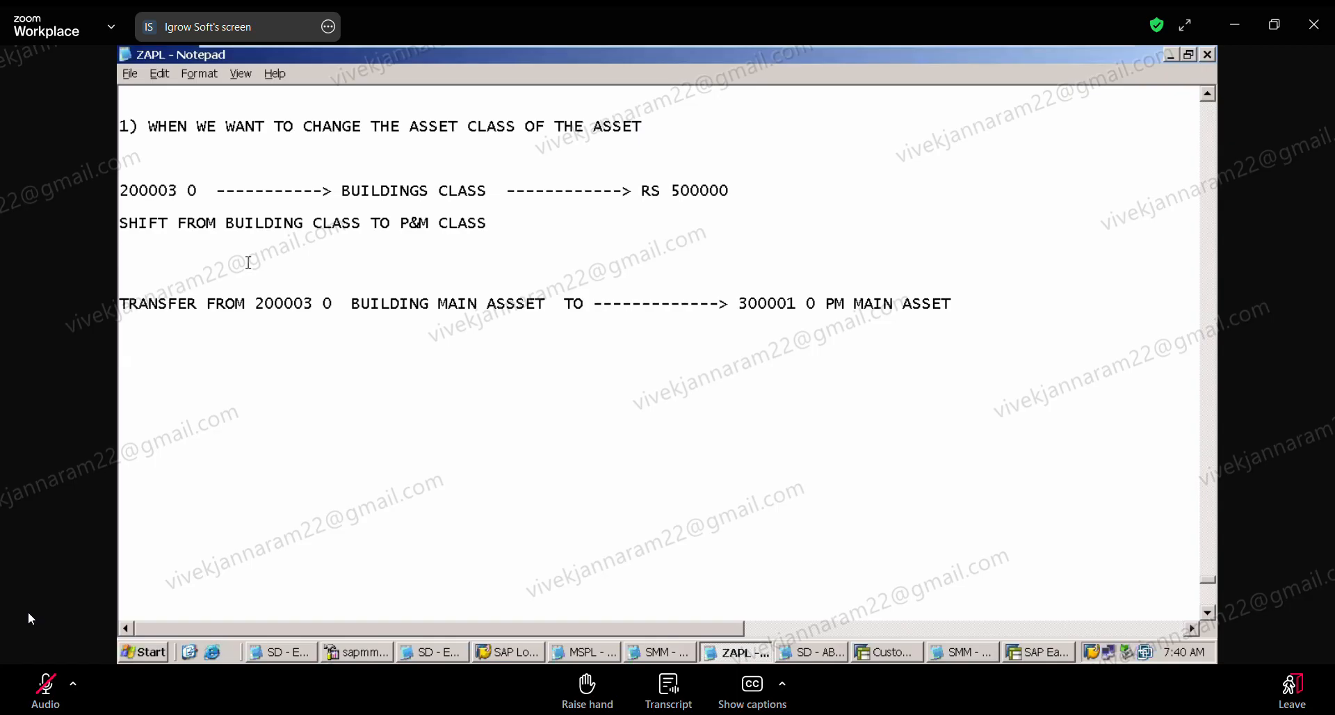
# Step: Remove a blank line above the transfer line in the ZAPL notes and highlight the target asset 300001 0
pyautogui.press('BackSpace')
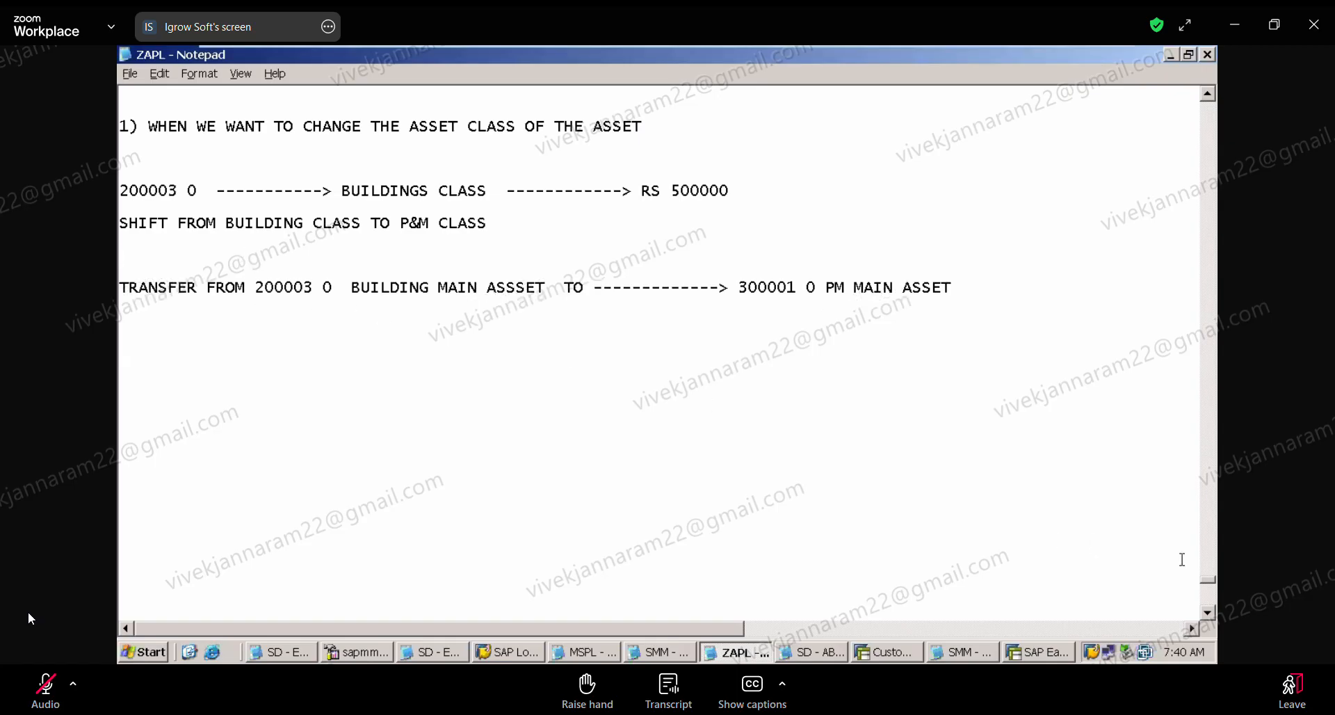
pyautogui.click(1207, 615)
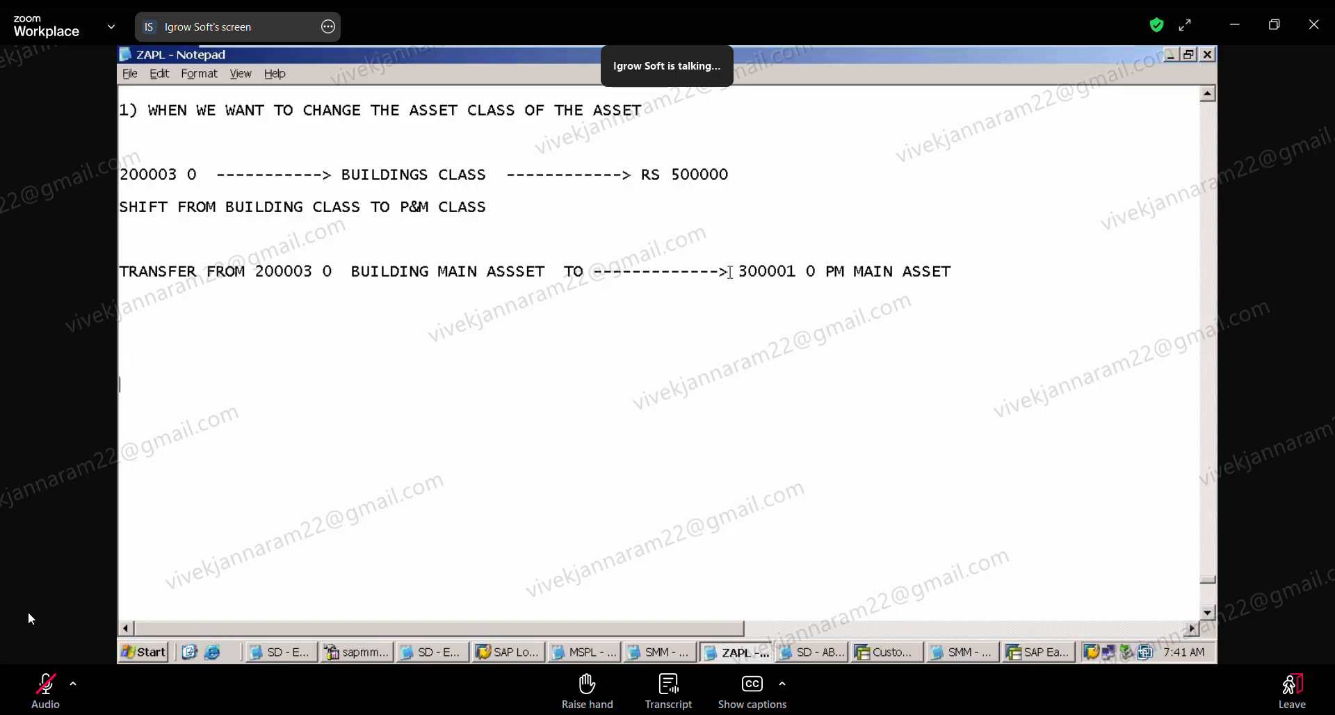
pyautogui.moveTo(730, 273); pyautogui.dragTo(819, 277)
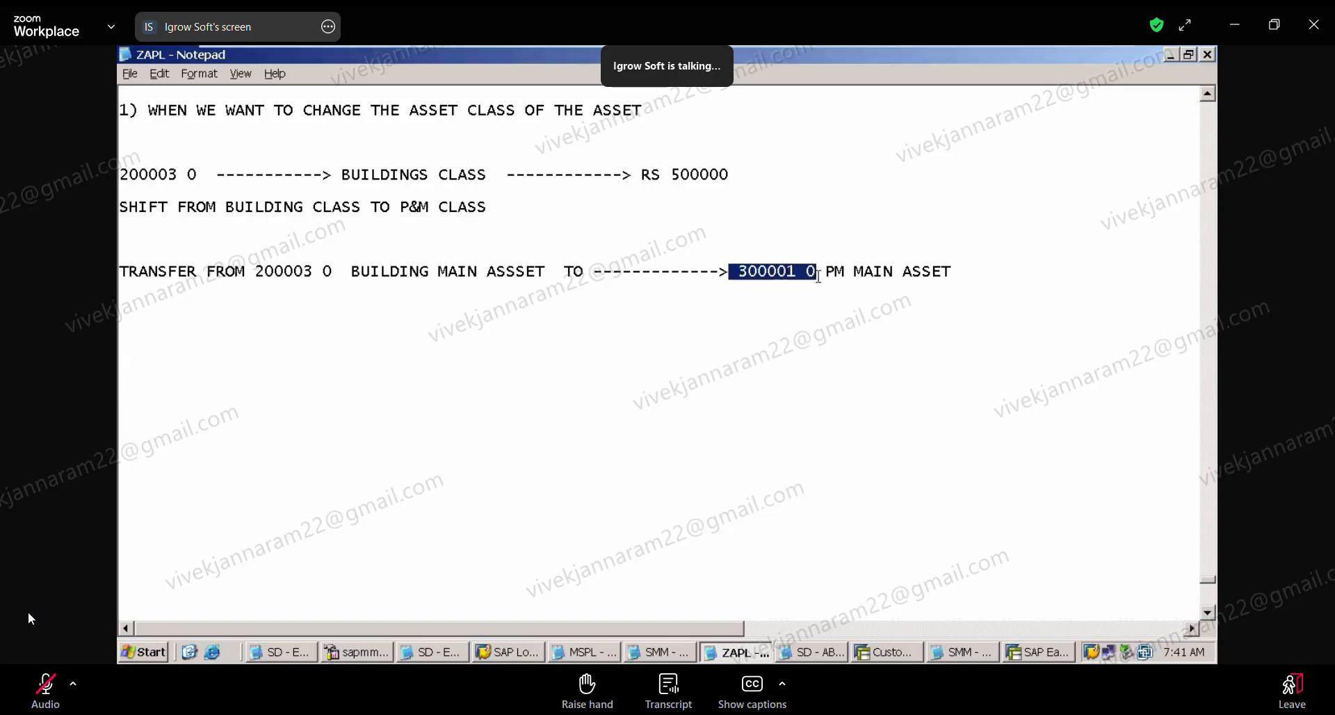
# Step: Switch to SAP and open the master data of asset 300001 in transaction AS02 for company code ZAPL
pyautogui.click(920, 652)
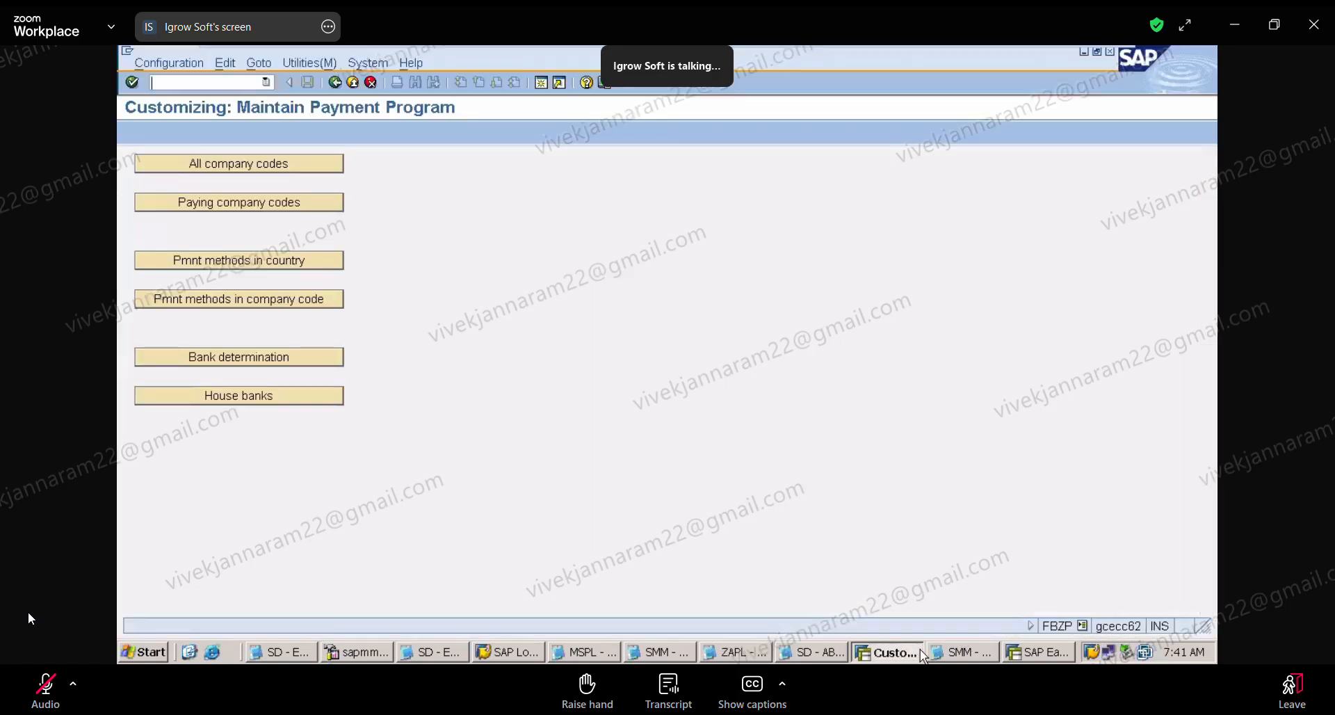
pyautogui.click(206, 80)
pyautogui.write('/NAS02')
pyautogui.press('Return')
pyautogui.press('Return')
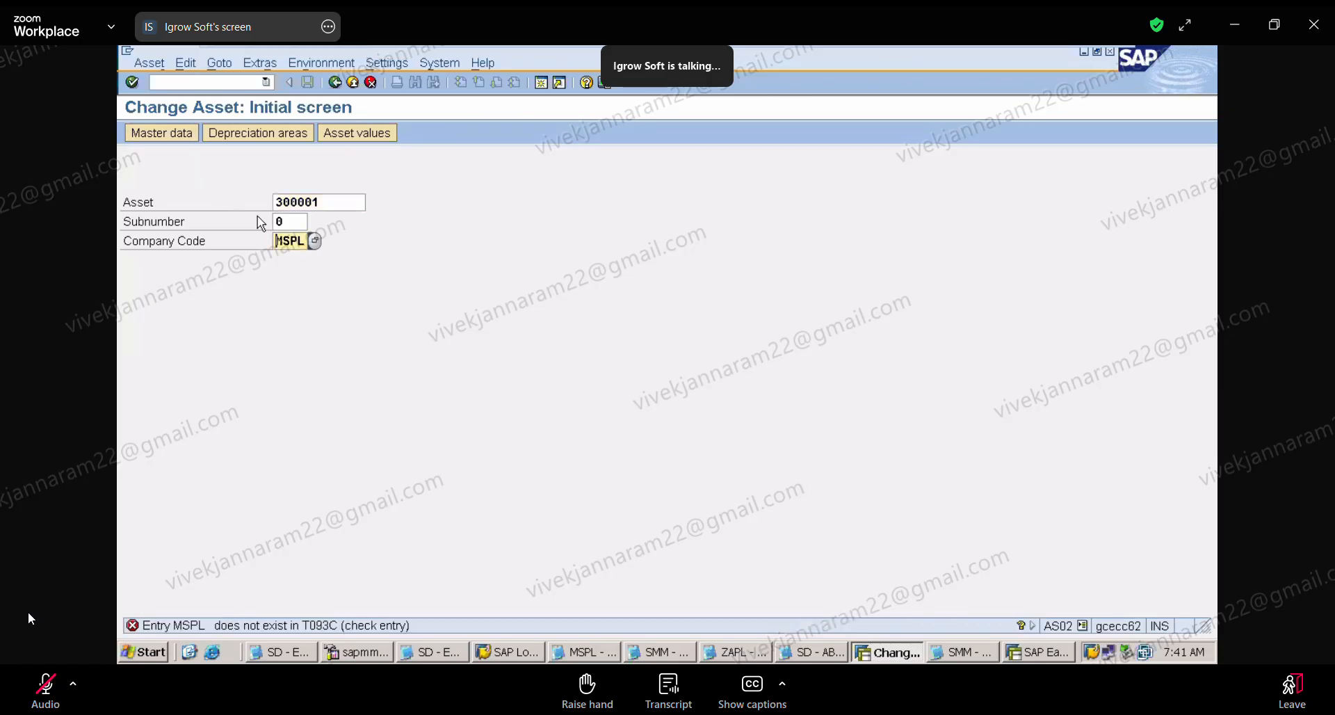
pyautogui.press('Delete')
pyautogui.press('Delete')
pyautogui.press('Delete')
pyautogui.press('Delete')
pyautogui.write('ZAPL')
pyautogui.press('Return')
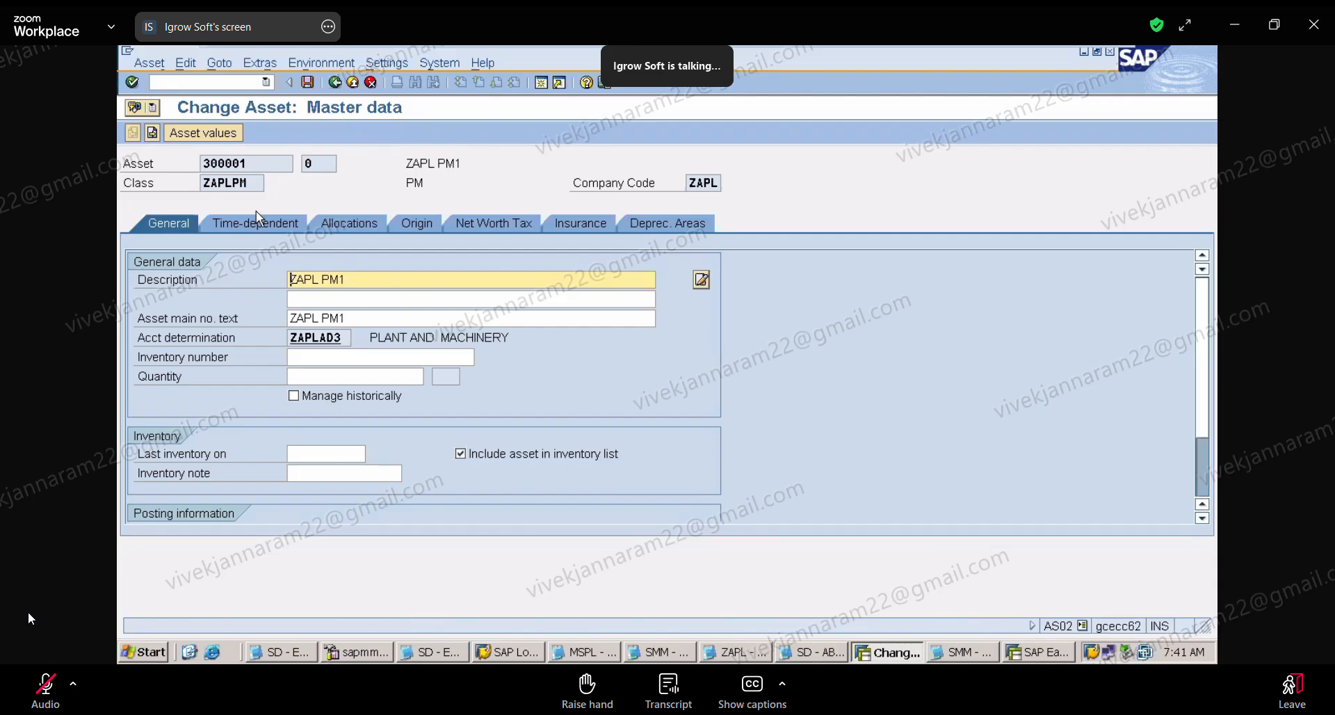
# Step: Open the Asset Explorer with transaction AW01N
pyautogui.click(222, 82)
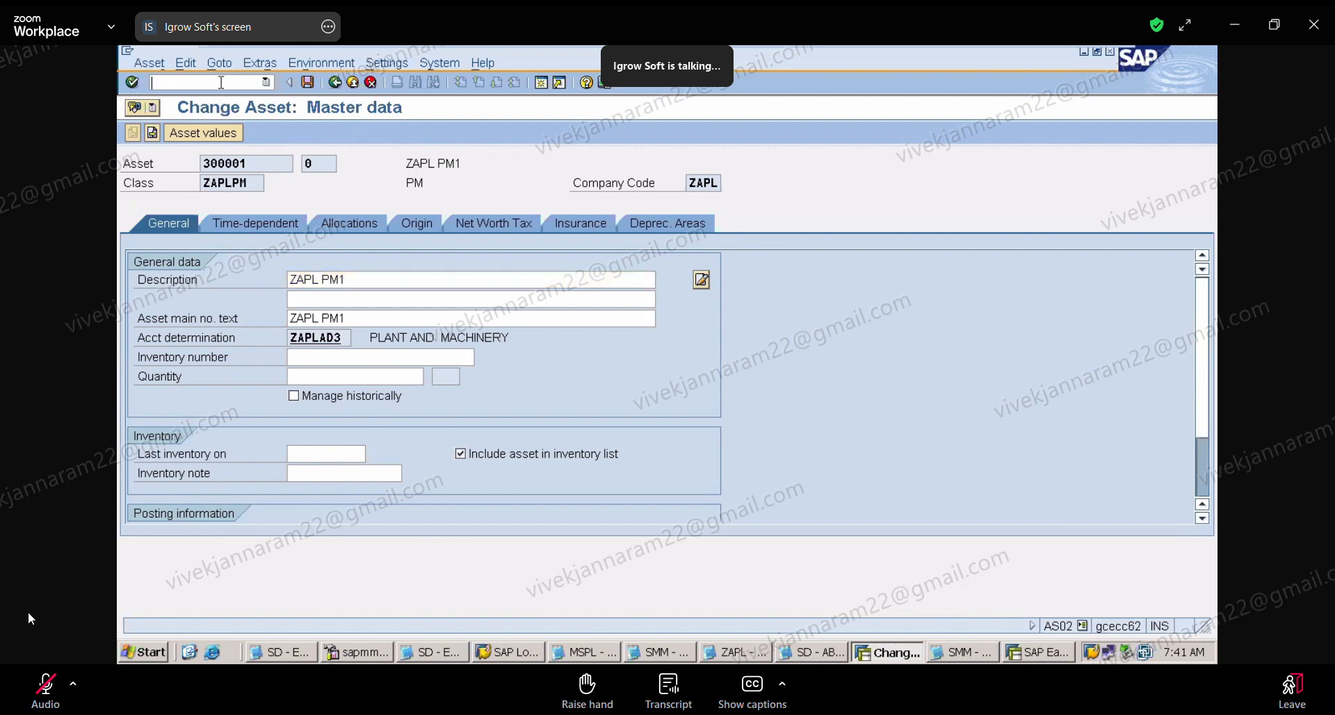
pyautogui.write('/NAW01N')
pyautogui.press('Return')
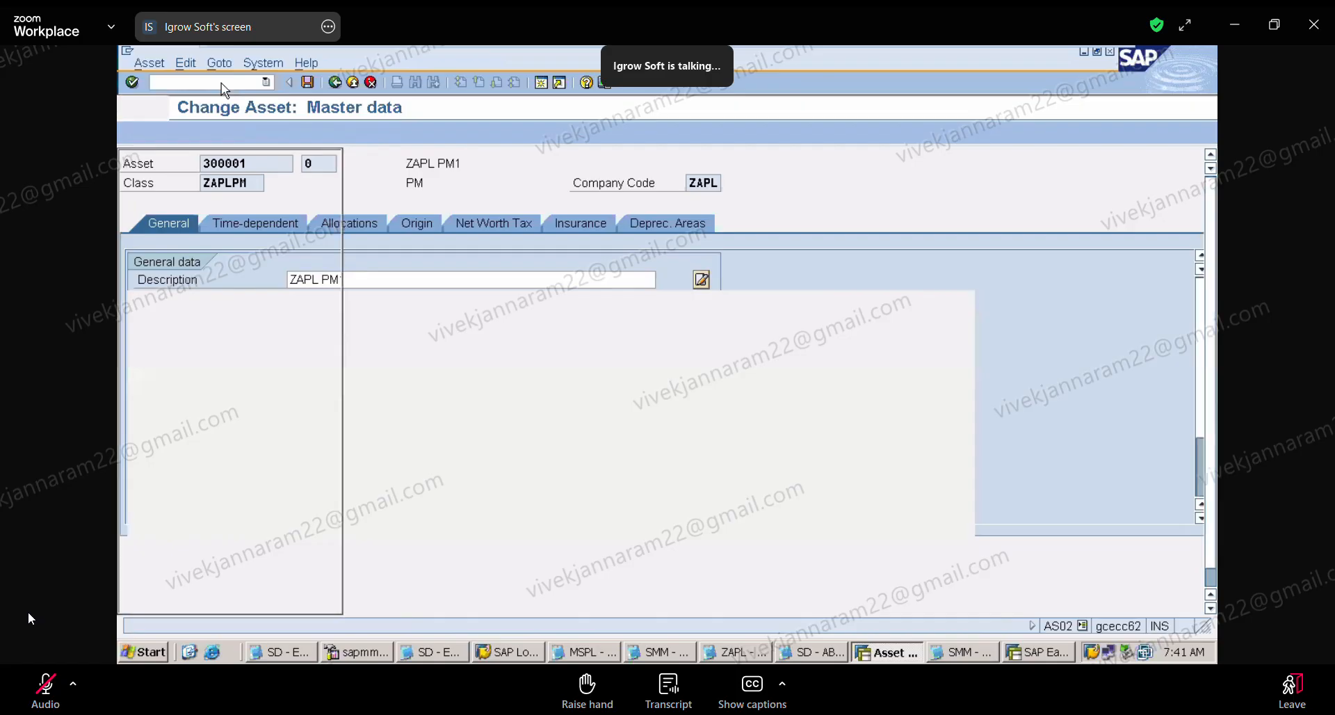
# Step: Display asset 200003 in the Asset Explorer and enlarge its planned values table down to the net book value row
pyautogui.click(534, 184)
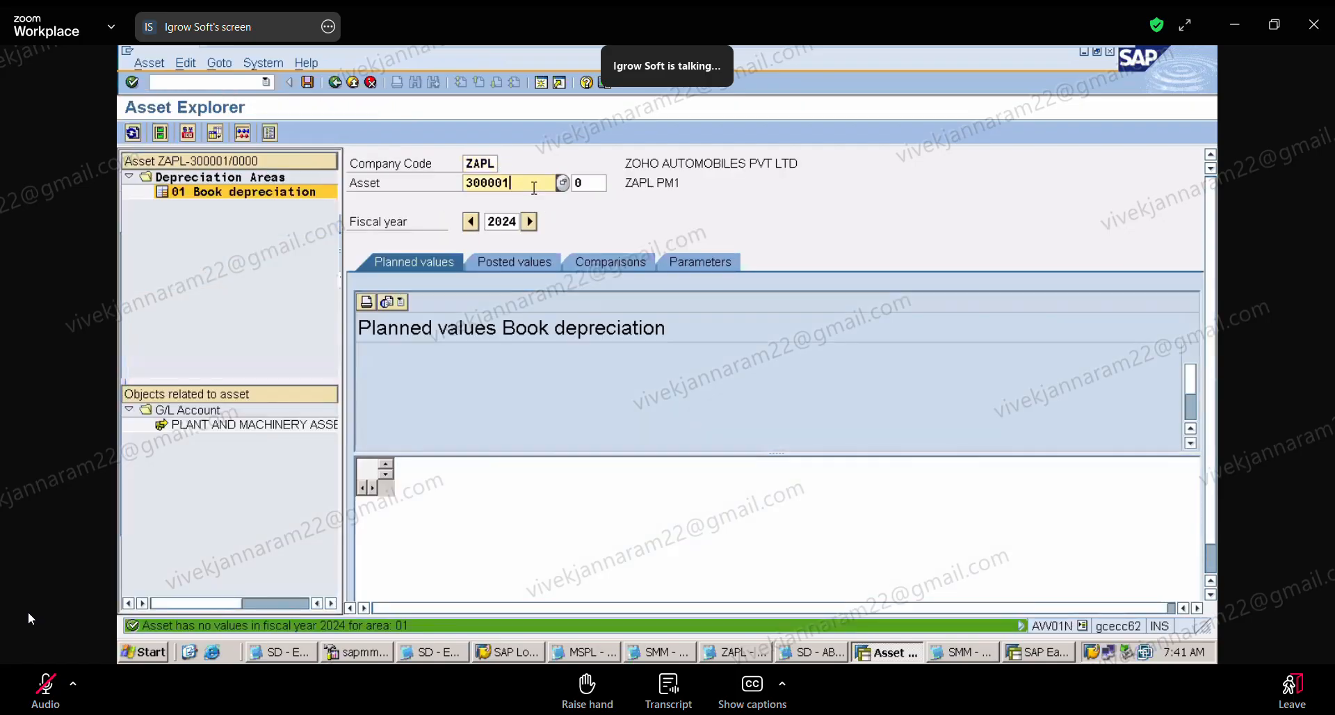
pyautogui.press('BackSpace')
pyautogui.press('BackSpace')
pyautogui.press('BackSpace')
pyautogui.press('BackSpace')
pyautogui.press('BackSpace')
pyautogui.press('BackSpace')
pyautogui.write('2000')
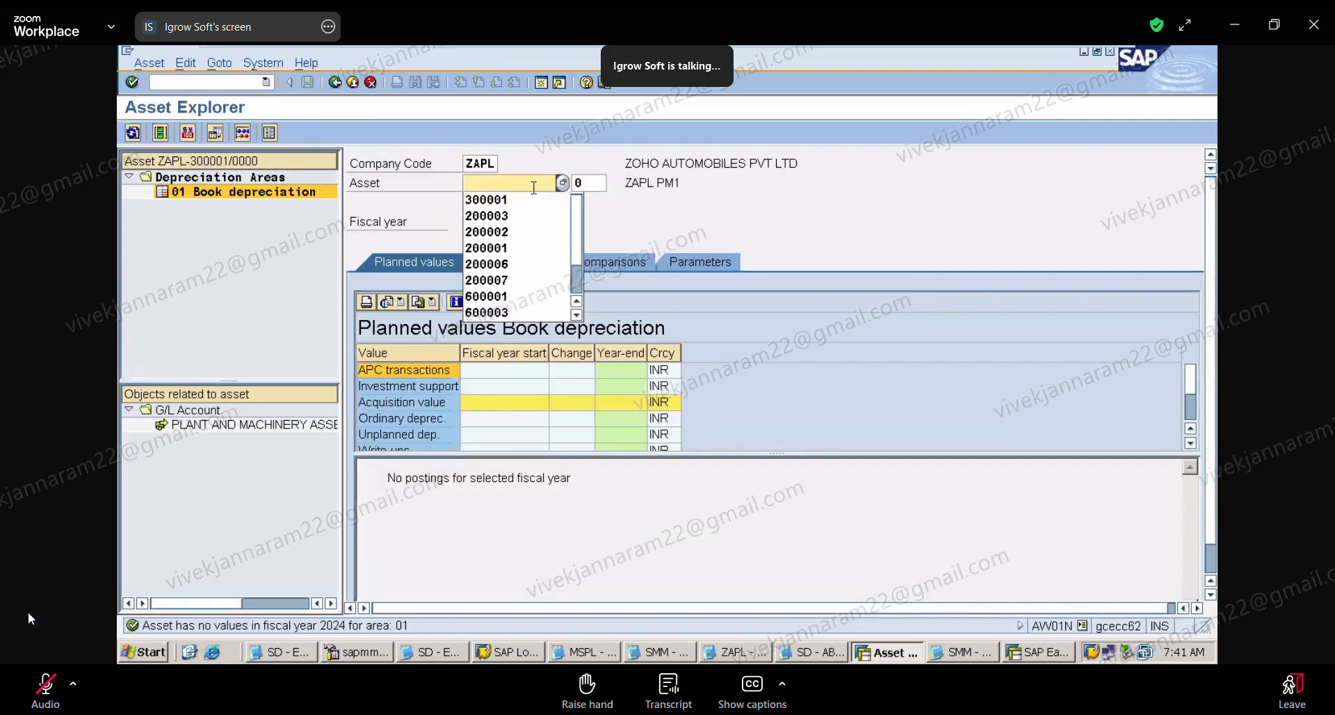
pyautogui.write('03')
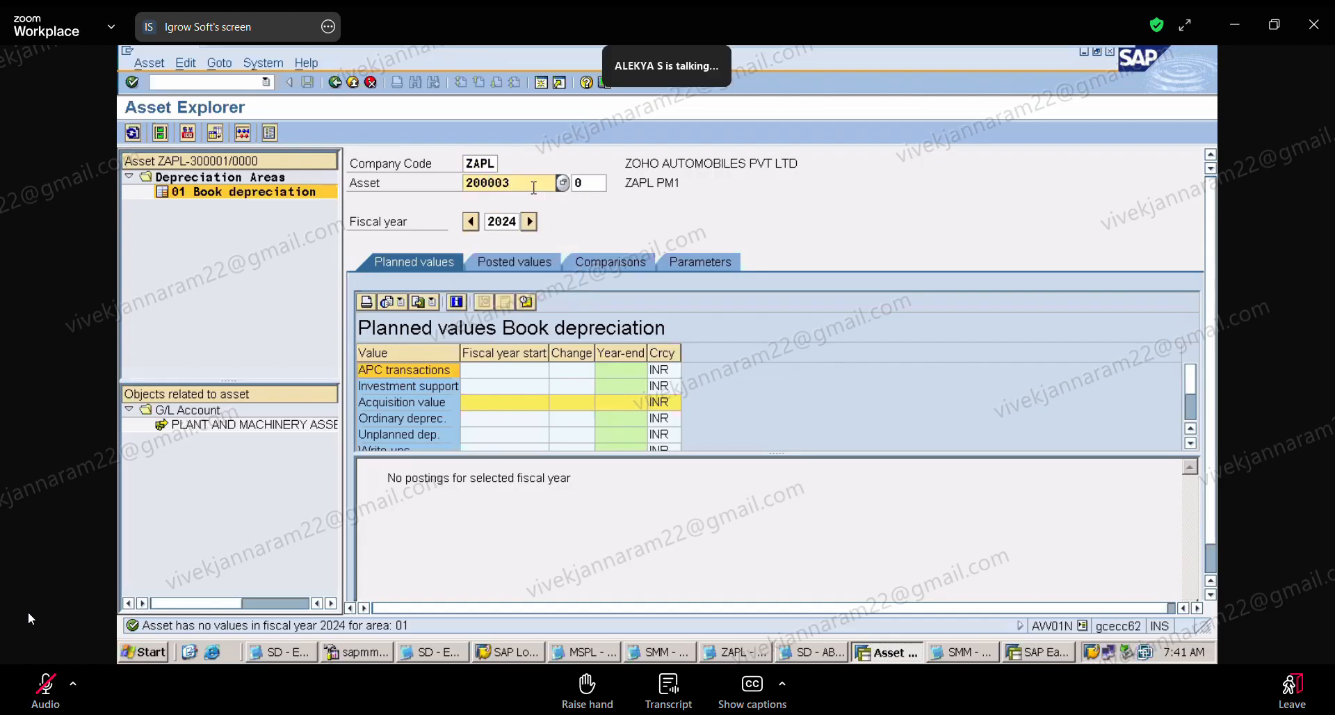
pyautogui.click(533, 226)
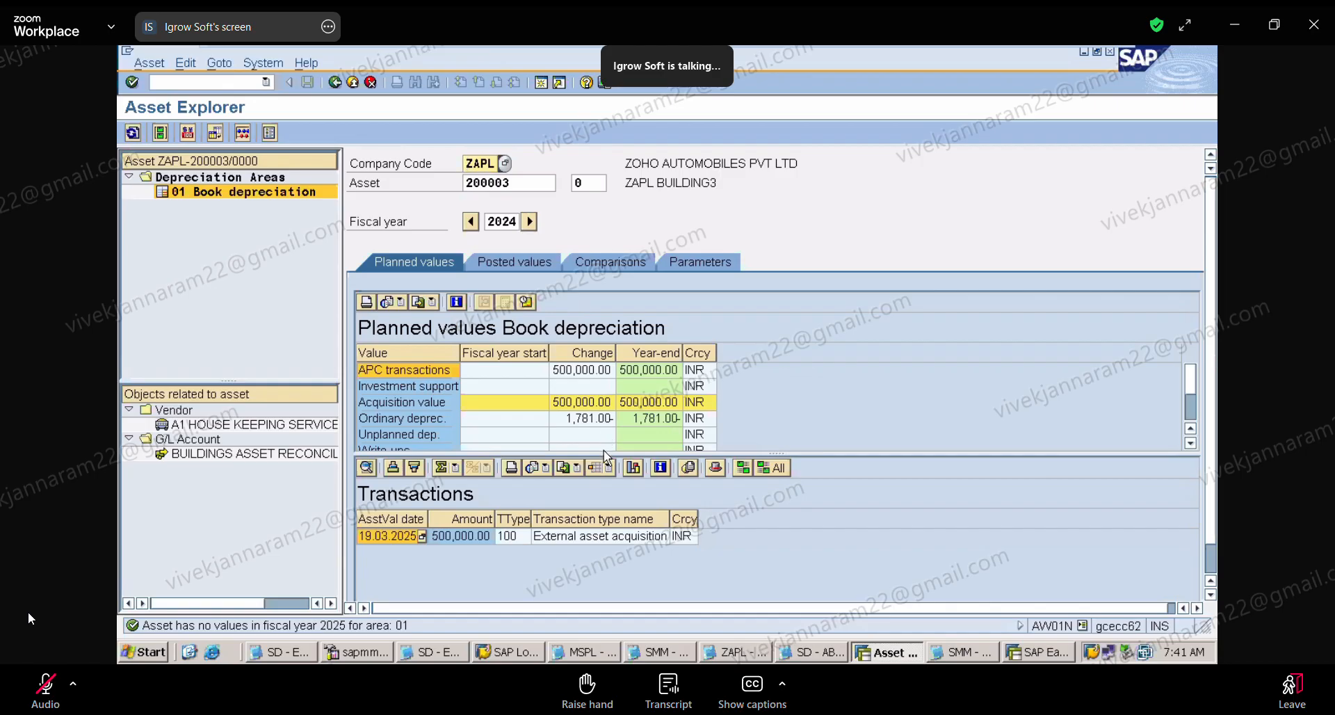
pyautogui.moveTo(607, 453); pyautogui.dragTo(606, 483)
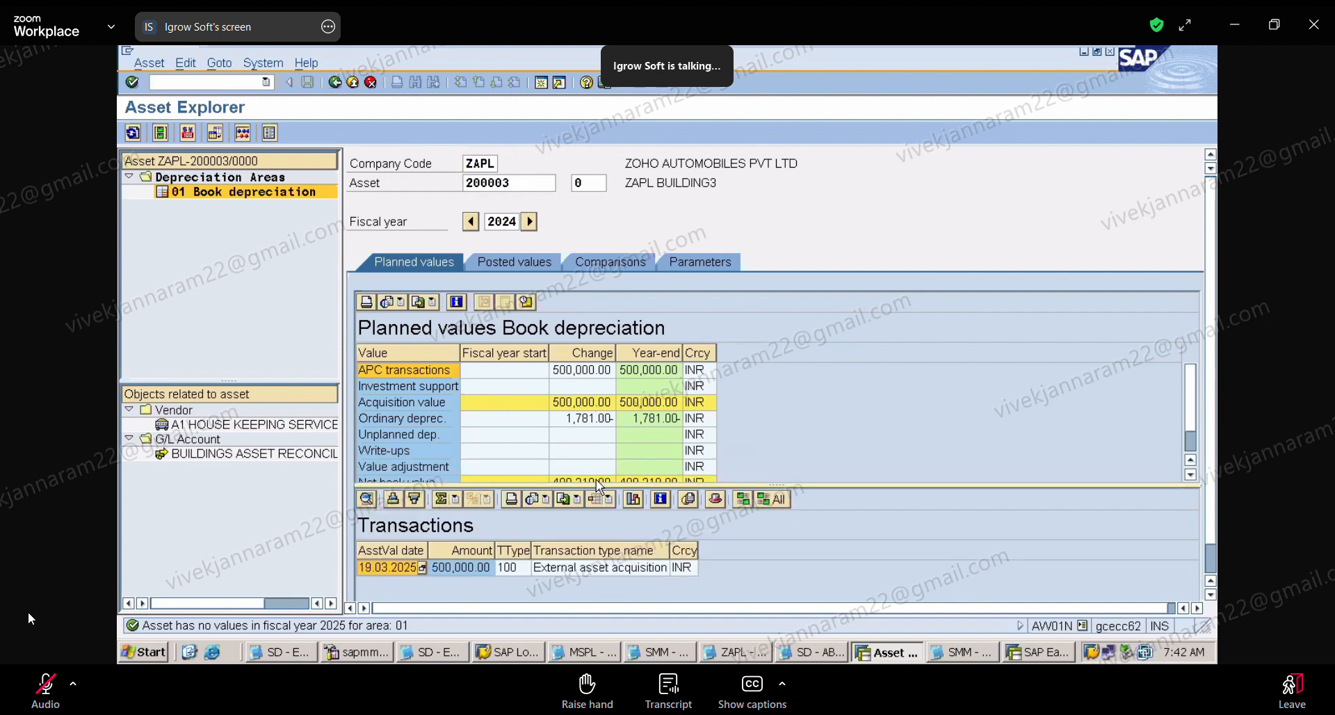
pyautogui.moveTo(596, 486); pyautogui.dragTo(597, 503)
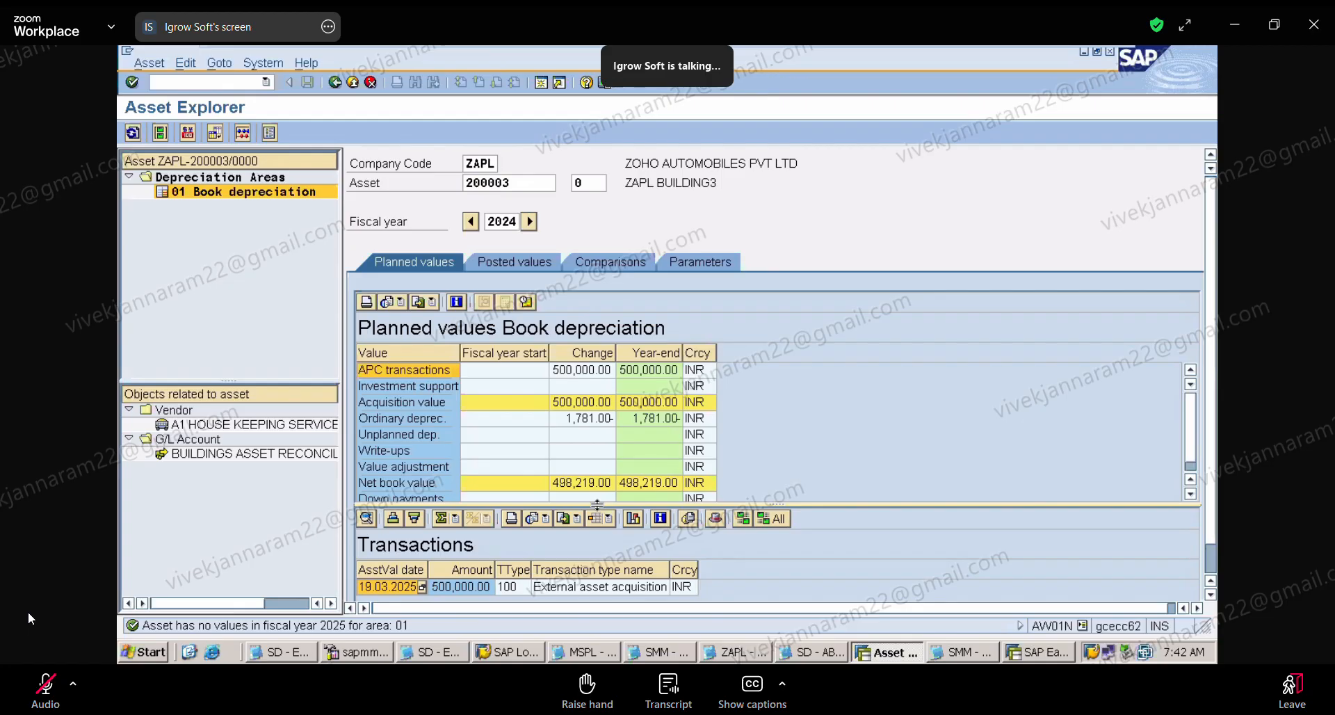
# Step: Open the transfer within company code transaction ABUMN for asset 200003
pyautogui.click(187, 80)
pyautogui.write('/NOA')
pyautogui.press('BackSpace')
pyautogui.press('BackSpace')
pyautogui.write('A')
pyautogui.press('Return')
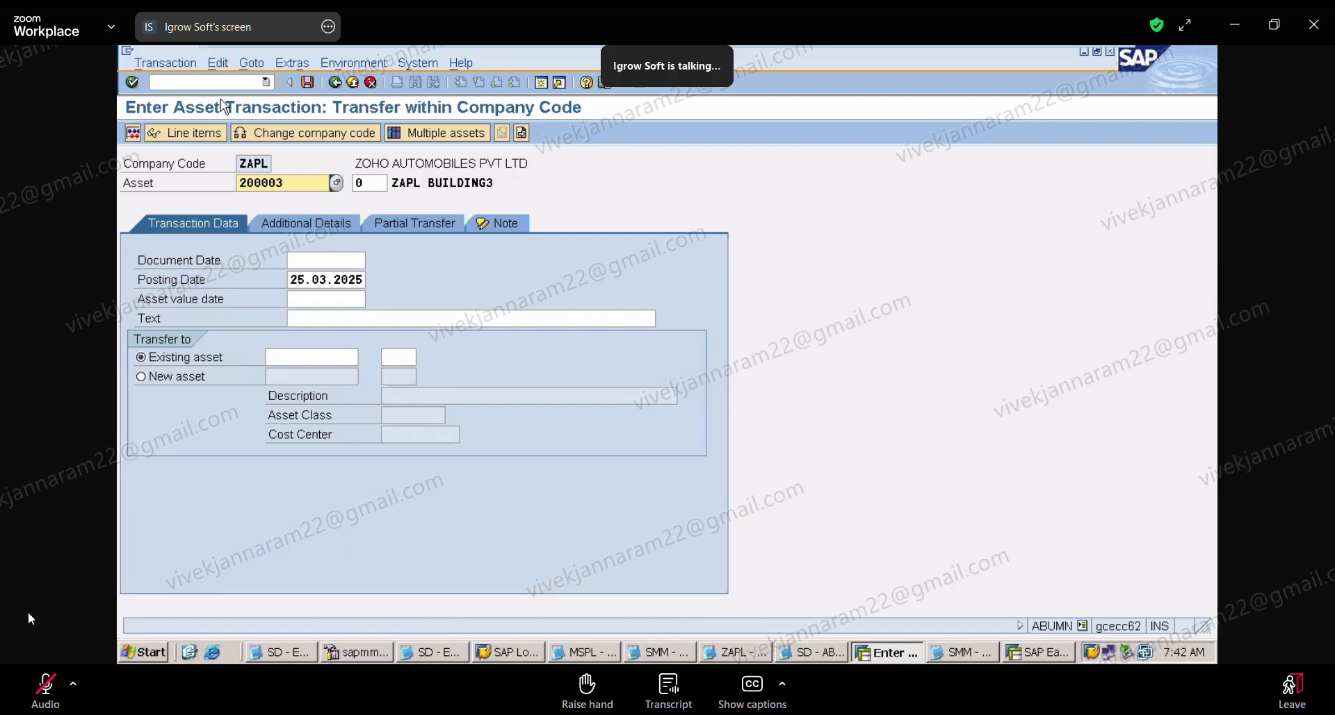
pyautogui.click(314, 257)
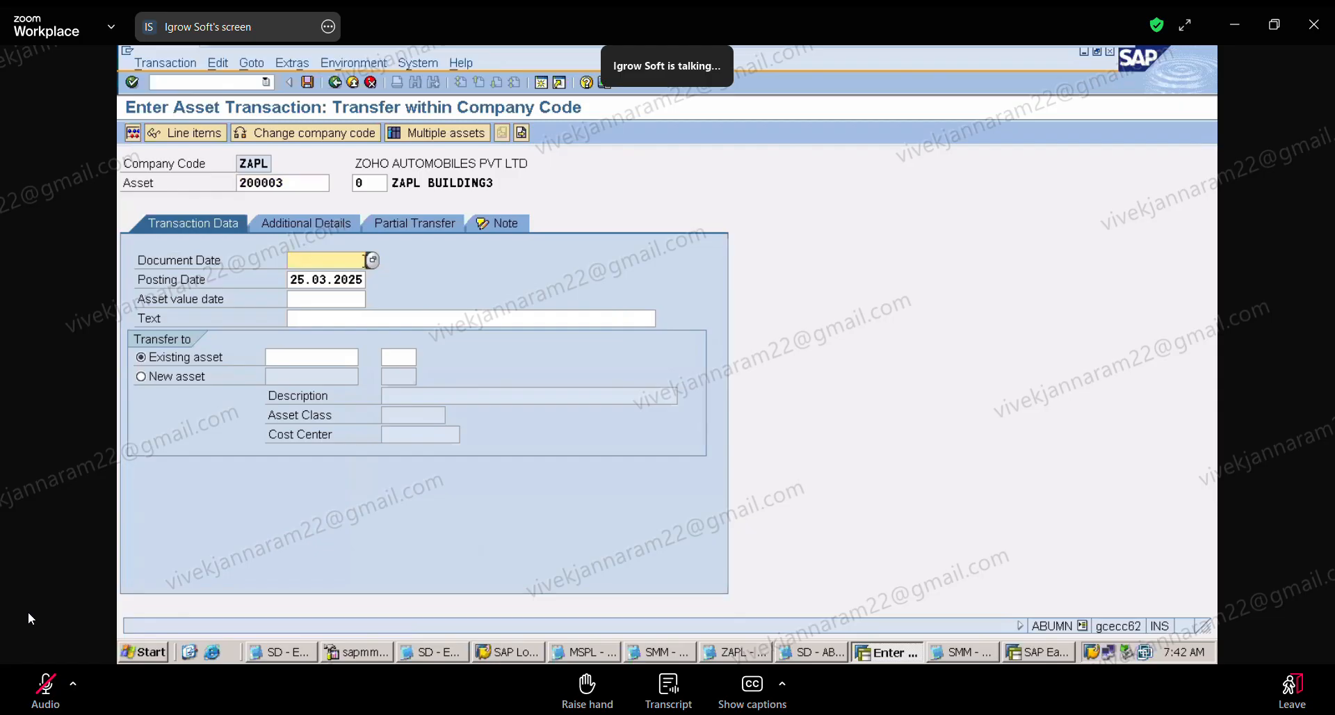
pyautogui.click(370, 260)
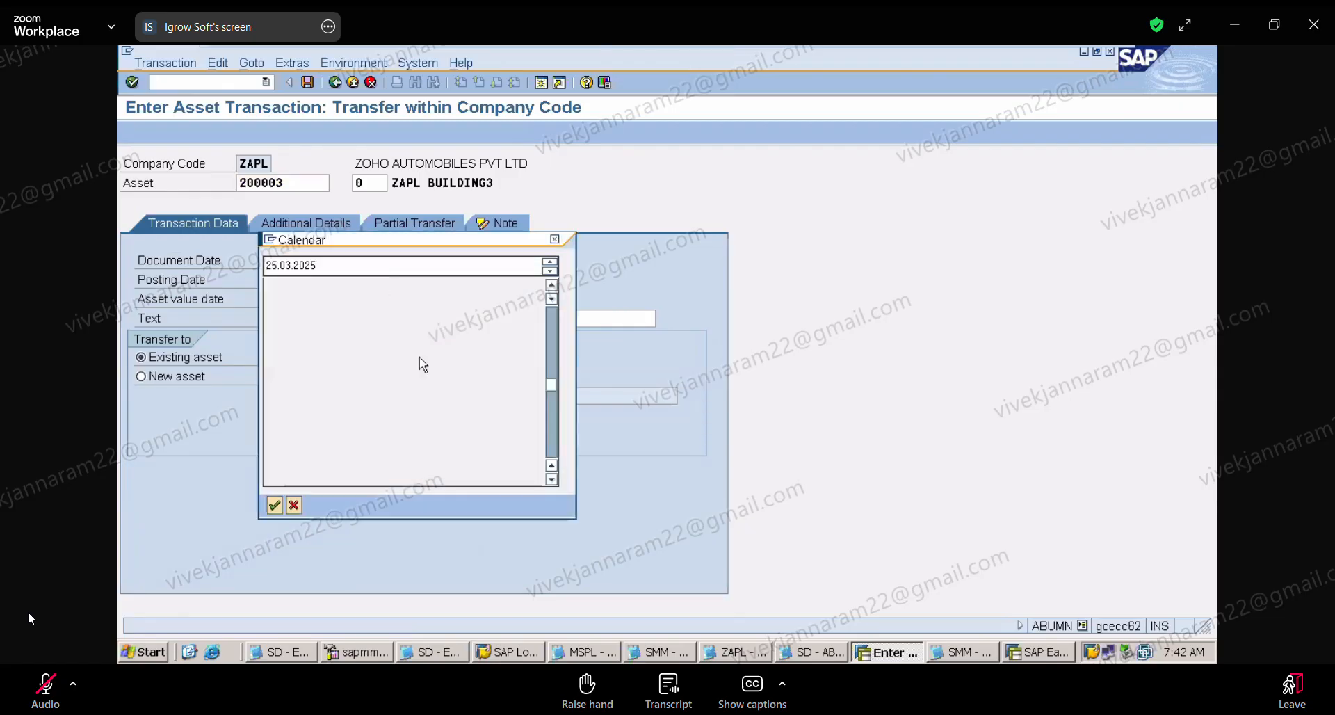
pyautogui.click(554, 239)
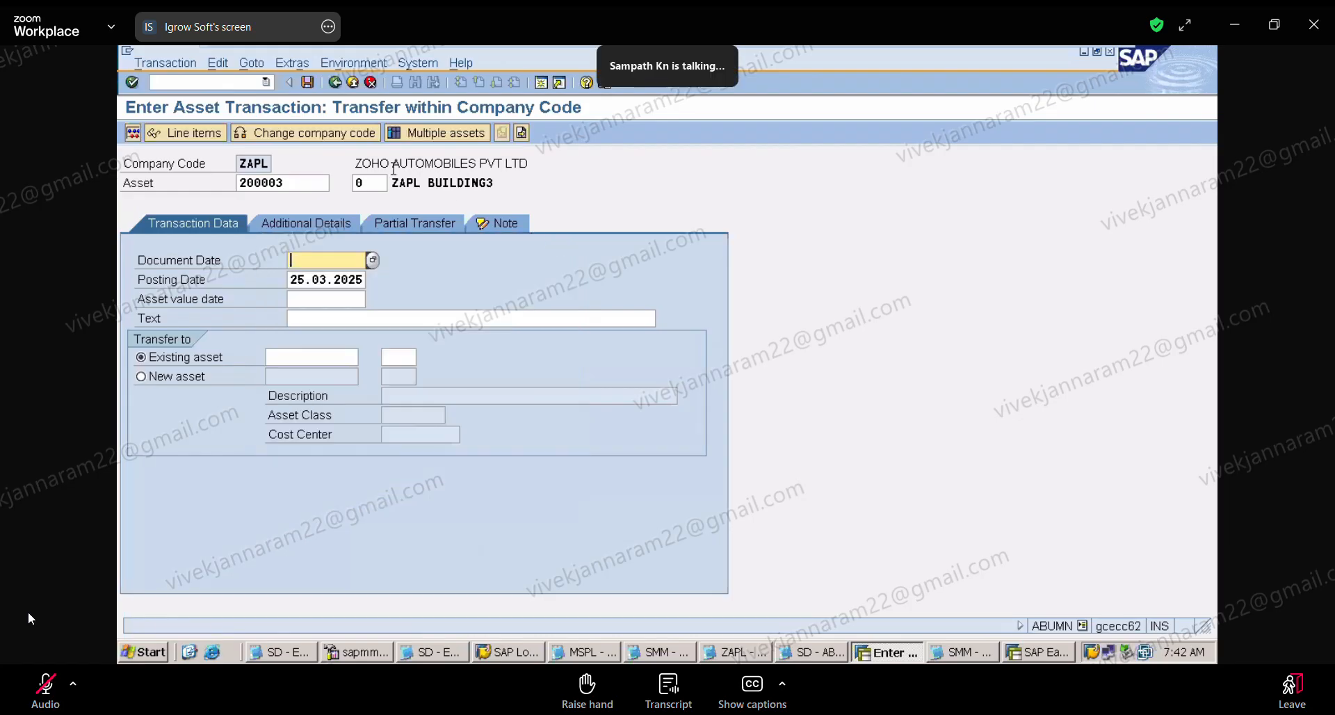
# Step: Start creating an asset with transaction AS01 and open its master data for class ZAPLPM in company code ZAPL
pyautogui.click(193, 83)
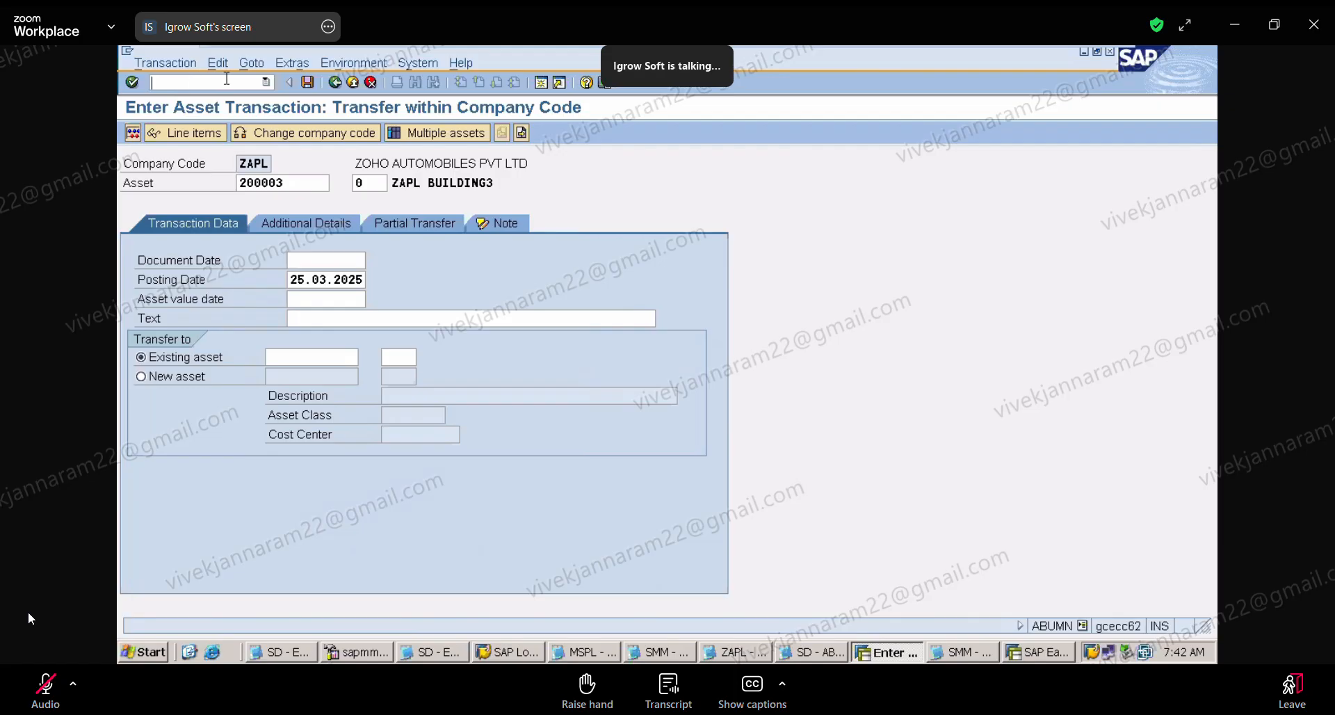
pyautogui.write('/NAS')
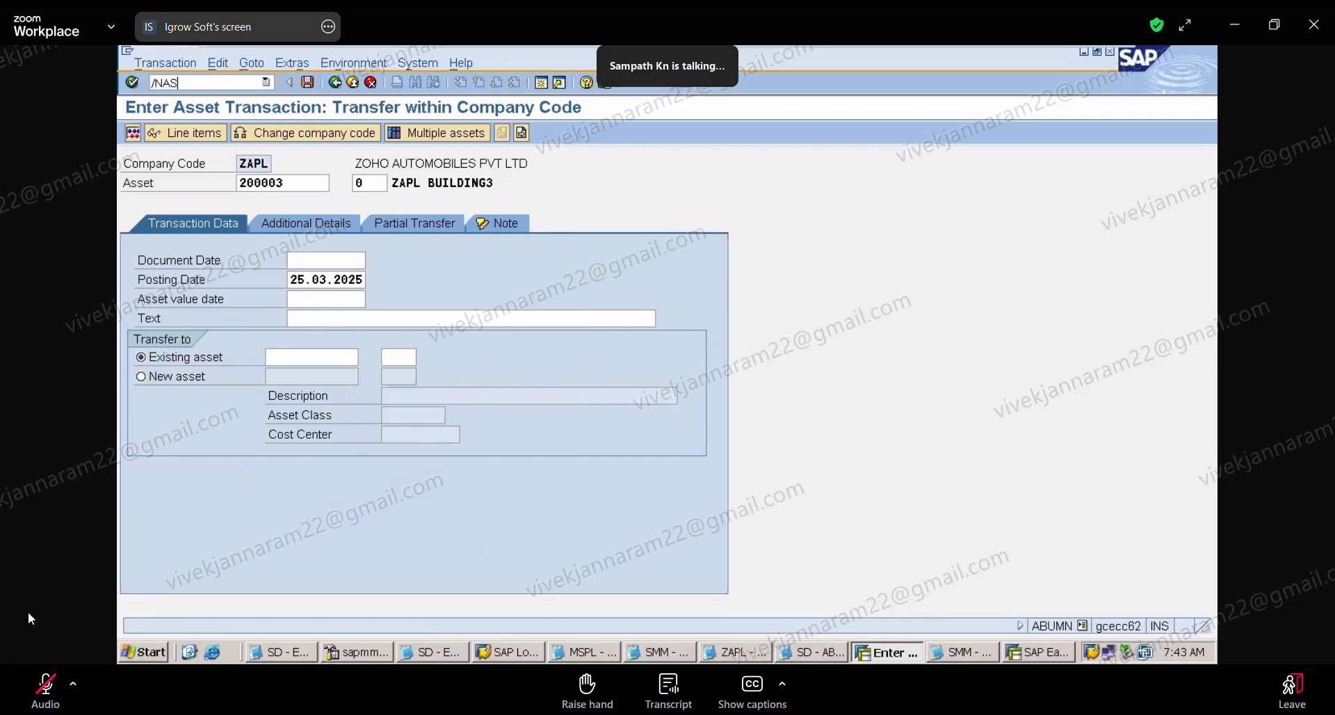
pyautogui.write('01')
pyautogui.press('Return')
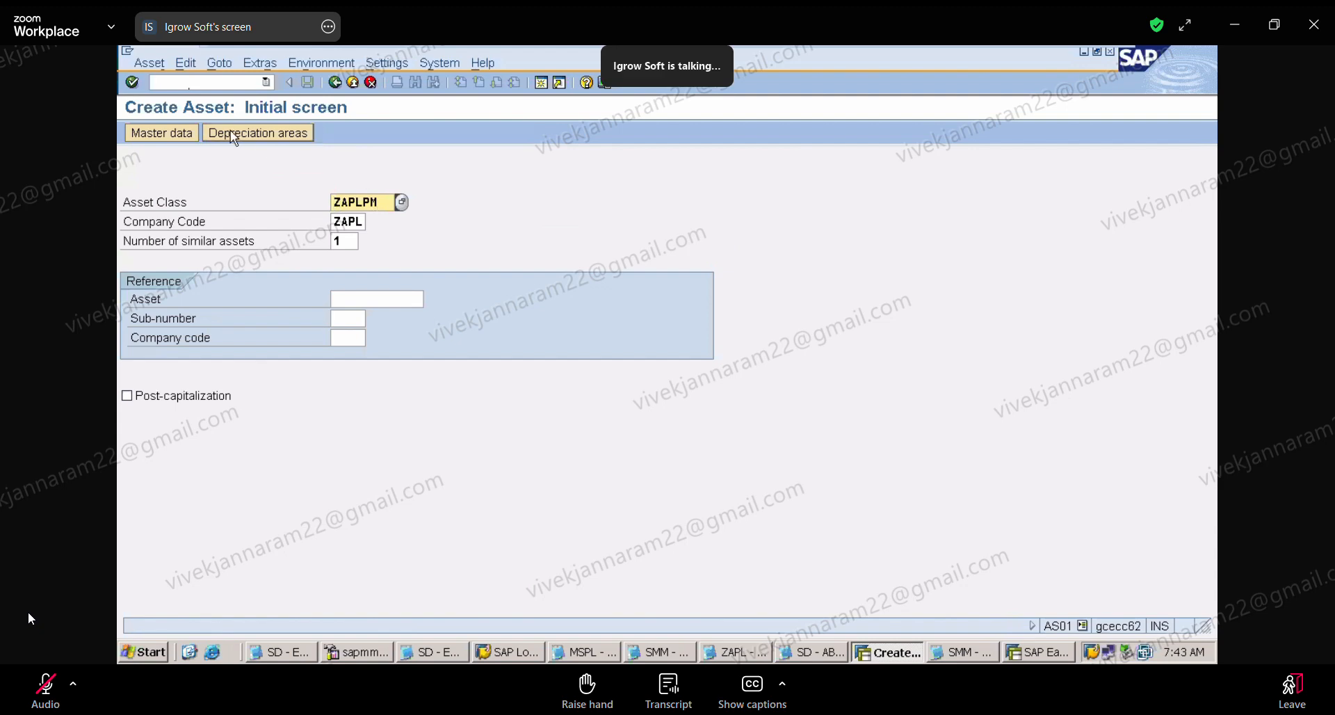
pyautogui.click(178, 139)
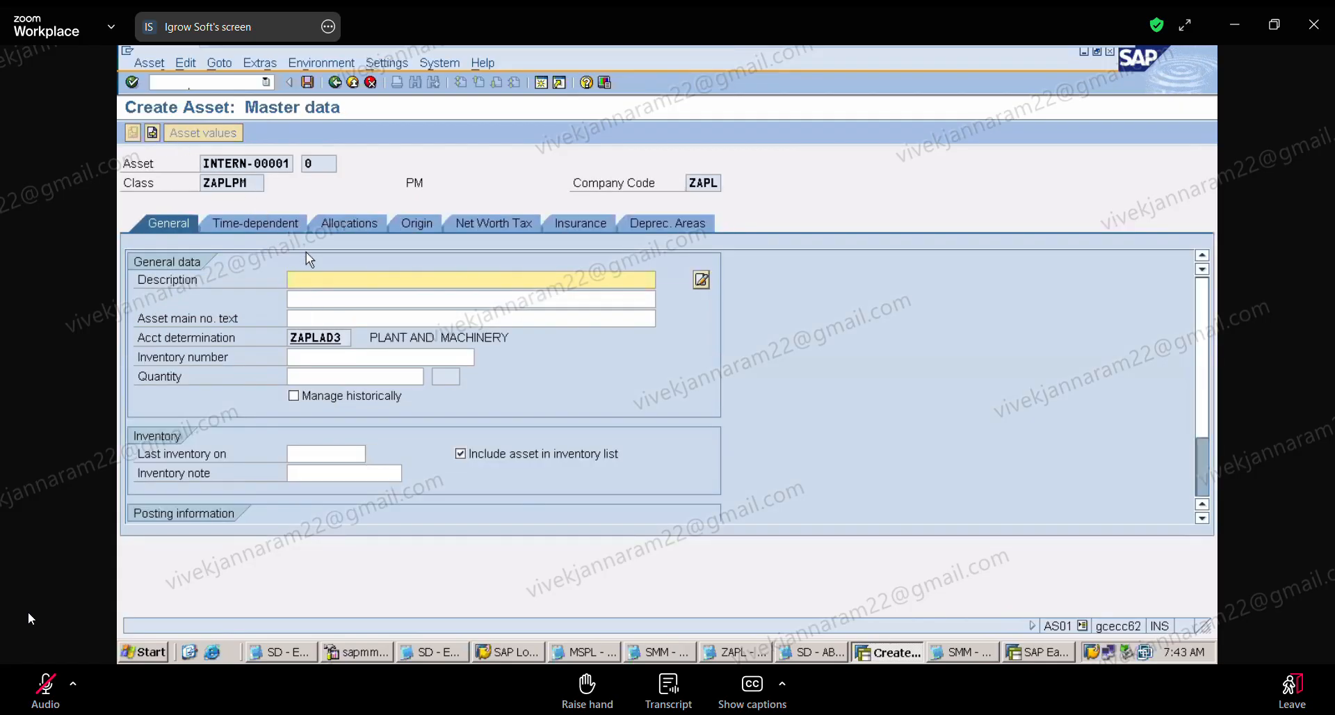
# Step: Describe the new asset as ZAPL PM1 and fill in its capitalization date from the earlier entries
pyautogui.click(312, 279)
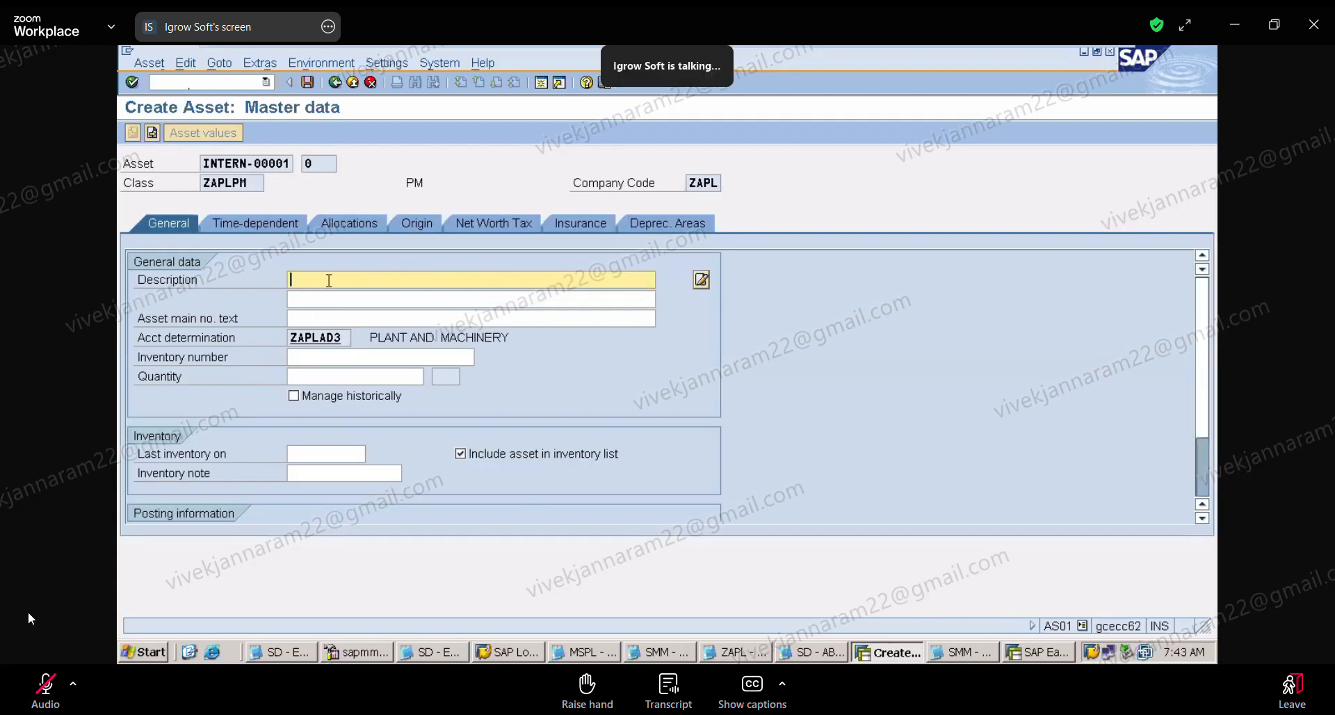
pyautogui.click(342, 301)
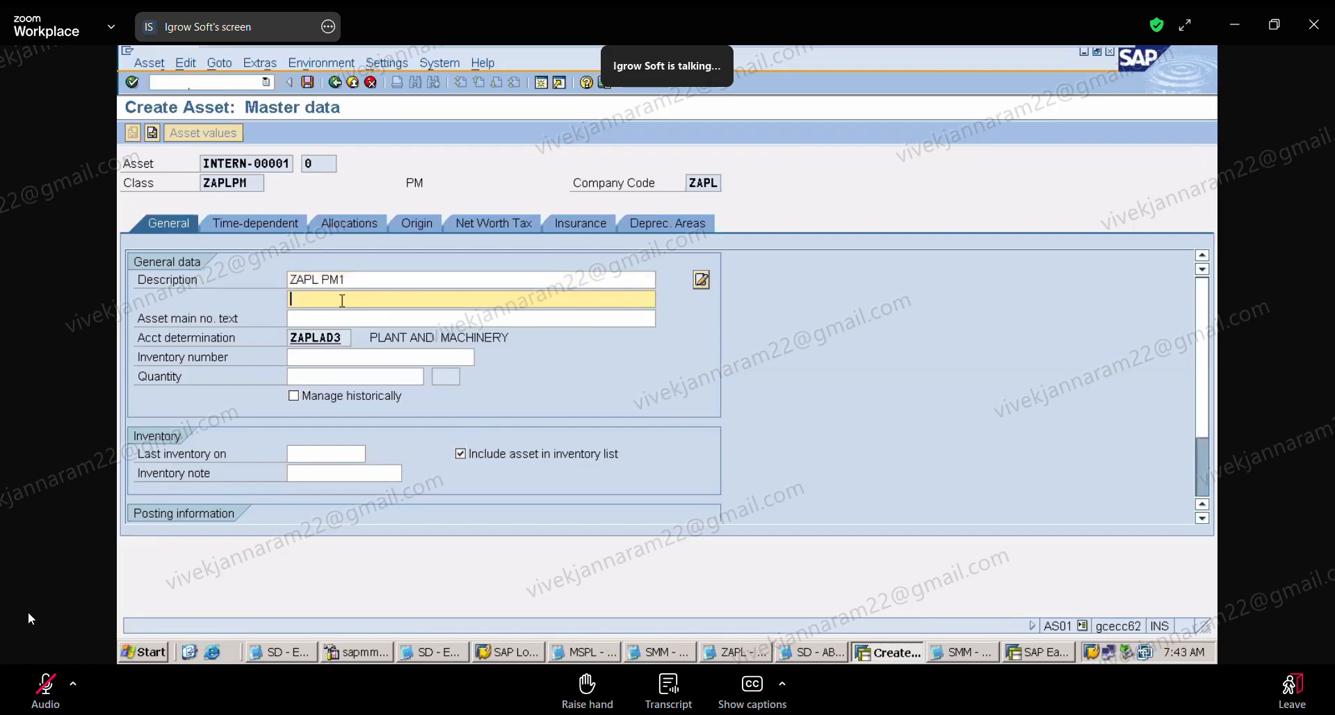
pyautogui.press('Tab')
pyautogui.press('Tab')
pyautogui.press('Tab')
pyautogui.press('Tab')
pyautogui.press('Tab')
pyautogui.press('Tab')
pyautogui.press('Tab')
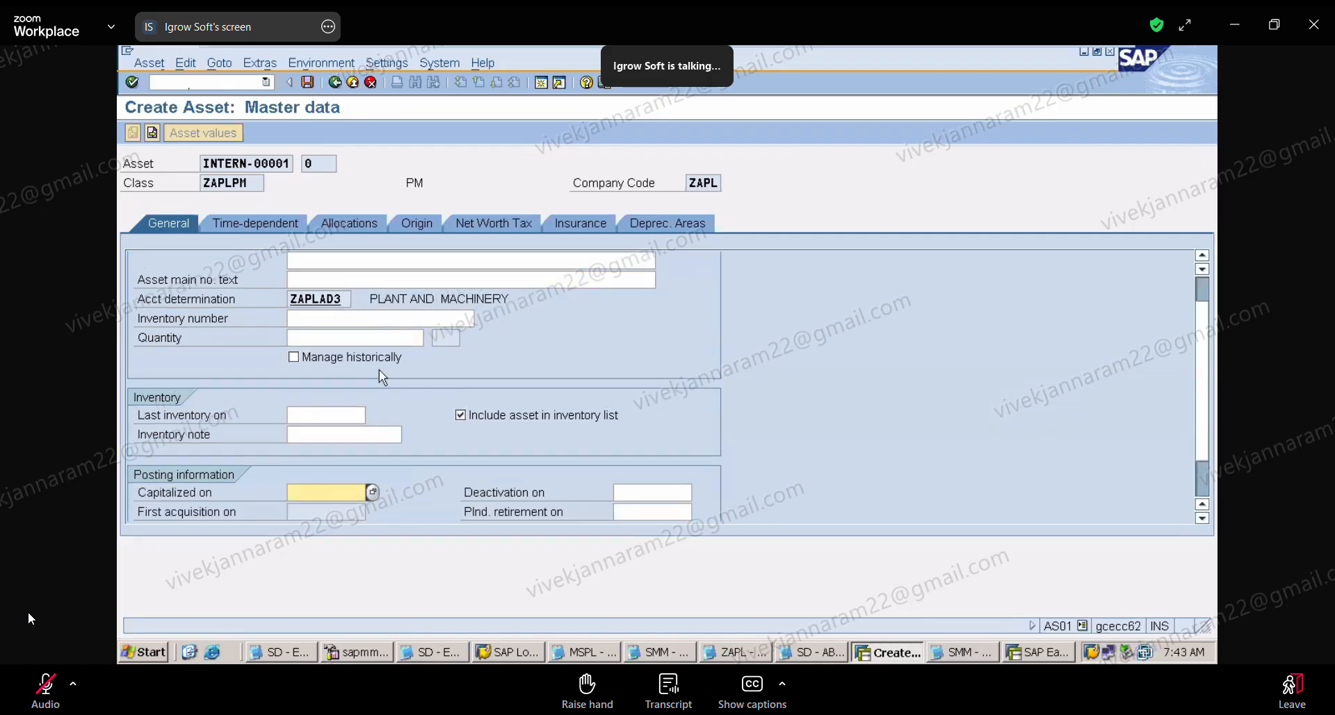
pyautogui.click(319, 491)
pyautogui.click(329, 509)
# Step: Assign depreciation key ZAP1 and a useful life of 10 years to the book depreciation area
pyautogui.click(694, 223)
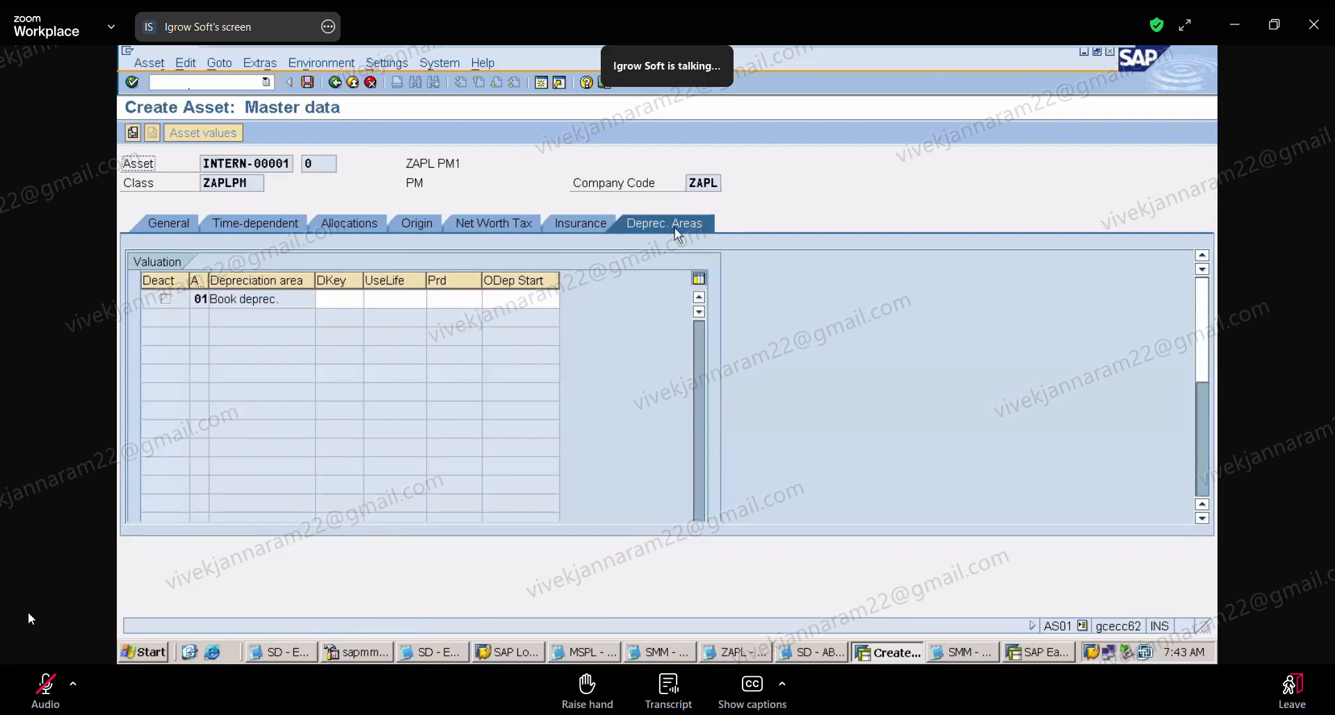
pyautogui.click(343, 299)
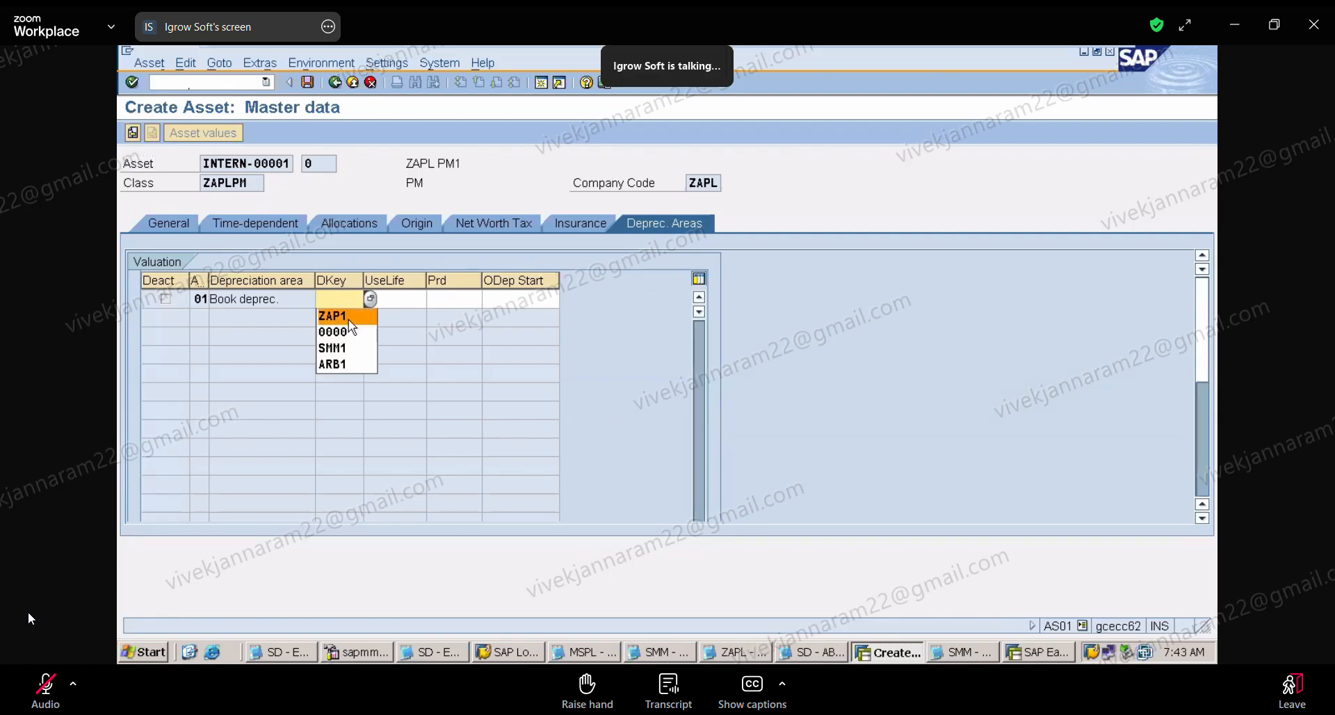
pyautogui.click(339, 313)
pyautogui.click(407, 298)
pyautogui.click(410, 313)
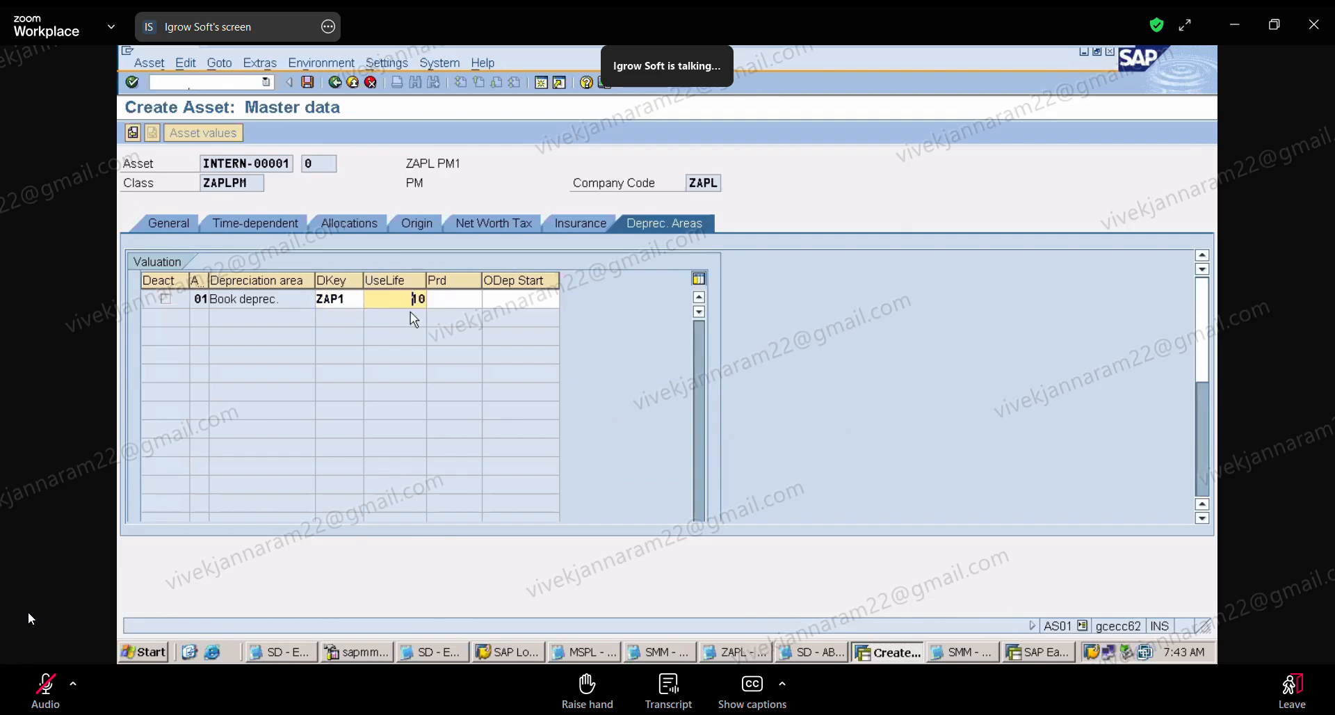
# Step: Set the ordinary depreciation start date of the book depreciation area to 05.04.2025
pyautogui.click(505, 301)
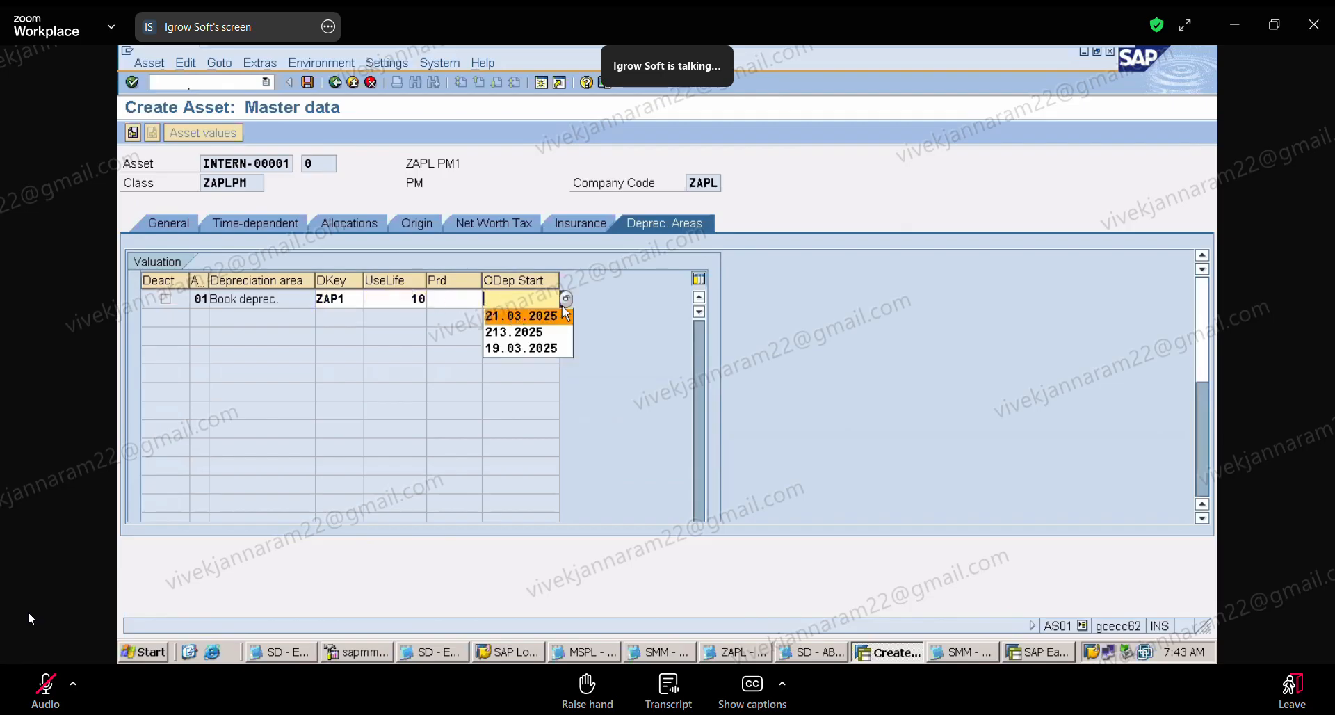
pyautogui.write('04')
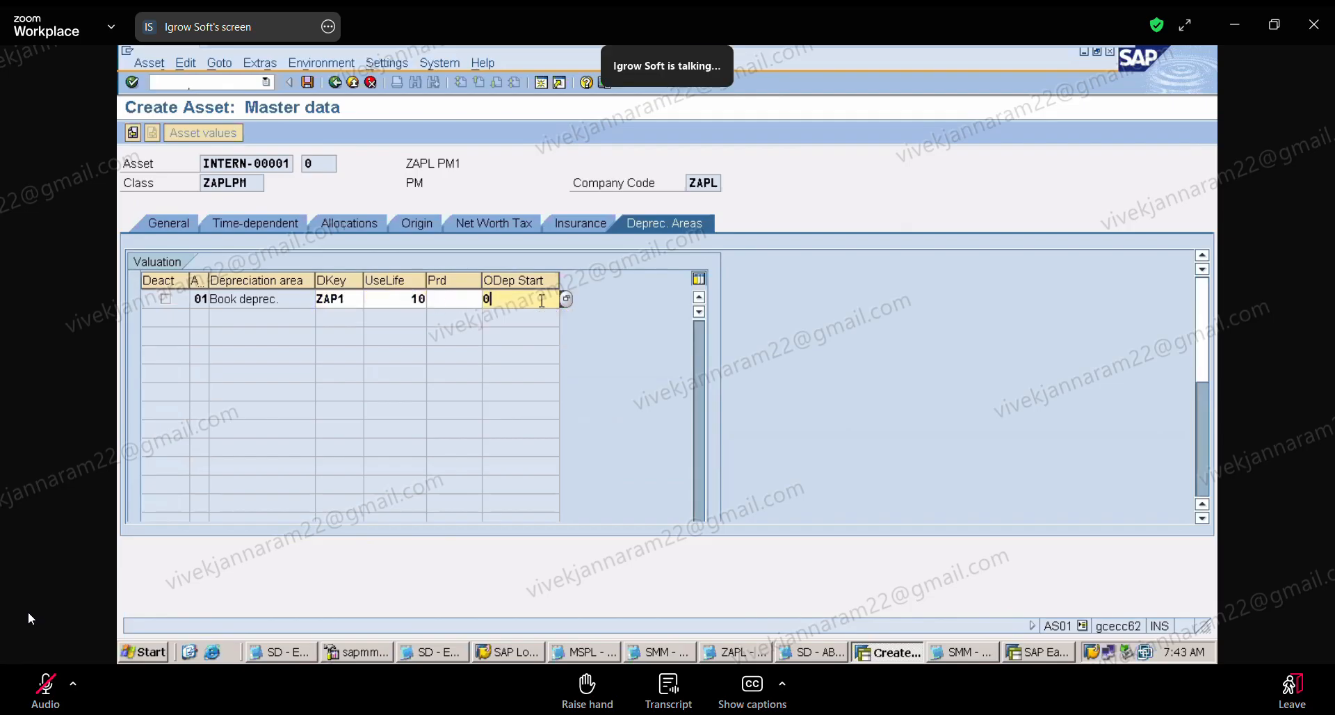
pyautogui.press('BackSpace')
pyautogui.press('BackSpace')
pyautogui.write('05.04.2025')
# Step: Switch to the ZAPL notes and highlight the building asset's line, the transfer source 200003 0, and the target 300001 0
pyautogui.click(765, 653)
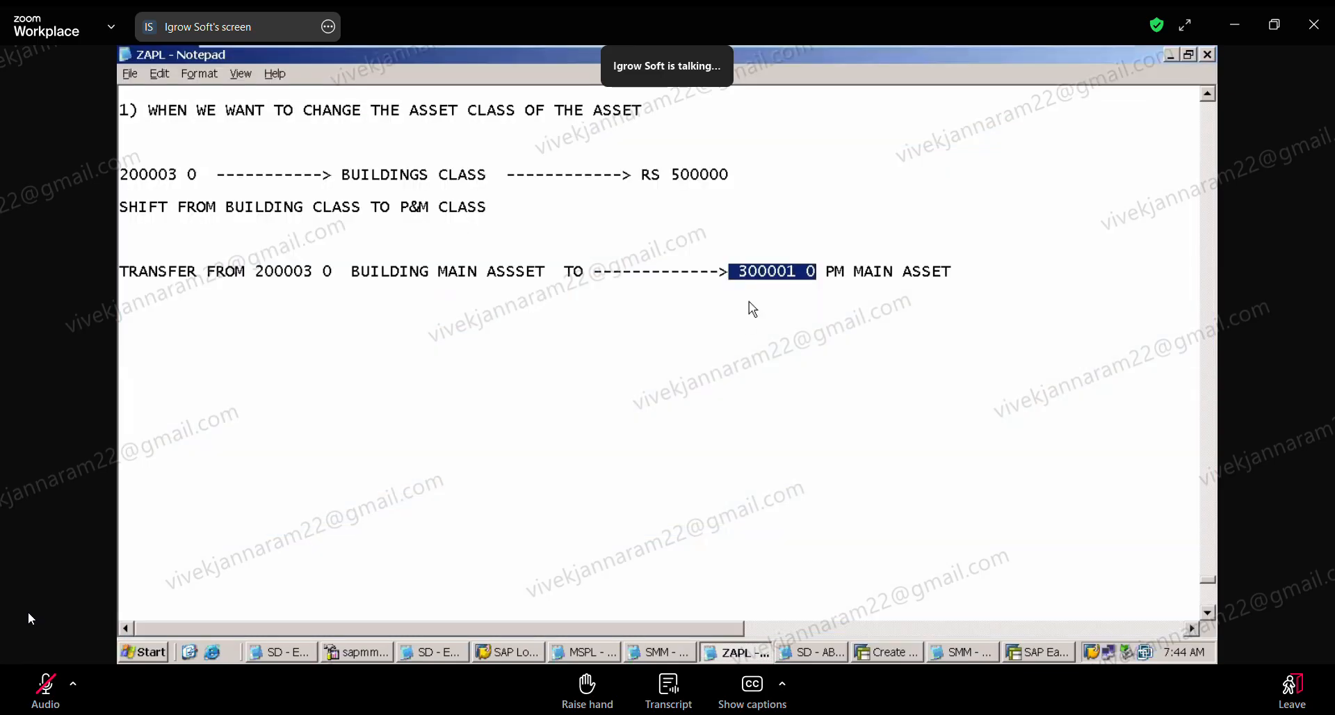
pyautogui.click(792, 251)
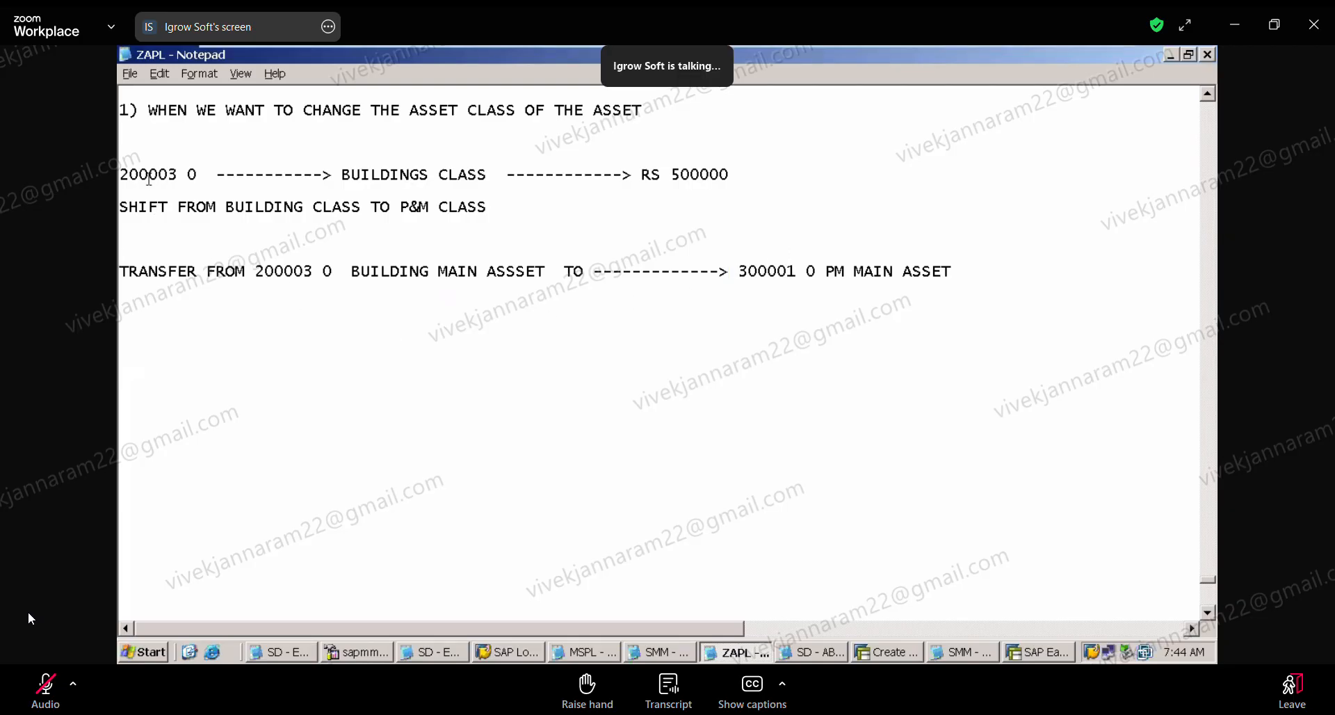
pyautogui.moveTo(123, 169); pyautogui.dragTo(756, 178)
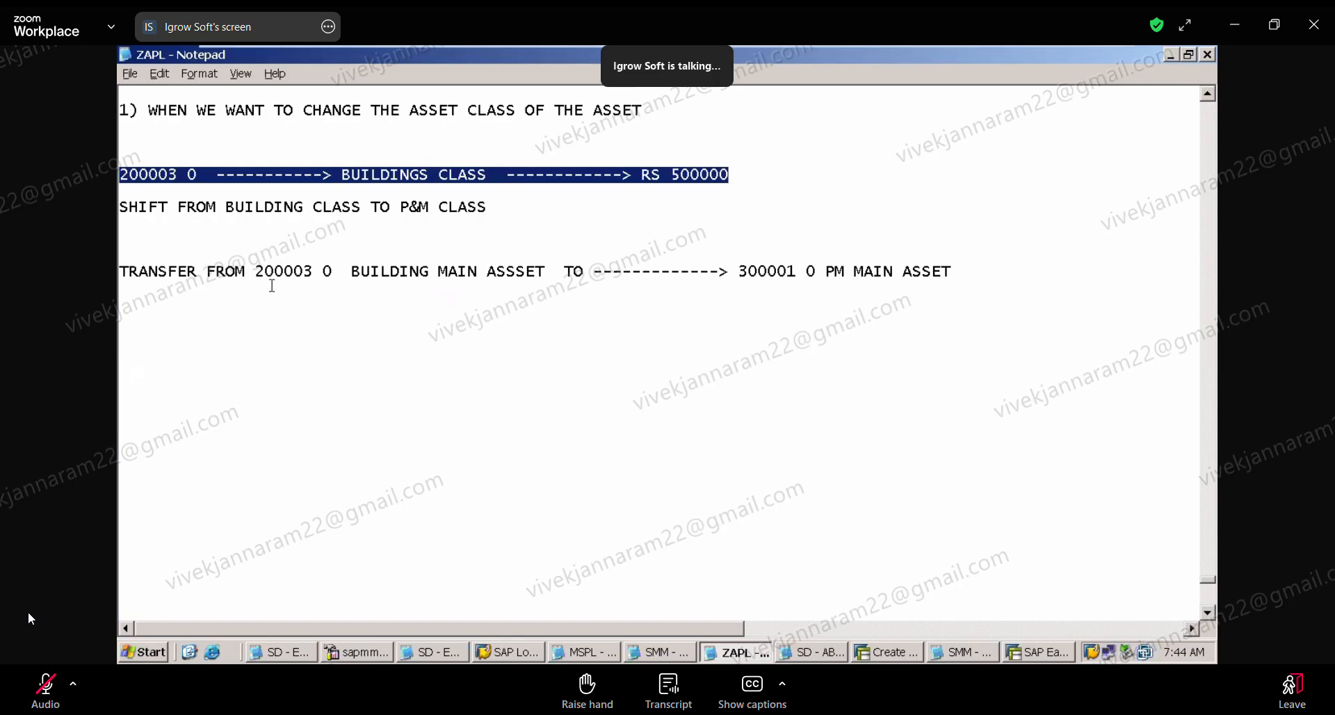
pyautogui.moveTo(253, 271); pyautogui.dragTo(542, 275)
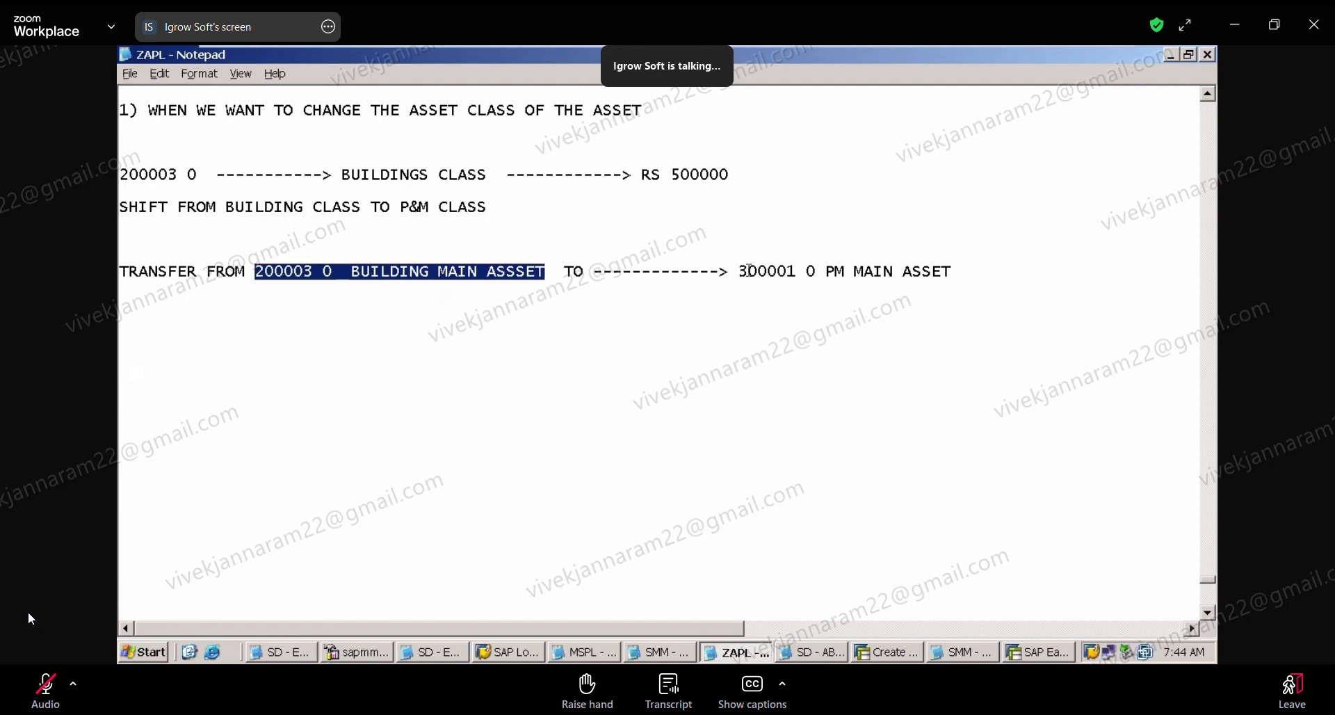
pyautogui.moveTo(739, 272); pyautogui.dragTo(927, 299)
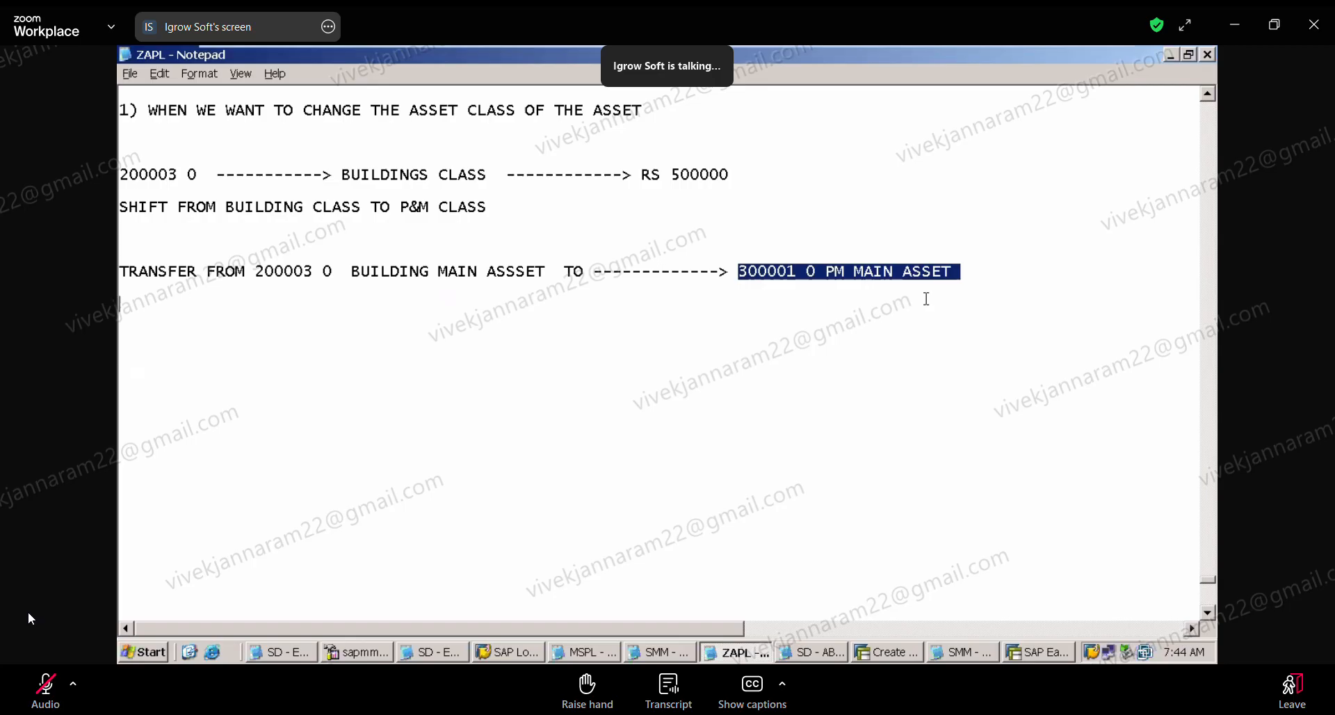
# Step: Switch back to SAP and open transaction ABUMN, replacing the asset creation session
pyautogui.click(895, 657)
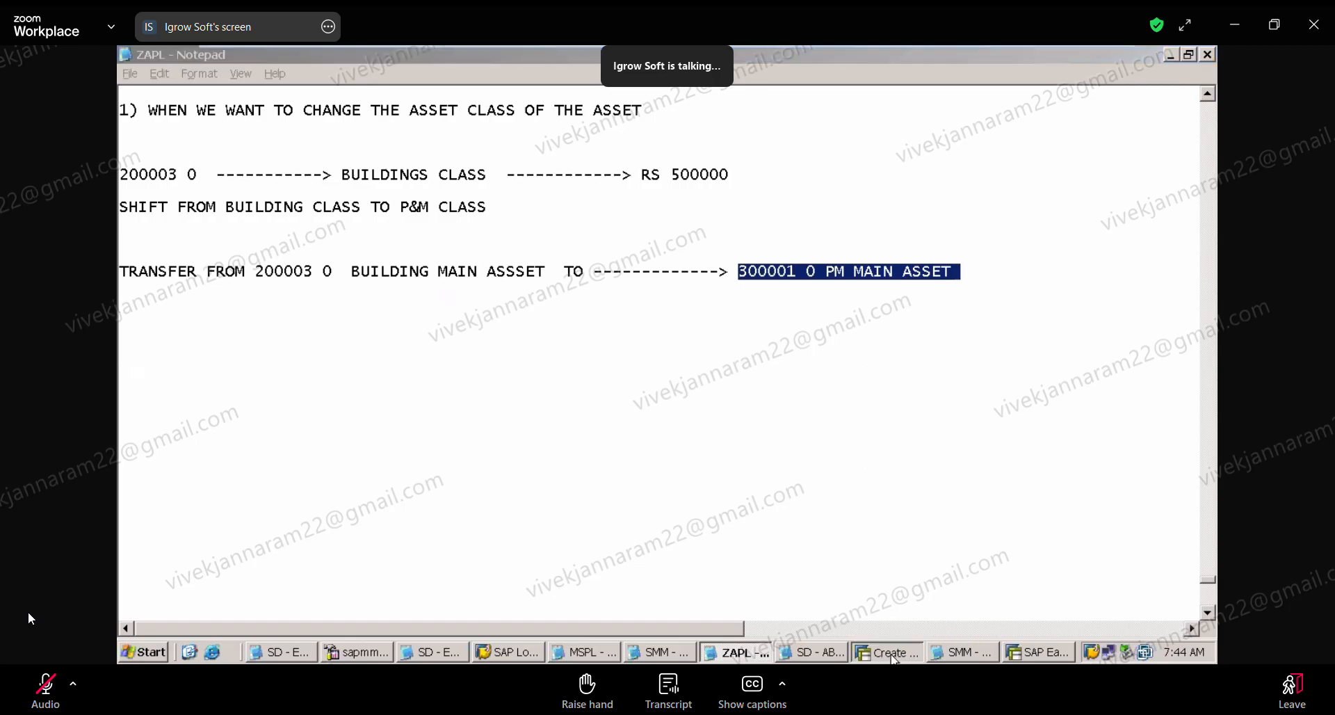
pyautogui.click(202, 83)
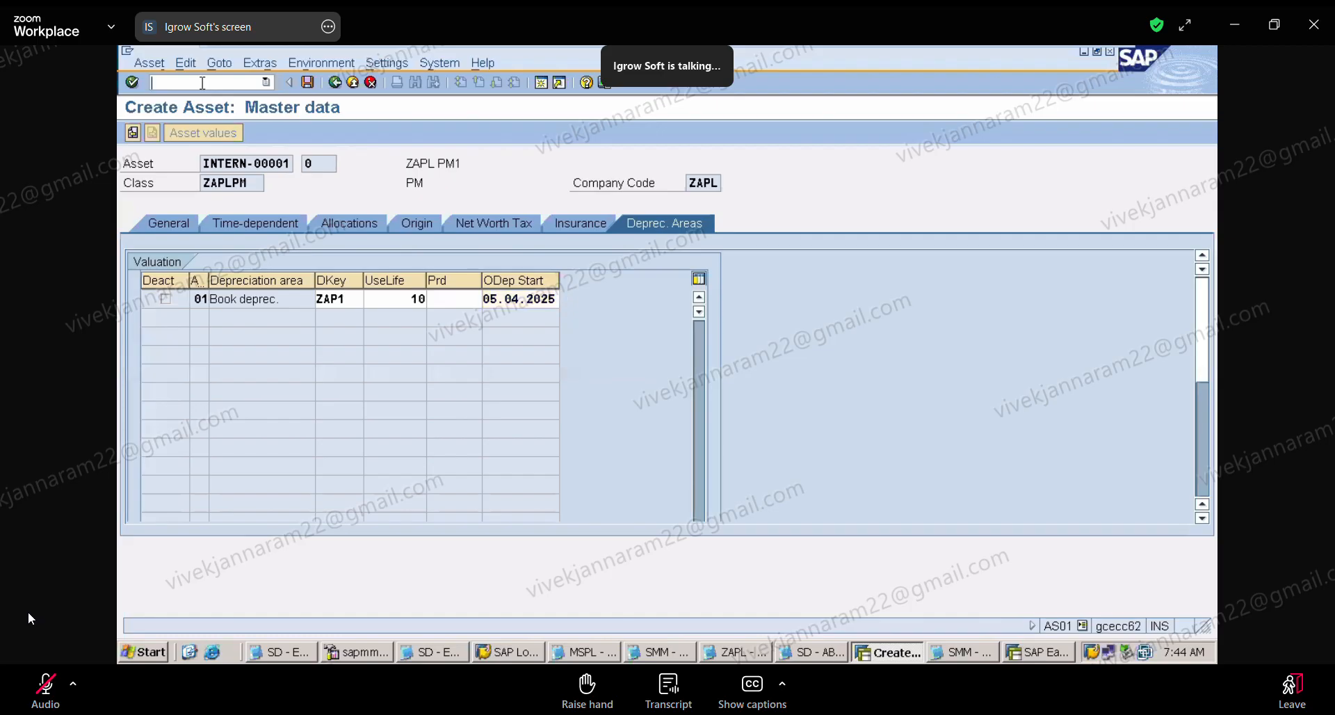
pyautogui.write('/NAU')
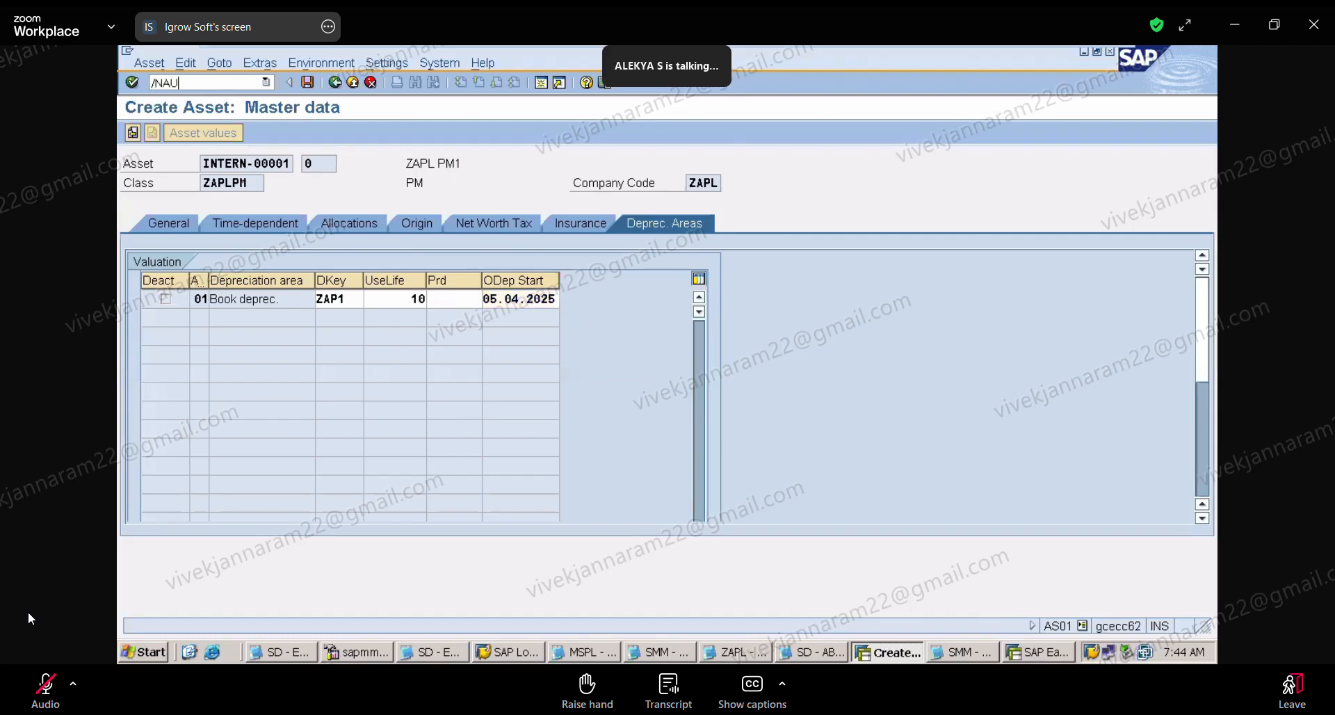
pyautogui.press('BackSpace')
pyautogui.write('BUMN')
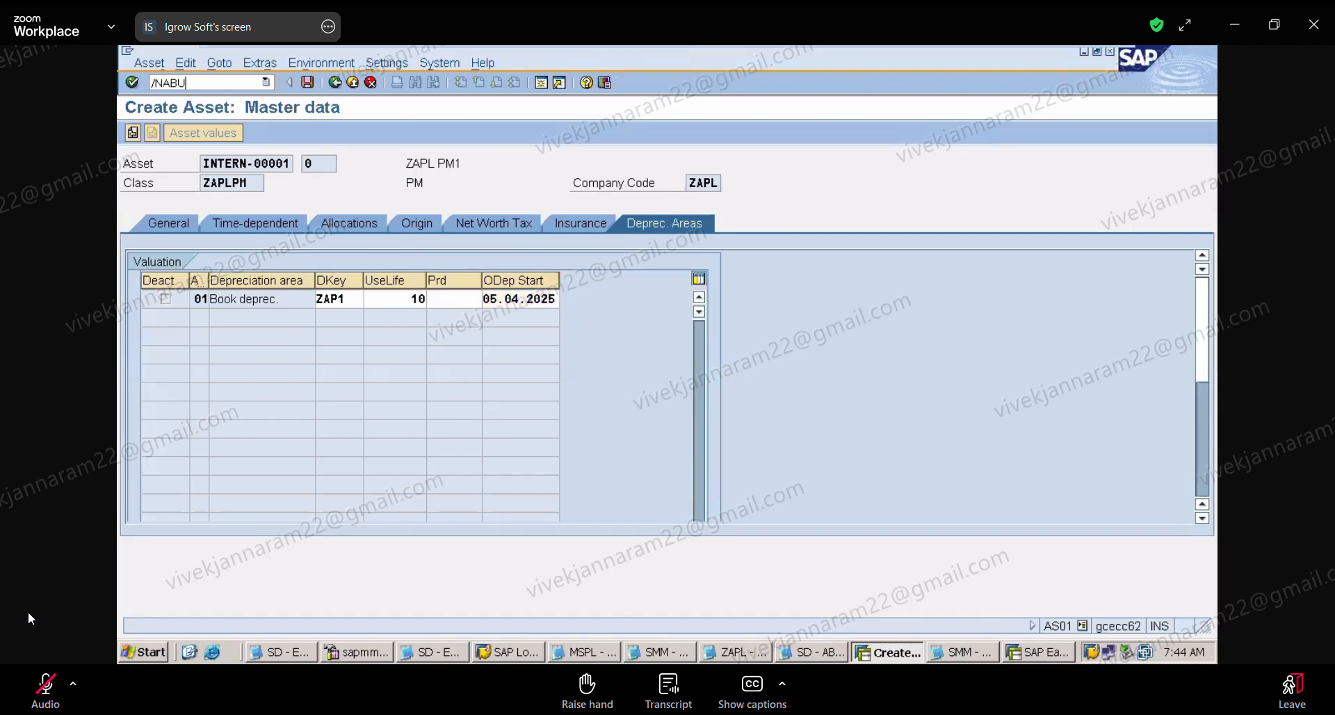
pyautogui.press('Return')
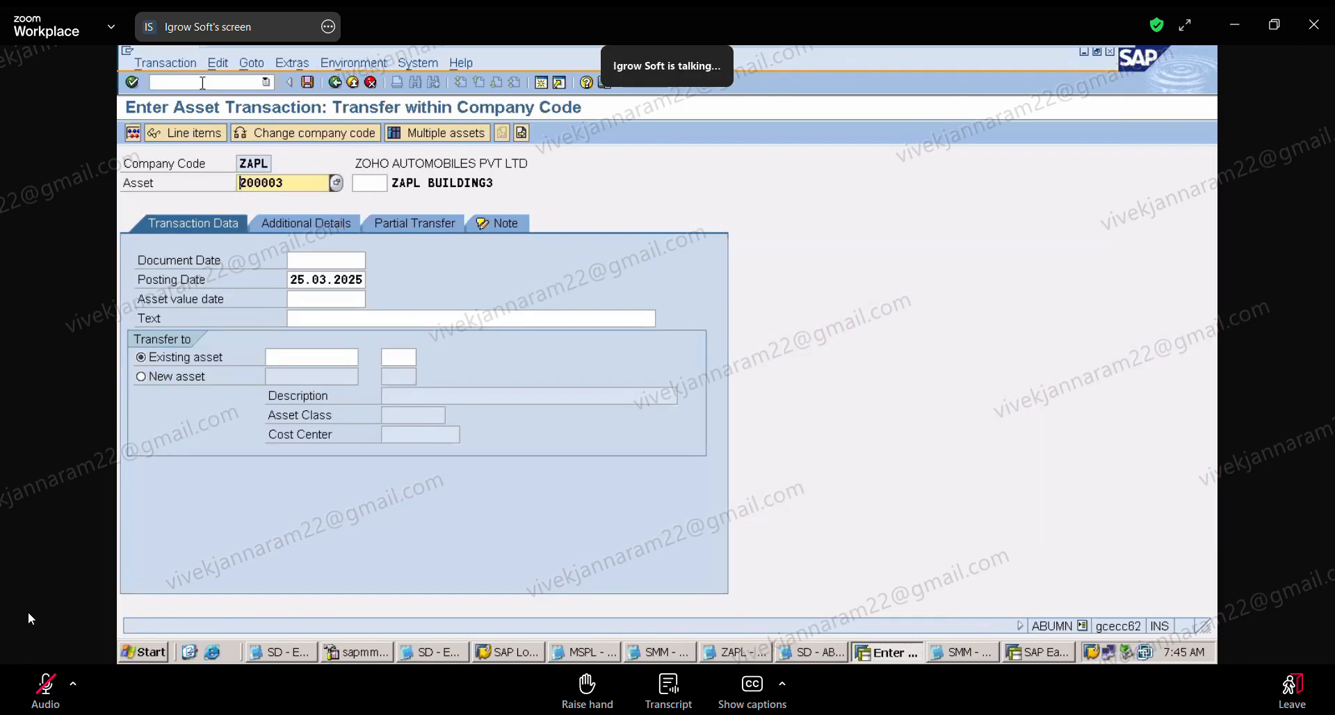
# Step: Set both the document date and the posting date of the asset transfer to 05.04.2025
pyautogui.click(338, 255)
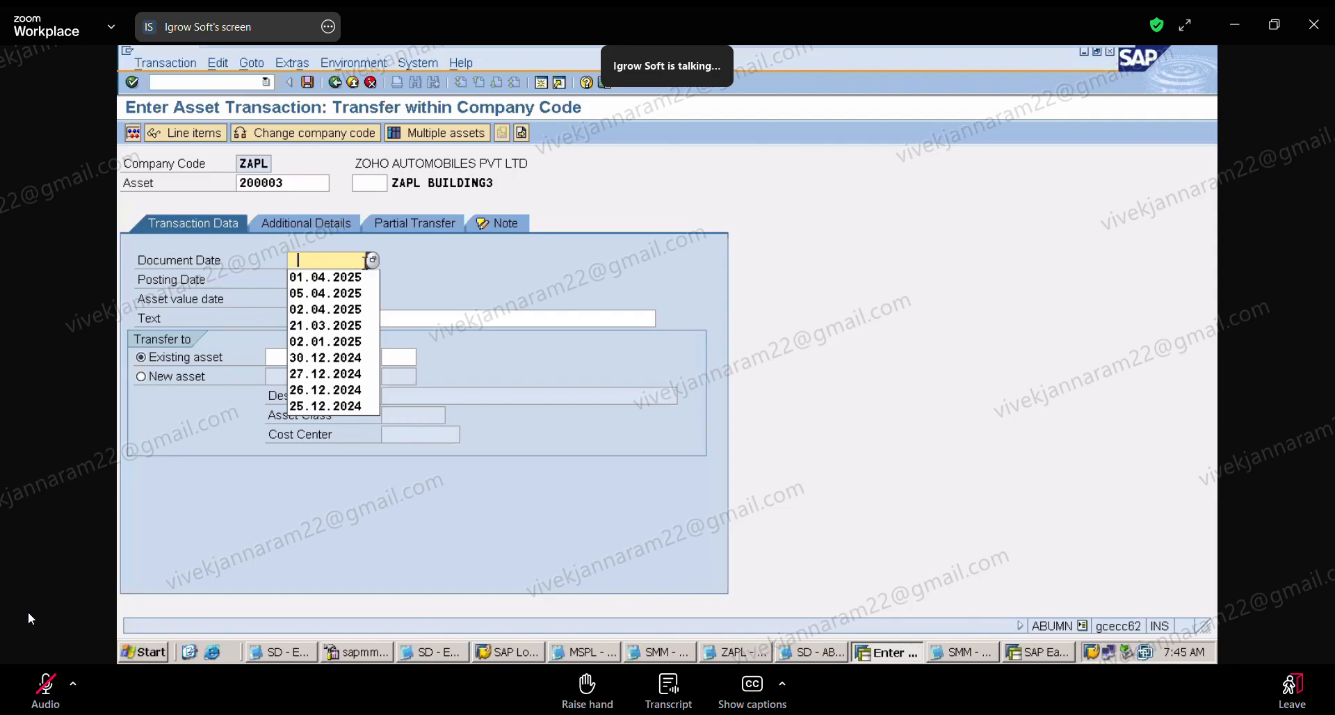
pyautogui.click(358, 292)
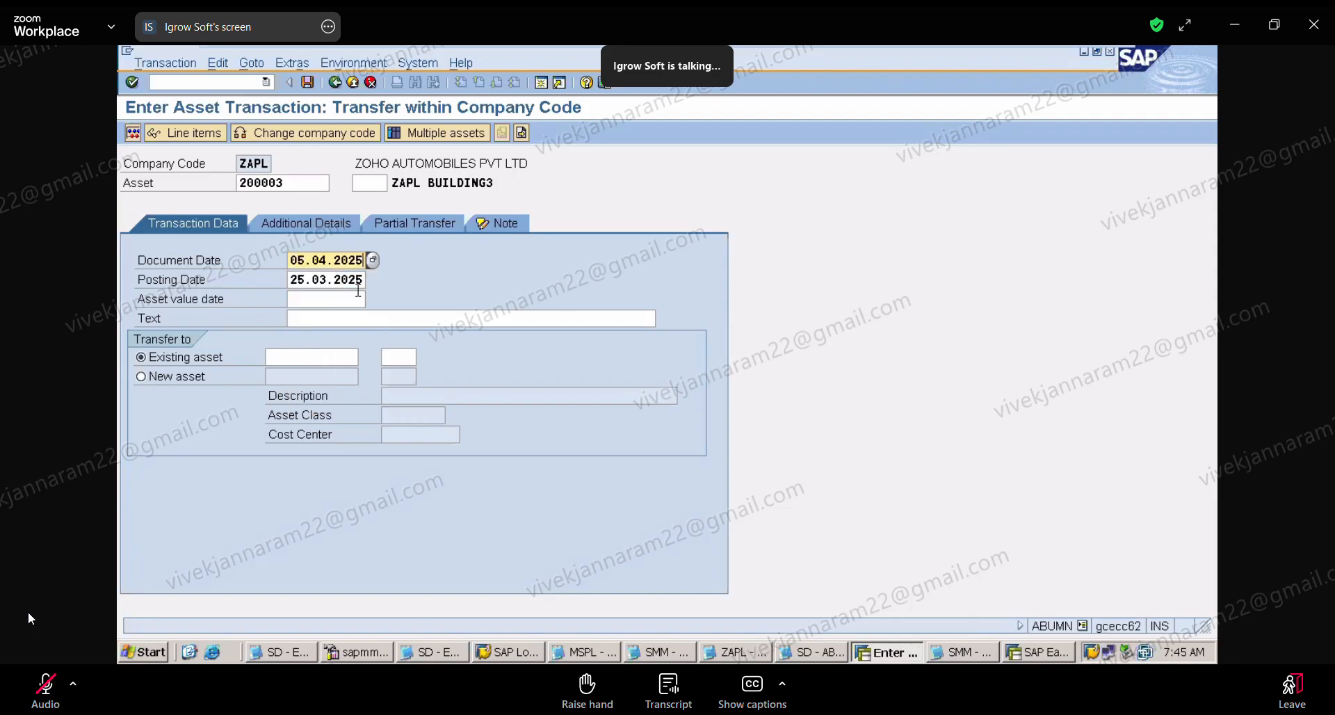
pyautogui.click(296, 281)
pyautogui.press('Delete')
pyautogui.press('Delete')
pyautogui.press('Delete')
pyautogui.press('Delete')
pyautogui.press('Delete')
pyautogui.press('Delete')
pyautogui.press('Delete')
pyautogui.press('Delete')
pyautogui.press('Delete')
pyautogui.press('Delete')
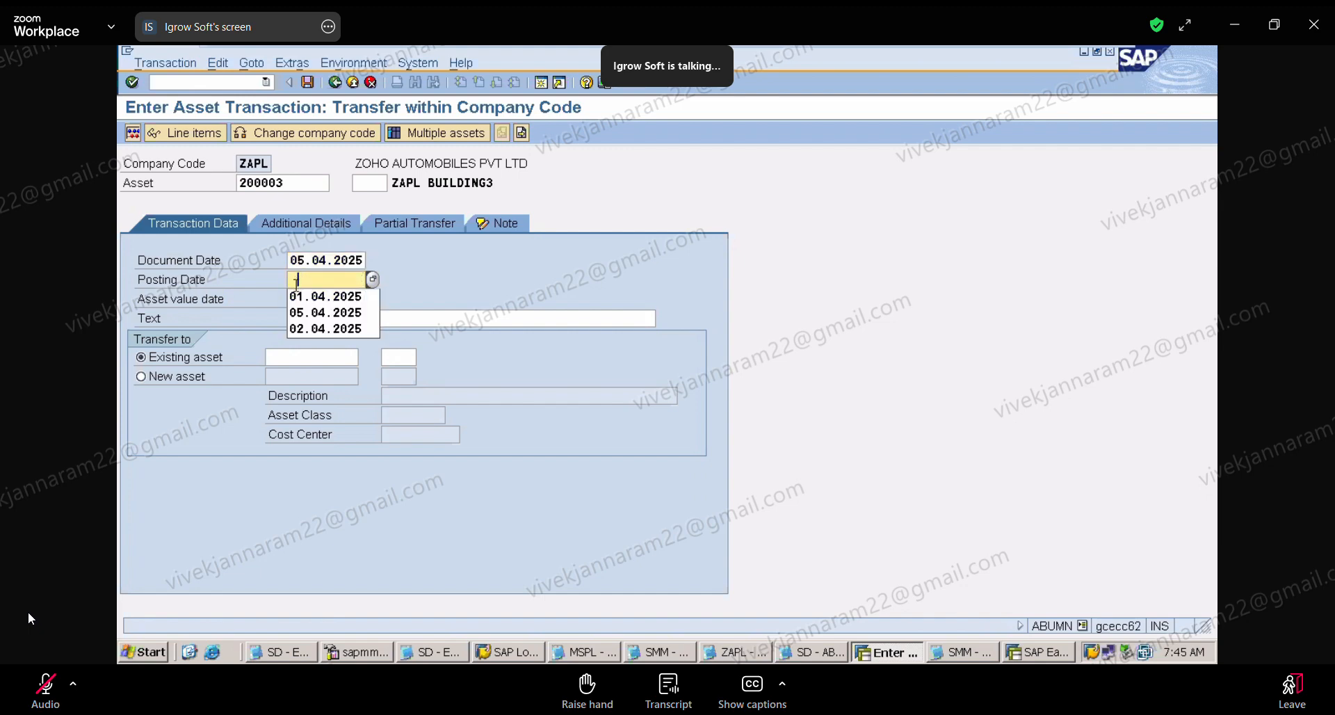
pyautogui.click(314, 317)
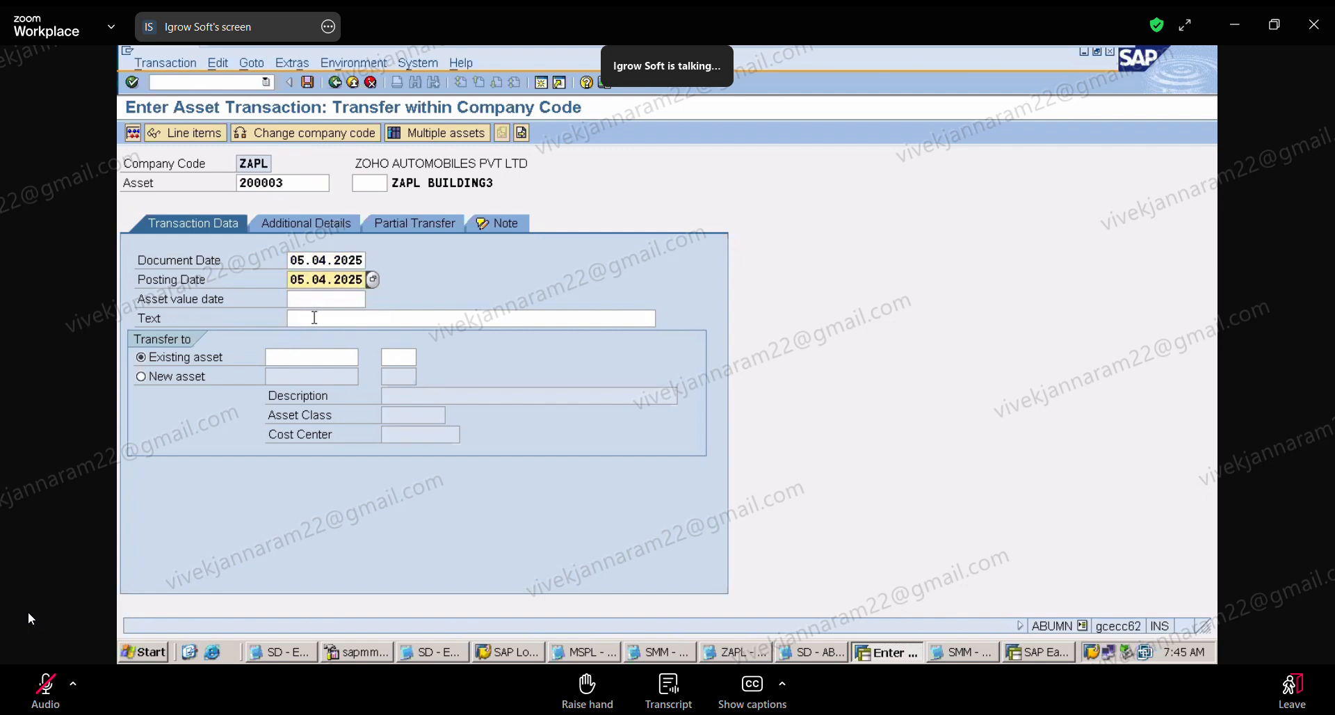
# Step: Set the asset value date to 05.04.2025 and reuse the text BEING THE TRANSFER OF ASSET TO ANOTHER CLASS
pyautogui.click(308, 297)
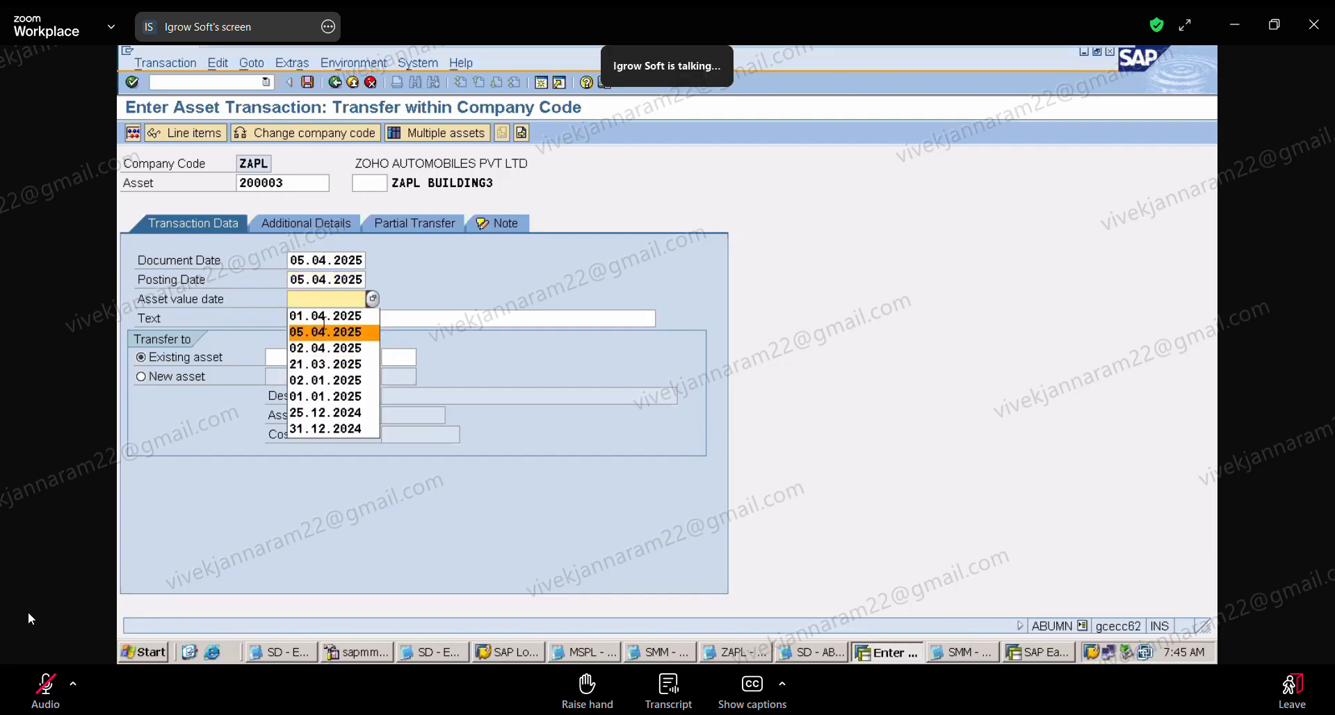
pyautogui.click(339, 332)
pyautogui.click(310, 316)
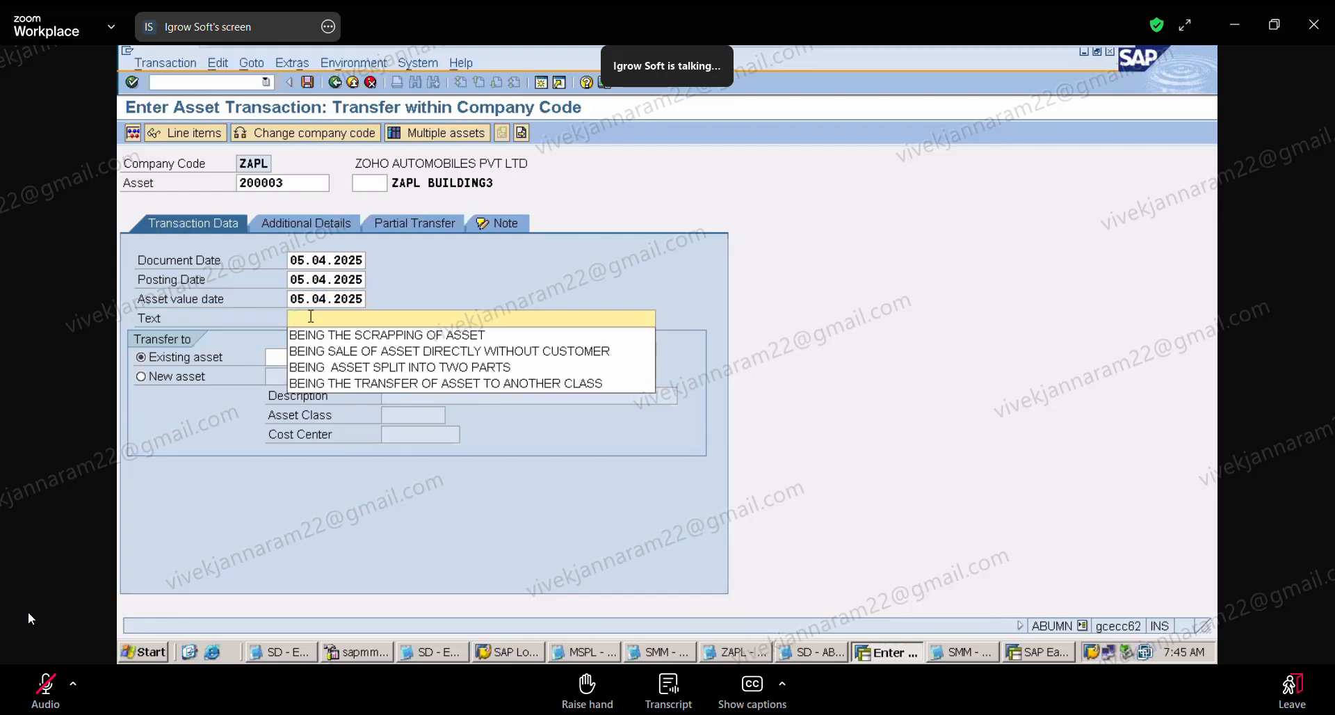
pyautogui.click(355, 382)
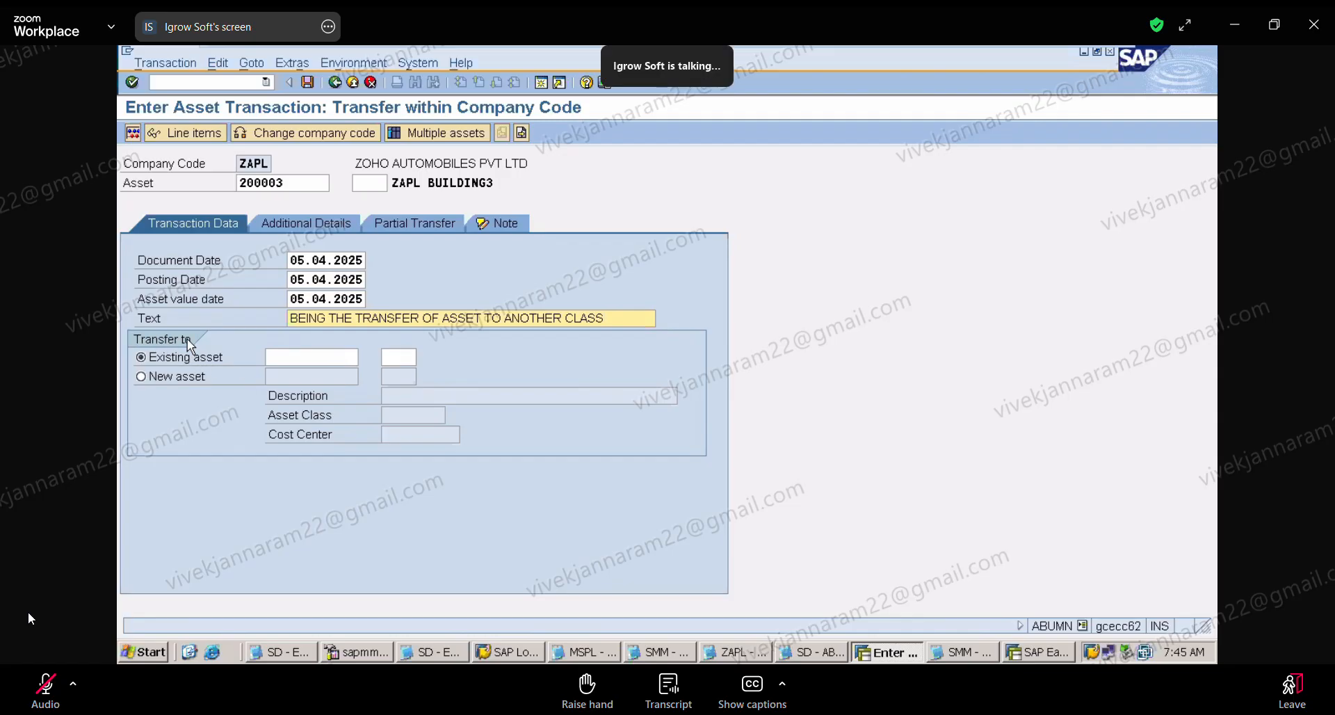
# Step: Keep the transfer directed to an existing asset and pick the plant and machinery asset 300001 0 as the target
pyautogui.click(323, 354)
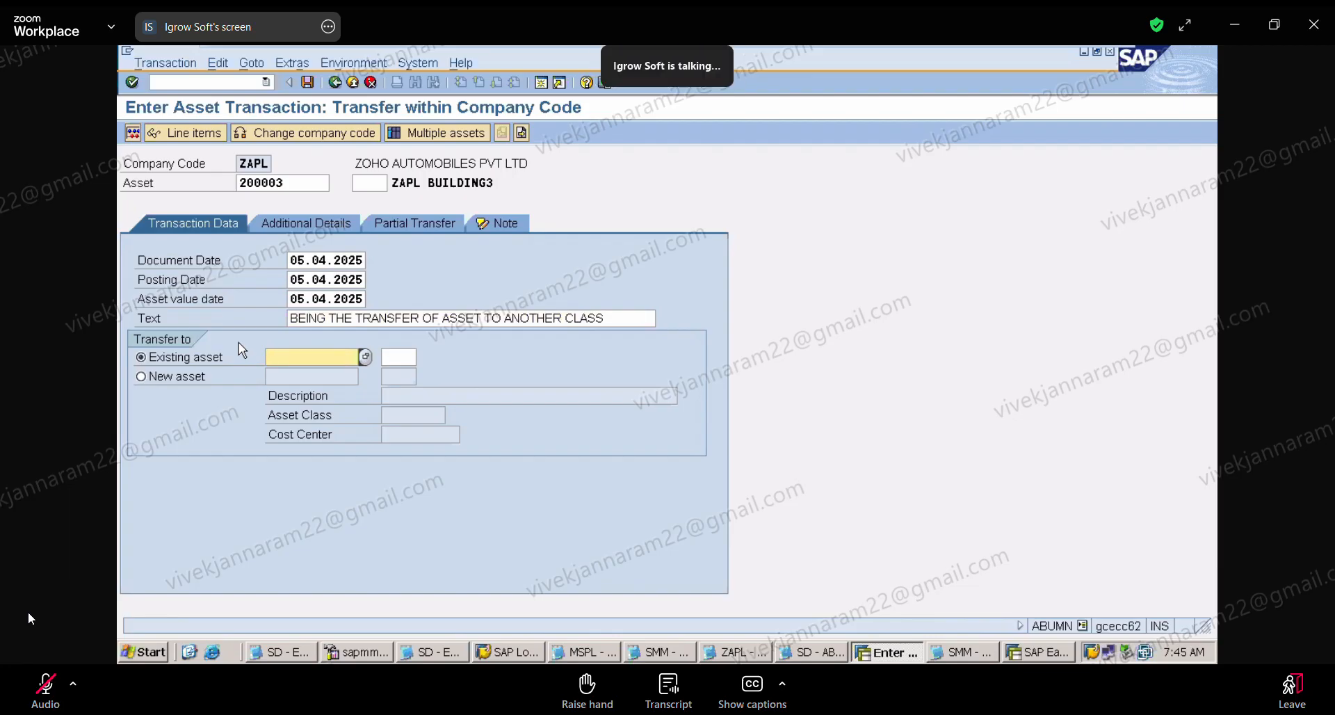
pyautogui.click(143, 377)
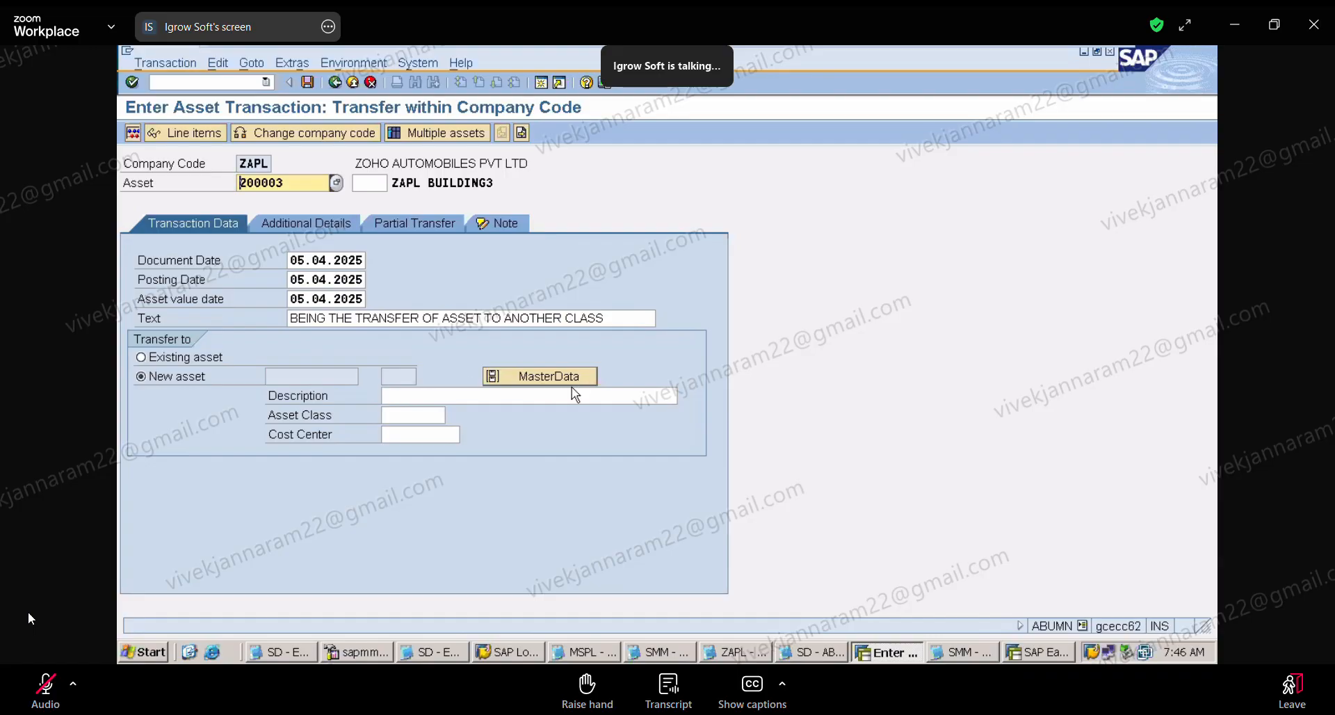
pyautogui.click(142, 359)
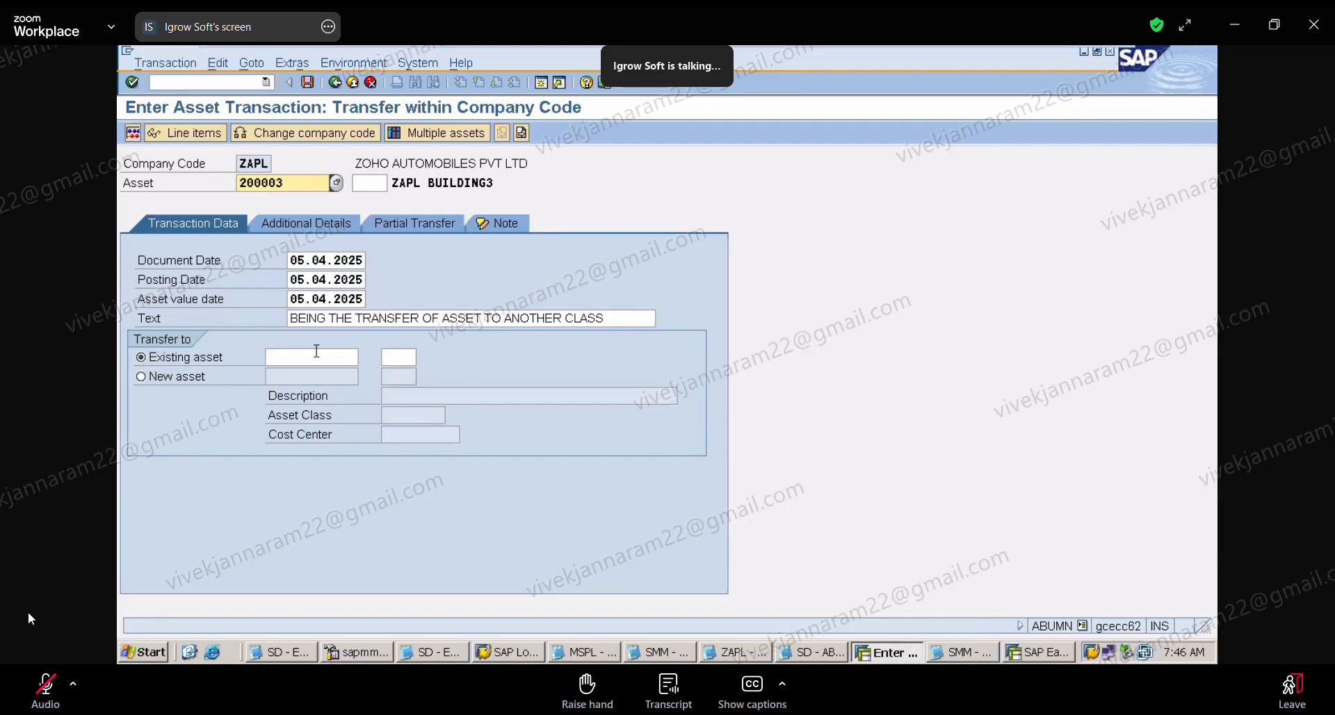
pyautogui.click(317, 356)
pyautogui.click(365, 357)
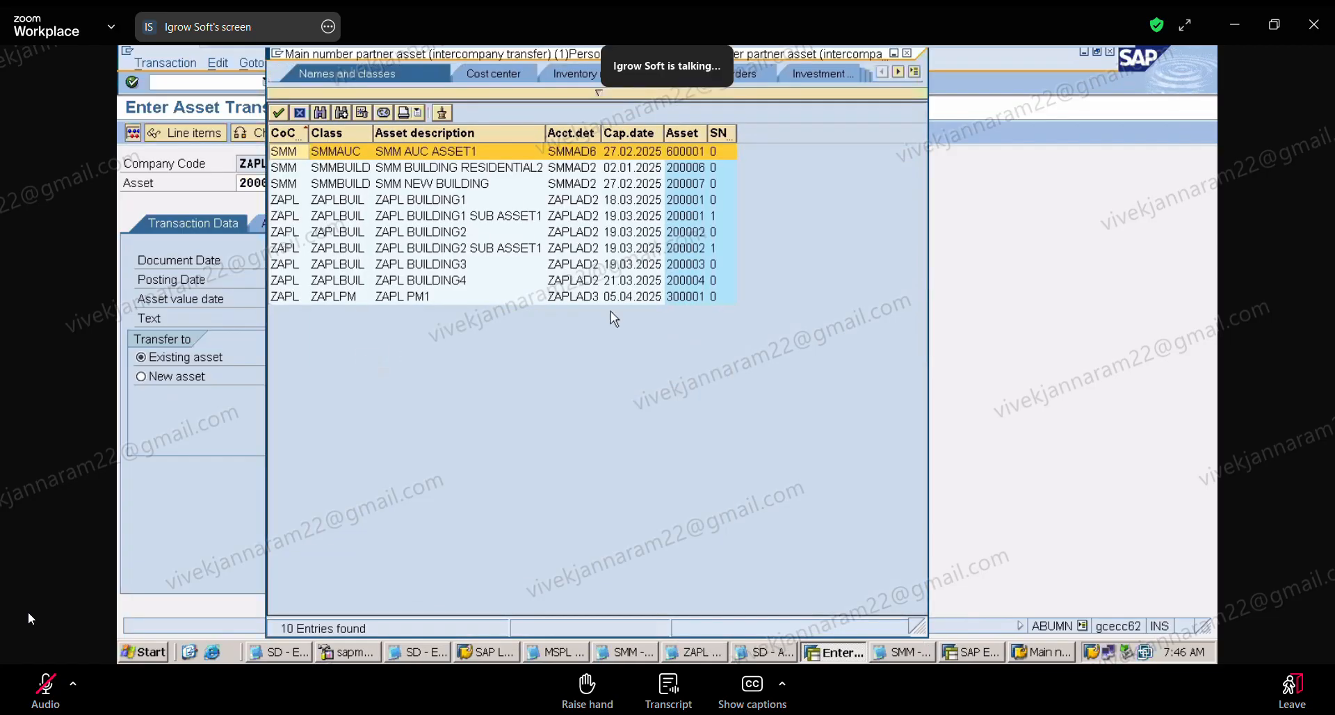
pyautogui.click(687, 298)
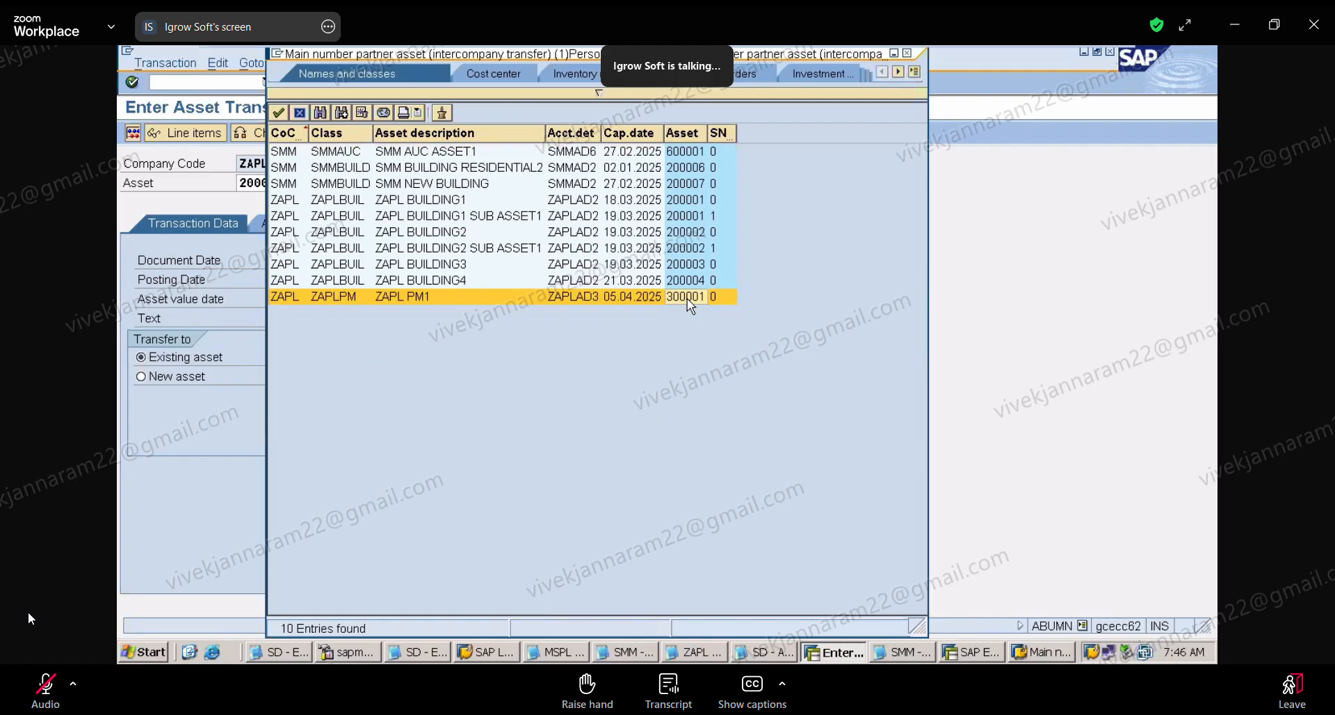
pyautogui.doubleClick(686, 298)
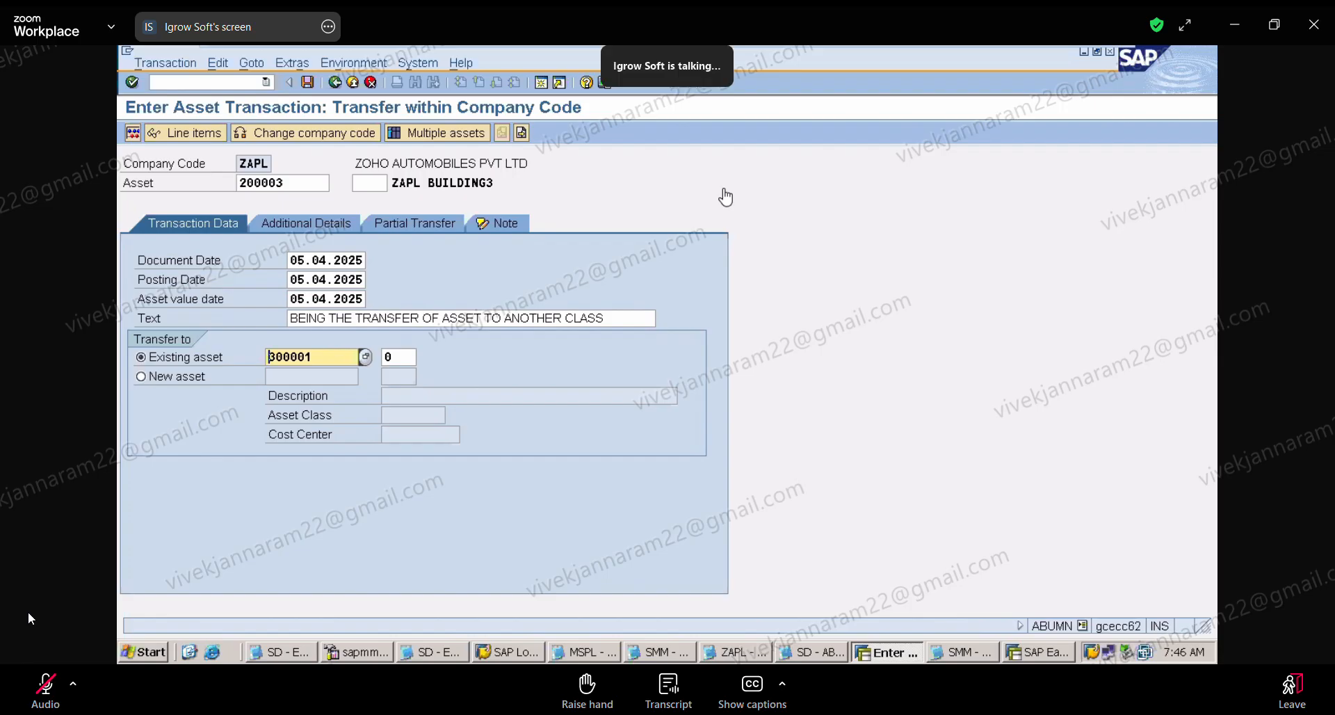
# Step: Check the source 200003 0 and the target 300001 0 in the ZAPL Notepad notes, and return to the SAP transfer
pyautogui.click(737, 651)
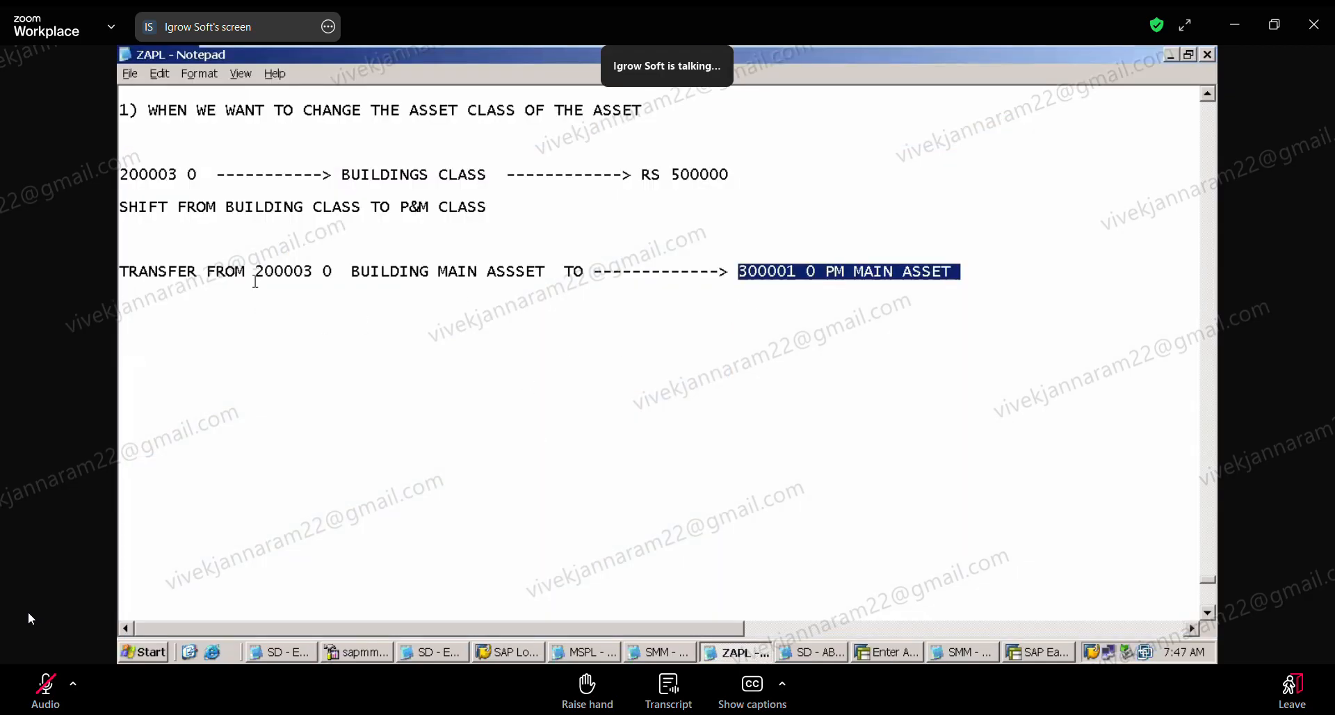
pyautogui.moveTo(256, 266); pyautogui.dragTo(333, 271)
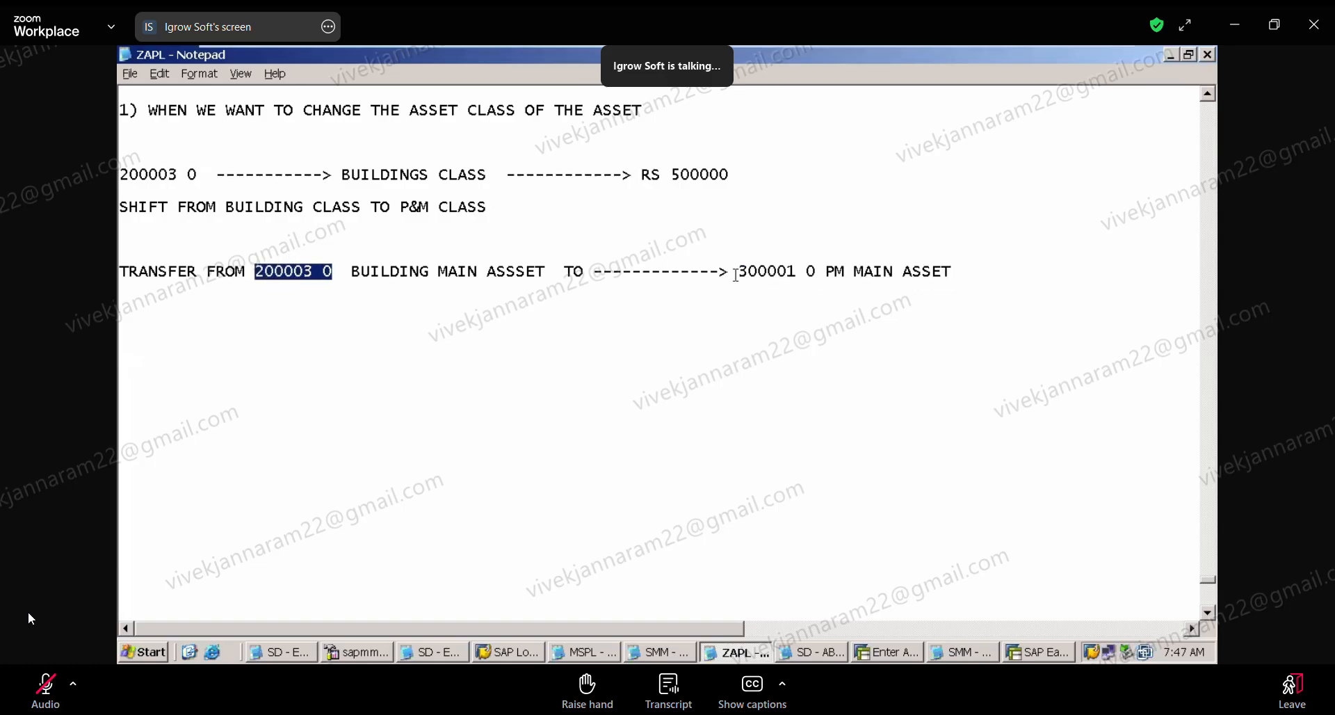
pyautogui.moveTo(737, 271); pyautogui.dragTo(821, 274)
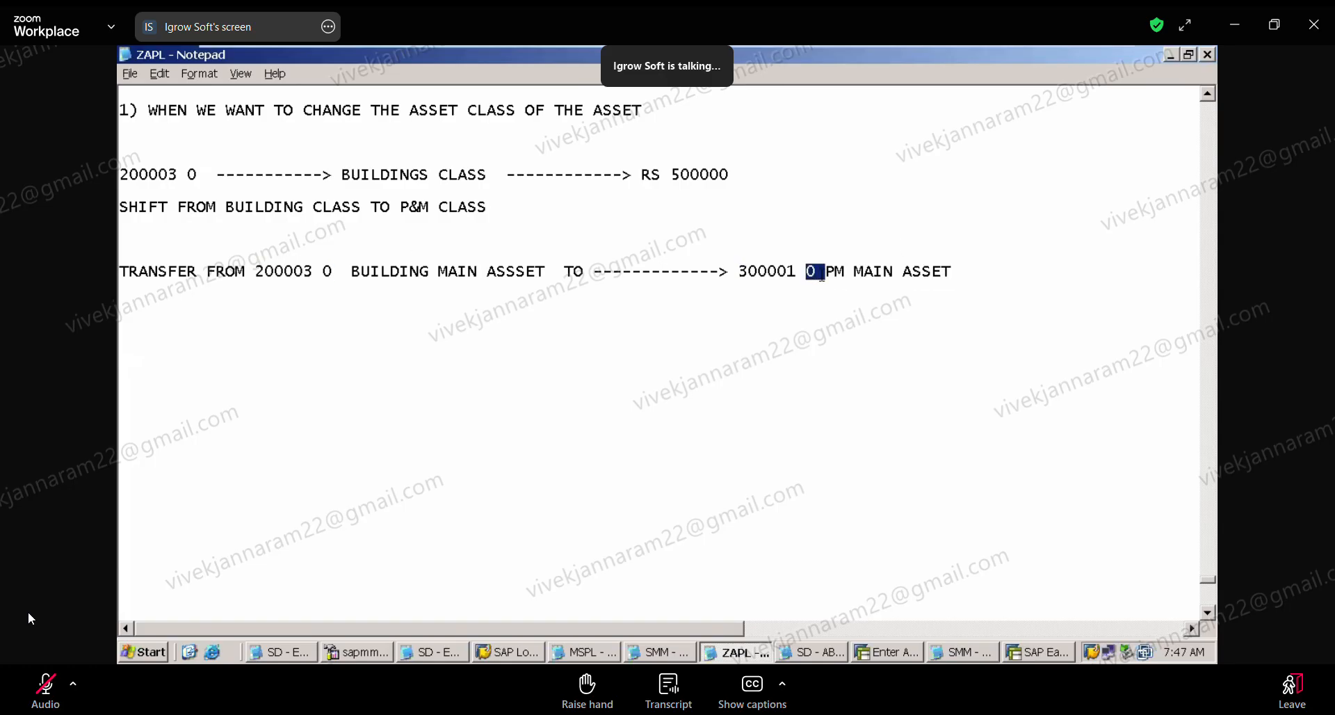
pyautogui.click(751, 415)
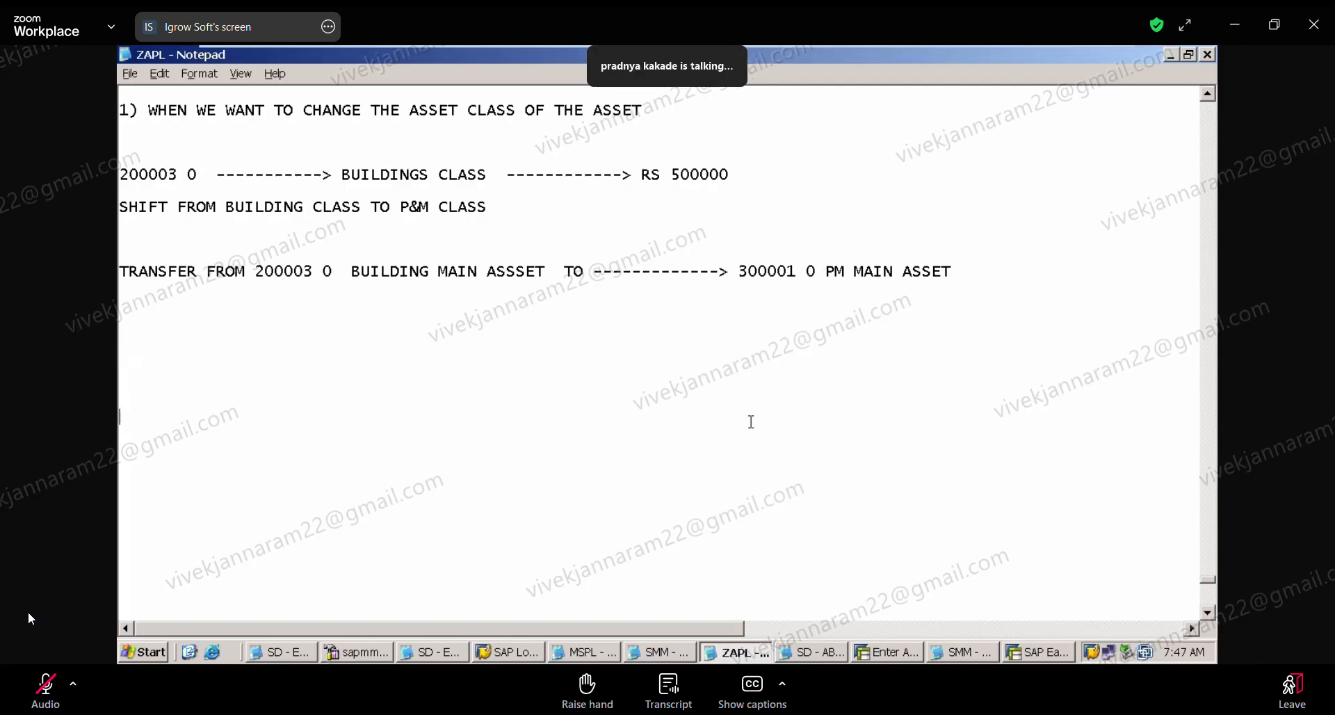
pyautogui.click(1047, 654)
pyautogui.click(904, 653)
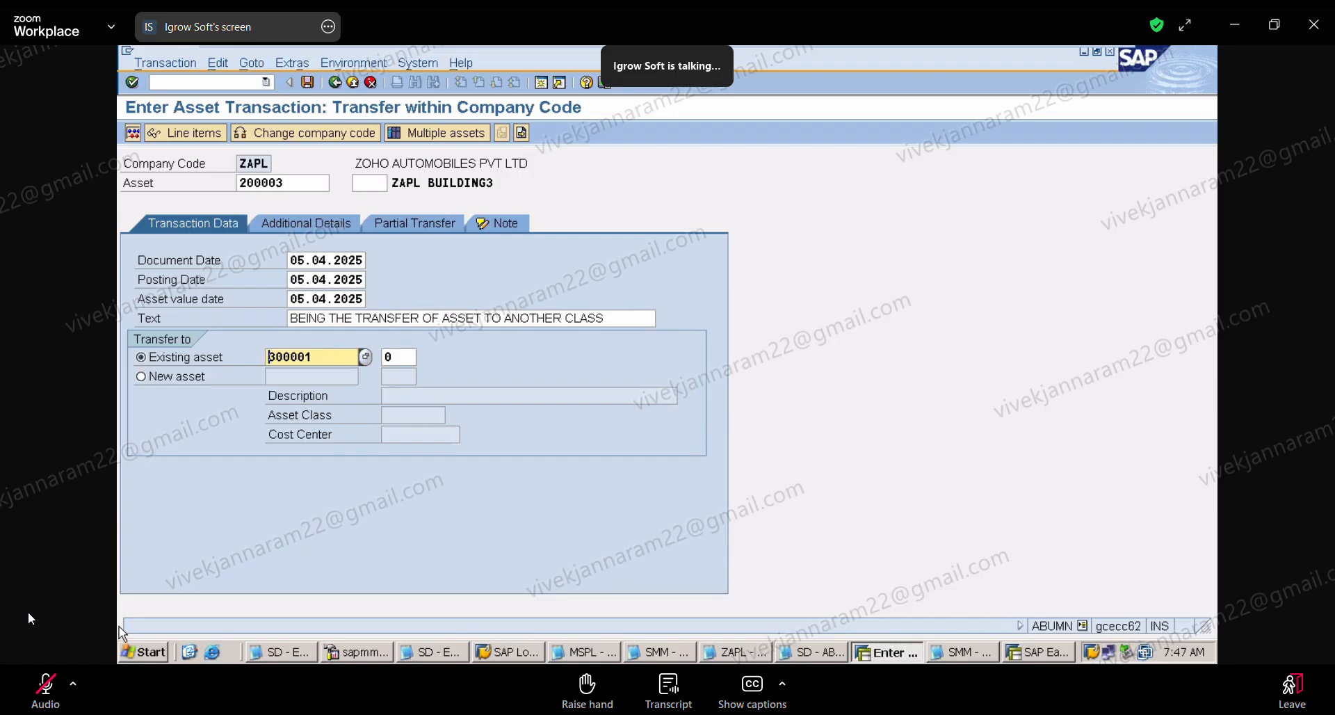
# Step: Restart transaction ABUMN for asset 200003 and set the document, posting and asset value dates to 05.04.2025
pyautogui.moveTo(901, 50)
pyautogui.click(268, 82)
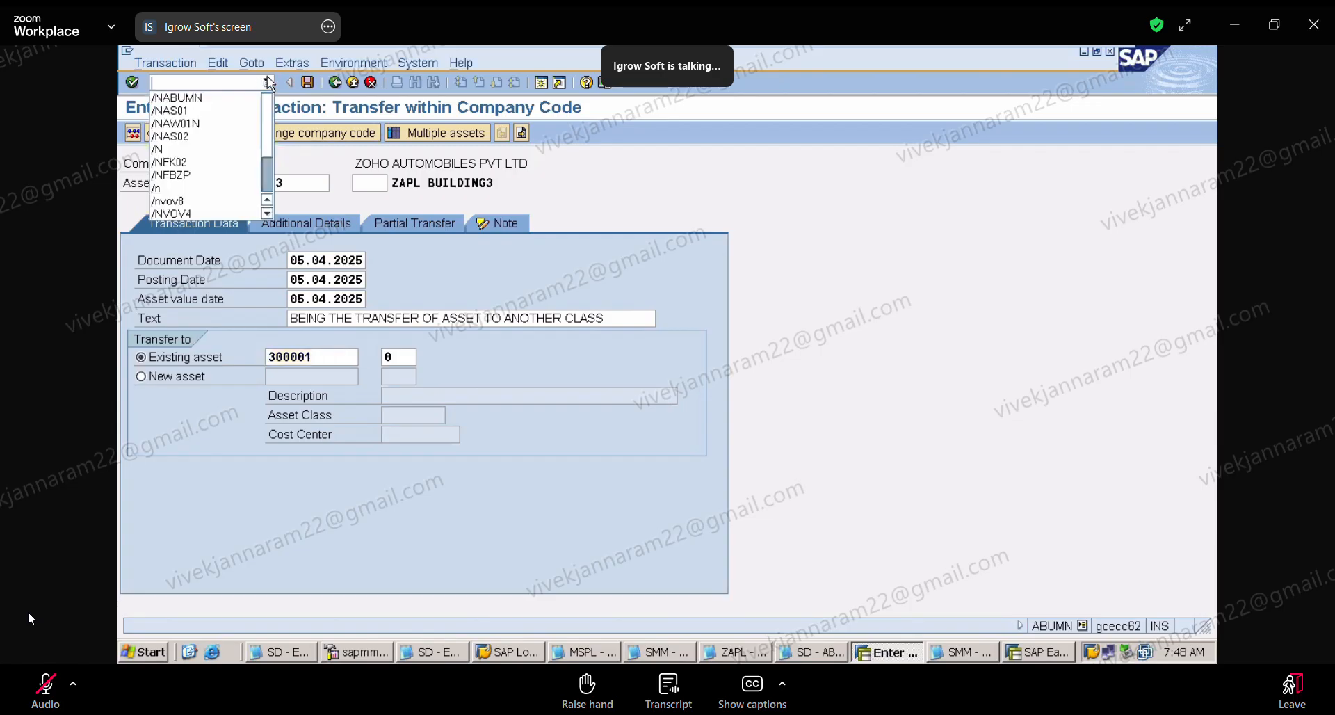
pyautogui.click(244, 105)
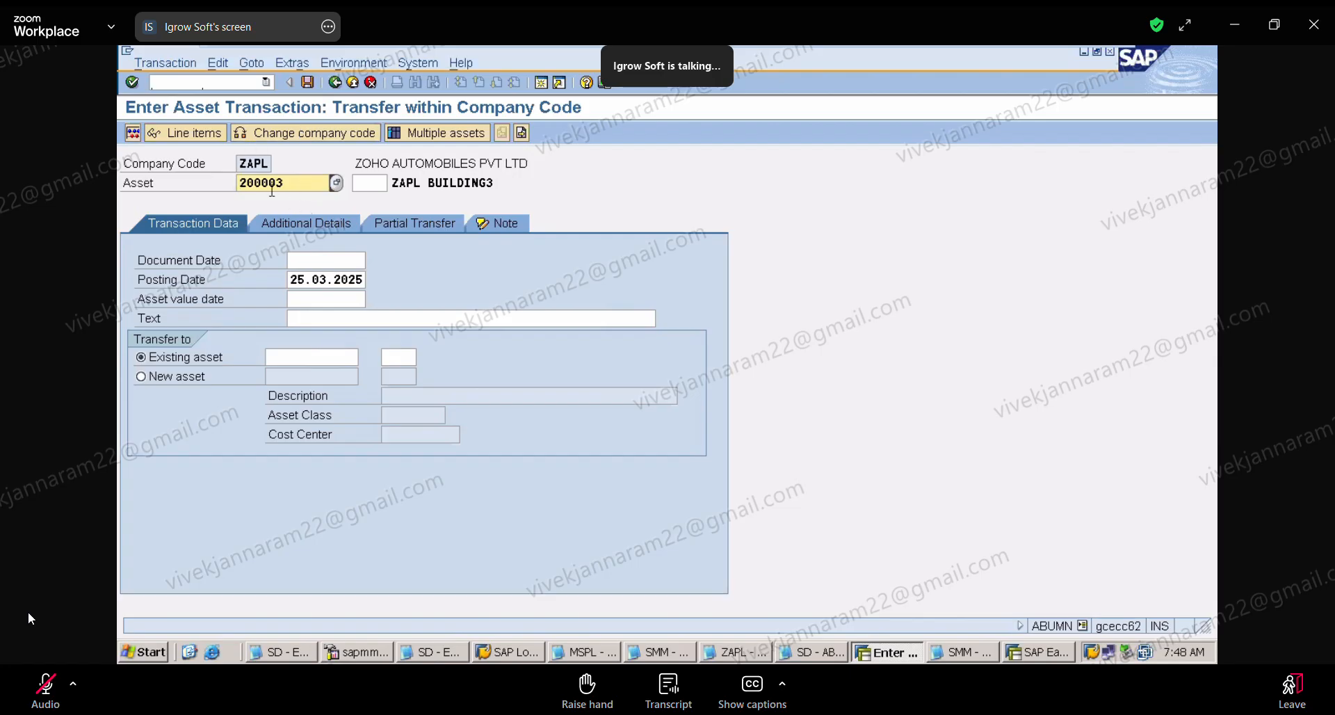
pyautogui.click(383, 186)
pyautogui.click(339, 263)
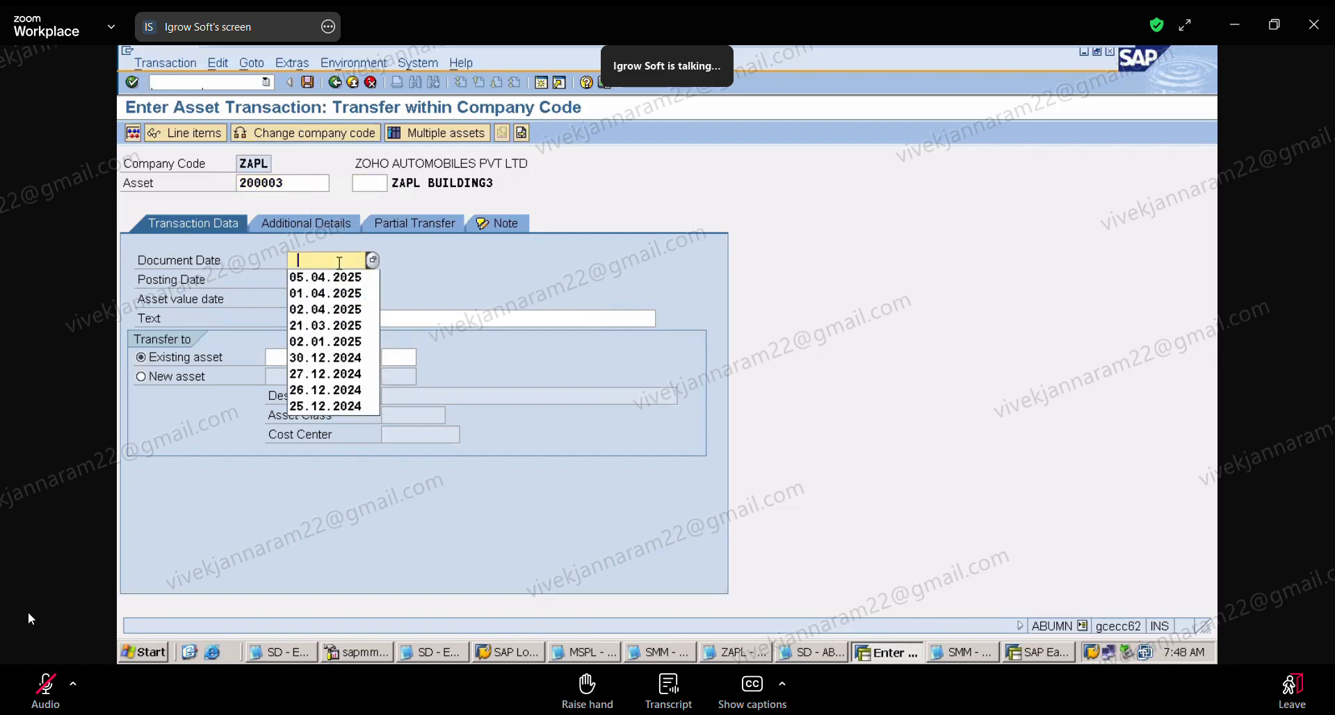
pyautogui.click(337, 282)
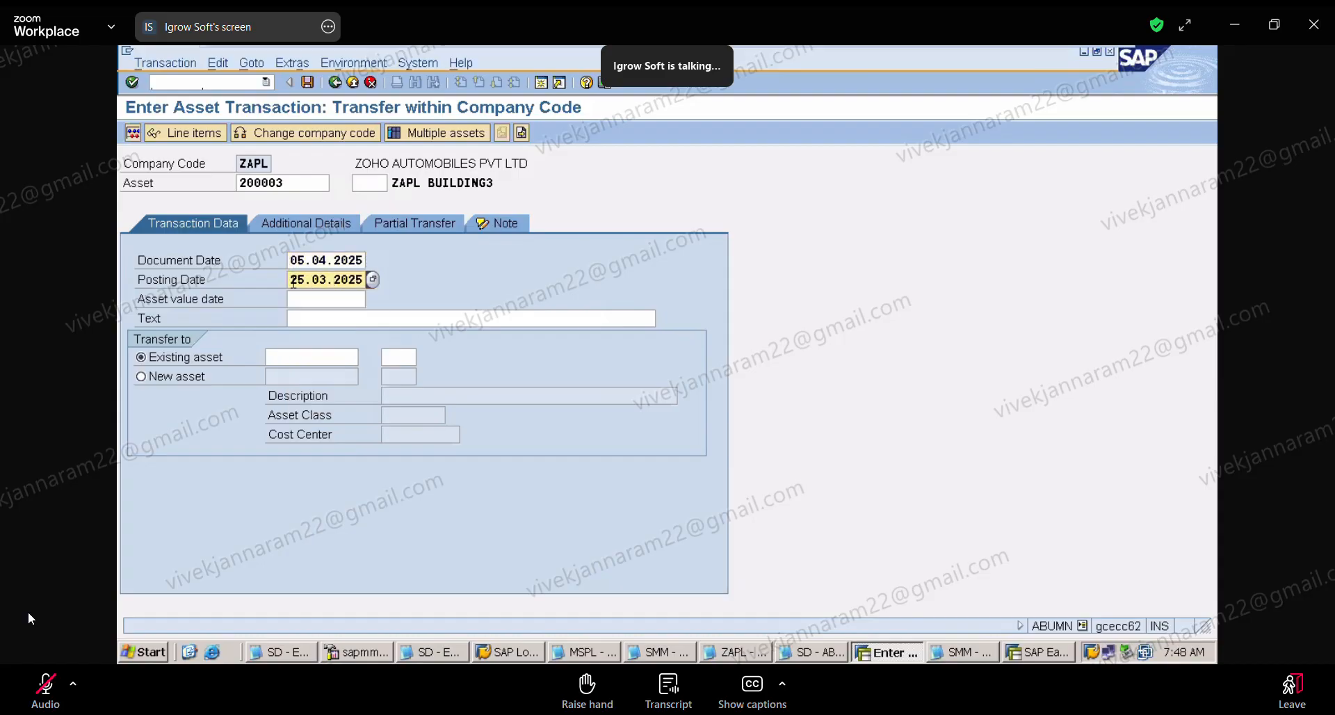
pyautogui.press('Delete')
pyautogui.press('Delete')
pyautogui.press('Delete')
pyautogui.press('Delete')
pyautogui.press('Delete')
pyautogui.press('Delete')
pyautogui.press('Delete')
pyautogui.press('Delete')
pyautogui.press('Delete')
pyautogui.press('Delete')
pyautogui.click(302, 299)
pyautogui.click(299, 314)
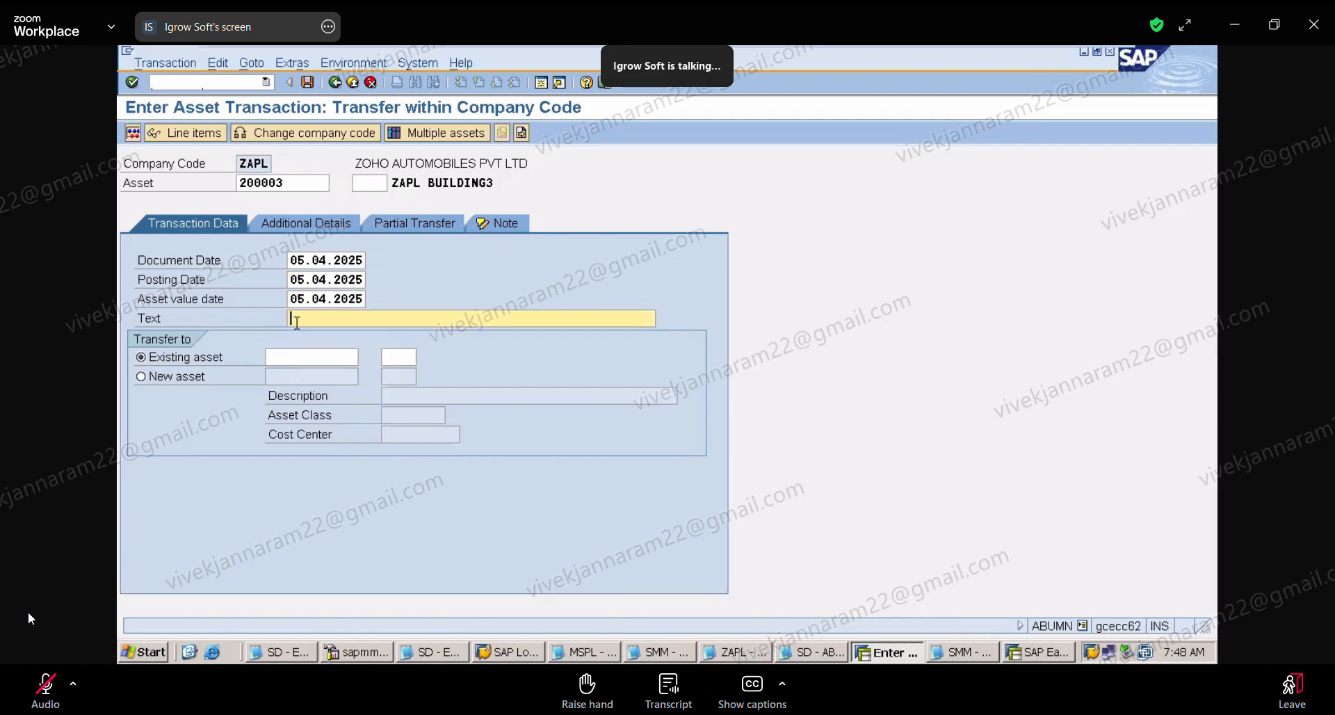
# Step: Reuse the text BEING THE TRANSFER OF ASSET TO ANOTHER CLASS and enter 300001 as the existing target asset
pyautogui.click(314, 335)
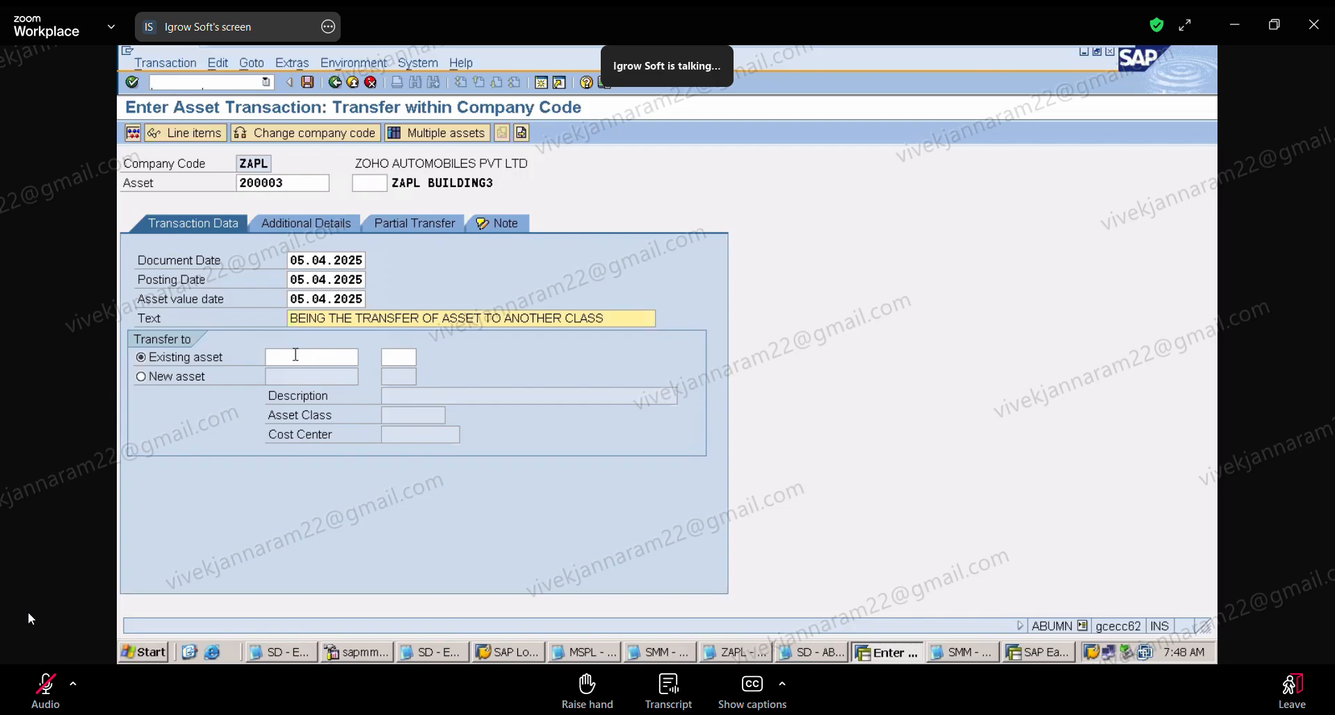
pyautogui.click(297, 356)
pyautogui.click(310, 375)
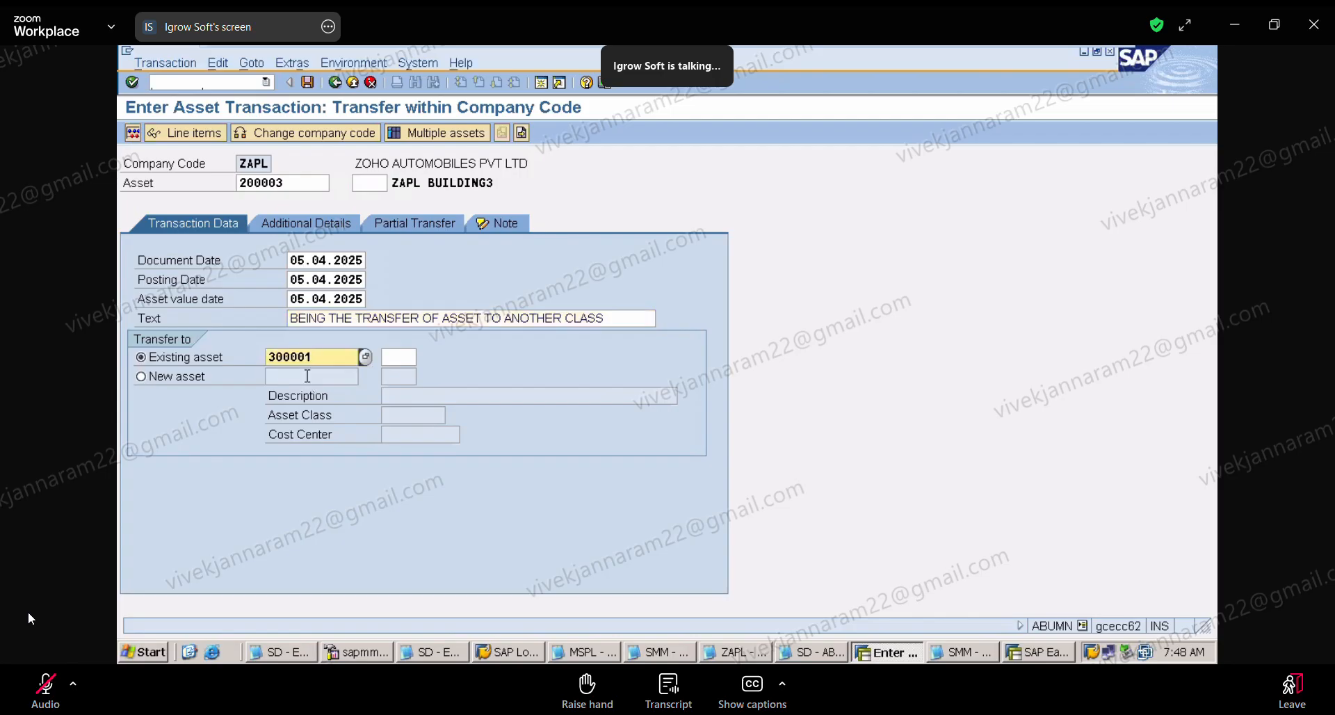
pyautogui.press('Return')
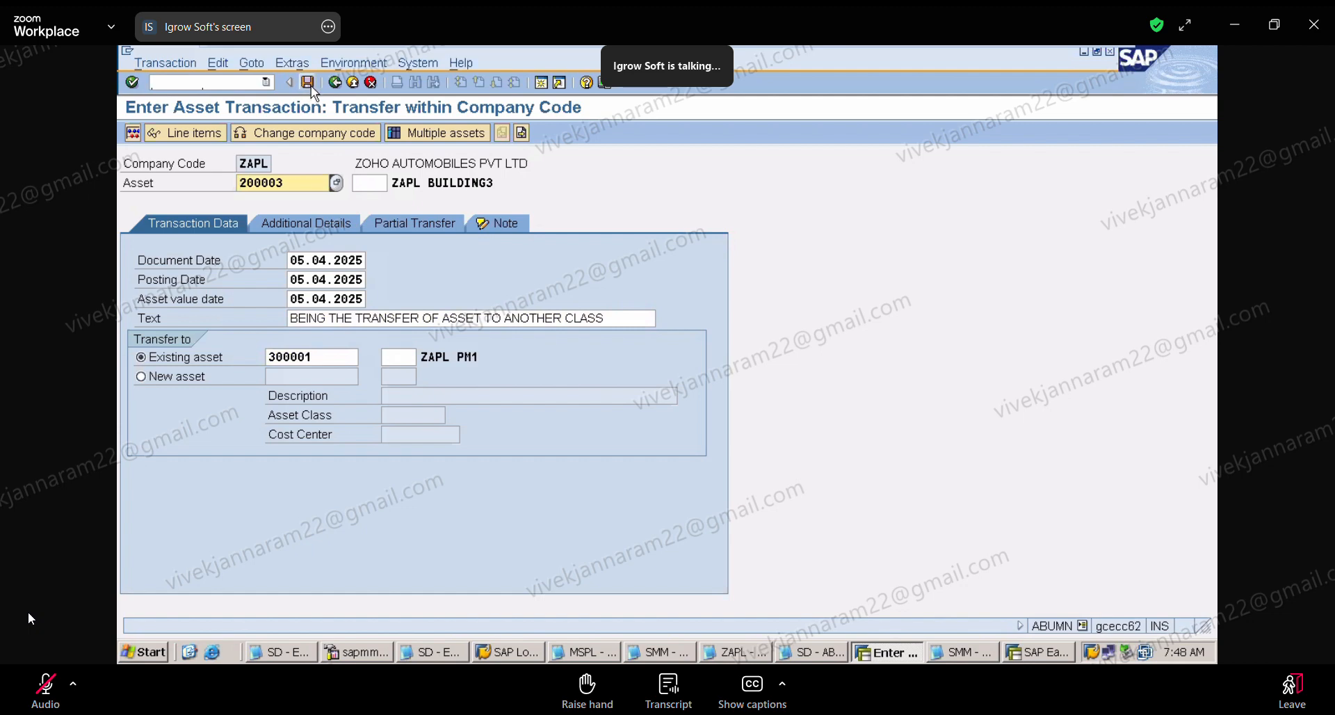
# Step: Simulate the transfer from asset 200003 to 300001 to review its line items, and post it
pyautogui.click(141, 132)
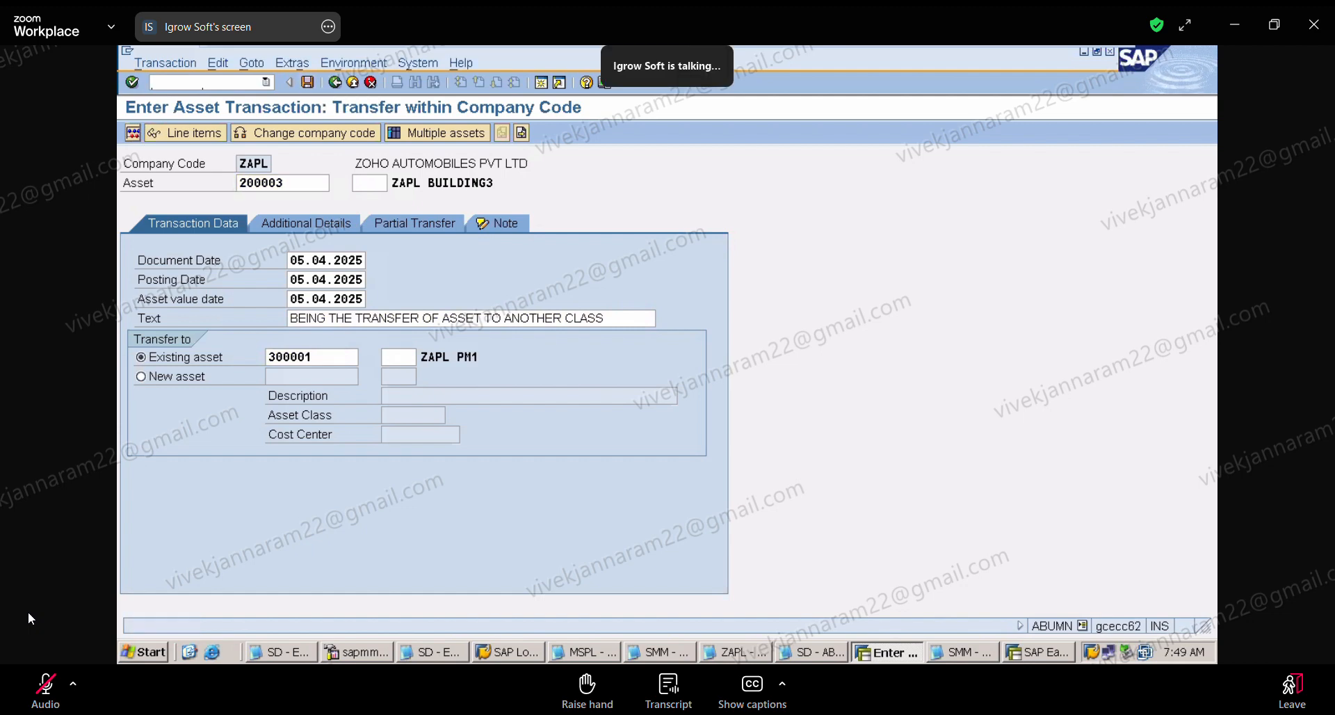
pyautogui.click(133, 133)
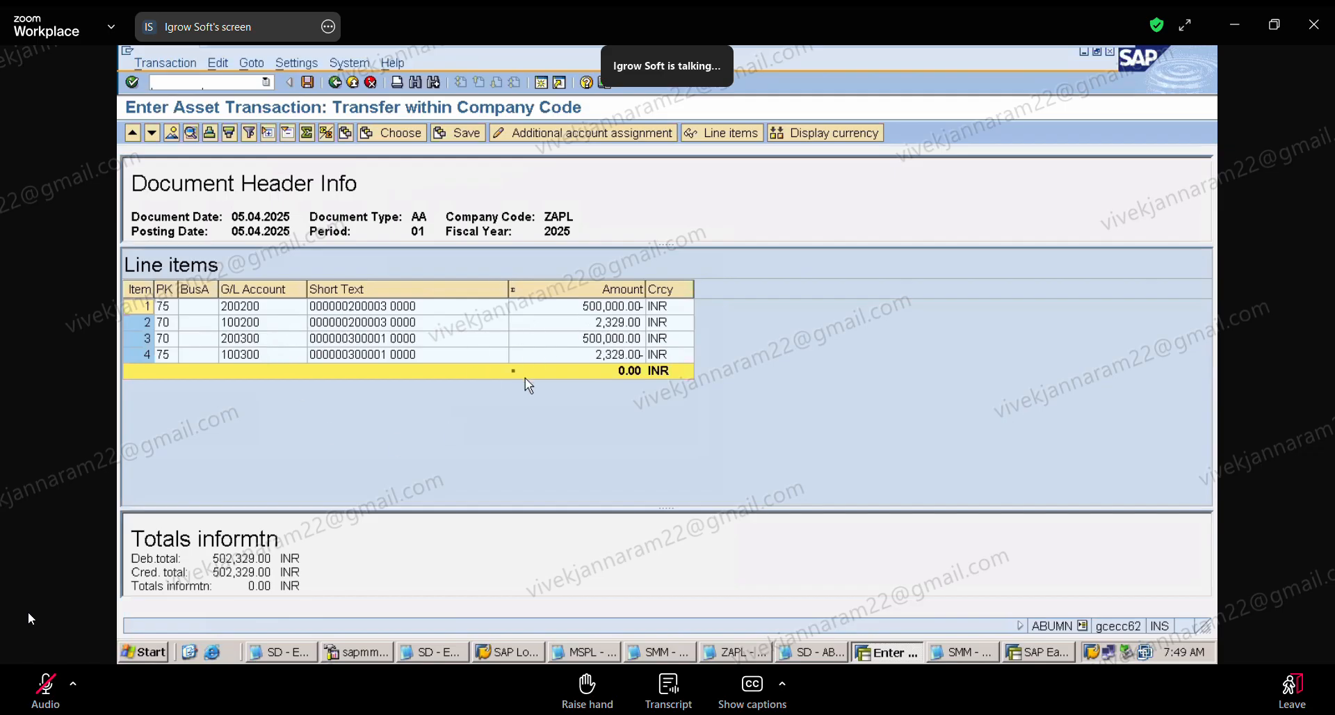
pyautogui.click(309, 84)
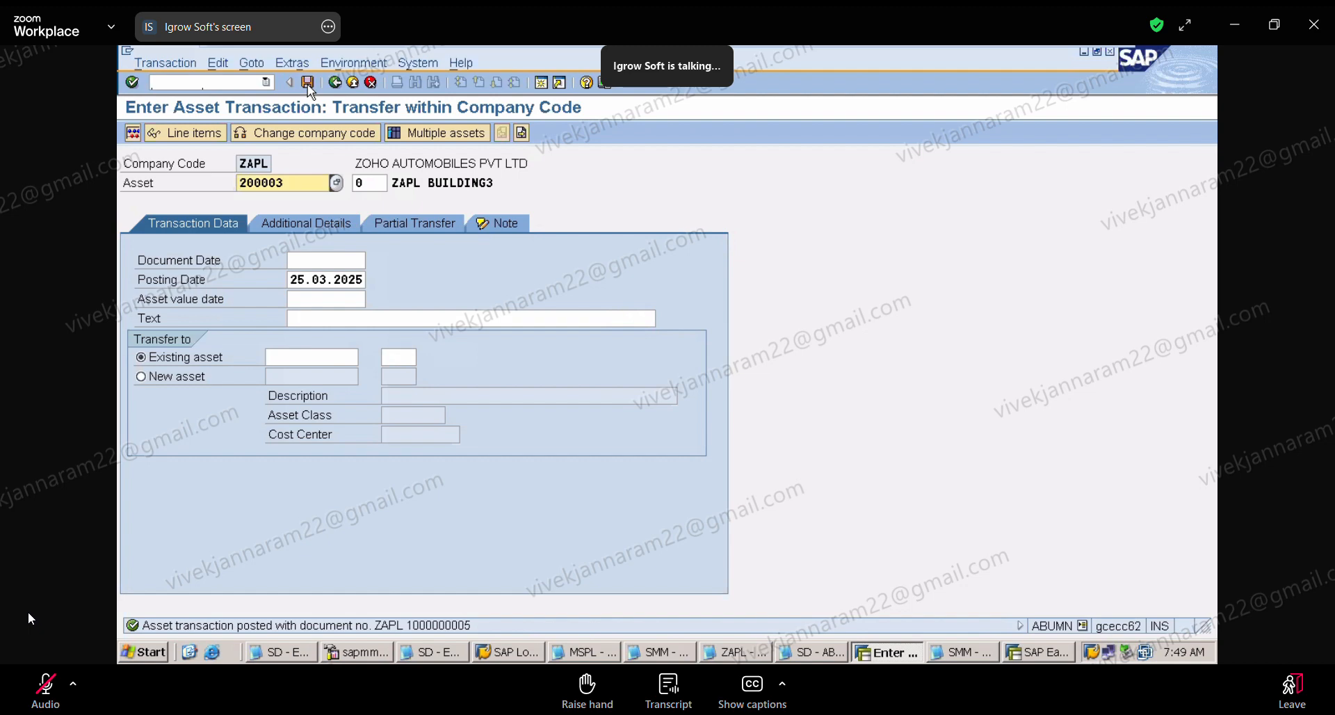
pyautogui.click(198, 82)
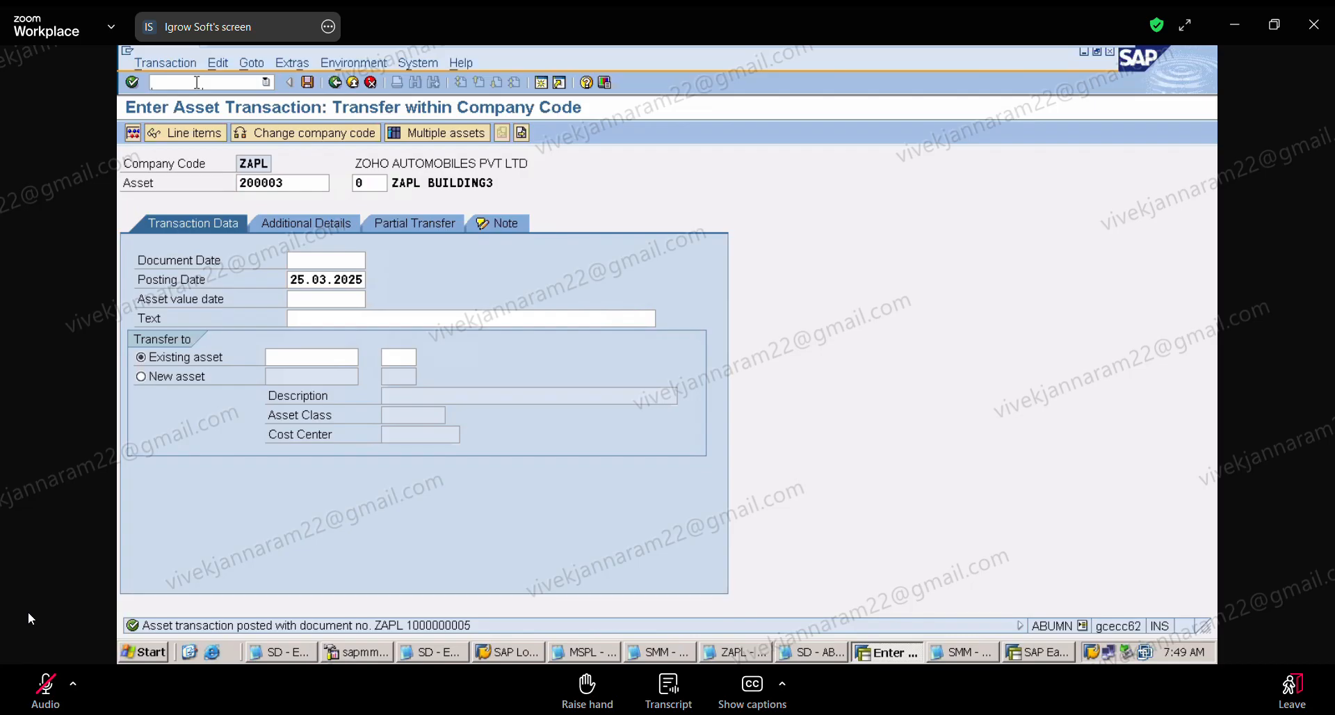
# Step: Open transaction AW01N for asset 200003, dismiss the express message, and review the 2025 planned book depreciation values
pyautogui.write('/NS')
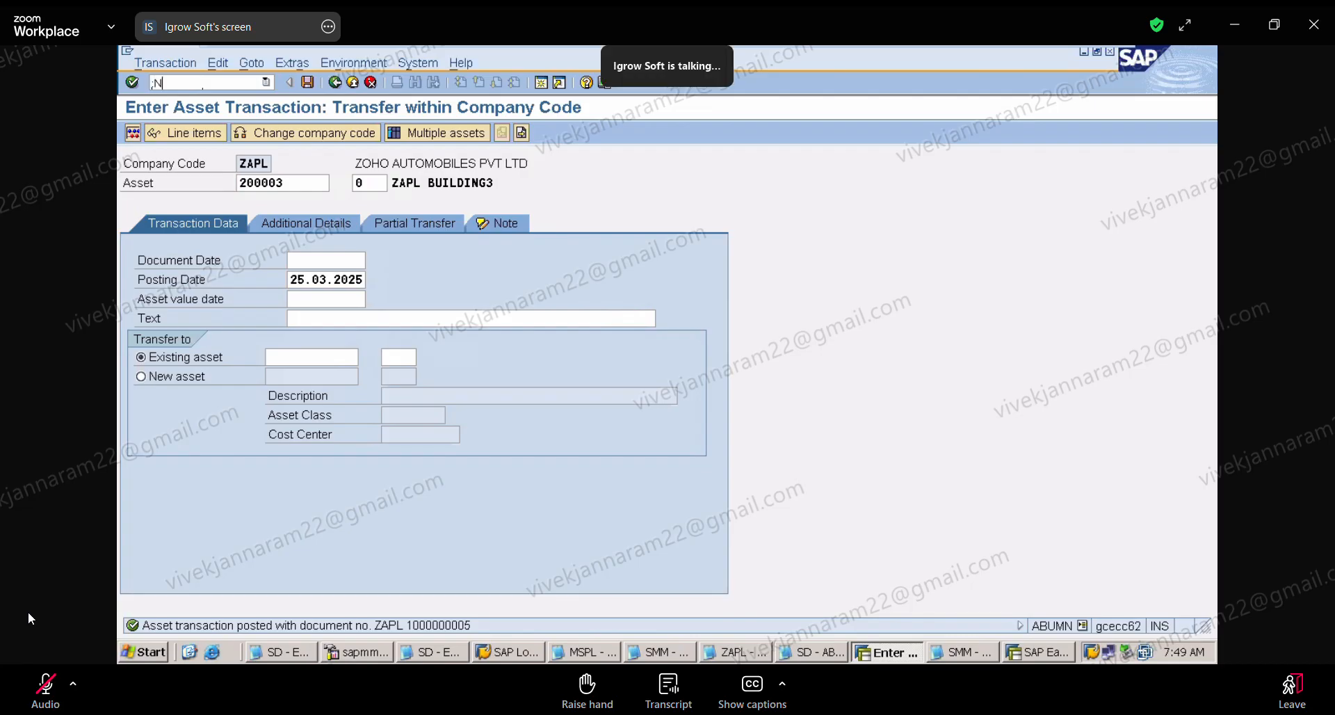
pyautogui.press('BackSpace')
pyautogui.press('BackSpace')
pyautogui.press('BackSpace')
pyautogui.write('/NAW01N')
pyautogui.press('Return')
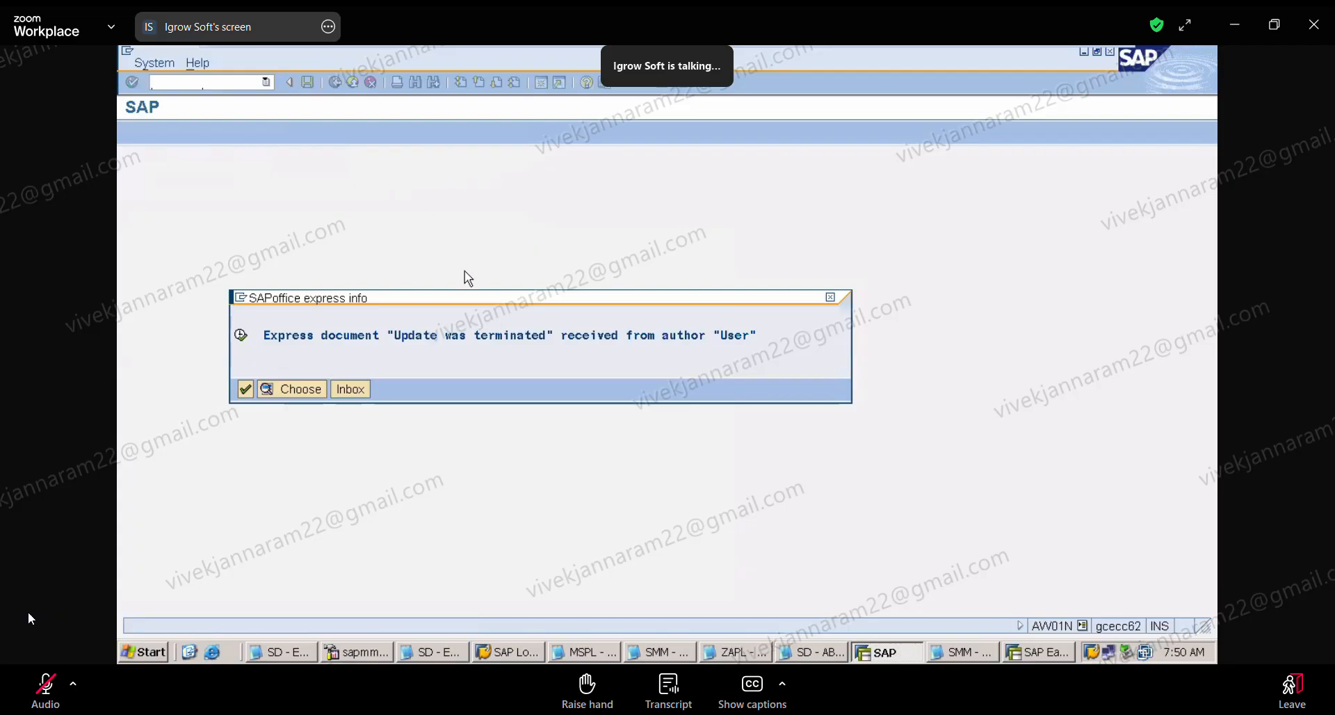
pyautogui.click(245, 389)
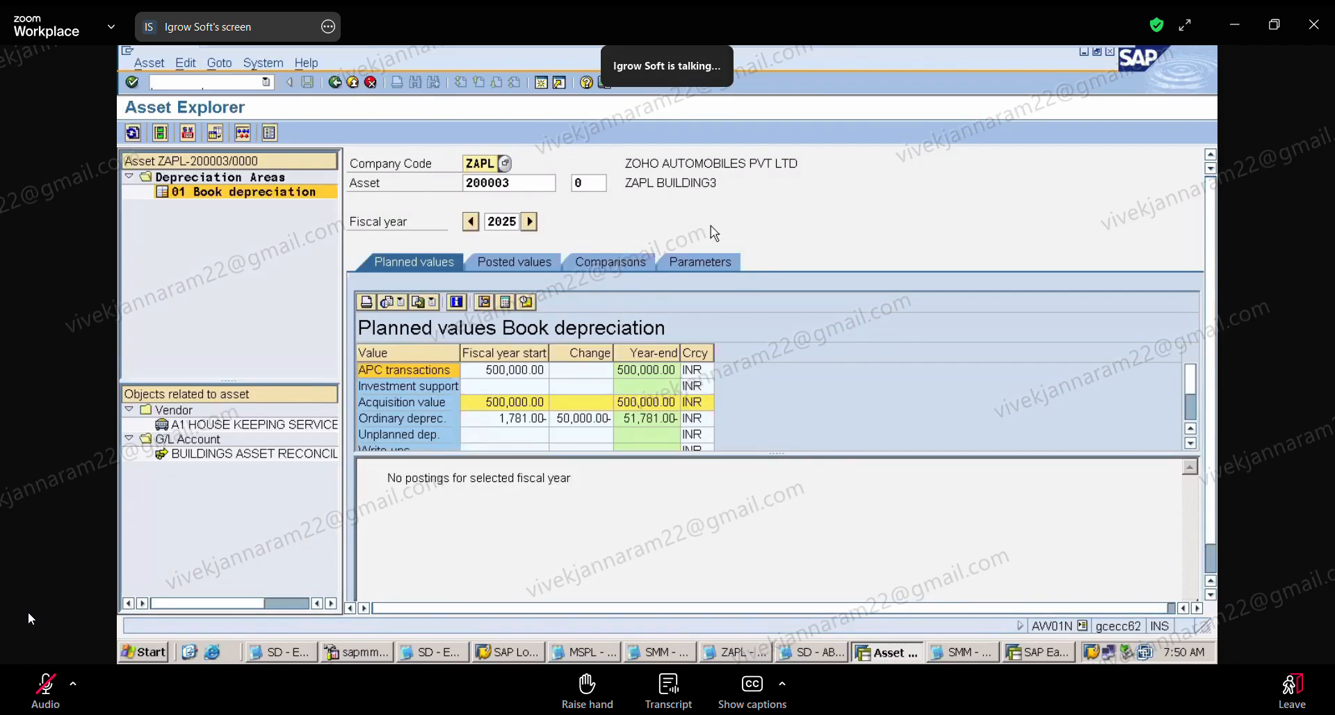
pyautogui.click(1190, 428)
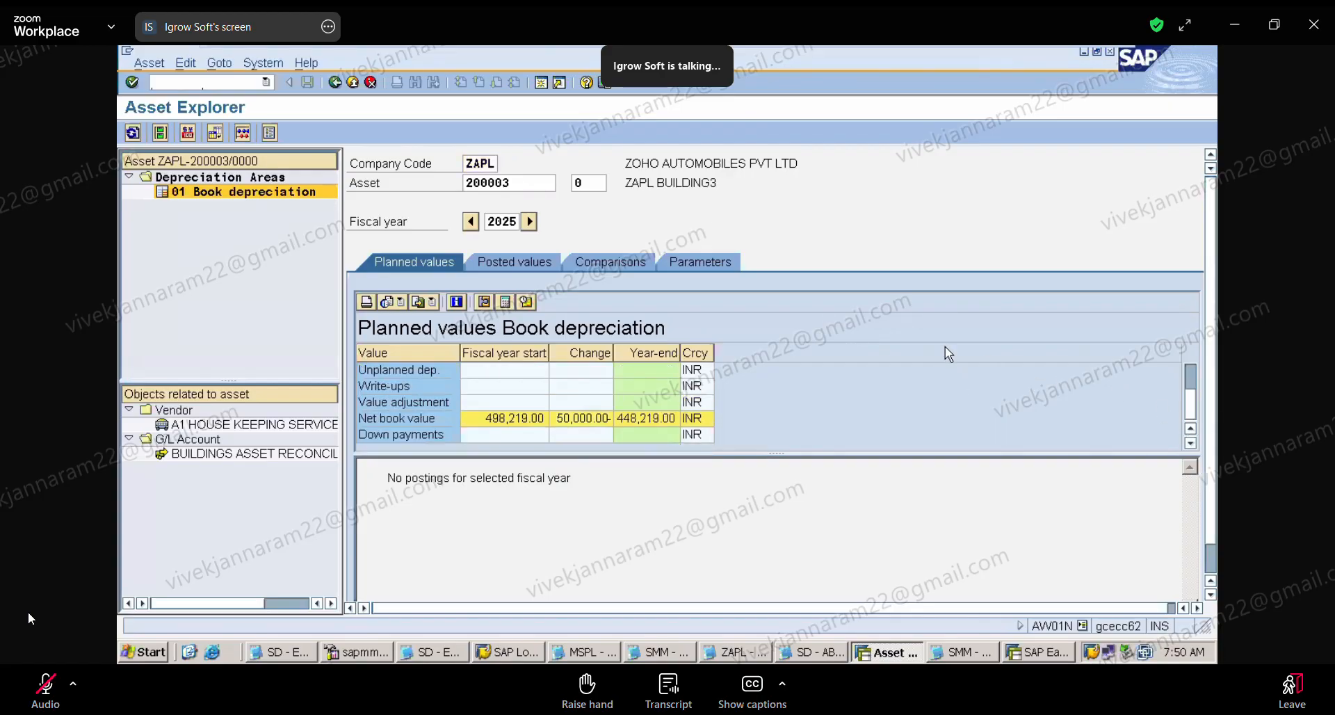
pyautogui.click(1187, 370)
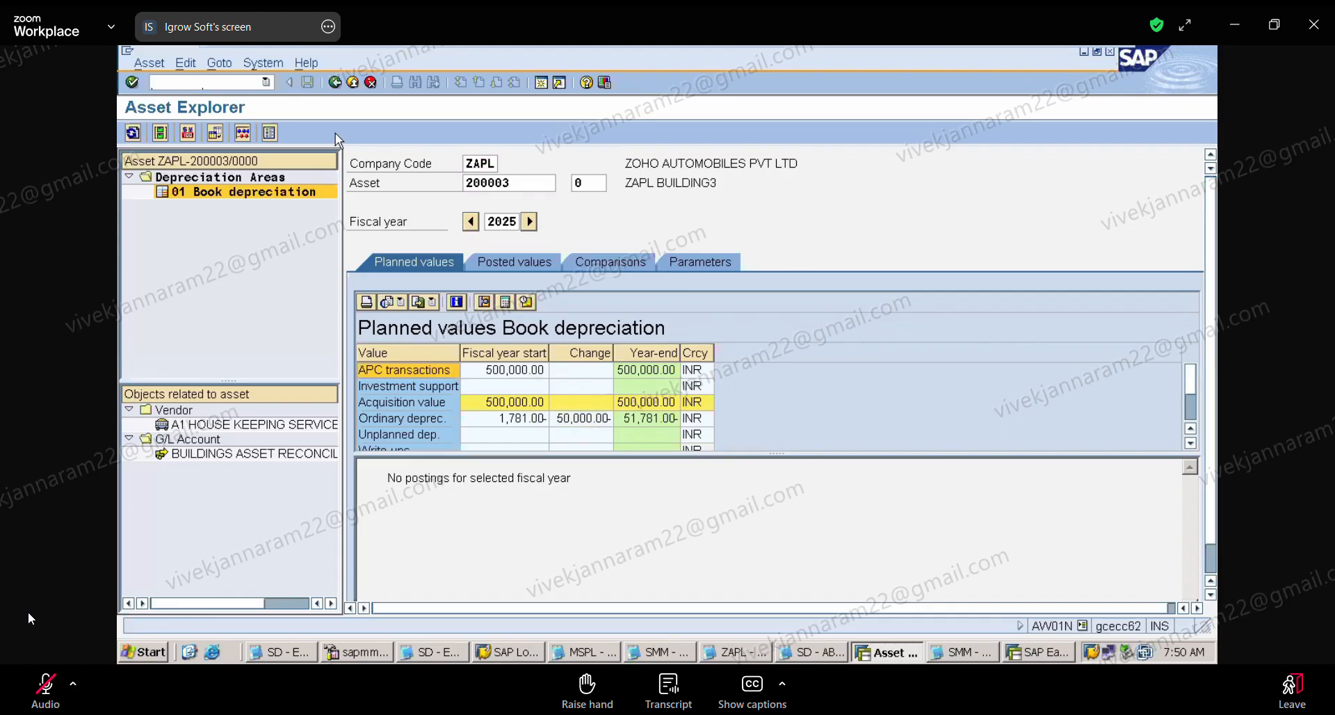
# Step: Restart transaction ABUMN for asset 200003 and set the document, posting and asset value dates to 05.04.2025
pyautogui.click(266, 82)
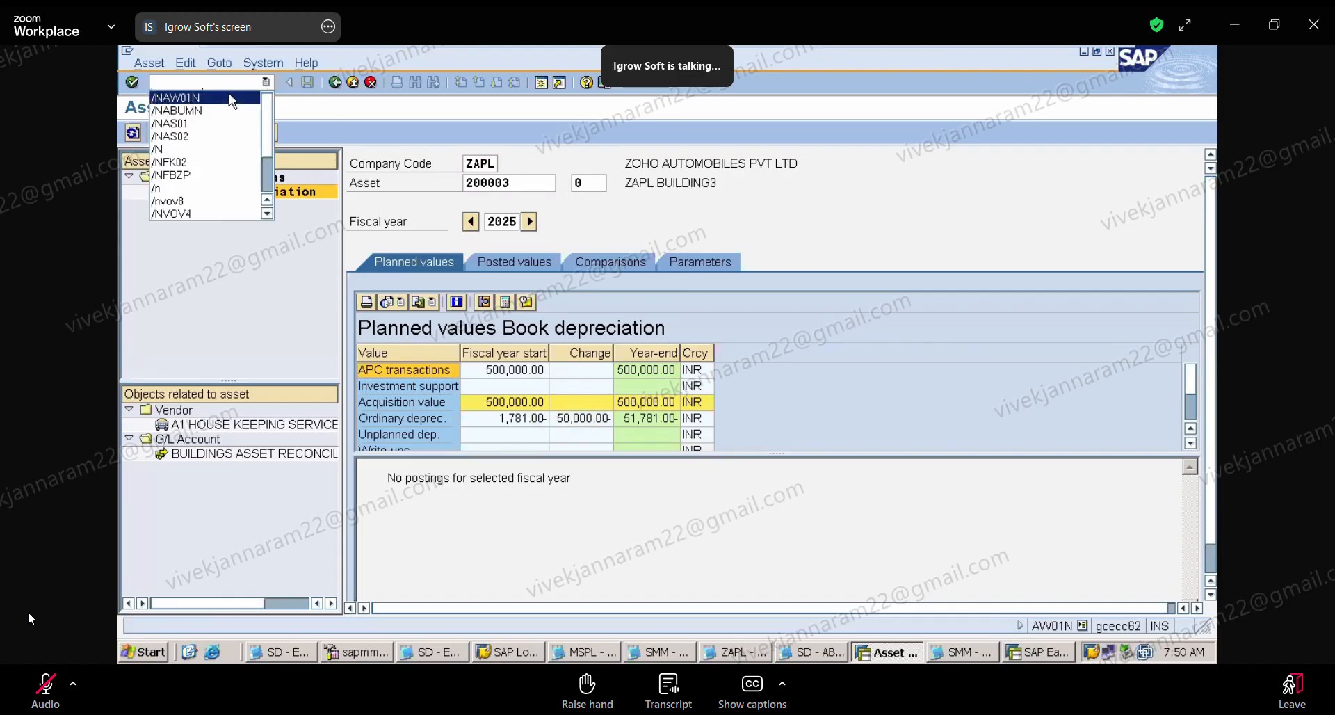
pyautogui.click(177, 110)
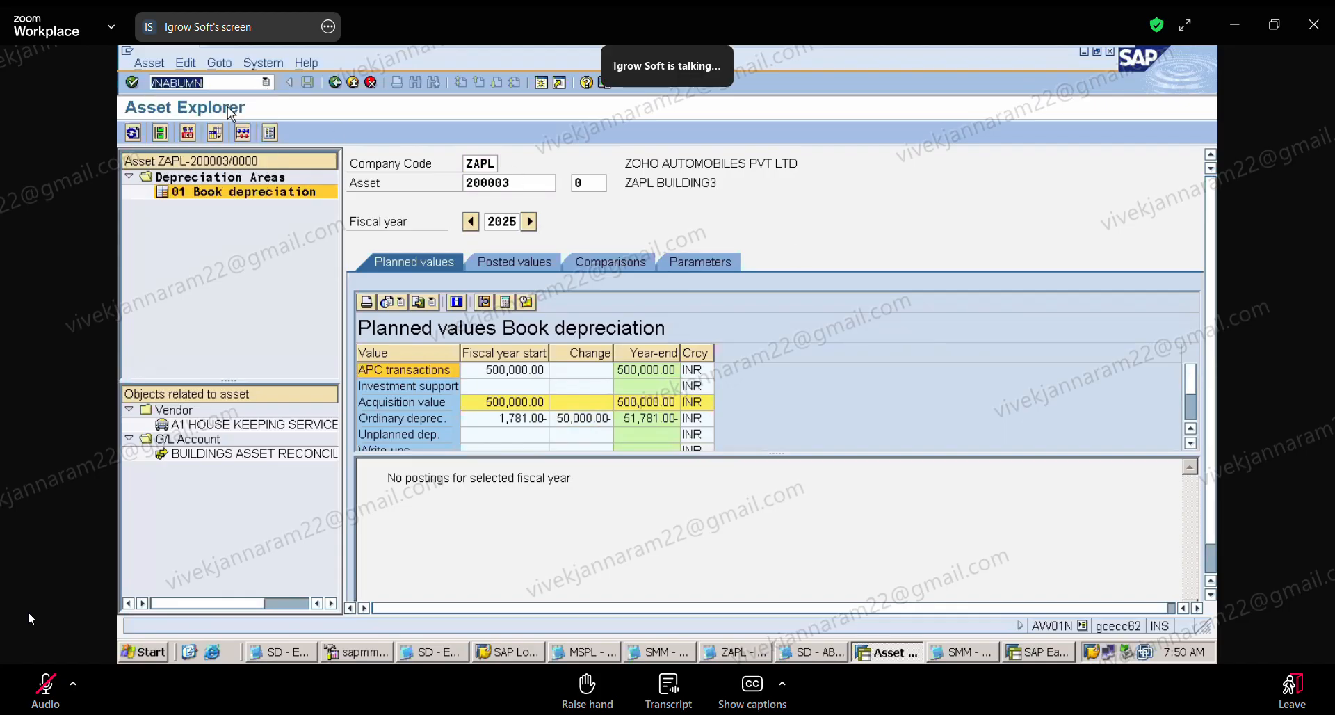
pyautogui.press('Return')
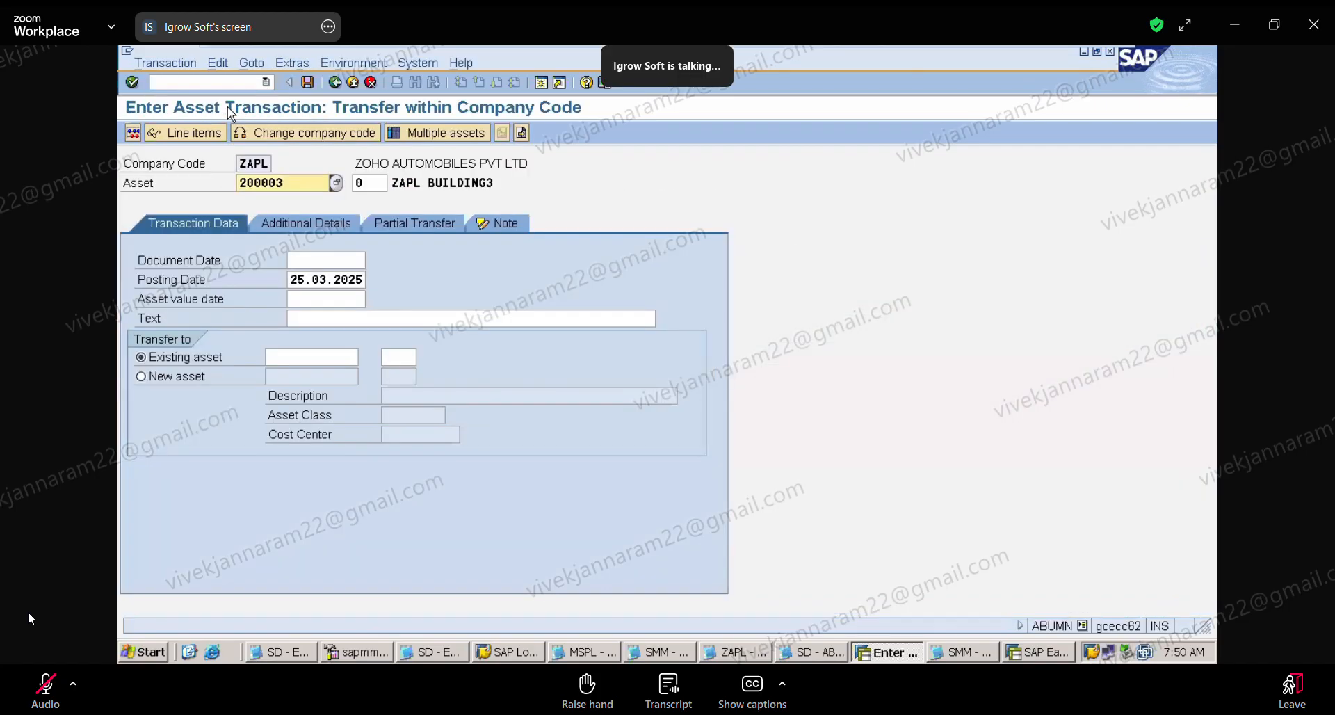
pyautogui.click(325, 260)
pyautogui.click(326, 278)
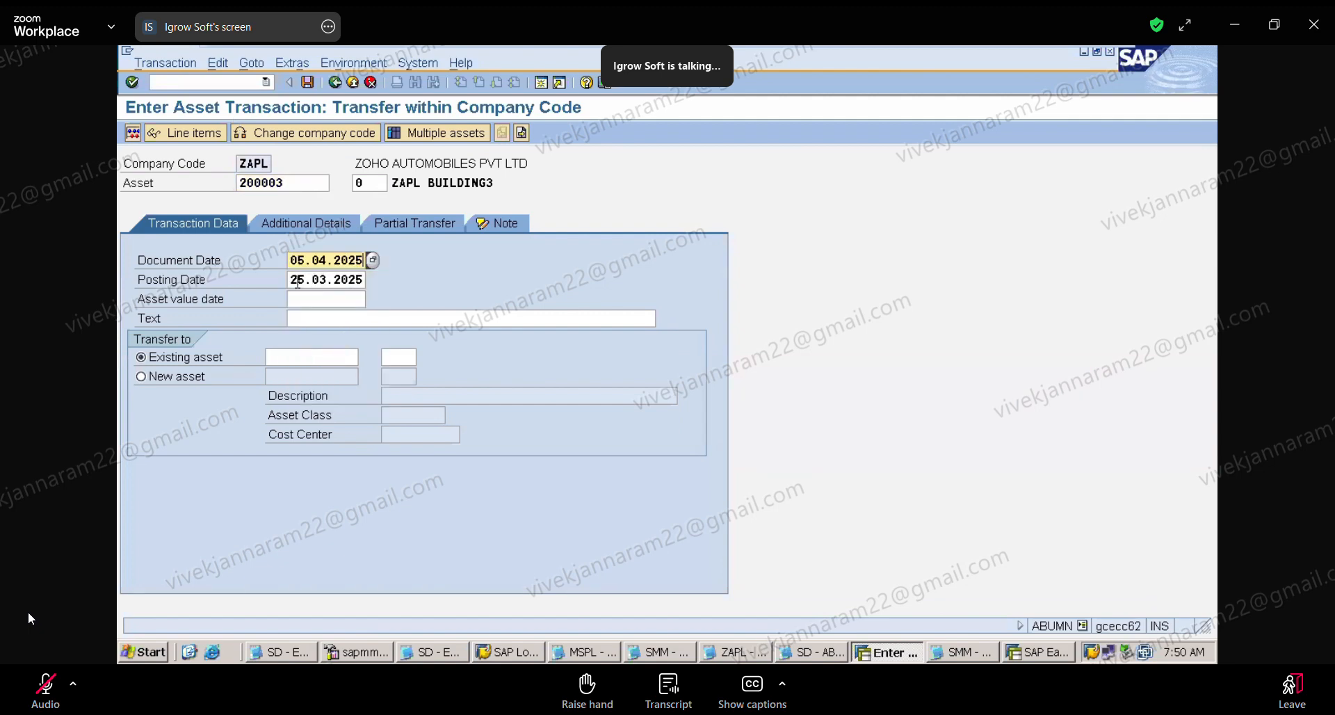
pyautogui.click(297, 281)
pyautogui.press('Delete')
pyautogui.press('Delete')
pyautogui.press('Delete')
pyautogui.press('Delete')
pyautogui.press('Delete')
pyautogui.press('Delete')
pyautogui.press('Delete')
pyautogui.press('Delete')
pyautogui.press('Delete')
pyautogui.press('Delete')
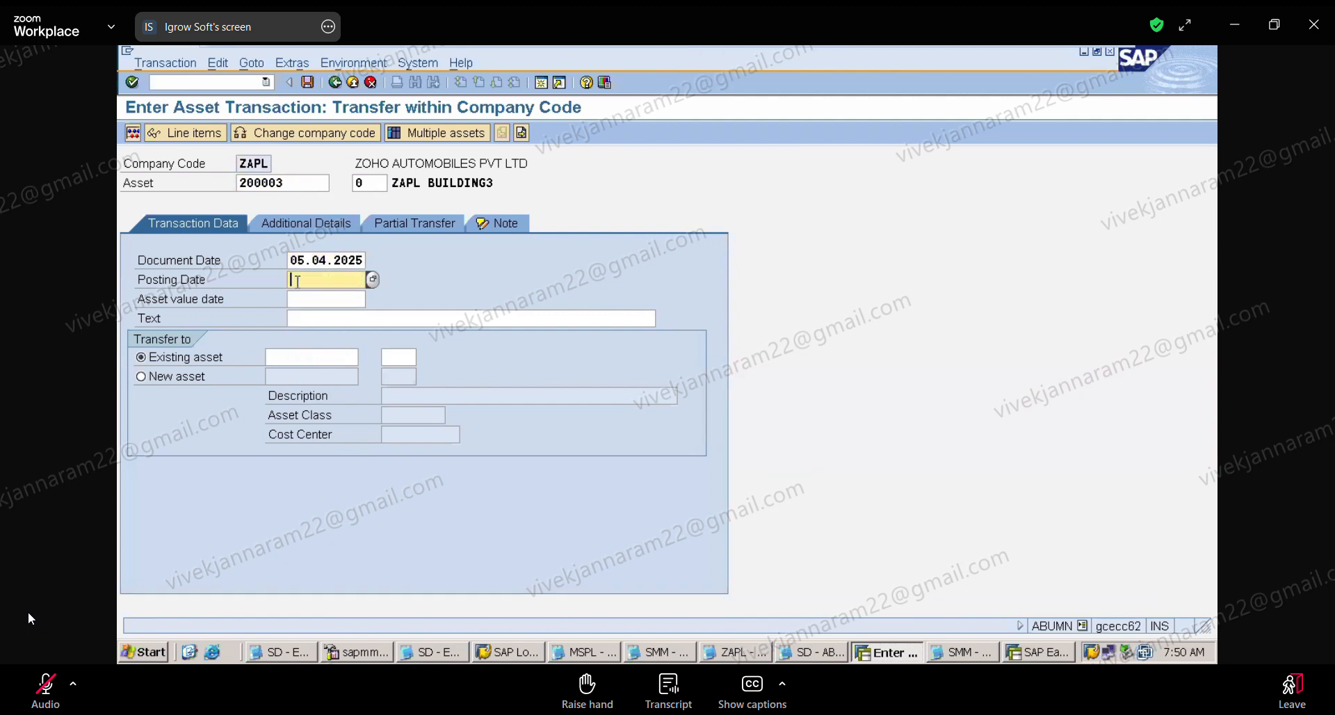
pyautogui.click(297, 280)
pyautogui.click(306, 297)
pyautogui.click(306, 298)
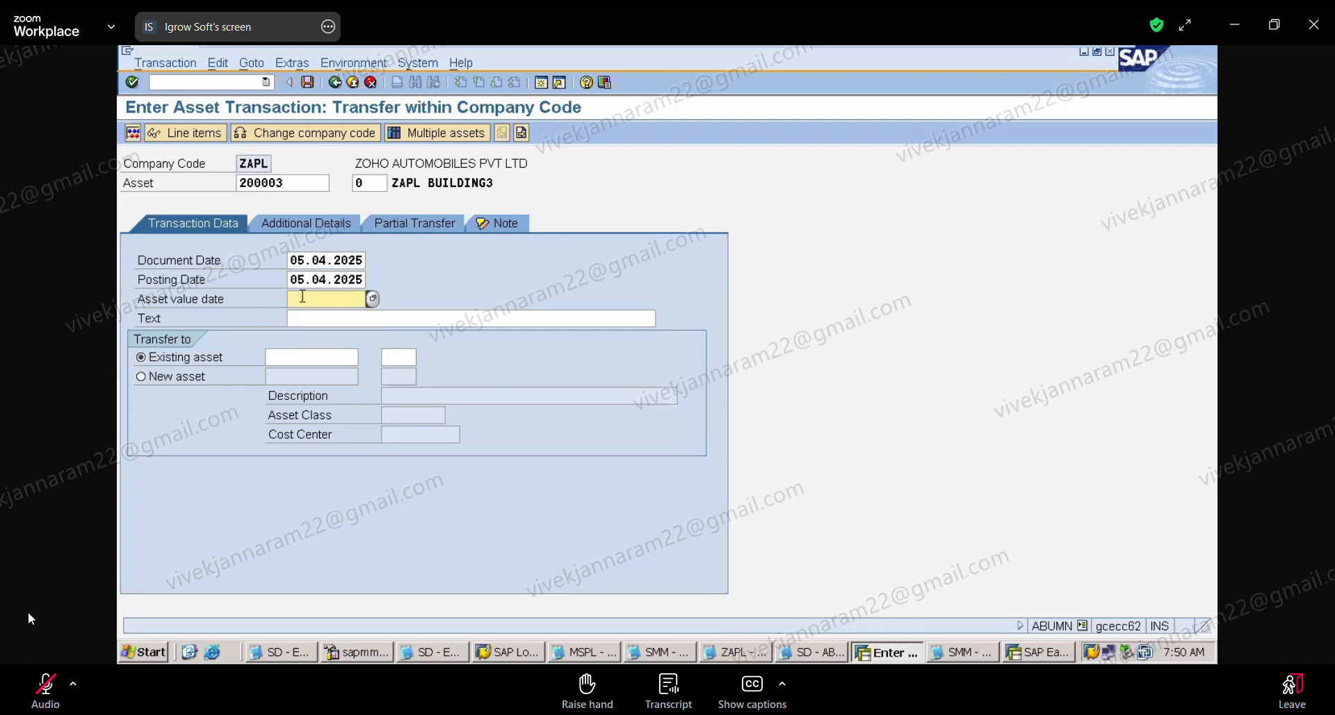
pyautogui.click(306, 299)
# Step: Reuse the text BEING THE TRANSFER OF ASSET TO ANOTHER CLASS for the asset transfer
pyautogui.click(315, 317)
pyautogui.click(316, 318)
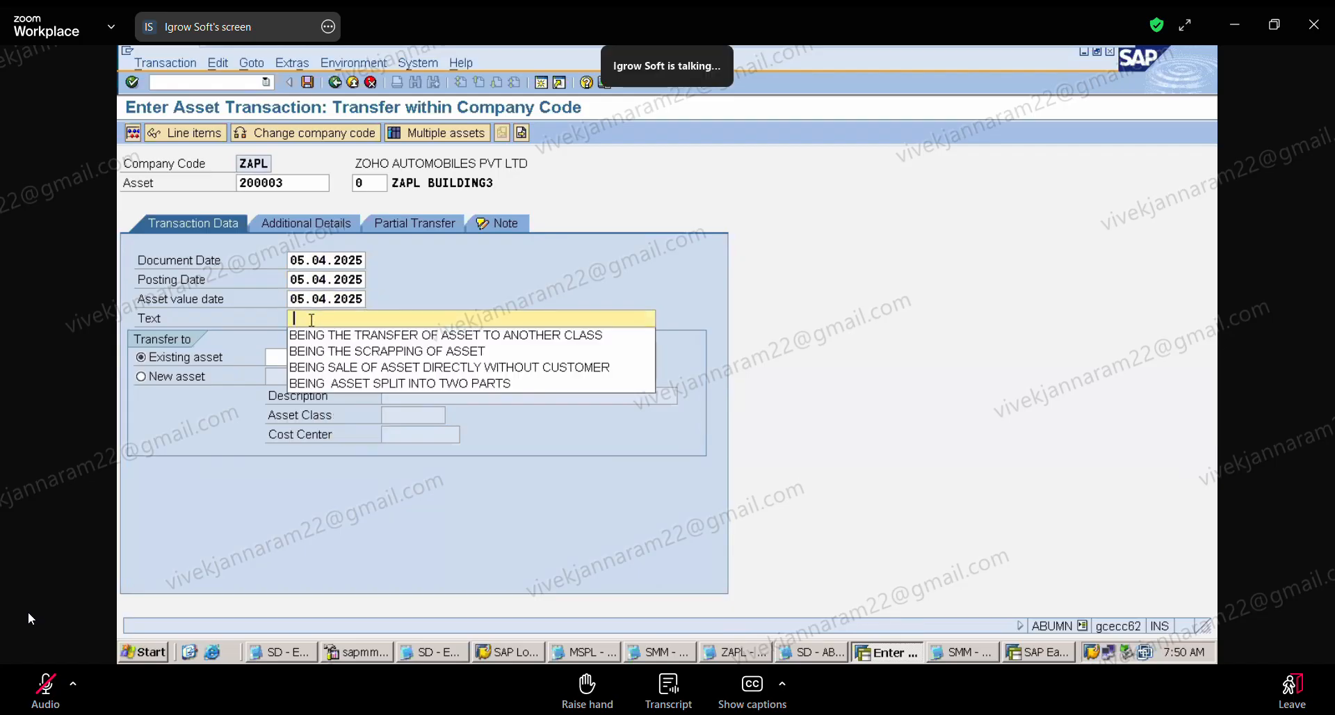
pyautogui.click(321, 335)
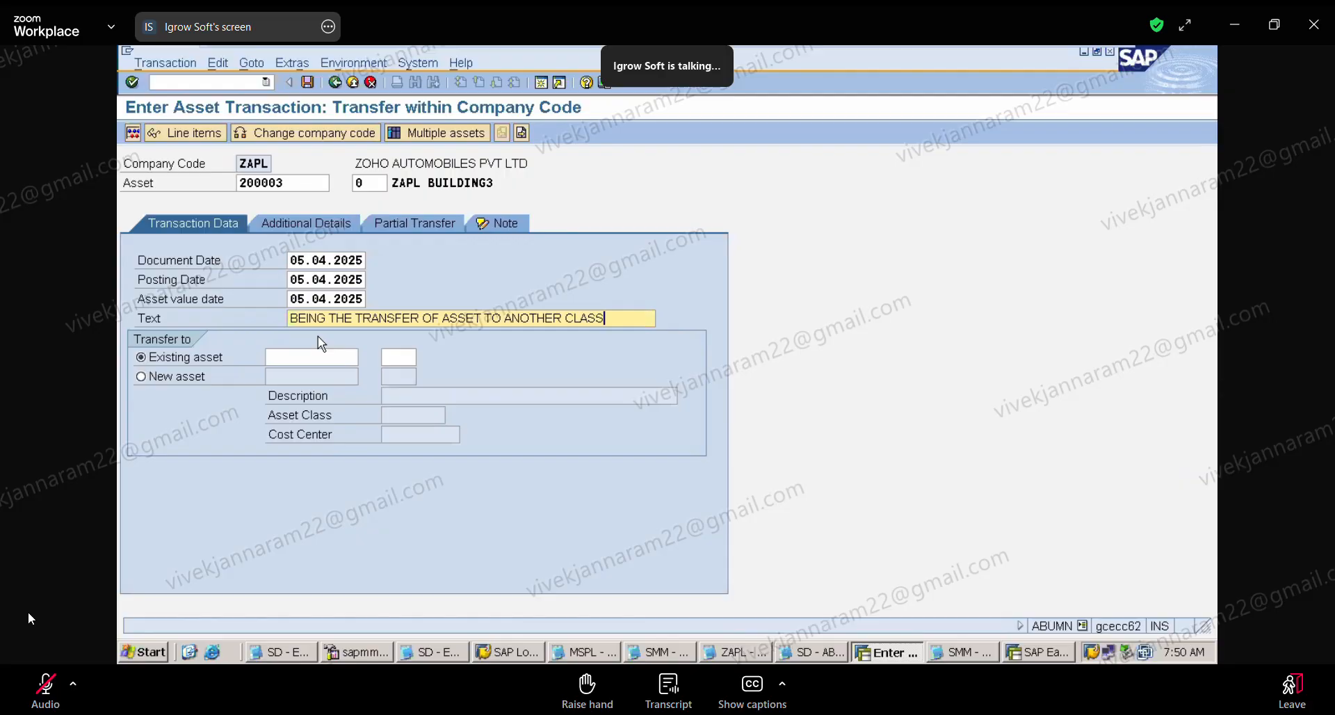
# Step: Enter 300001 as the existing target asset and post the transfer
pyautogui.click(303, 370)
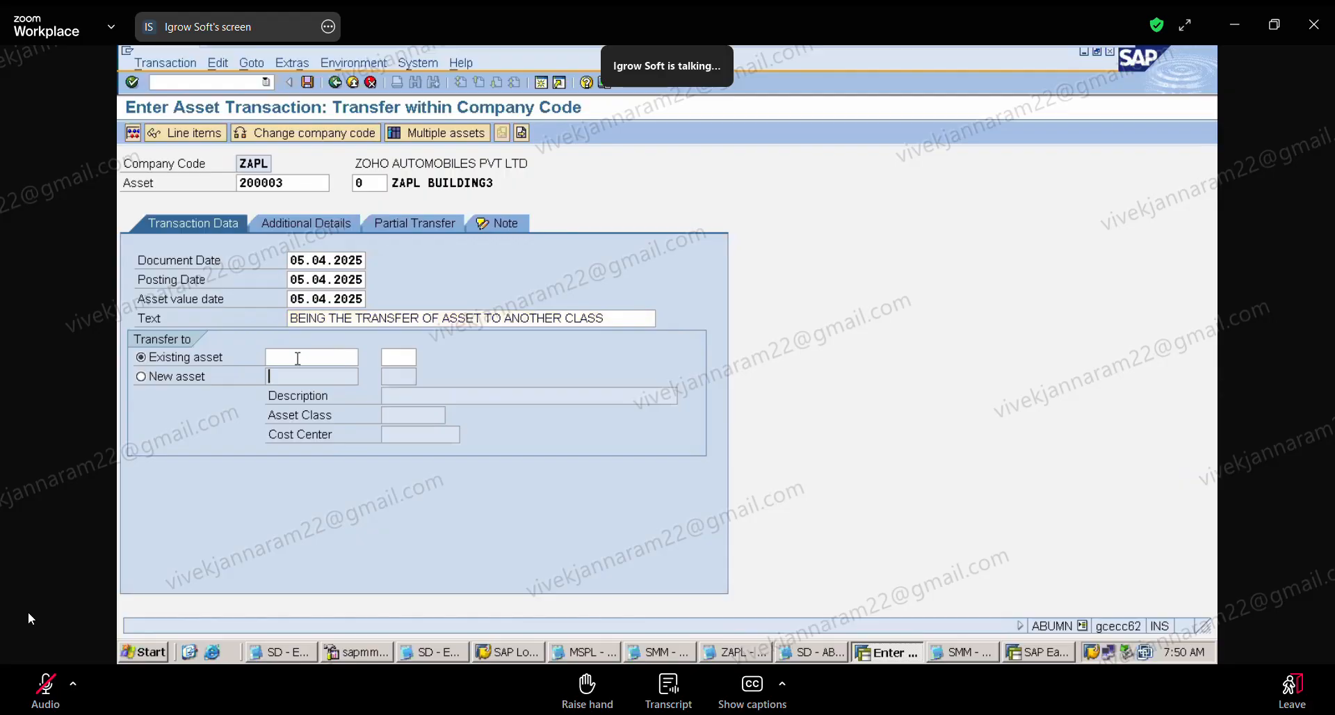
pyautogui.doubleClick(297, 358)
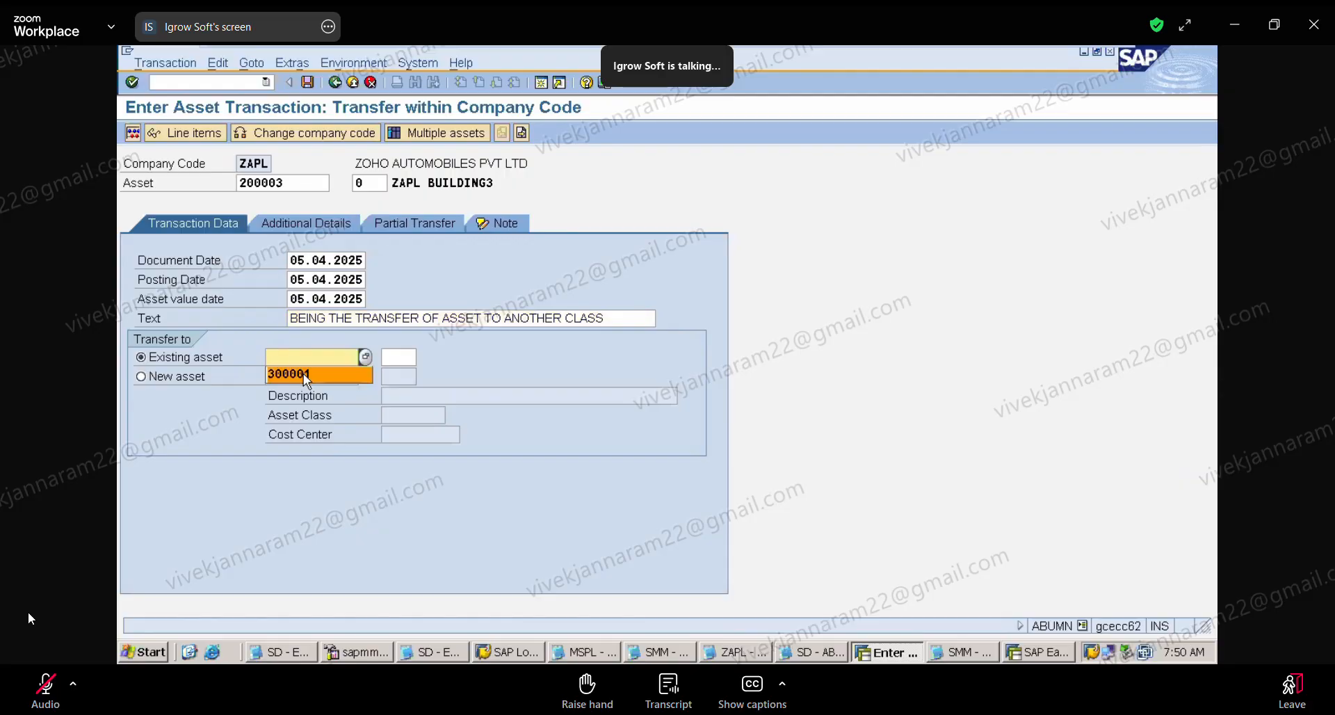
pyautogui.click(303, 374)
pyautogui.press('Return')
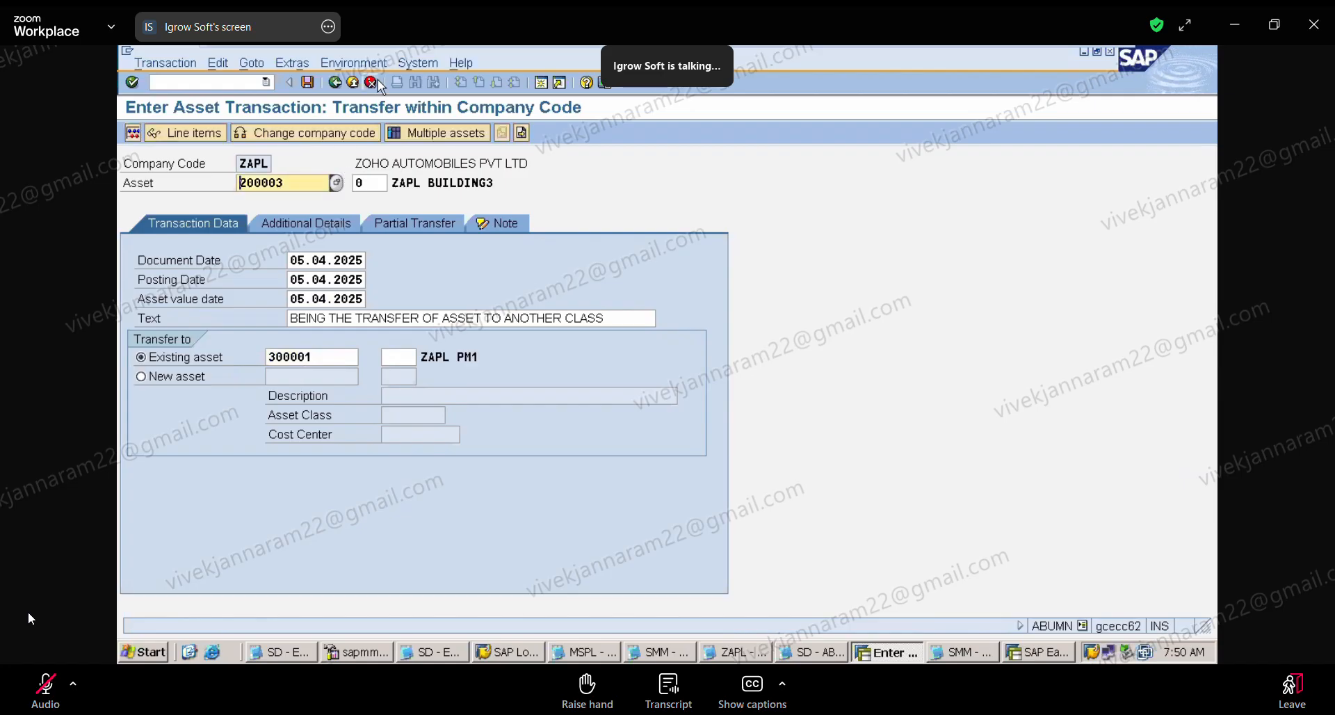
pyautogui.click(308, 84)
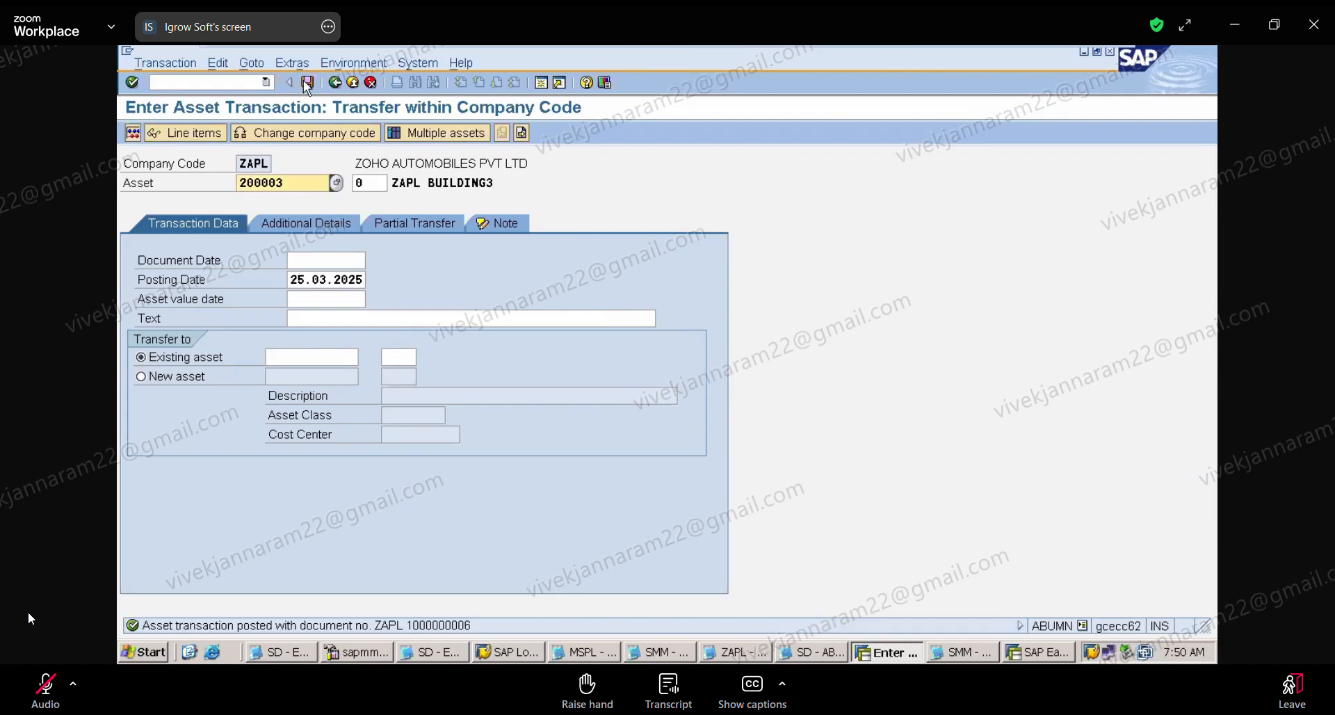
# Step: Open transaction AW01N for asset 200003 and review the fiscal year 2025 transfer transaction with its prior-year and current-year ordinary depreciation
pyautogui.click(266, 82)
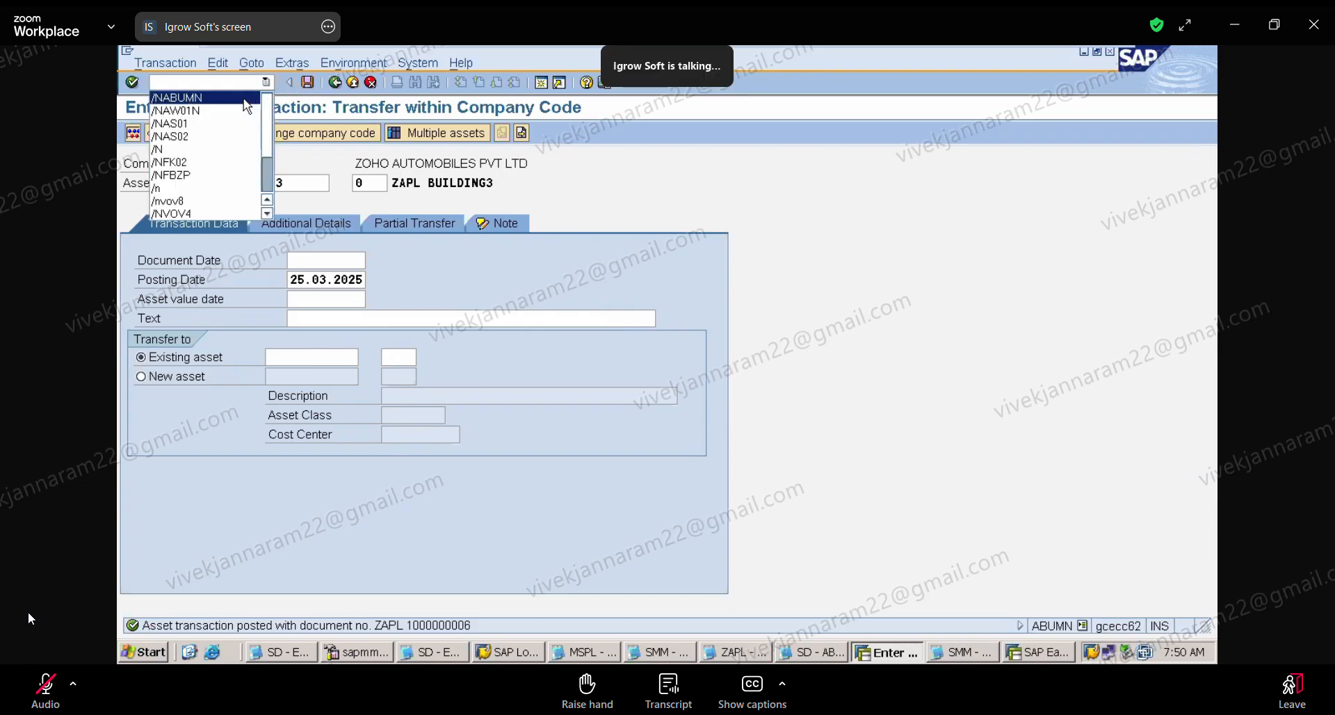
pyautogui.click(240, 111)
pyautogui.press('Return')
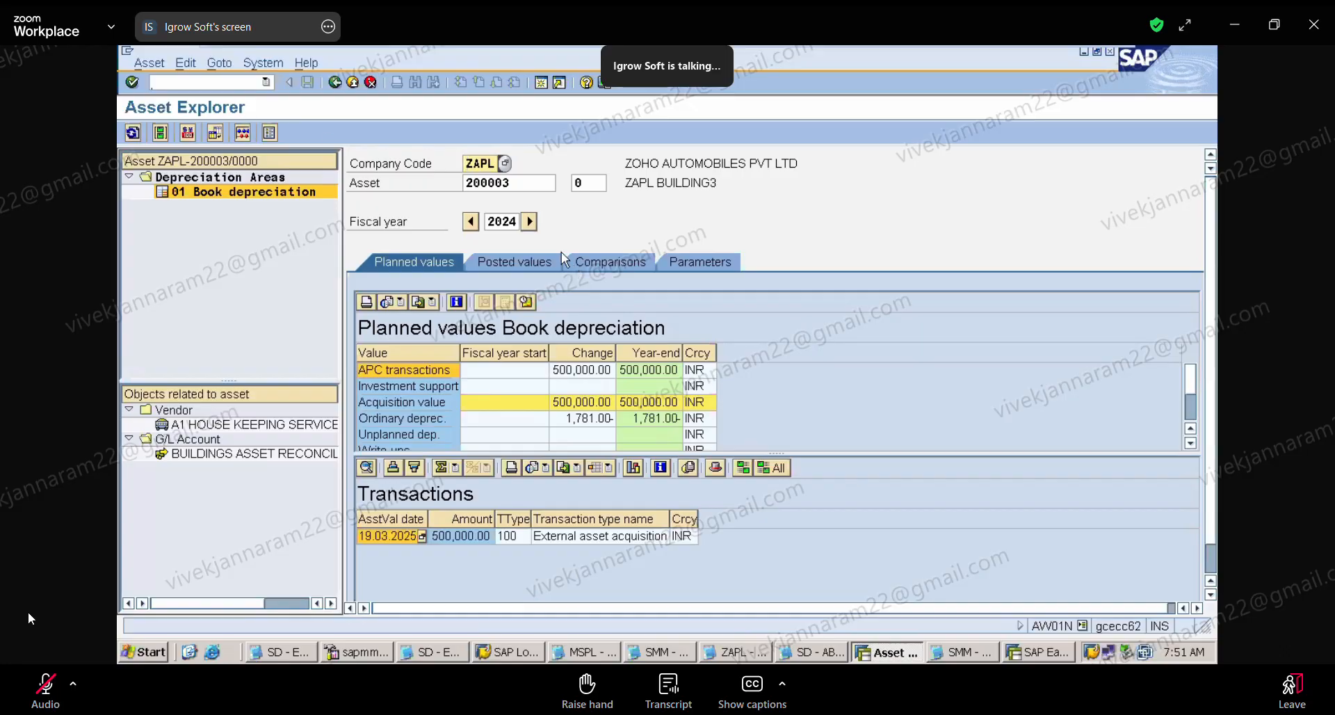
pyautogui.click(531, 223)
pyautogui.click(531, 222)
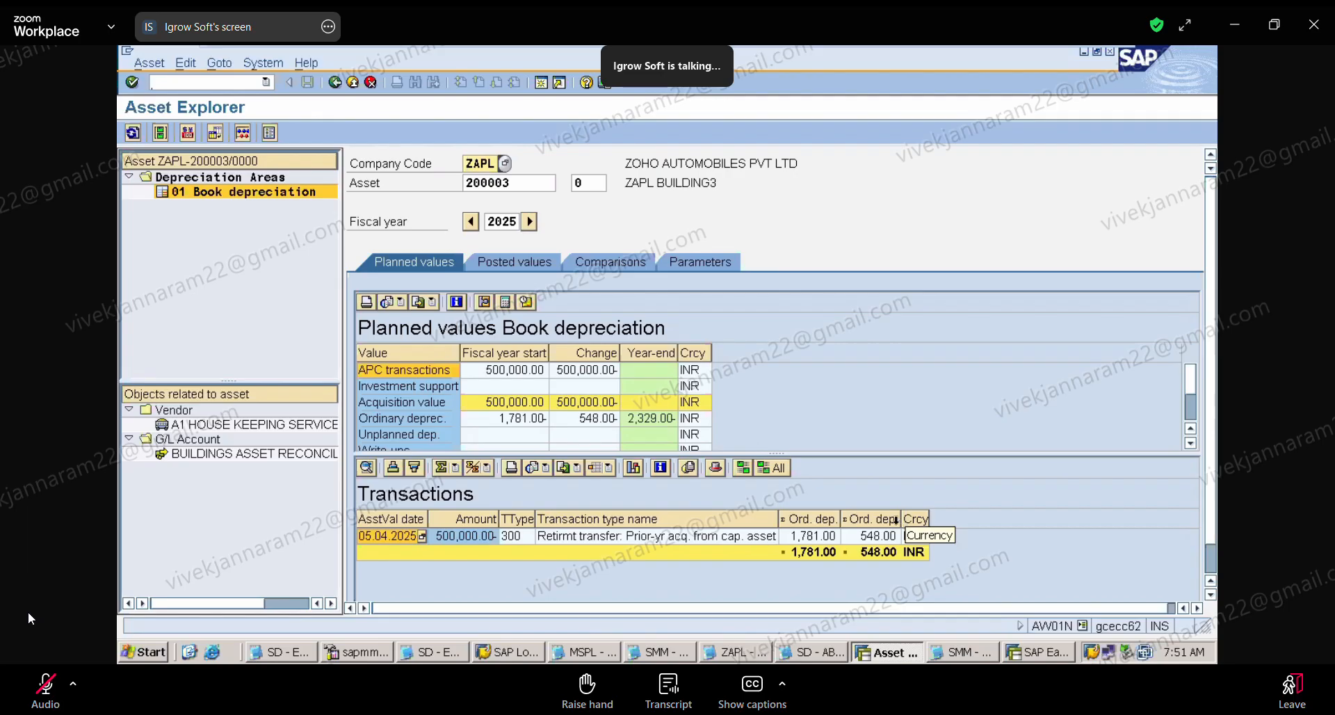
pyautogui.click(810, 516)
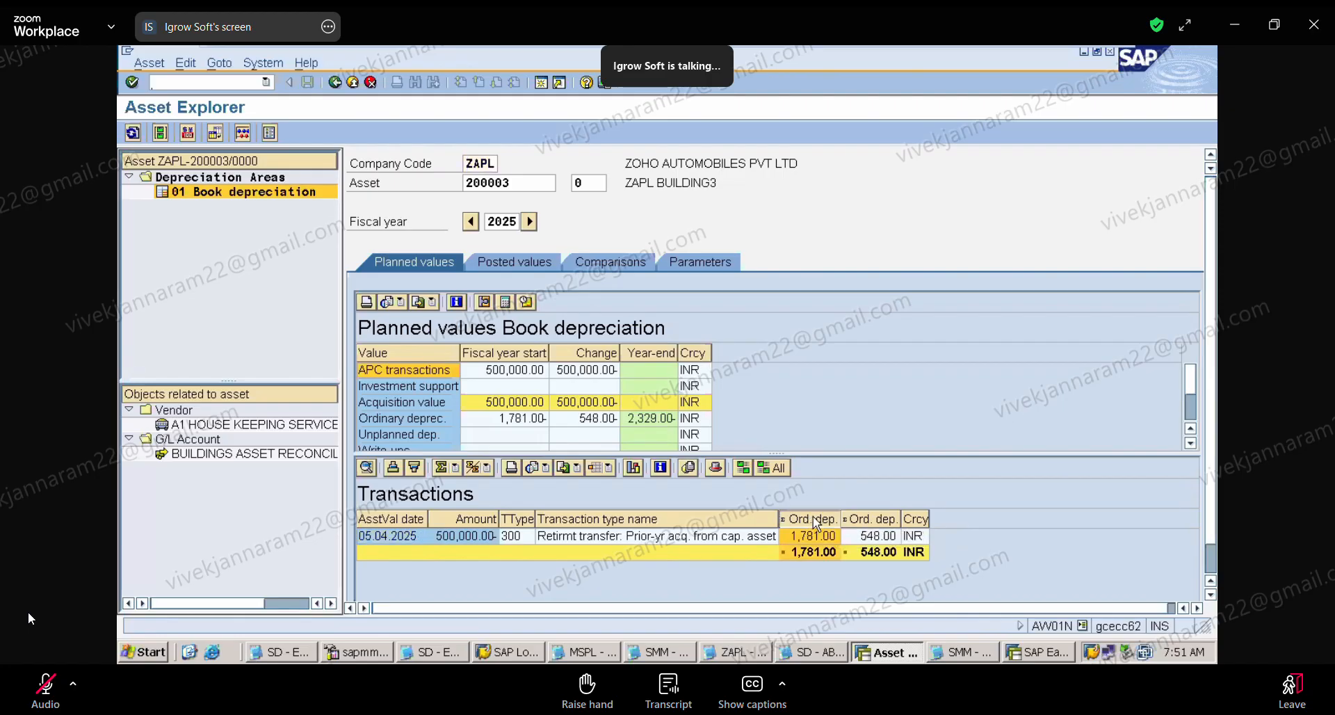
pyautogui.click(867, 518)
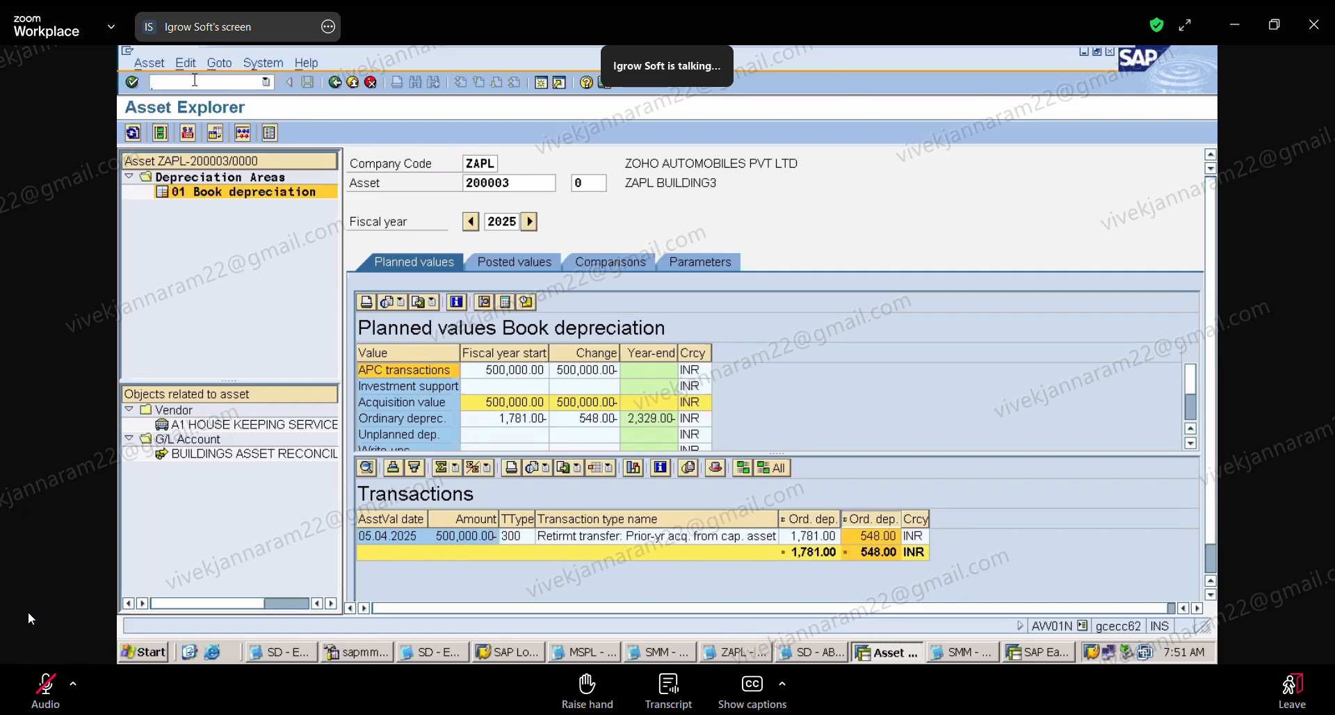
# Step: Display asset 300001 in the Asset Explorer and review its 2025 planned values down to the net book value
pyautogui.click(523, 179)
pyautogui.press('BackSpace')
pyautogui.press('BackSpace')
pyautogui.press('BackSpace')
pyautogui.press('BackSpace')
pyautogui.press('BackSpace')
pyautogui.press('BackSpace')
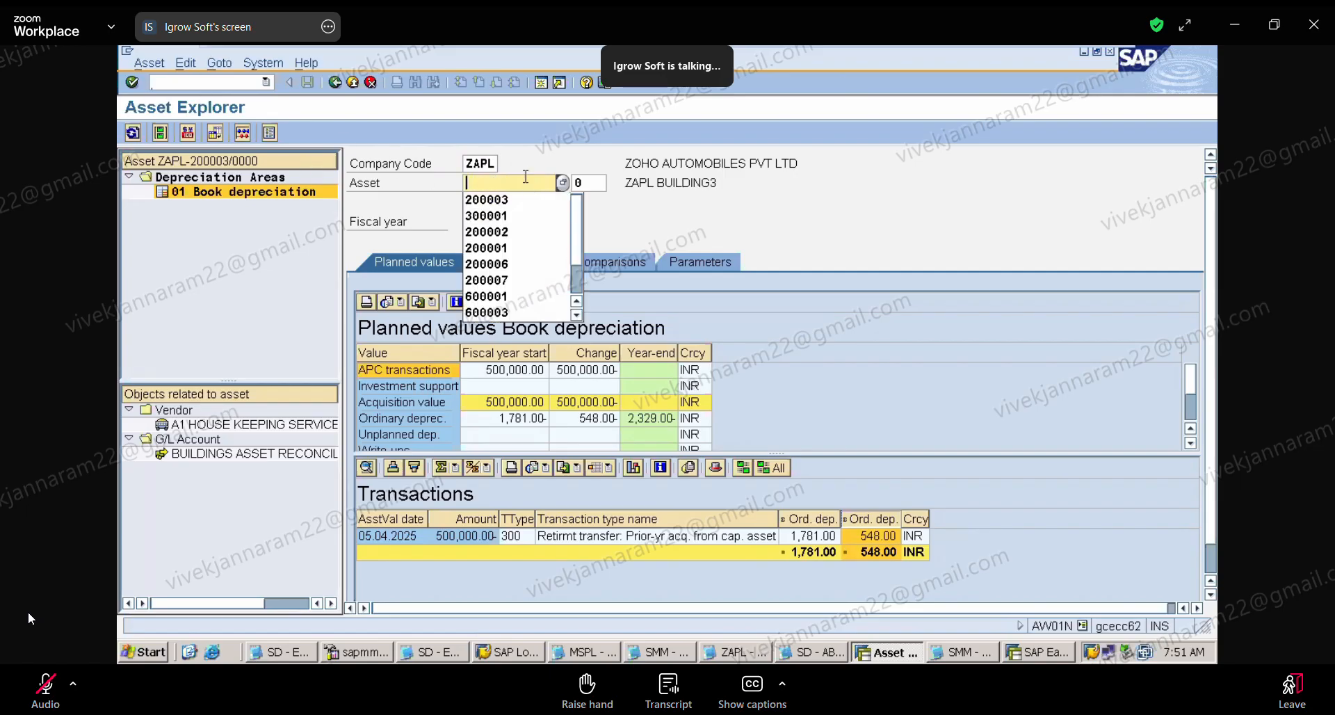
pyautogui.click(528, 214)
pyautogui.press('Return')
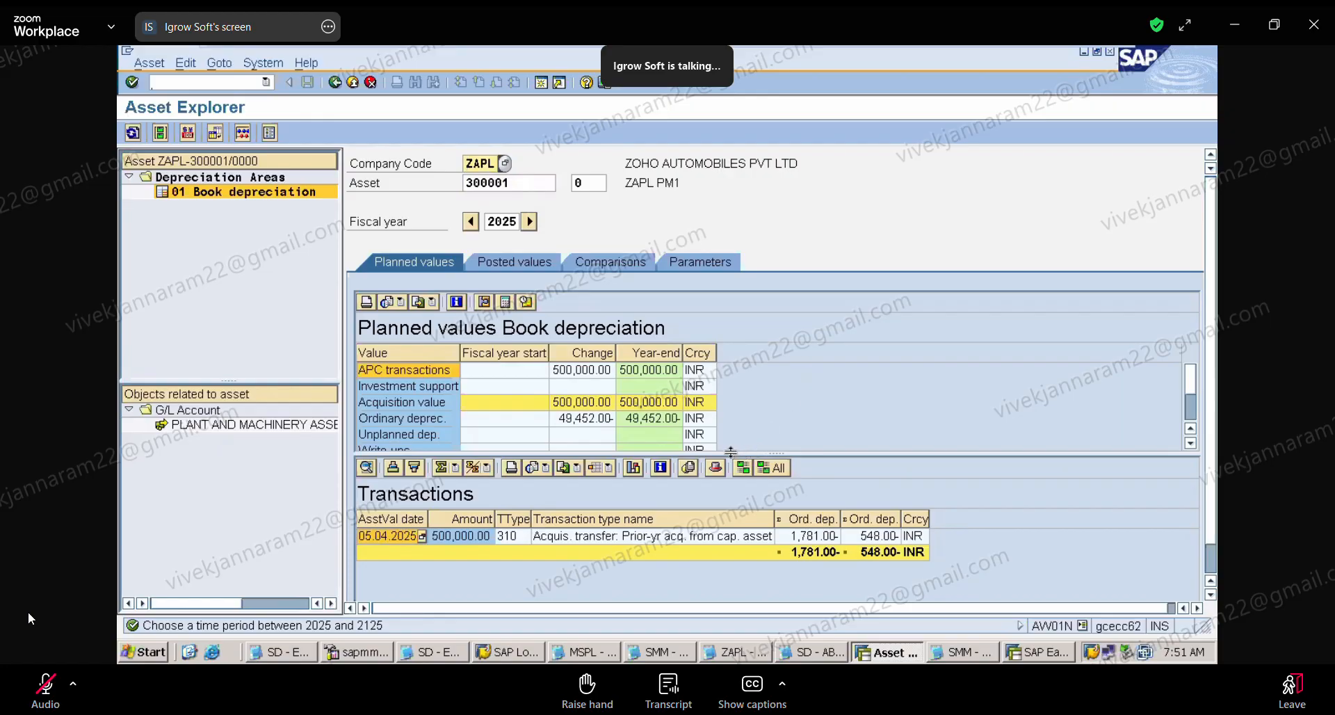
pyautogui.moveTo(729, 452); pyautogui.dragTo(730, 523)
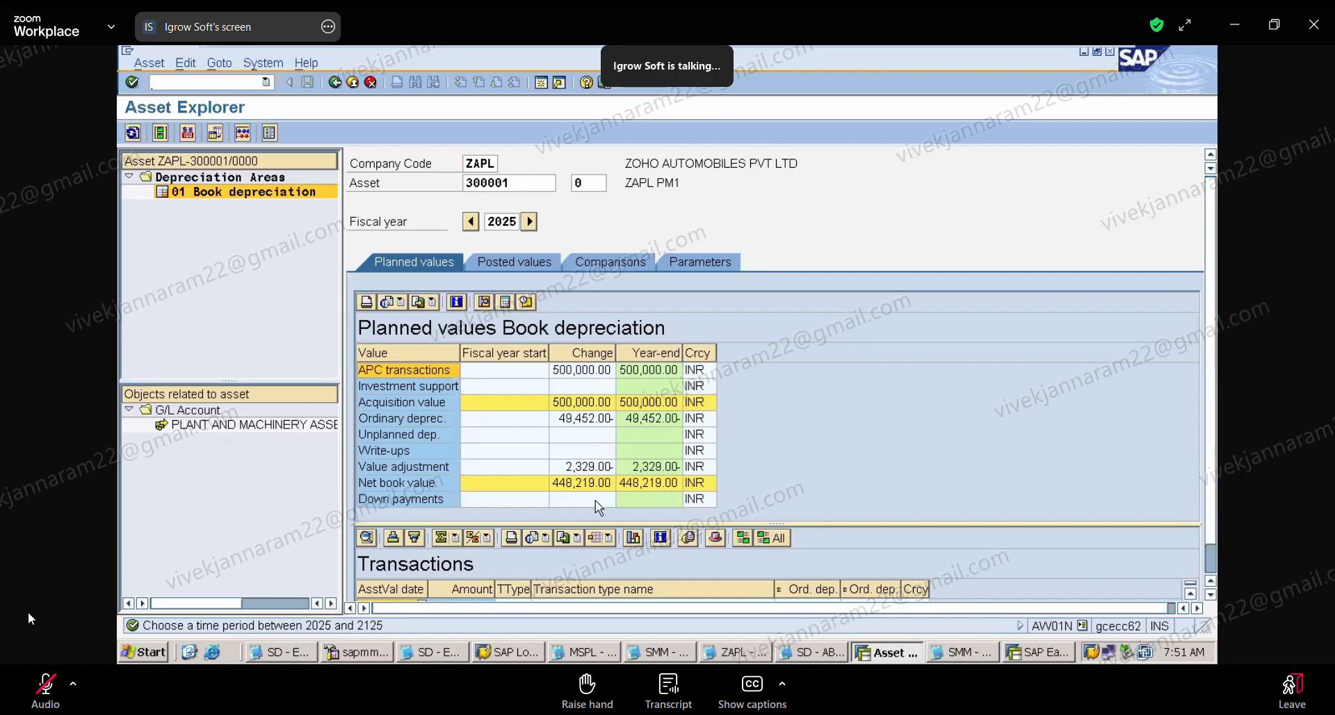
pyautogui.click(660, 484)
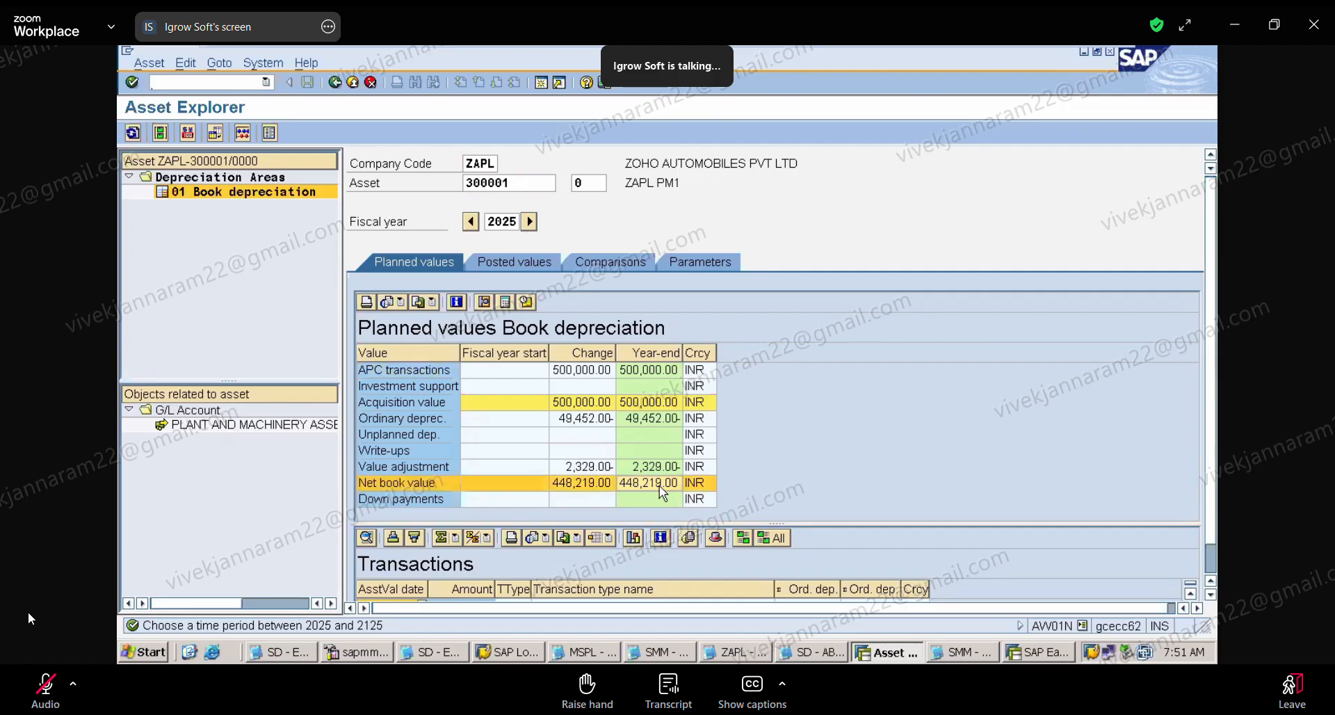
# Step: Review the posted values of asset 300001 and its posted and planned depreciation by period
pyautogui.click(502, 262)
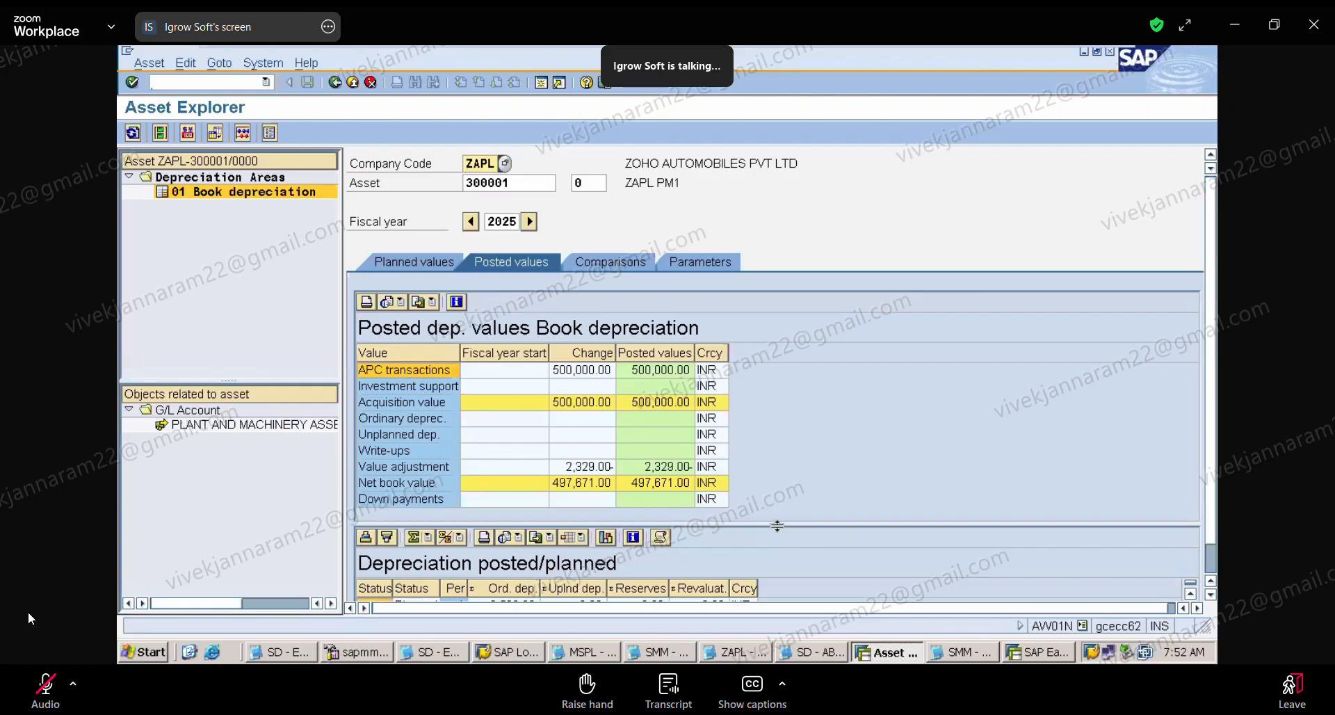
pyautogui.moveTo(777, 526); pyautogui.dragTo(774, 306)
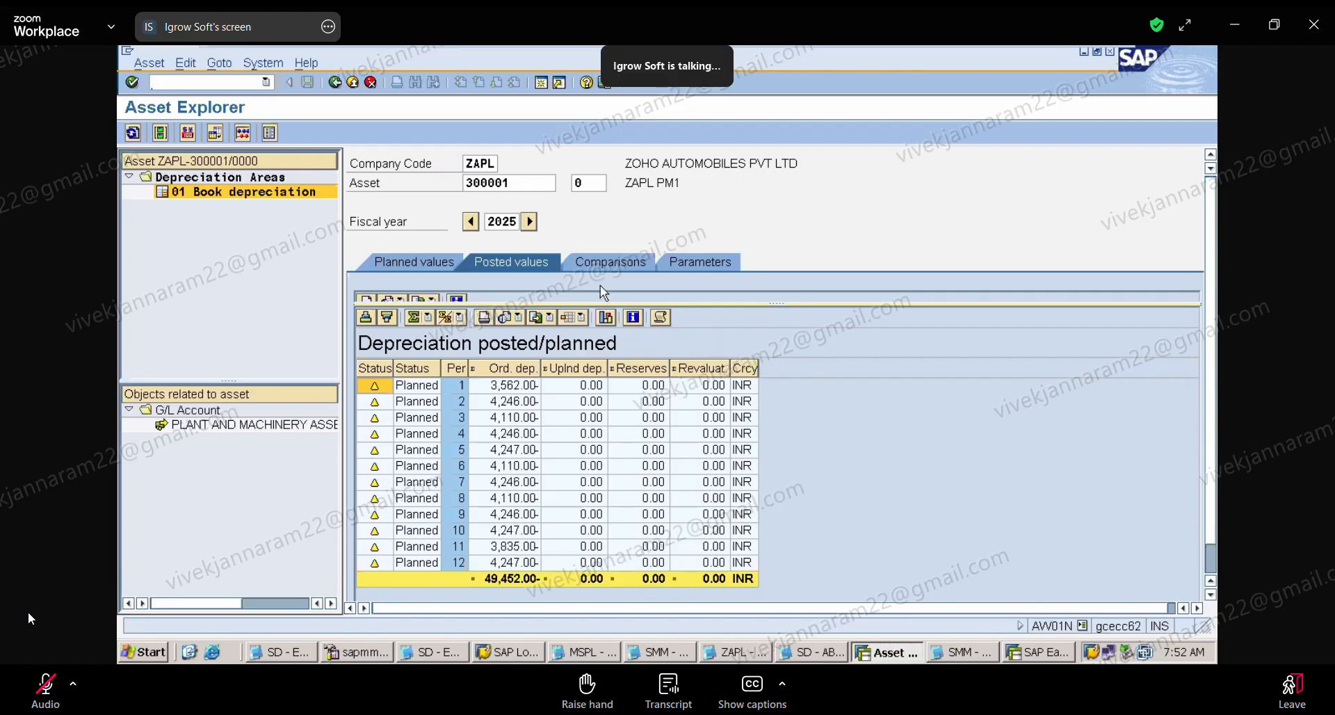
pyautogui.moveTo(607, 303); pyautogui.dragTo(607, 496)
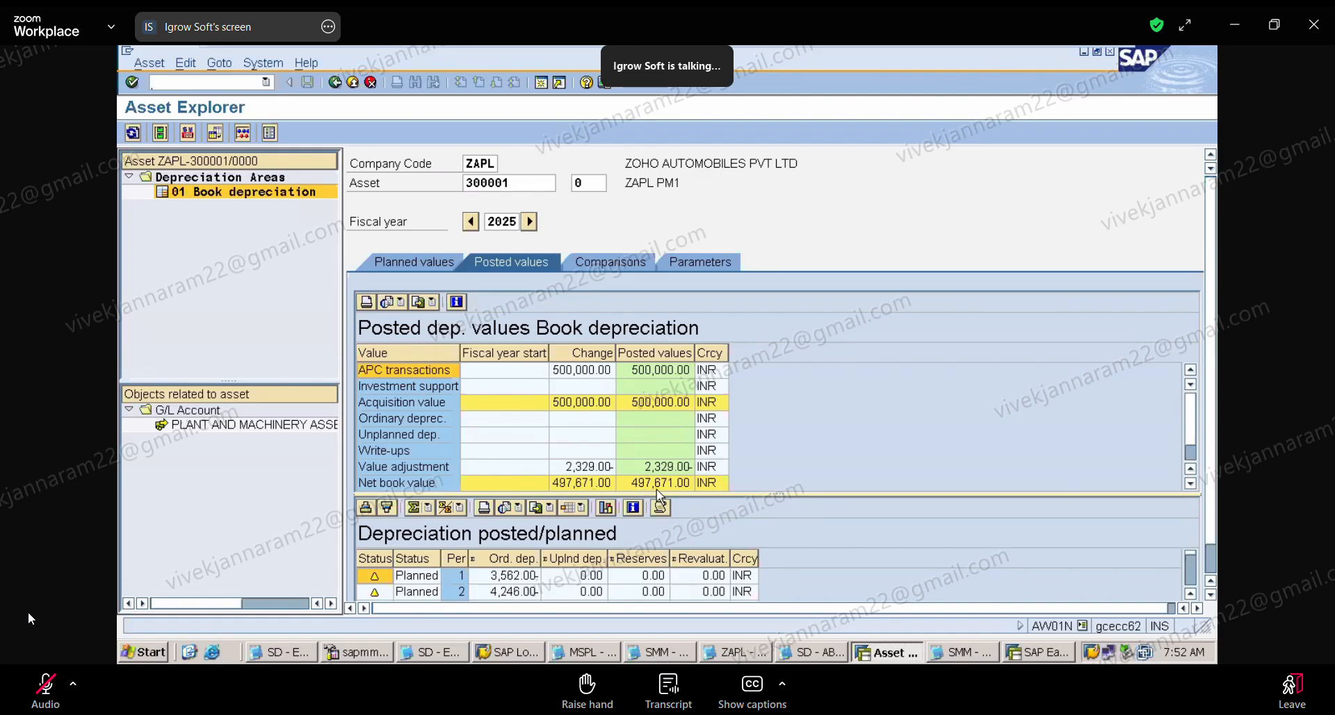
# Step: Display asset 200003 again and review its posted book depreciation values for fiscal year 2025 down to the net book value
pyautogui.click(550, 181)
pyautogui.press('BackSpace')
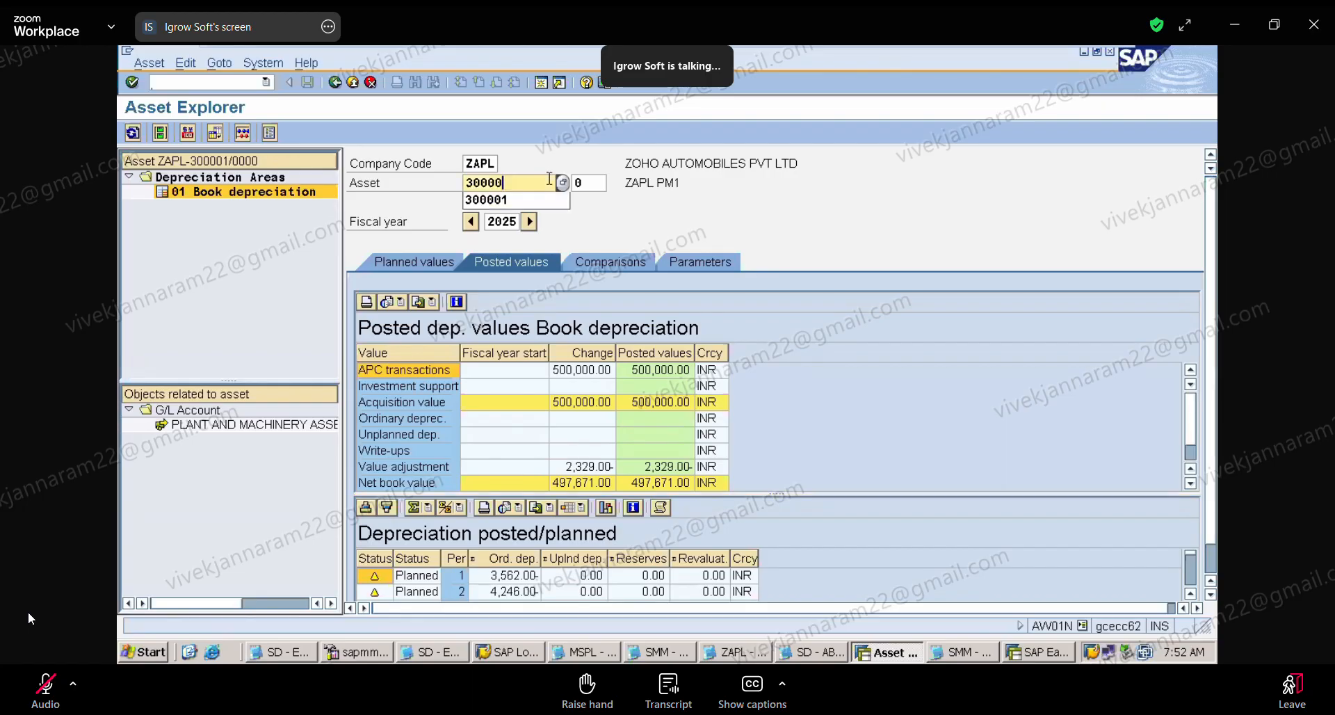
pyautogui.press('BackSpace')
pyautogui.press('BackSpace')
pyautogui.press('BackSpace')
pyautogui.press('BackSpace')
pyautogui.press('BackSpace')
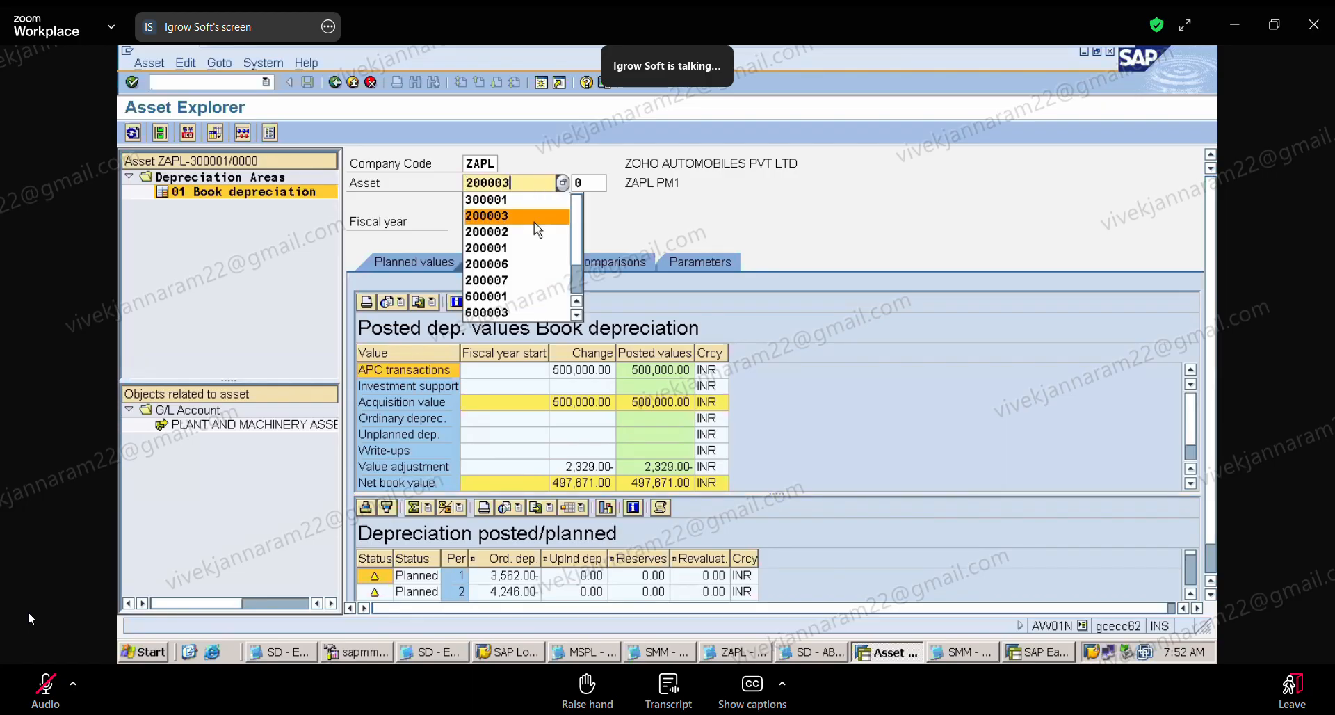
pyautogui.click(536, 217)
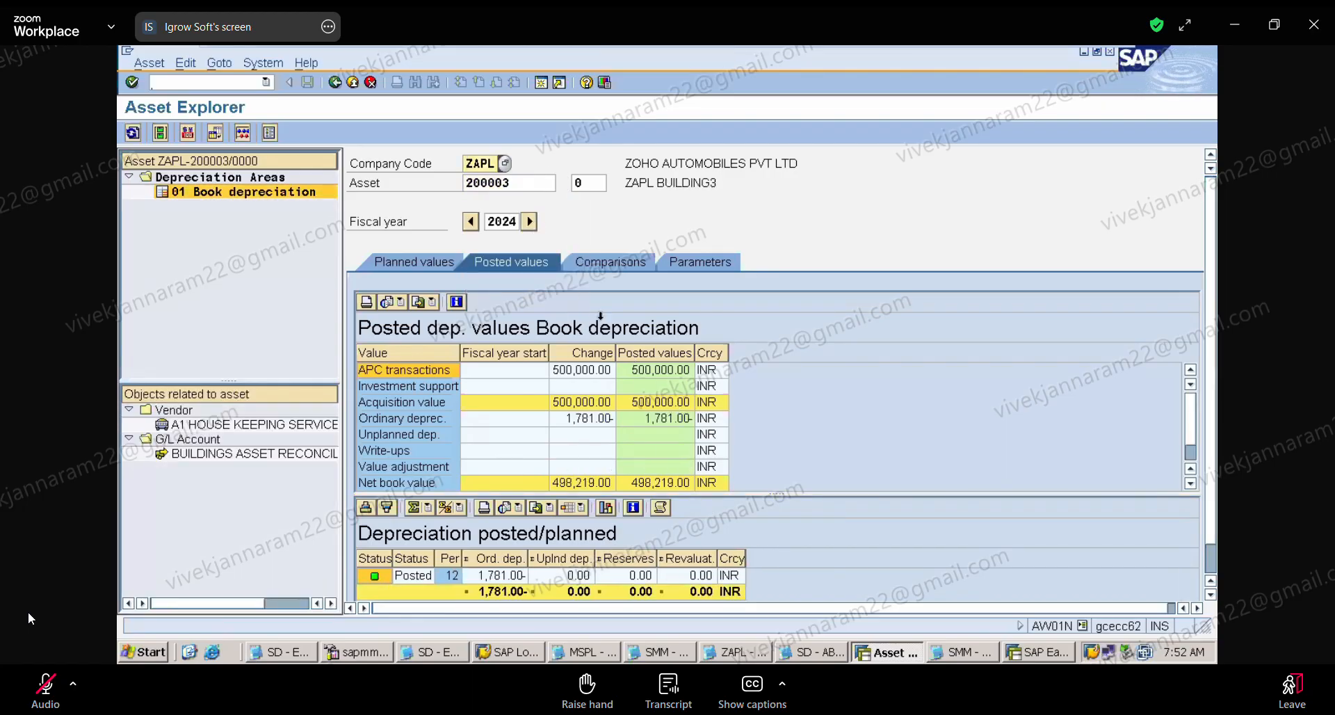
pyautogui.click(530, 227)
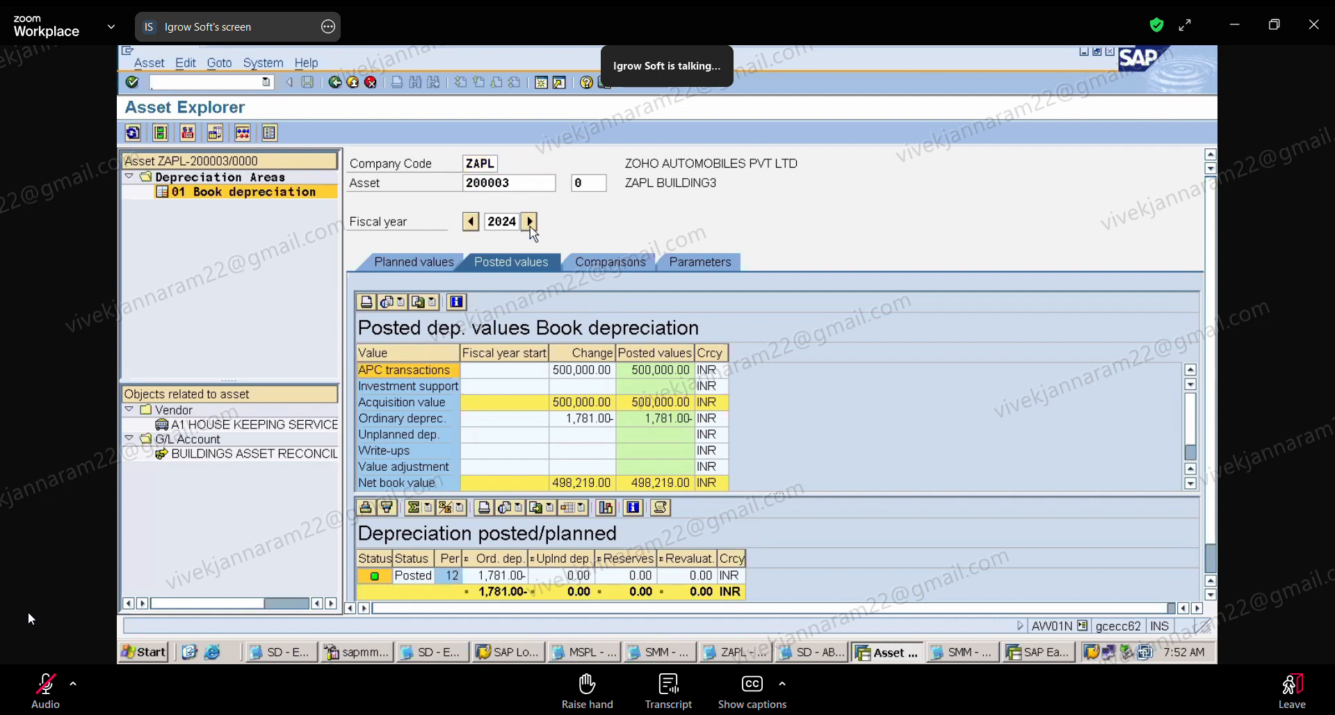
pyautogui.click(530, 224)
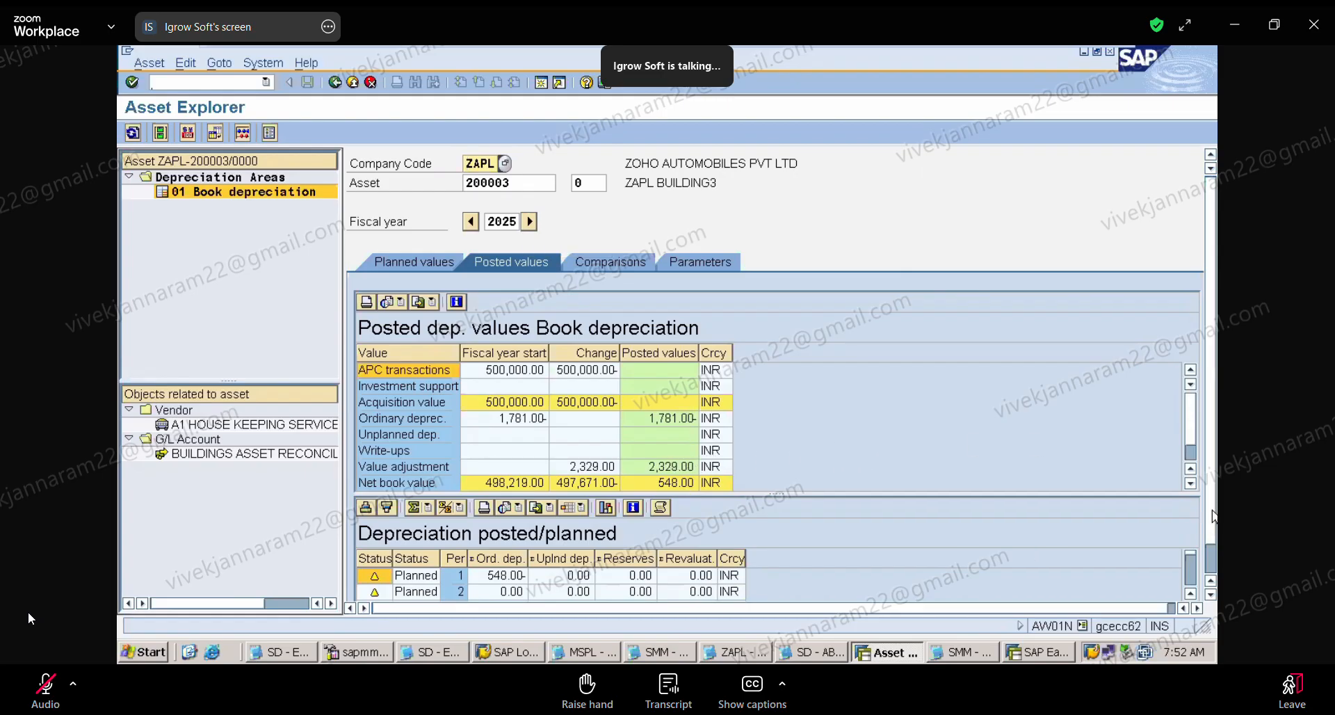
pyautogui.click(1190, 483)
pyautogui.click(1190, 484)
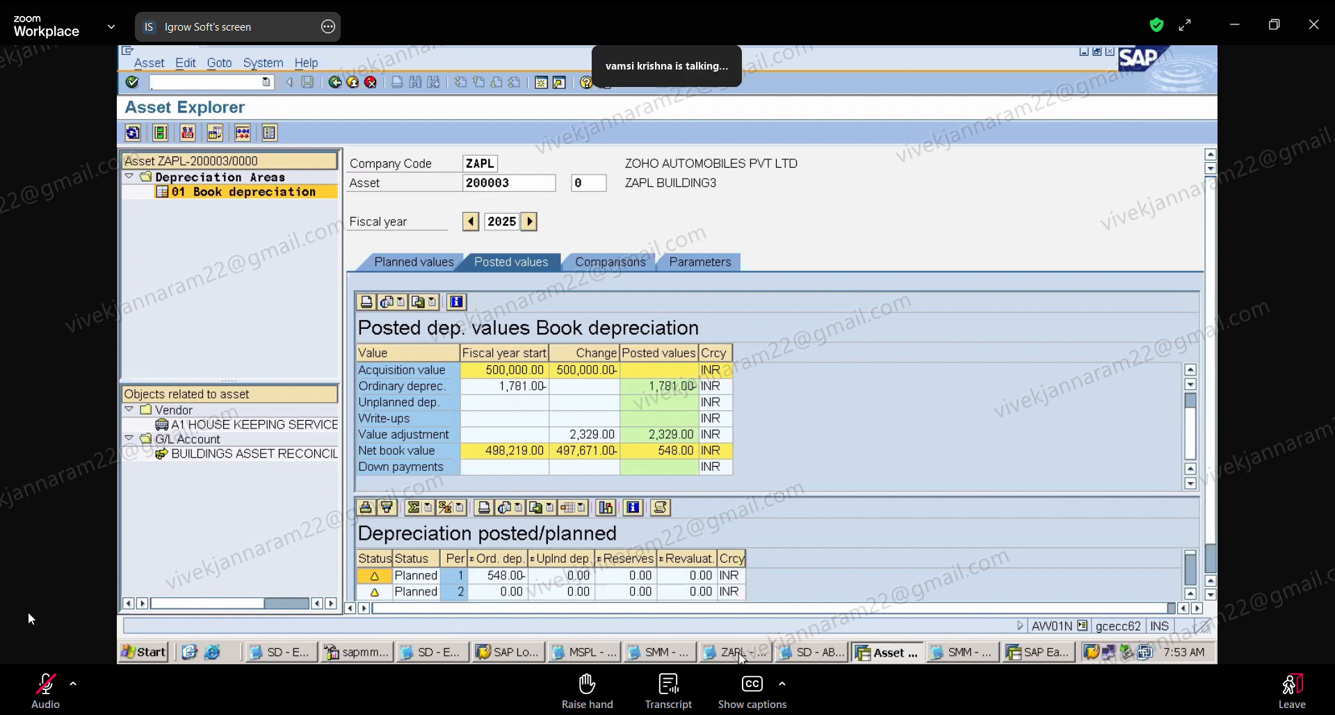
# Step: In the ZAPL notes, copy "2) WHEN WE WANT TO SPLIT THE ASSET INTO TWO OR MORE ASSETS" below the transfer line, with an underscore divider above it
pyautogui.click(736, 656)
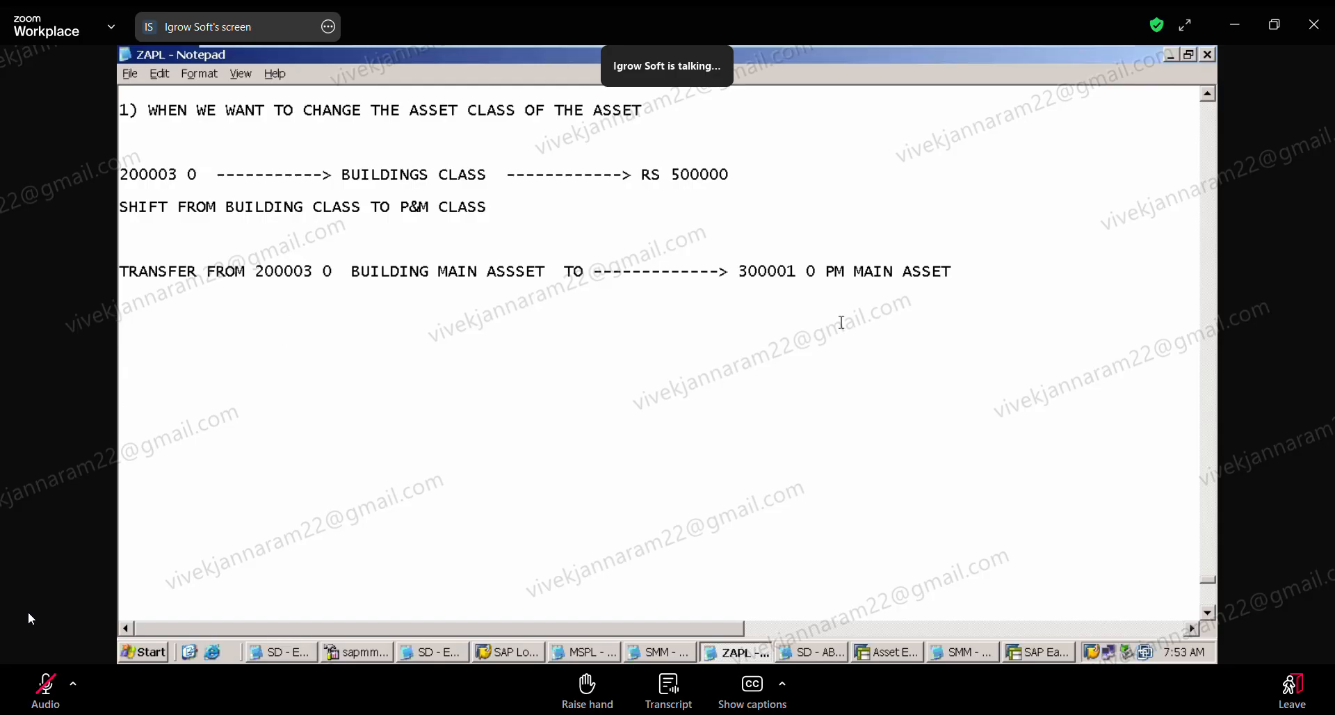
pyautogui.click(1208, 93)
pyautogui.click(1208, 93)
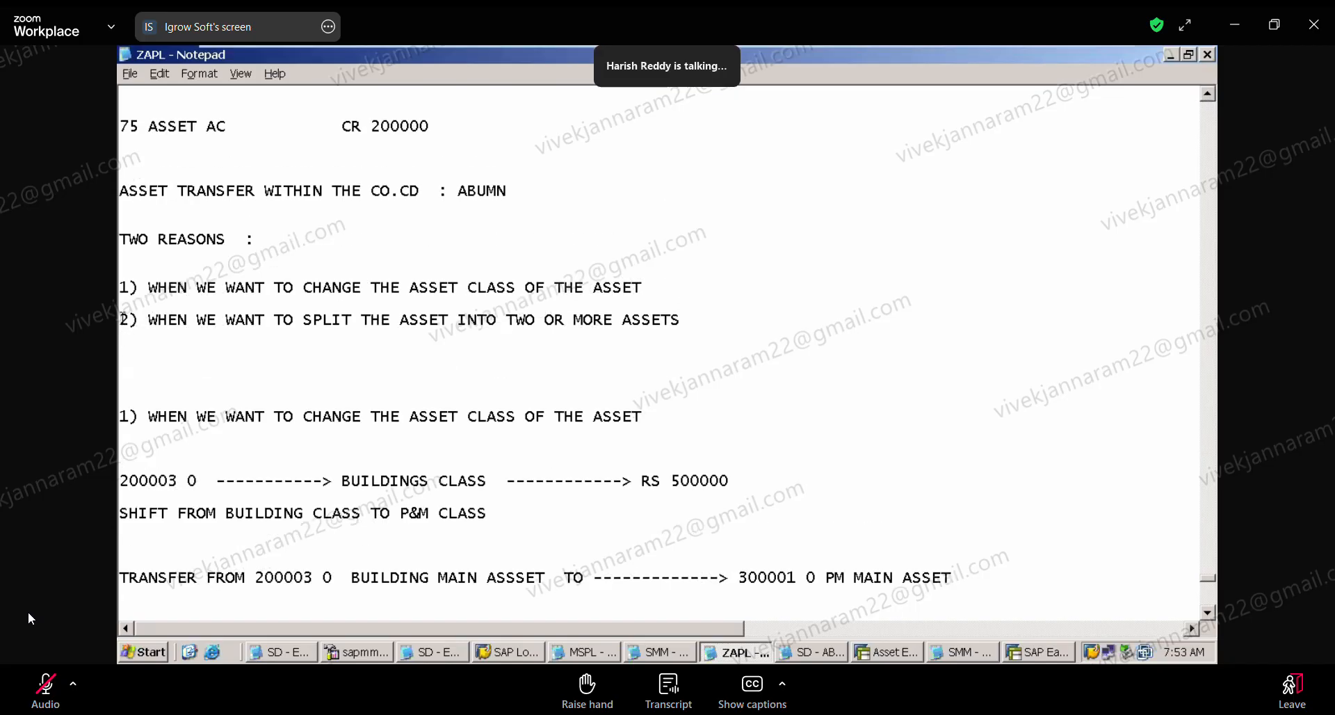
pyautogui.moveTo(120, 320); pyautogui.dragTo(211, 353)
pyautogui.hotkey('ctrl', 'c')
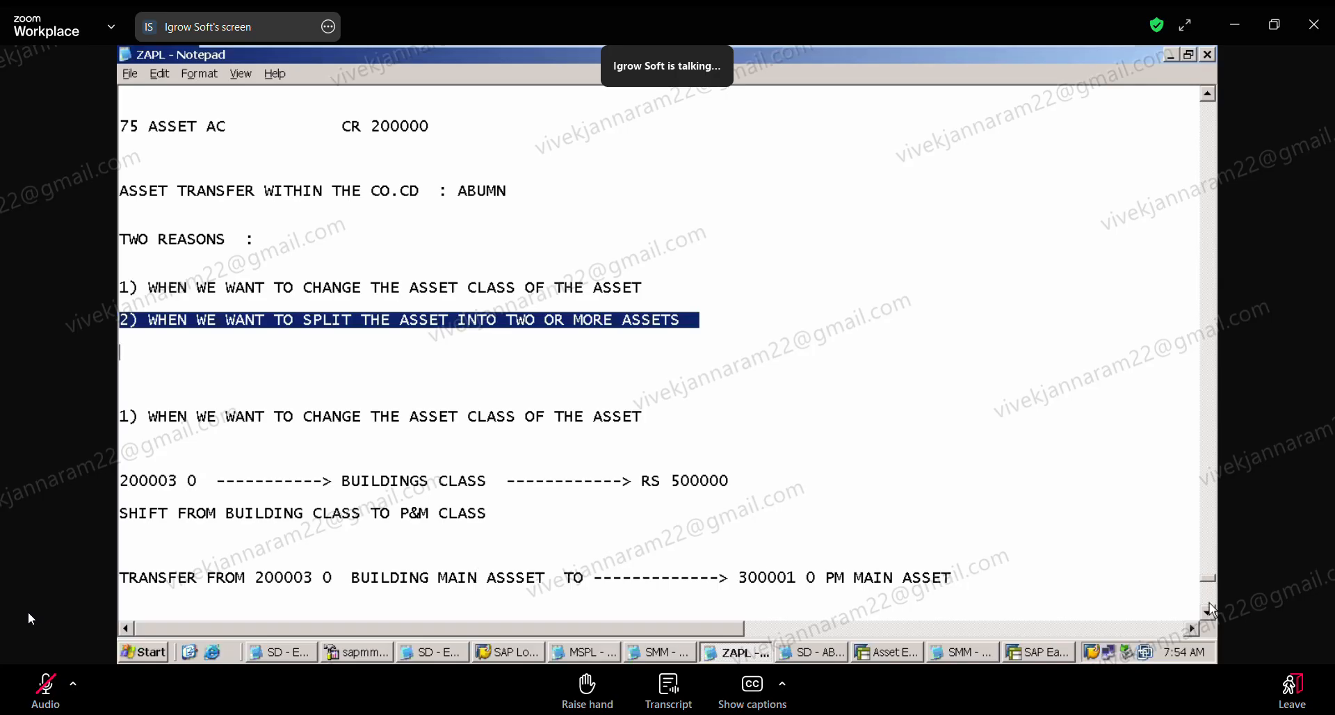
pyautogui.scroll(-6, 1210, 612)
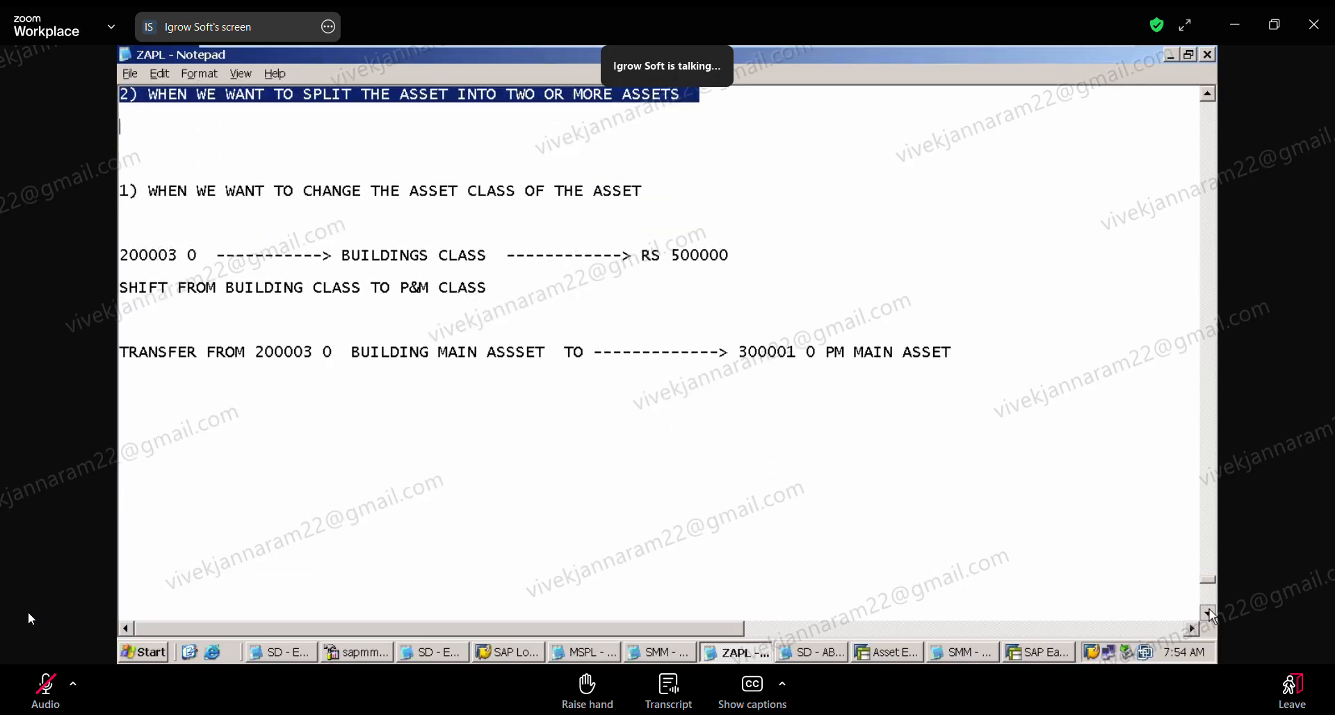
pyautogui.scroll(-1, 1212, 615)
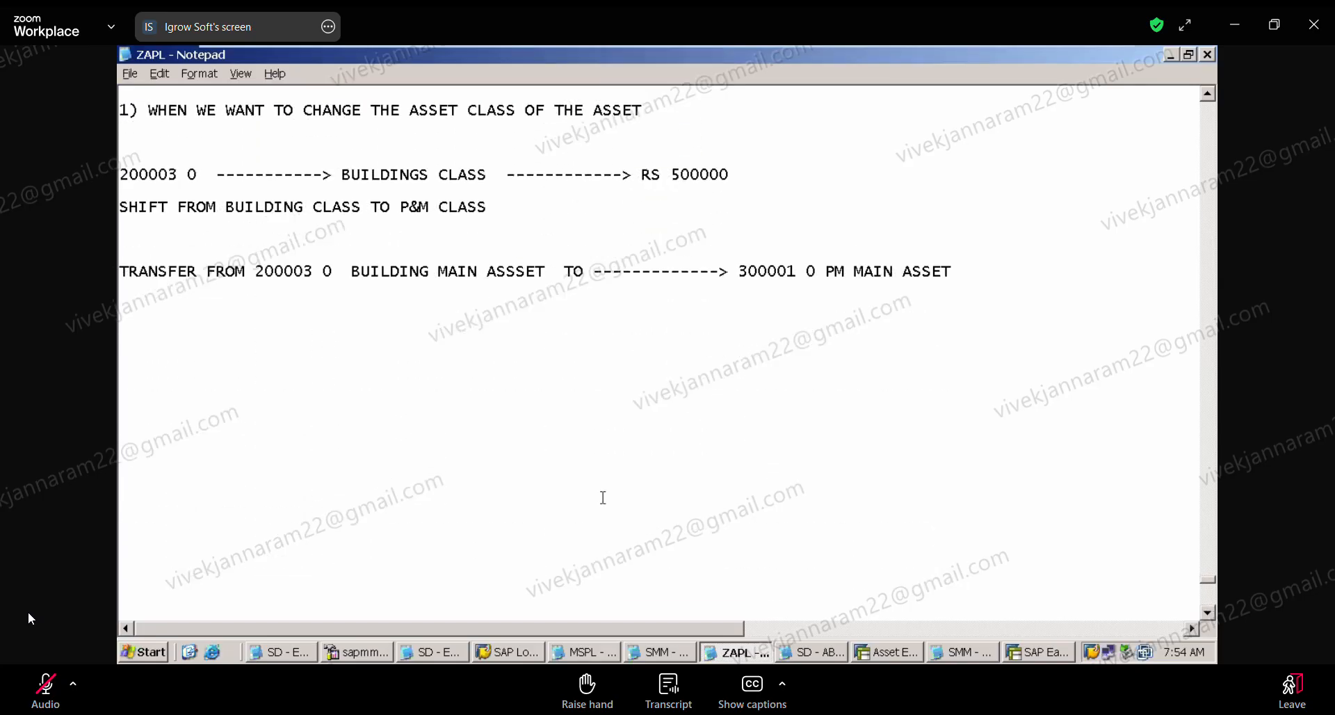
pyautogui.click(153, 369)
pyautogui.hotkey('ctrl', 'v')
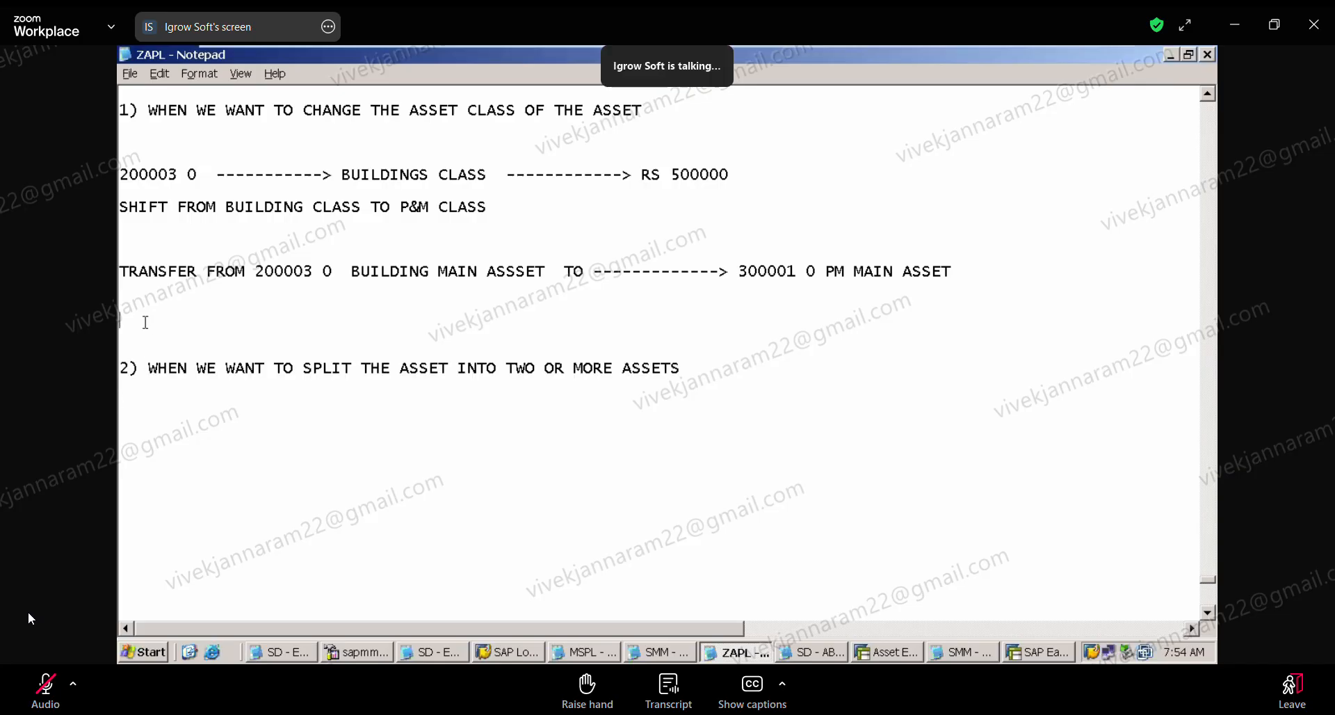
pyautogui.write('_________________________________________________________________________________')
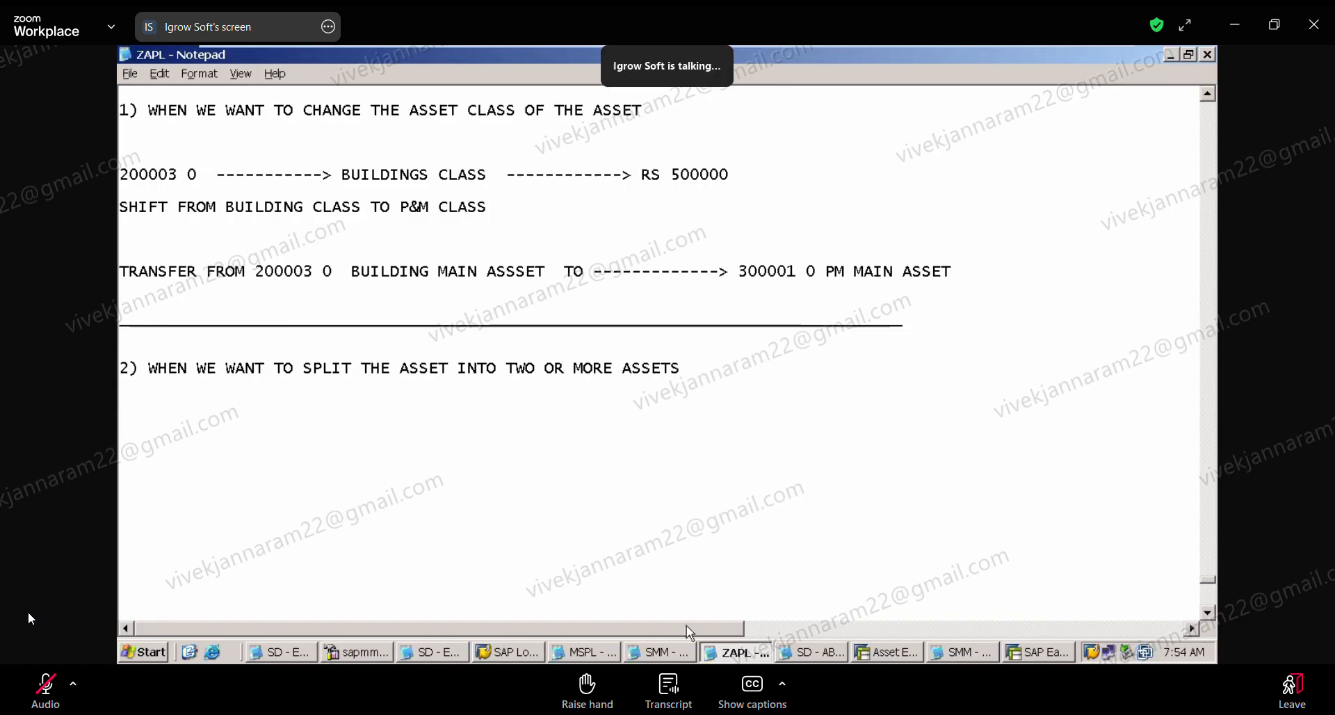
# Step: Switch to the SAP Asset Explorer and display asset 200004's posted values for fiscal year 2025
pyautogui.click(882, 651)
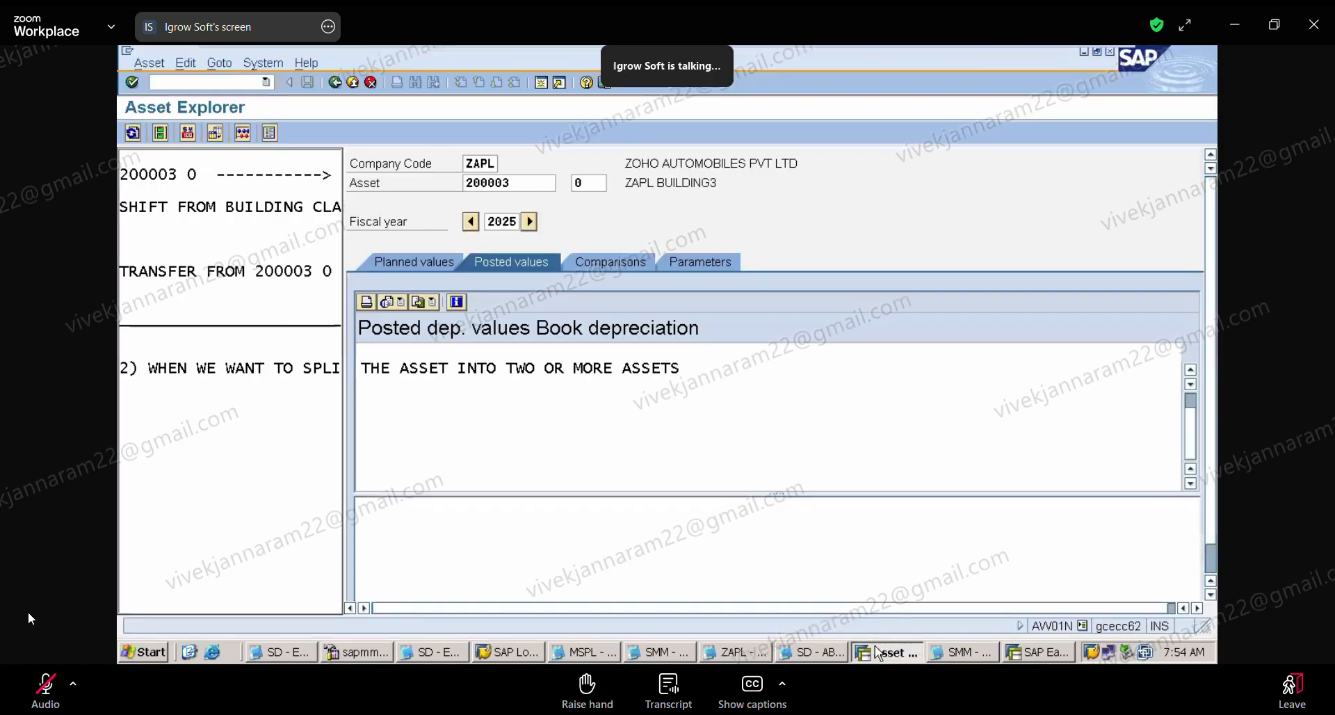
pyautogui.click(523, 183)
pyautogui.press('BackSpace')
pyautogui.write('4')
pyautogui.press('Return')
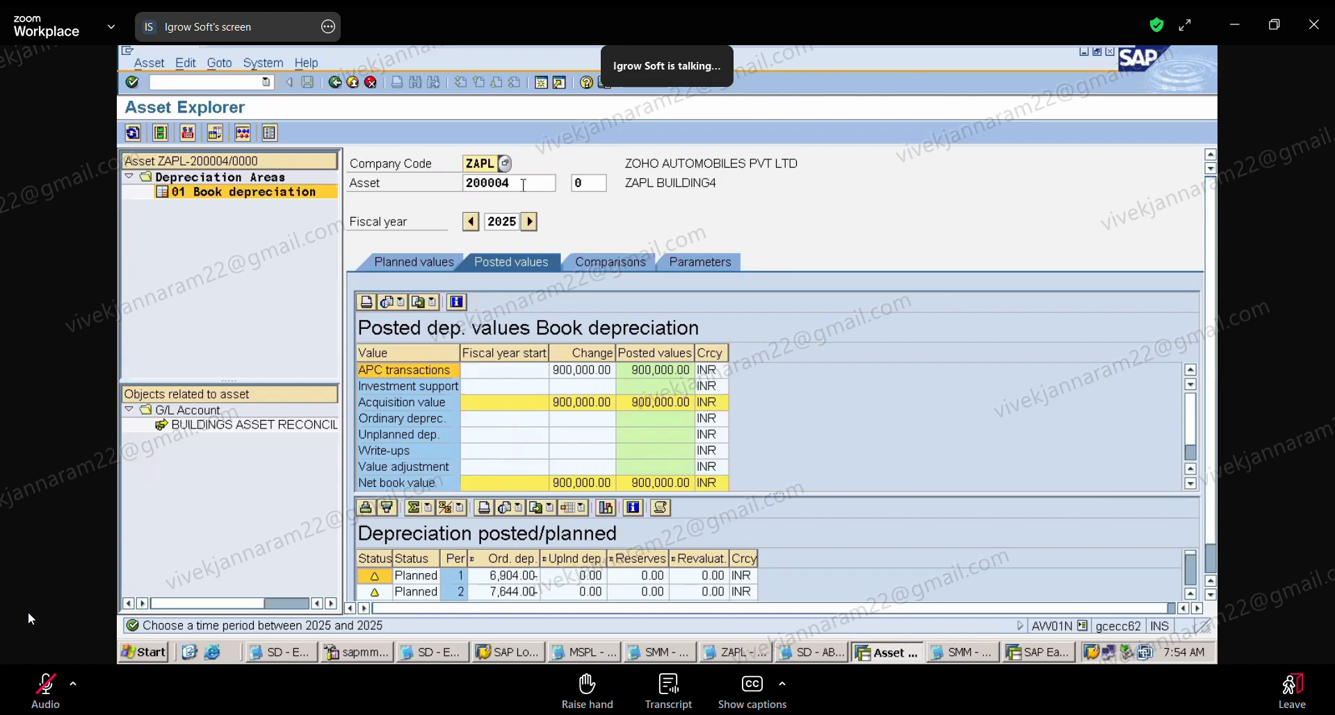
pyautogui.click(468, 225)
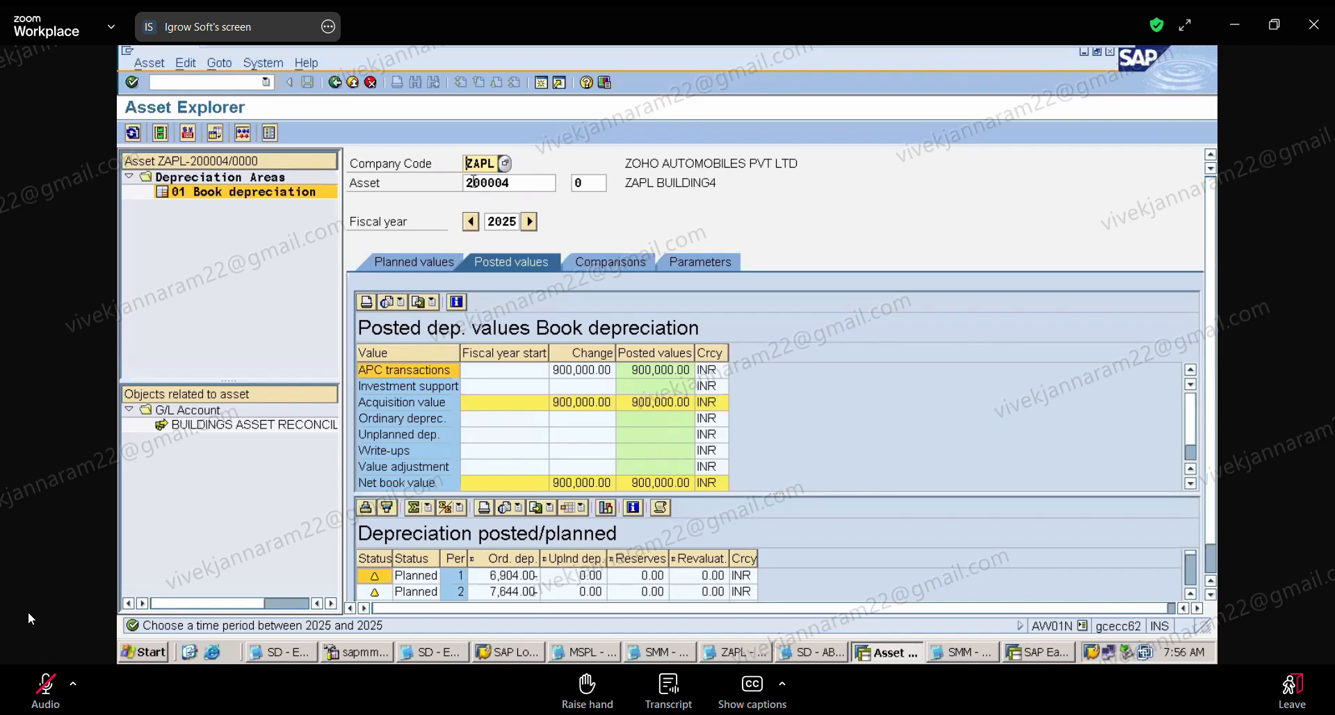
# Step: Open transaction ABUMN for a transfer of asset 200004 within the company code
pyautogui.click(210, 84)
pyautogui.write('/')
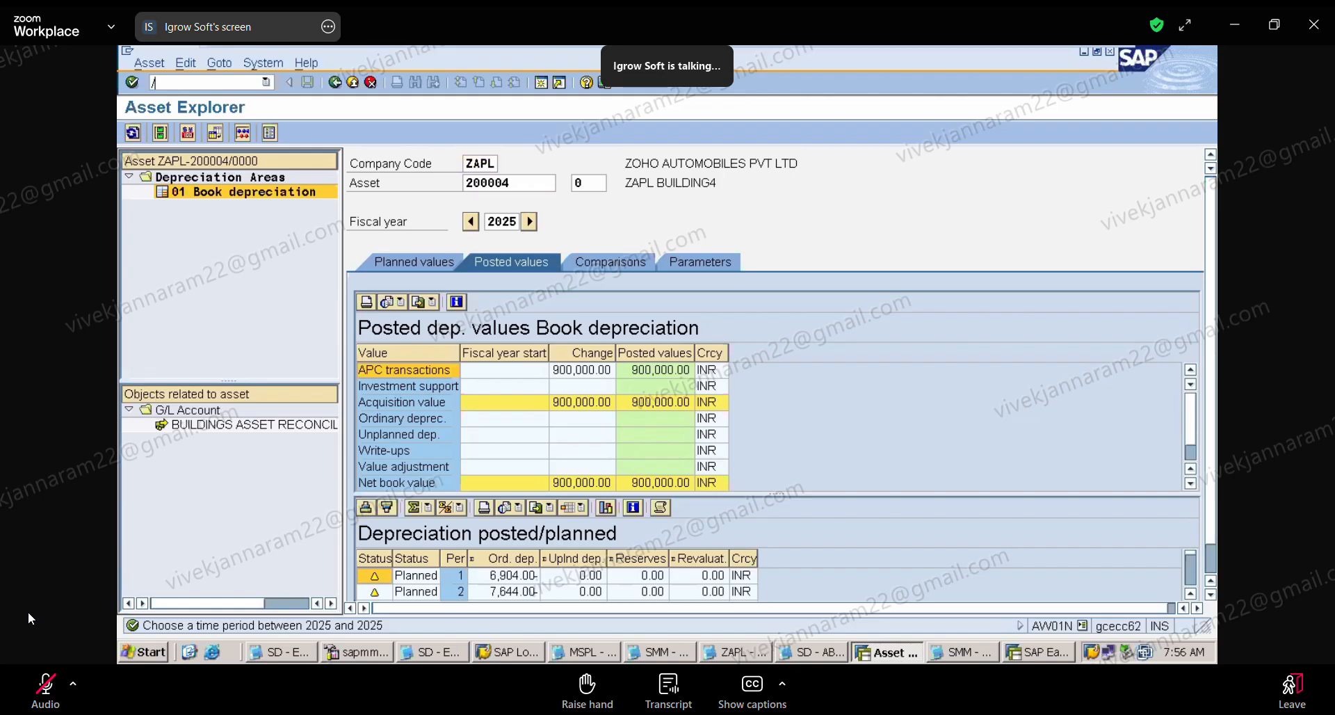
pyautogui.write('N')
pyautogui.press('BackSpace')
pyautogui.press('BackSpace')
pyautogui.write('/NAUMN')
pyautogui.press('BackSpace')
pyautogui.press('BackSpace')
pyautogui.press('BackSpace')
pyautogui.write('W01N')
pyautogui.press('Return')
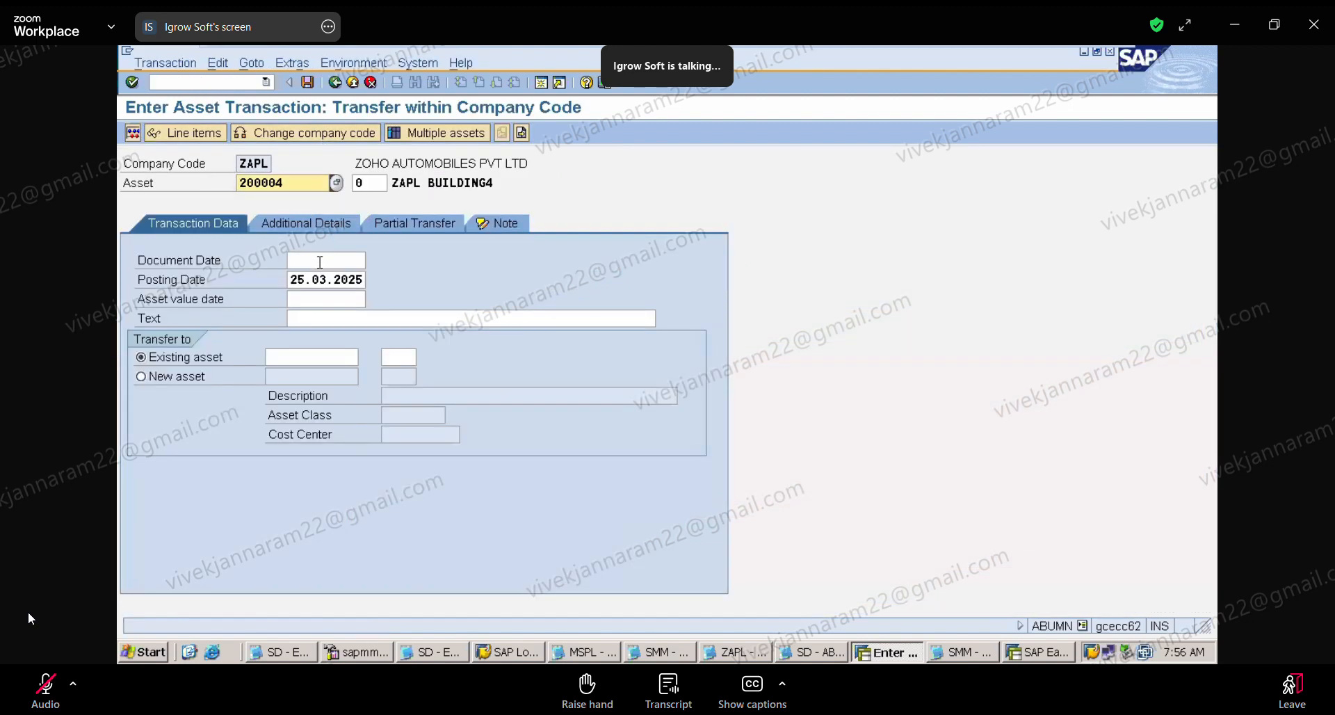
pyautogui.click(320, 262)
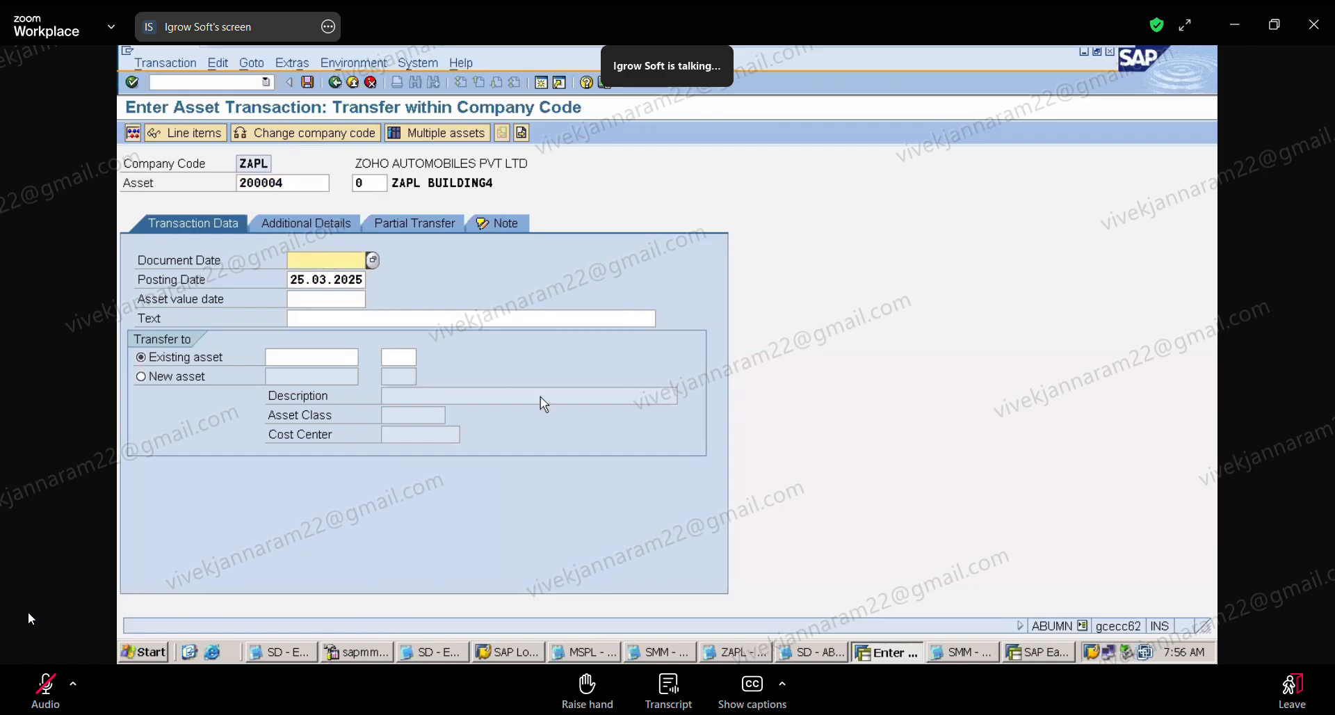
# Step: Return to transaction AW01N and check asset 200004's planned values and acquisition transactions
pyautogui.click(209, 83)
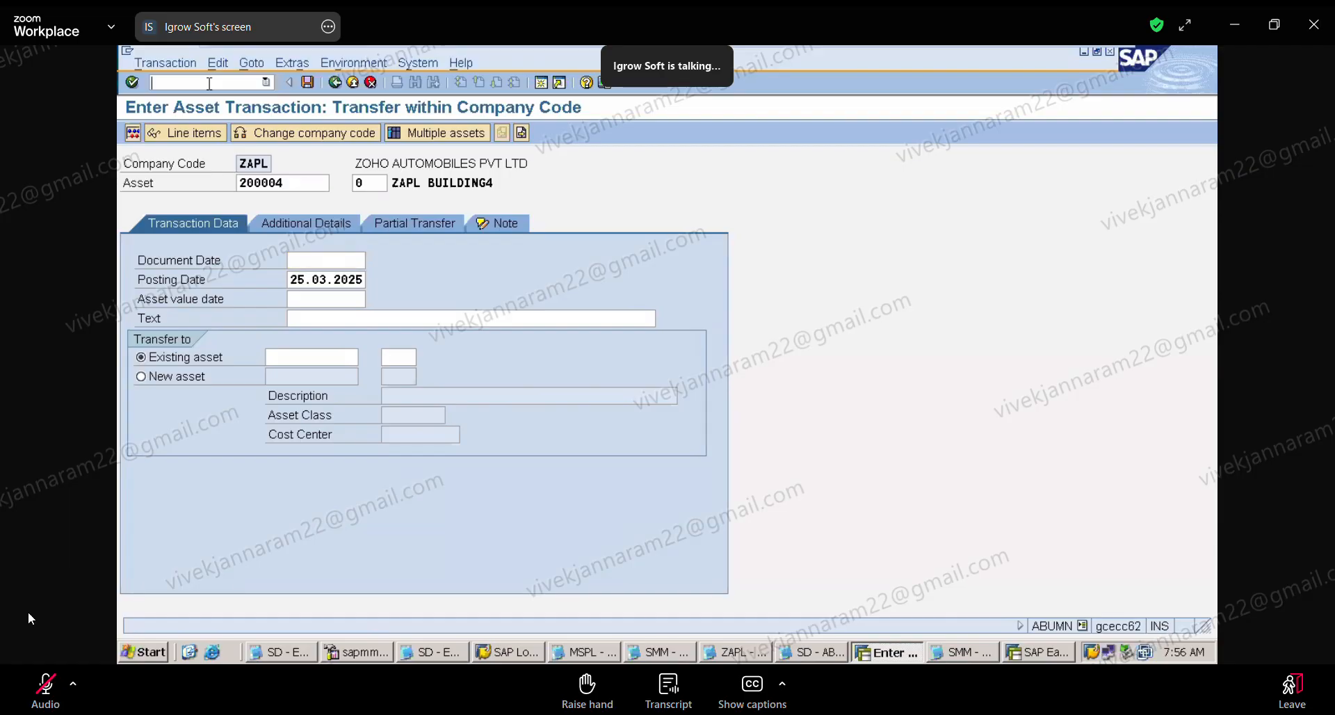
pyautogui.write('/NAW01N')
pyautogui.press('Return')
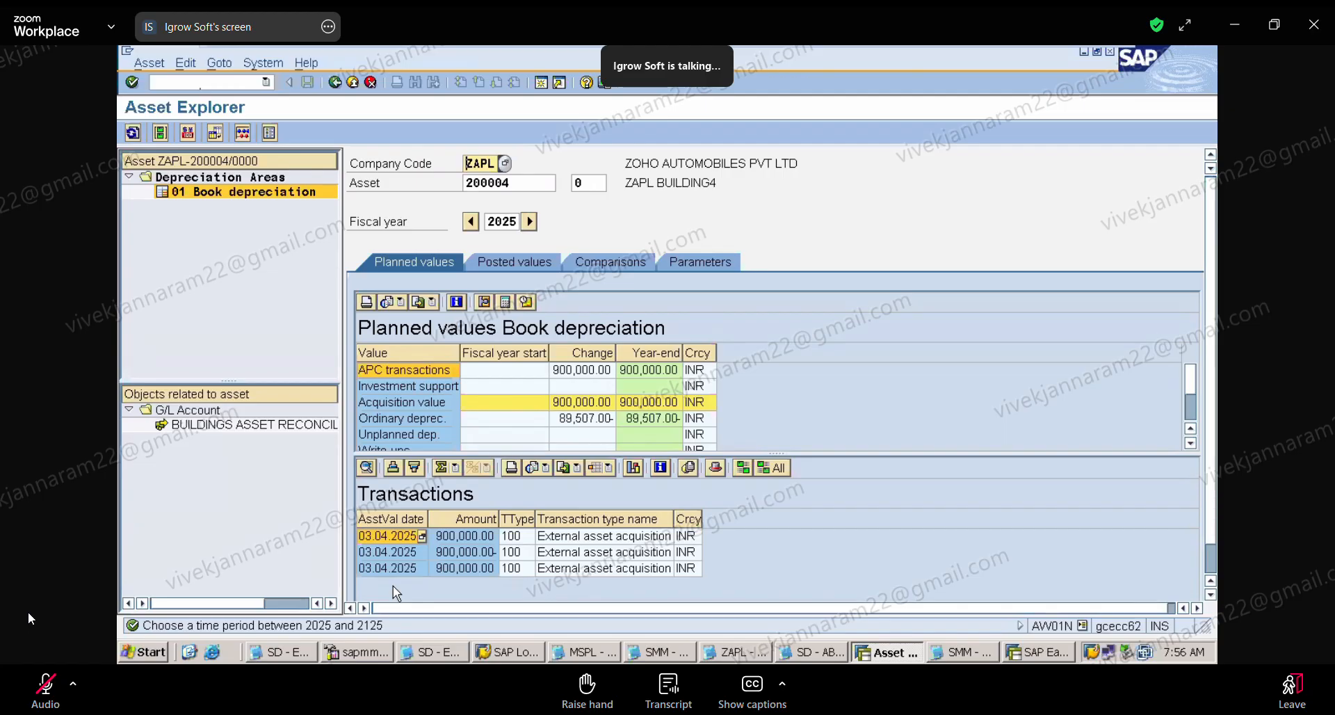
# Step: Run transaction ABUMN again to enter an intracompany transfer from asset 200004
pyautogui.click(188, 80)
pyautogui.write('/NABUMN')
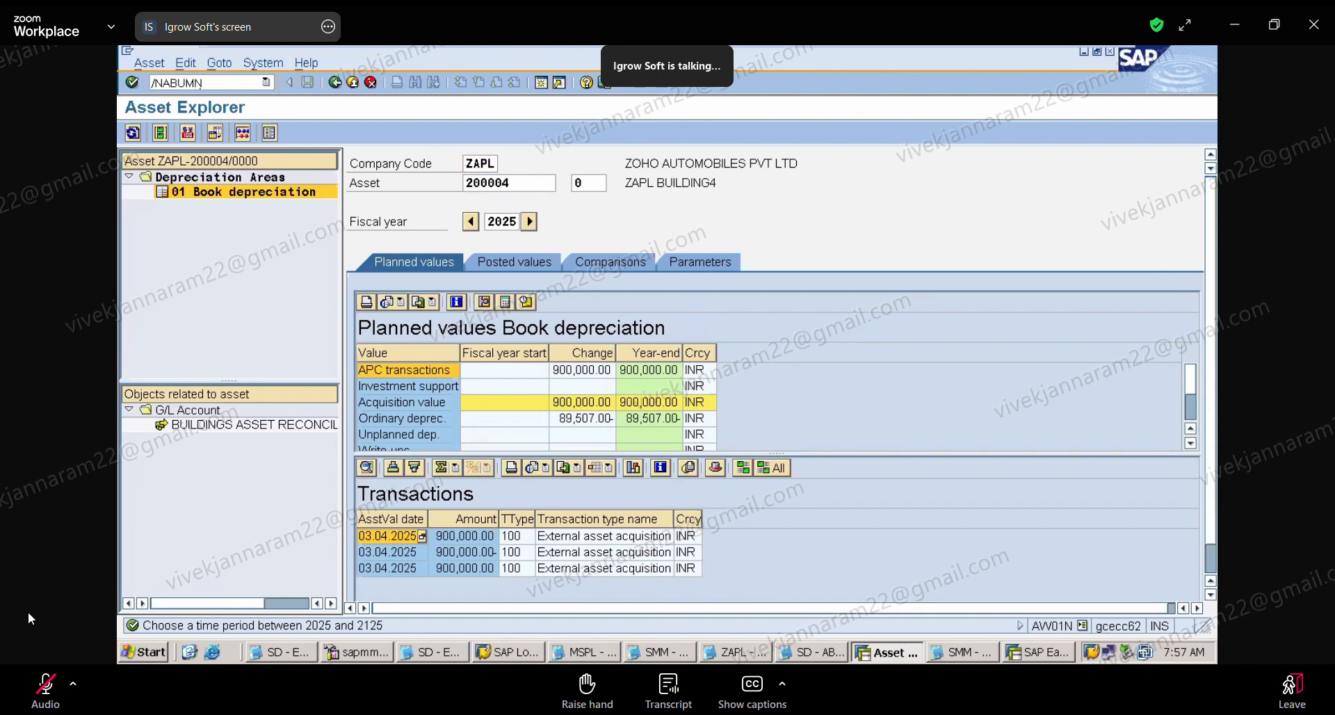
pyautogui.press('Return')
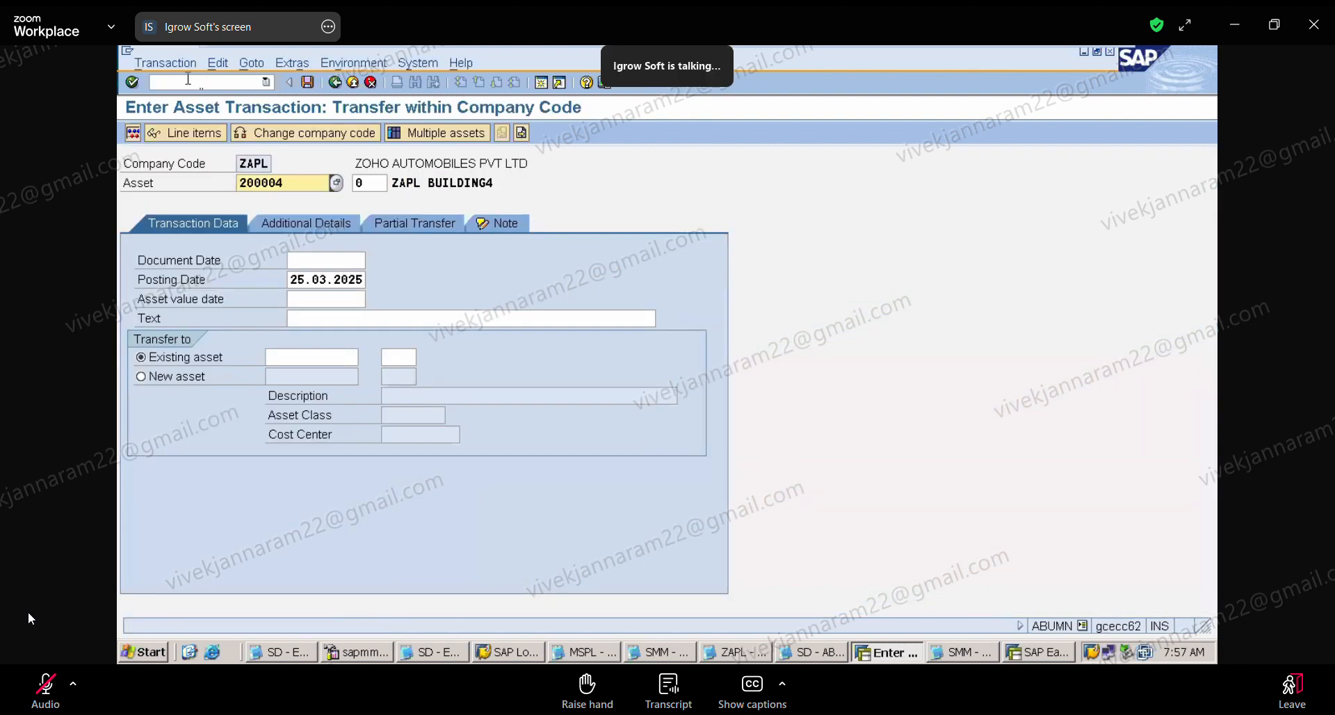
# Step: Set the document date, posting date and asset value date of the transfer to 05.04.2025
pyautogui.click(334, 259)
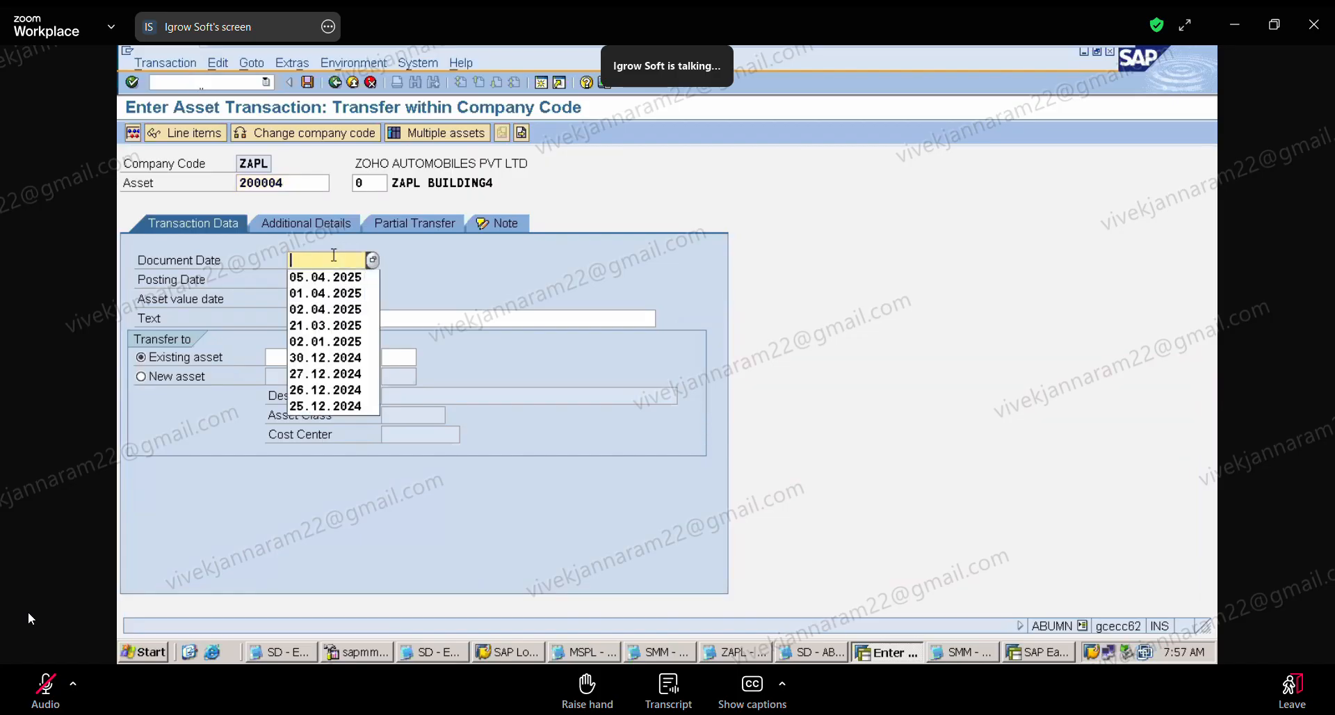
pyautogui.click(338, 277)
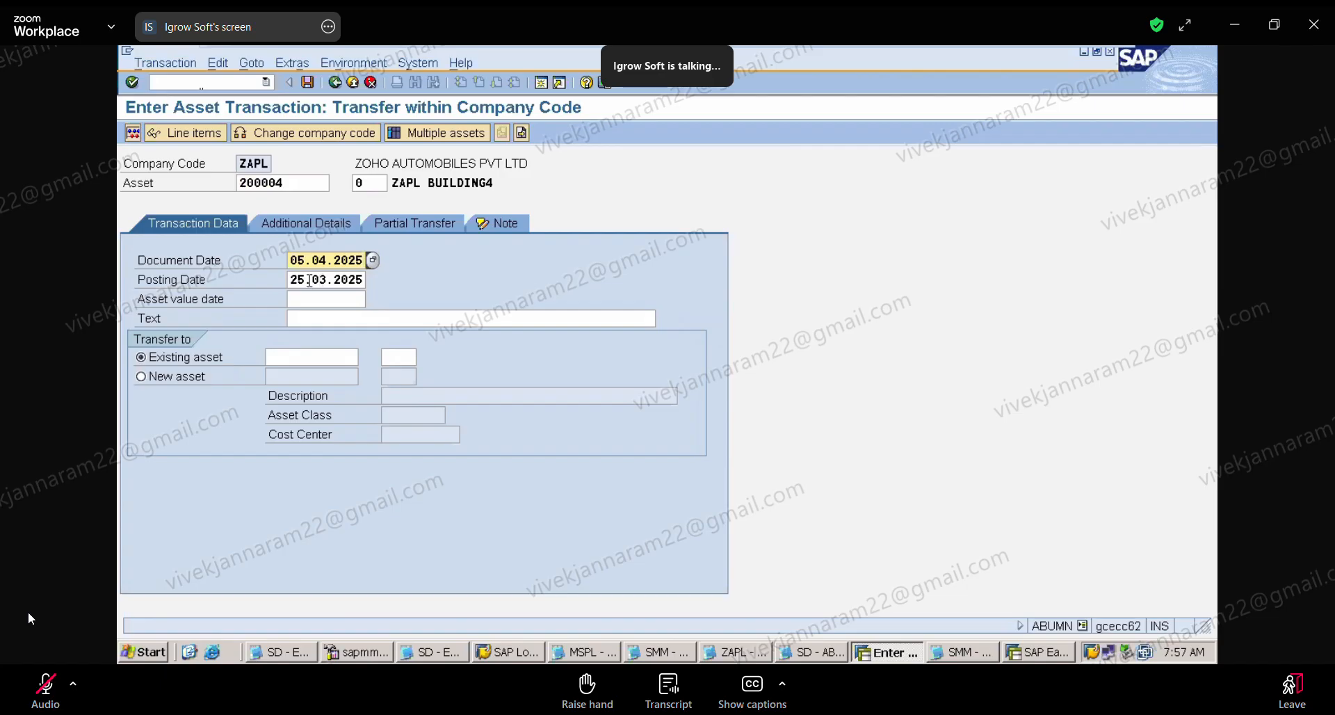
pyautogui.click(296, 279)
pyautogui.press('BackSpace')
pyautogui.press('BackSpace')
pyautogui.press('Delete')
pyautogui.press('Delete')
pyautogui.press('Delete')
pyautogui.press('Delete')
pyautogui.press('Delete')
pyautogui.press('Delete')
pyautogui.press('Delete')
pyautogui.press('Delete')
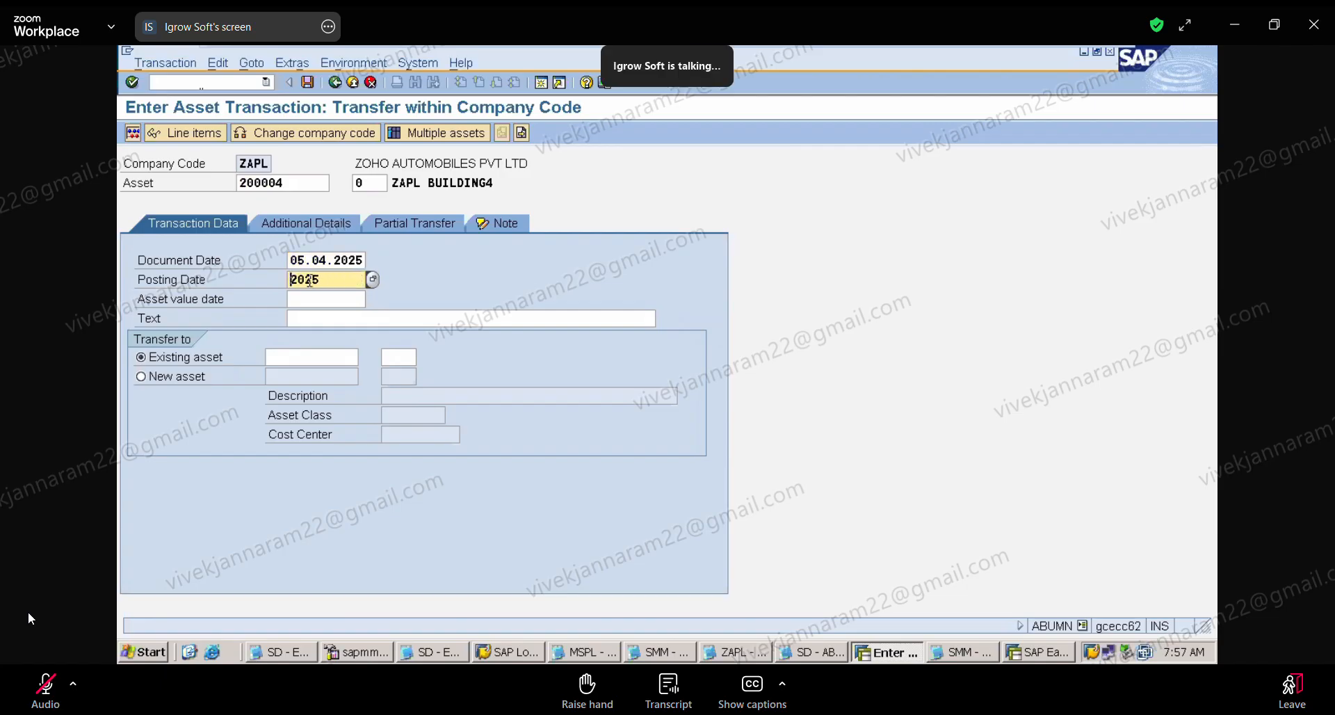
pyautogui.click(310, 281)
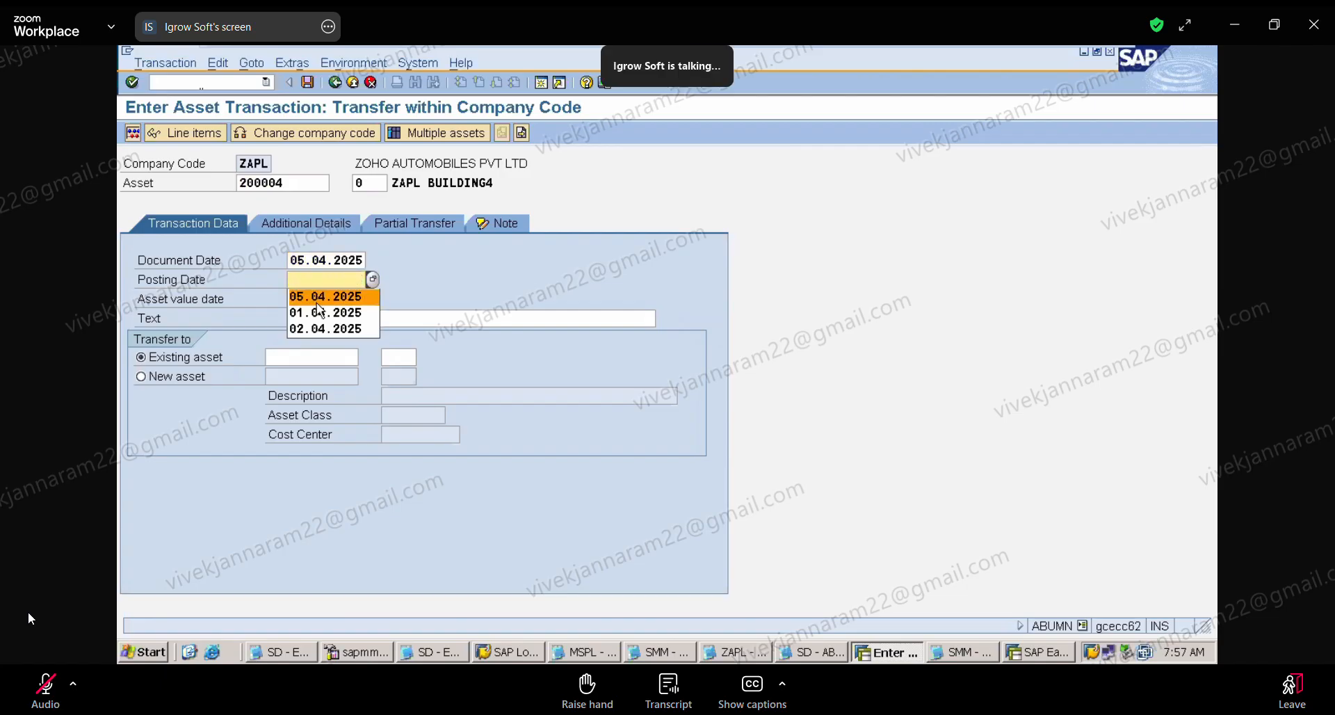
pyautogui.click(313, 296)
pyautogui.click(312, 299)
pyautogui.click(295, 296)
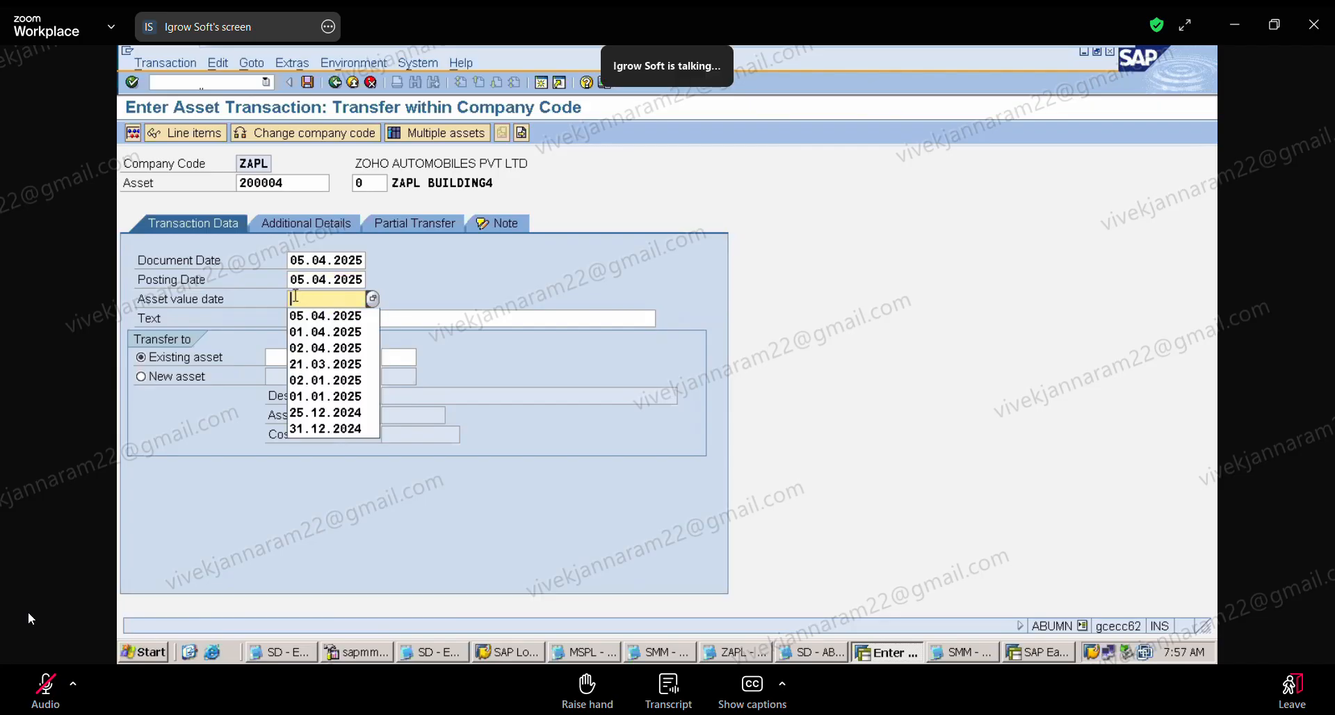
pyautogui.click(326, 317)
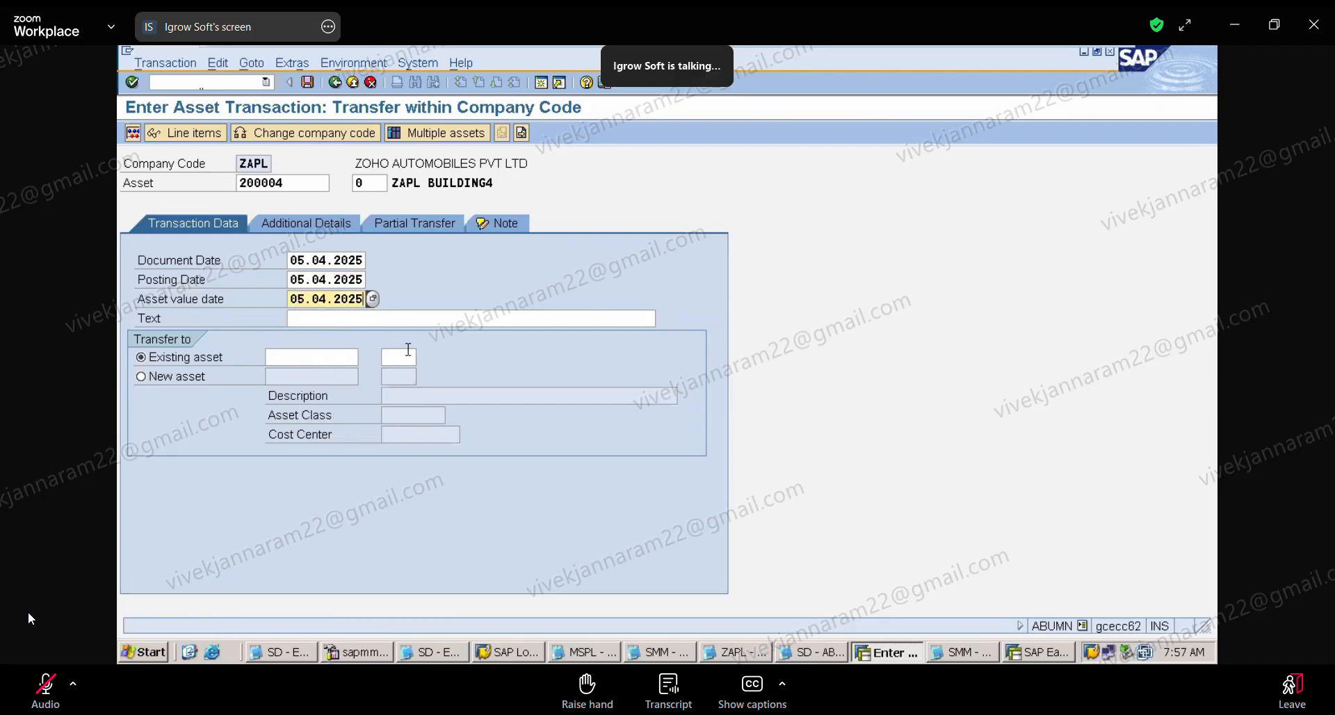
# Step: Enter the text "BEING ASSET SPLIT INTO TWO PARTS" and choose a new asset as the transfer target
pyautogui.click(337, 321)
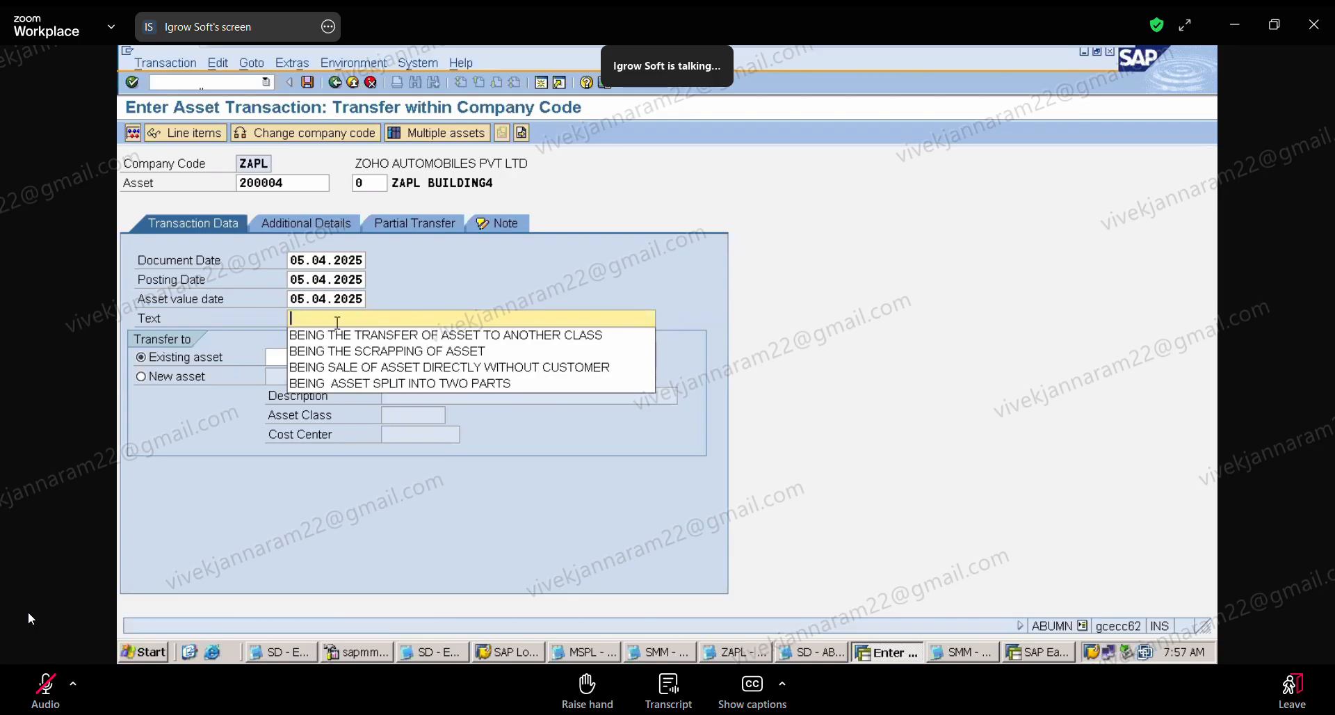
pyautogui.click(355, 383)
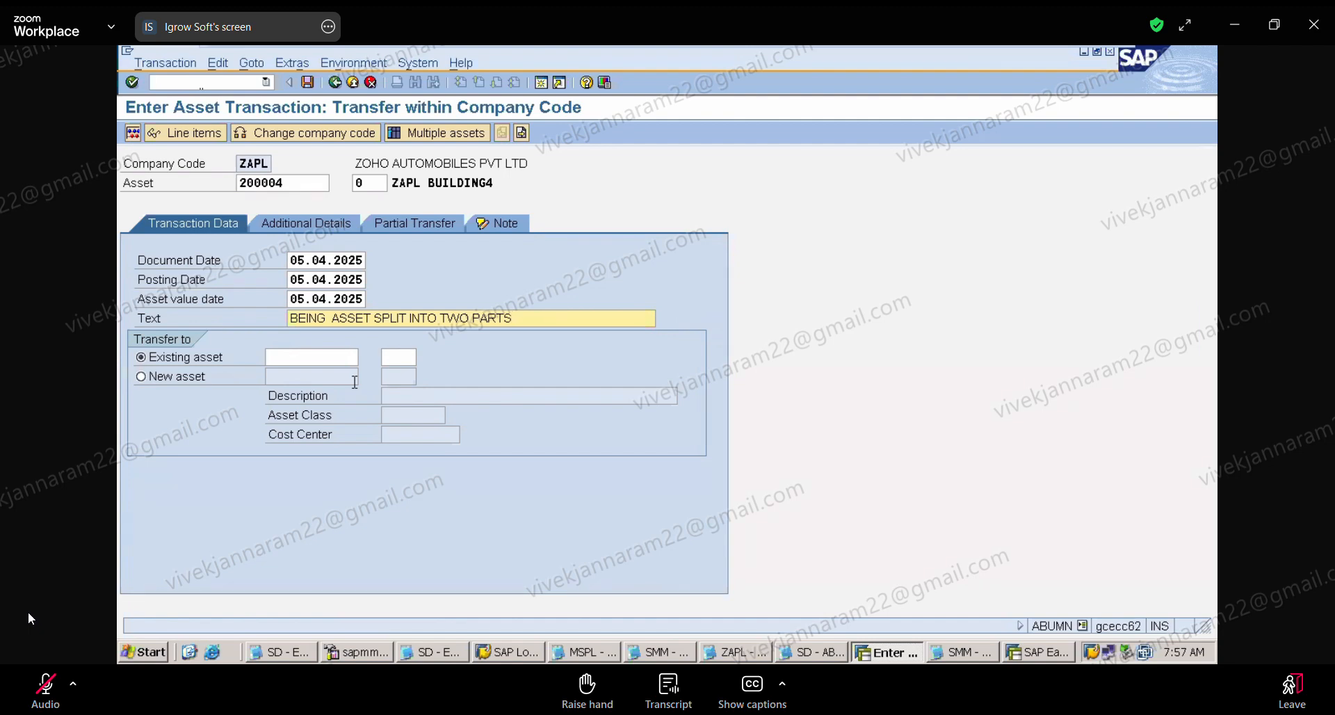
pyautogui.click(141, 382)
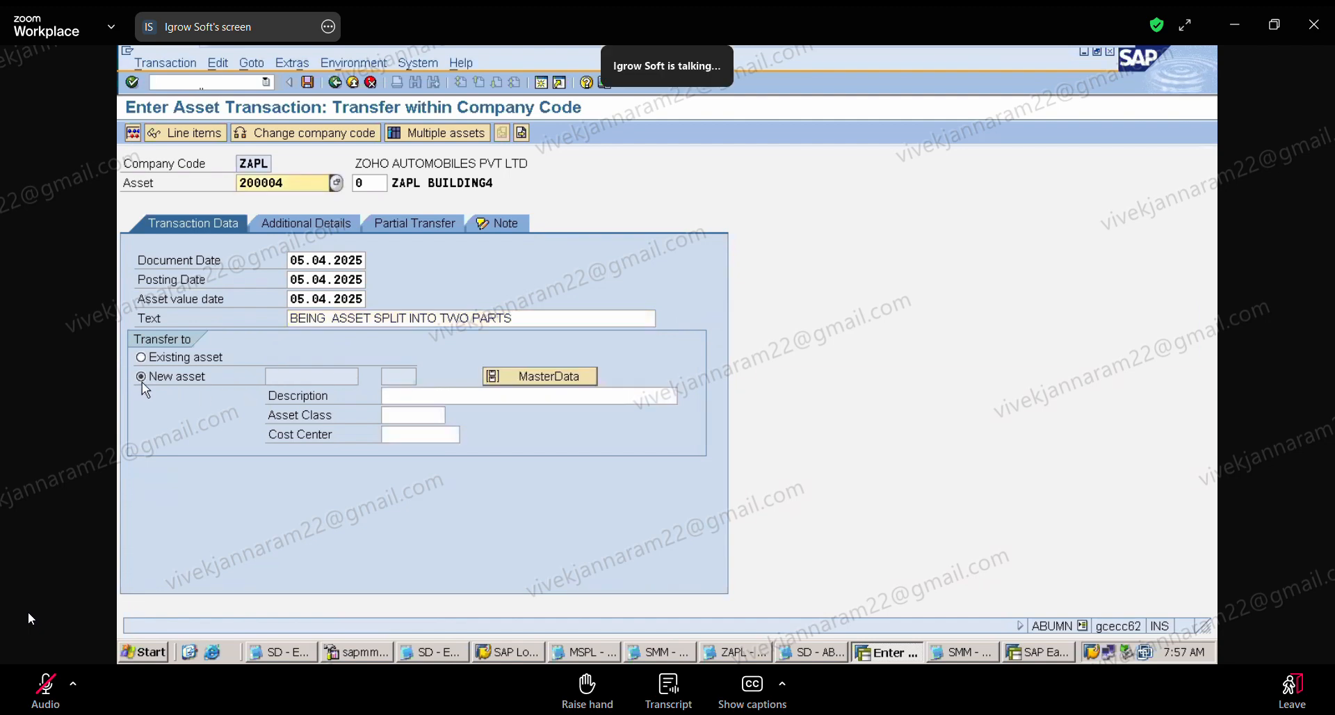
# Step: Describe the new asset as "ZAPL BUILDING5 RESIDENTIAL" and assign it to asset class ZAPLBUIL
pyautogui.click(417, 397)
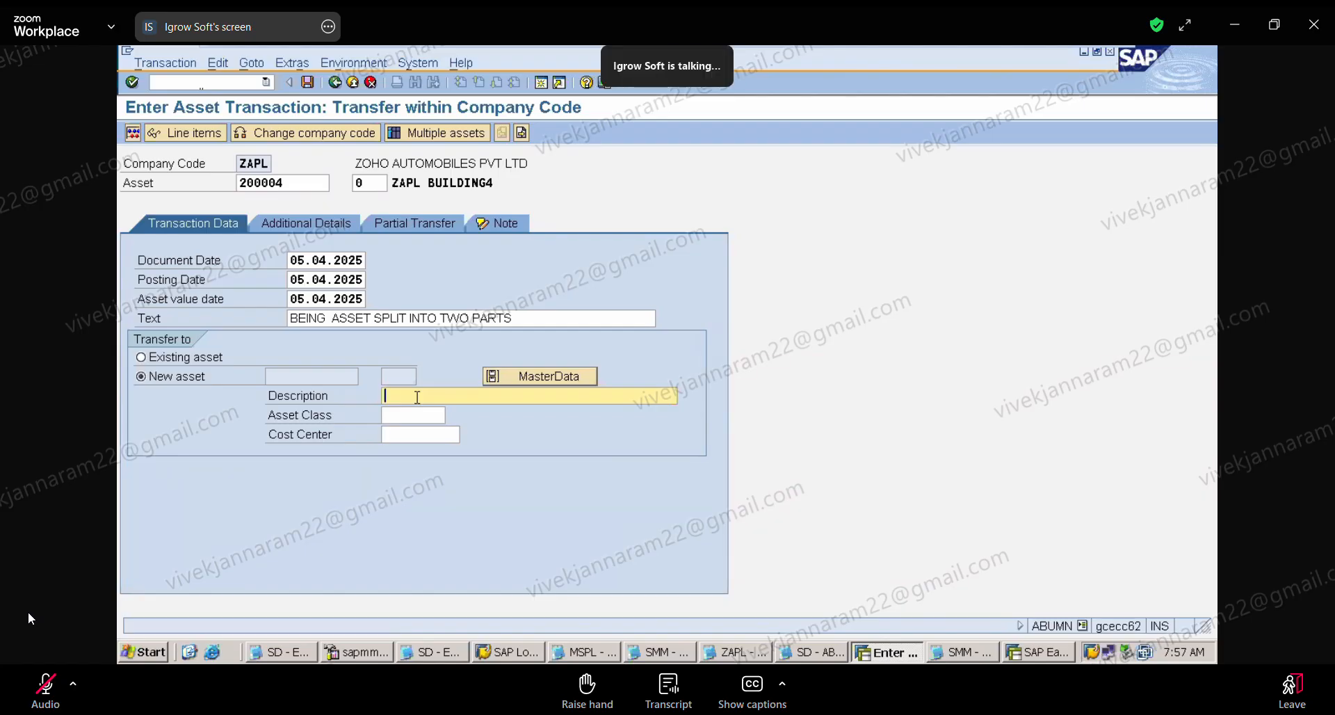
pyautogui.write('ZAPL BUILDING')
pyautogui.press('BackSpace')
pyautogui.press('BackSpace')
pyautogui.press('BackSpace')
pyautogui.press('BackSpace')
pyautogui.press('BackSpace')
pyautogui.press('BackSpace')
pyautogui.press('BackSpace')
pyautogui.press('BackSpace')
pyautogui.write('BUILDING')
pyautogui.press('BackSpace')
pyautogui.write('5 RESIDENTIAL')
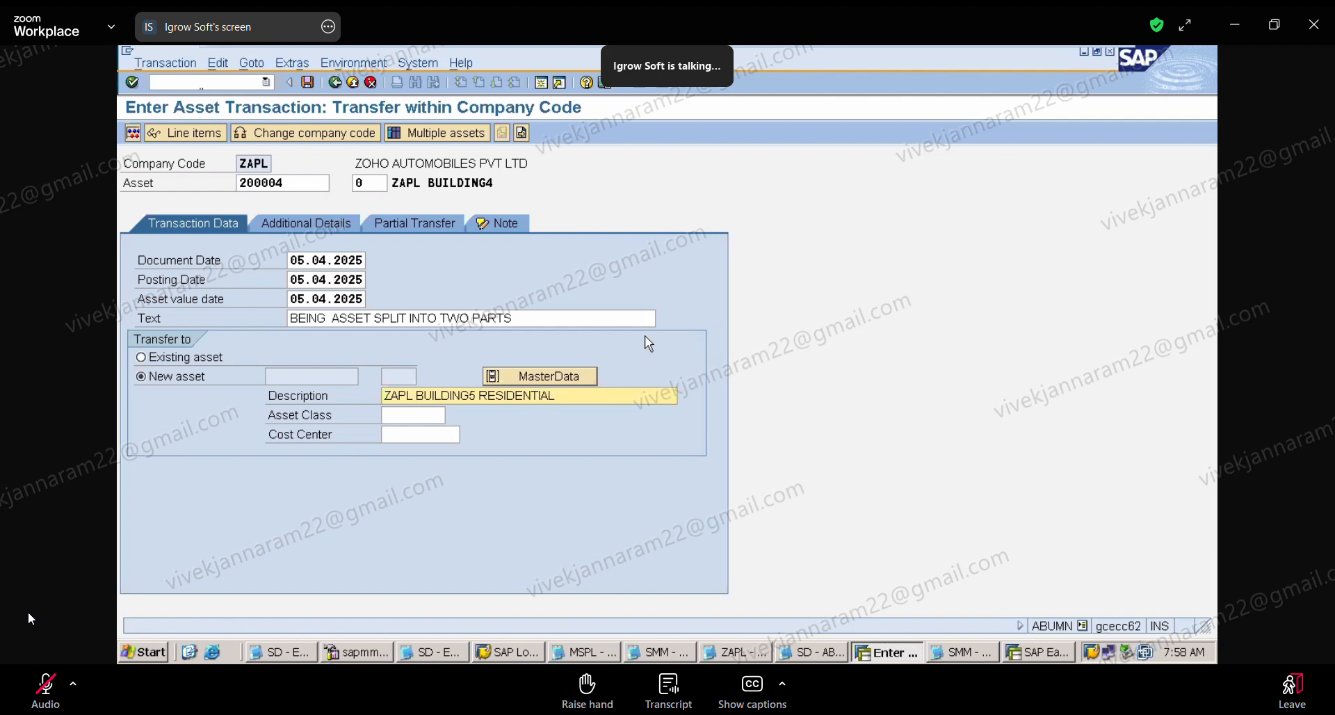
pyautogui.click(403, 417)
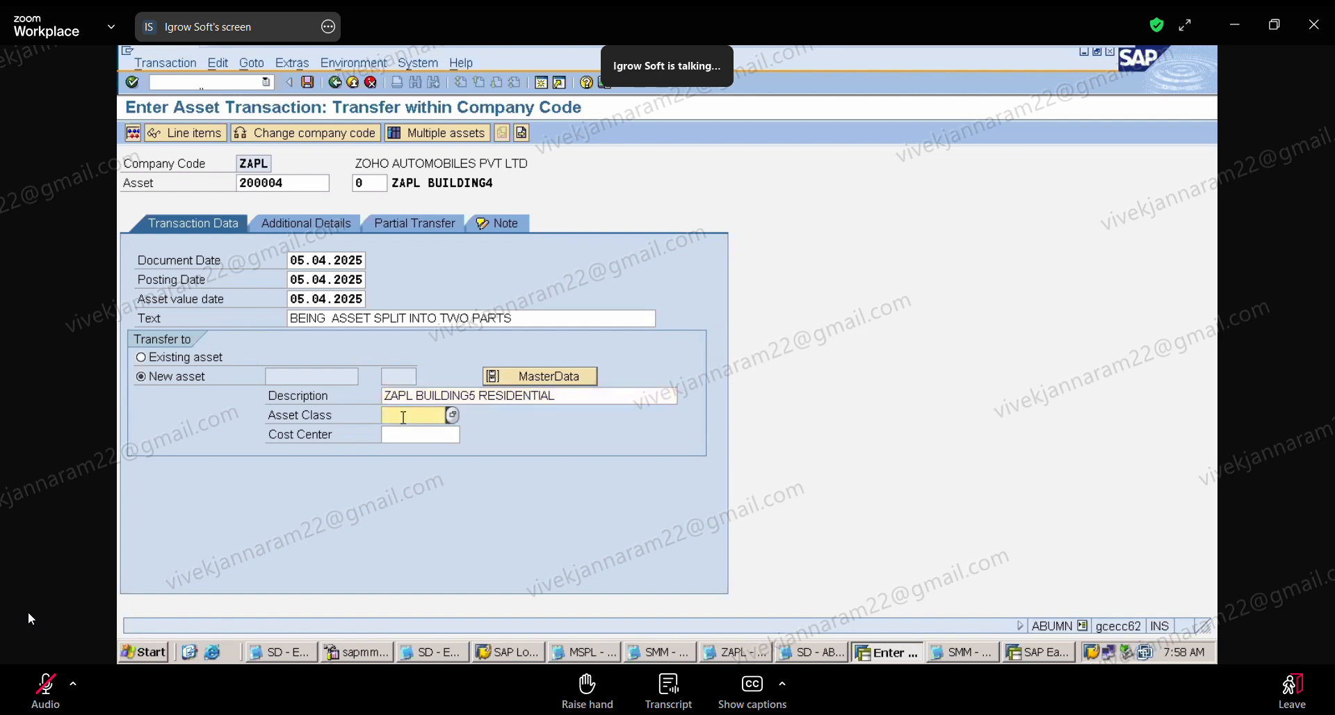
pyautogui.write('ZA')
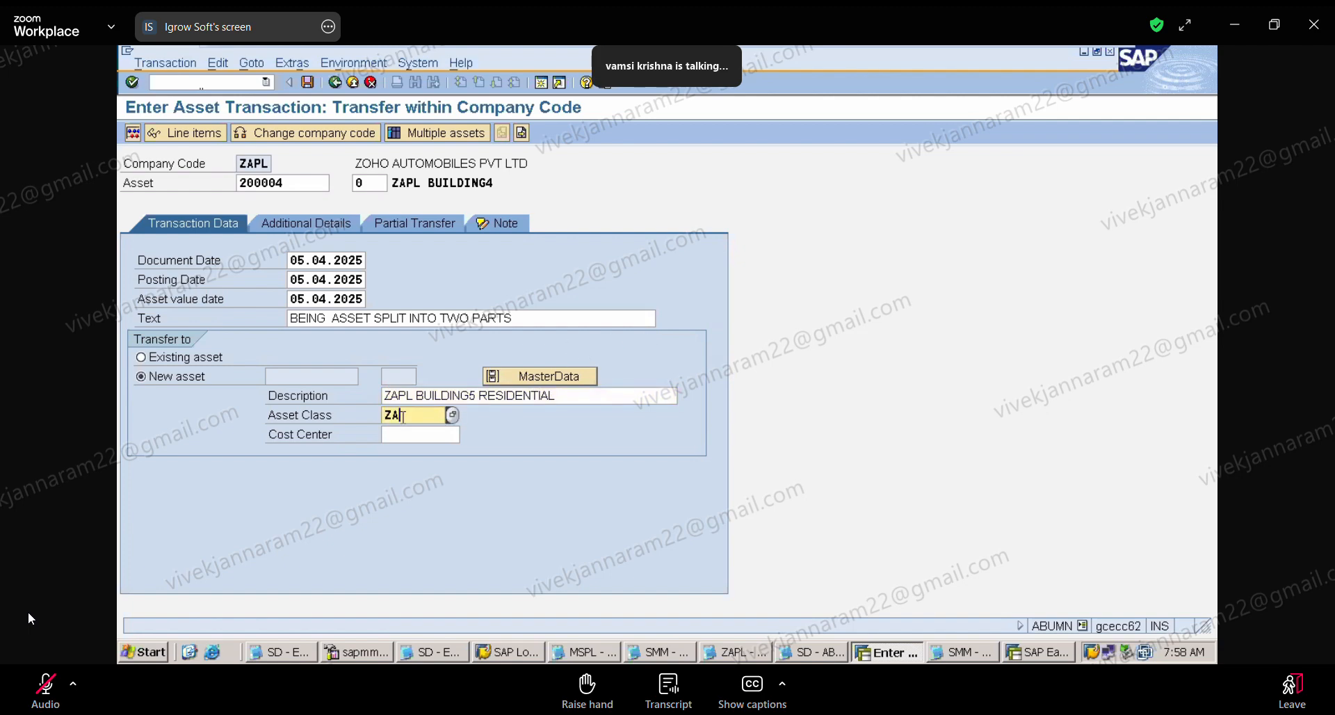
pyautogui.write('PLBUIL')
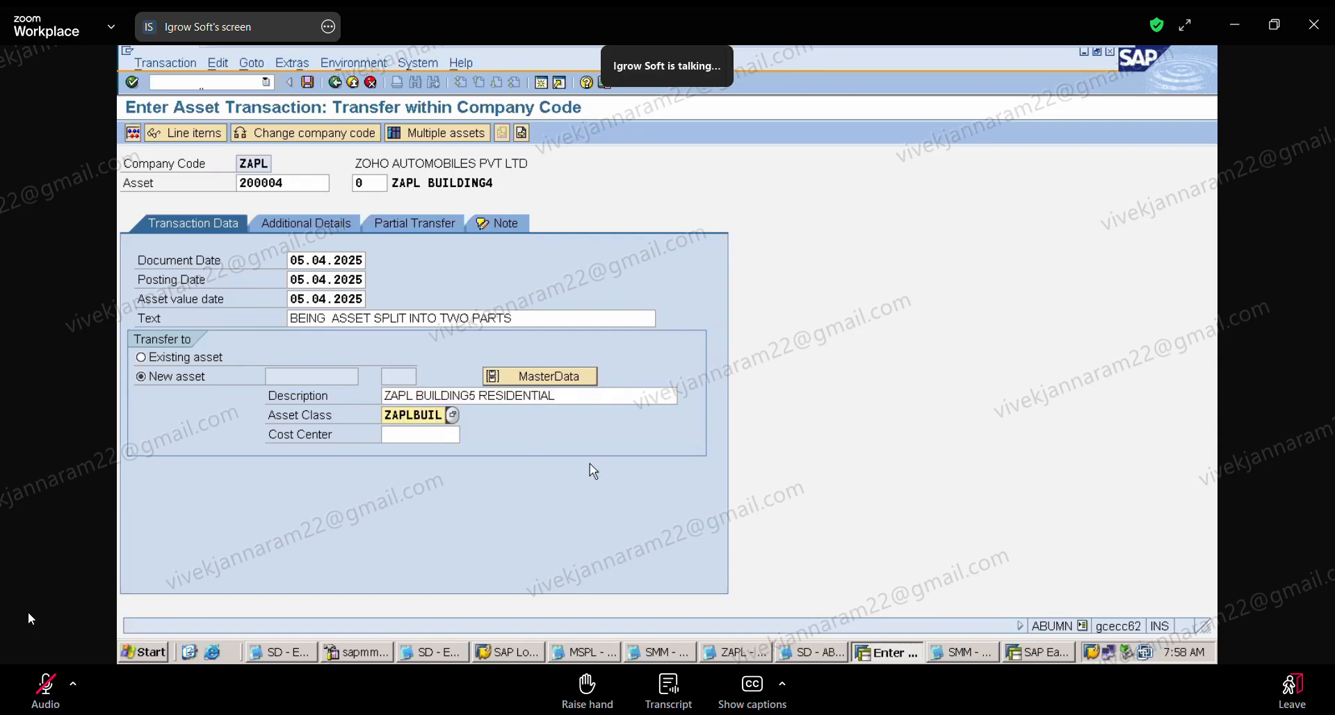
# Step: Check the new asset's master data form, and restart transaction ABUMN to discard the transfer entries
pyautogui.click(545, 384)
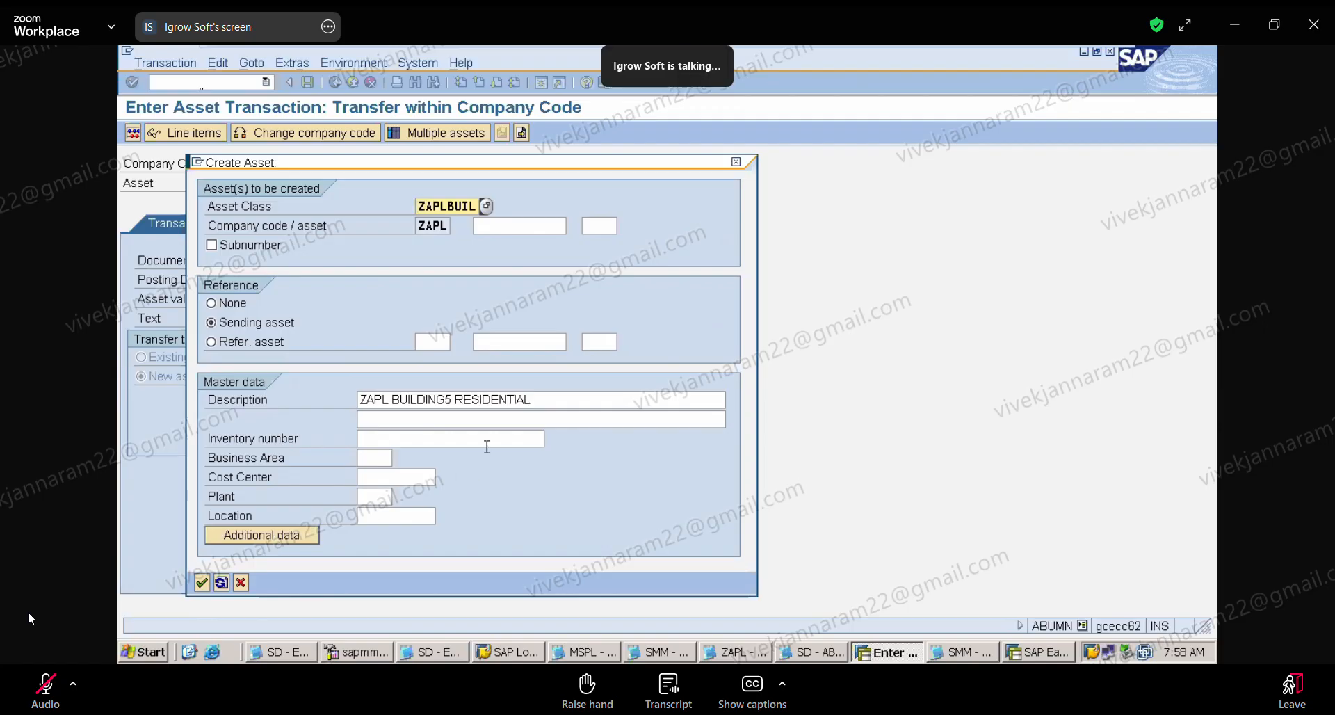
pyautogui.click(737, 164)
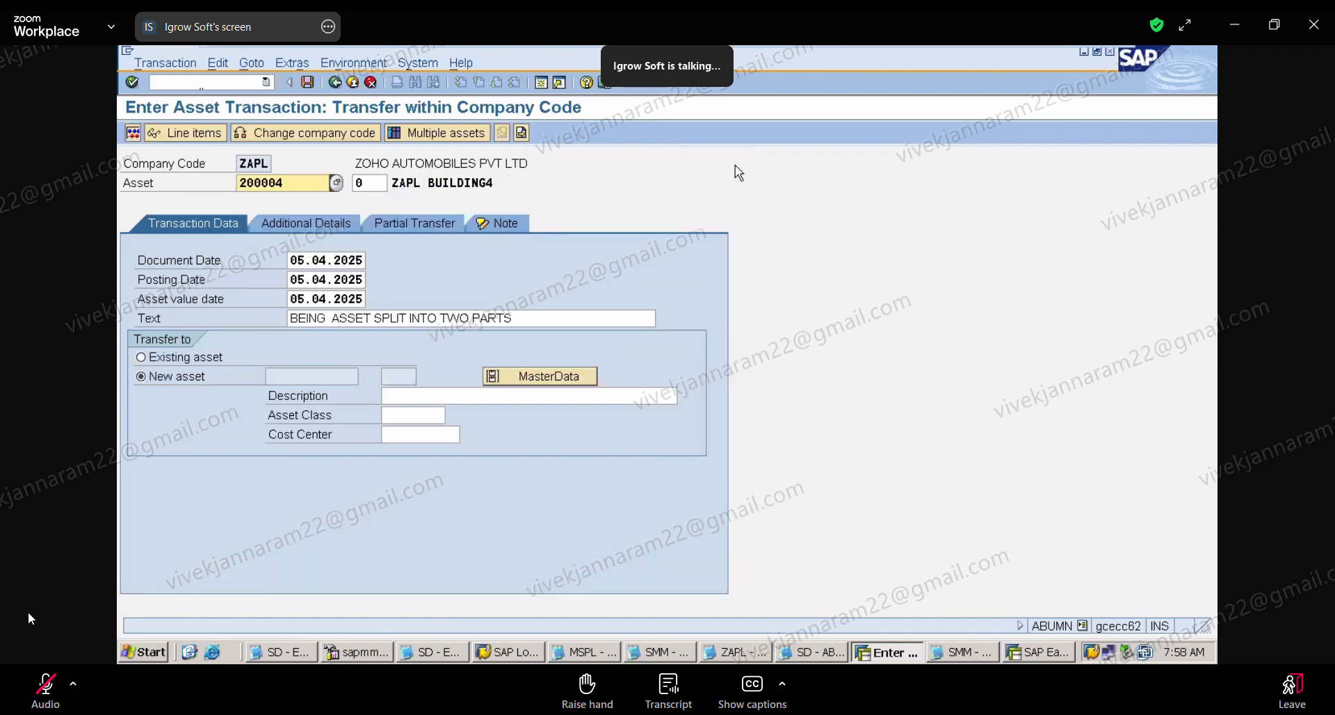
pyautogui.click(266, 82)
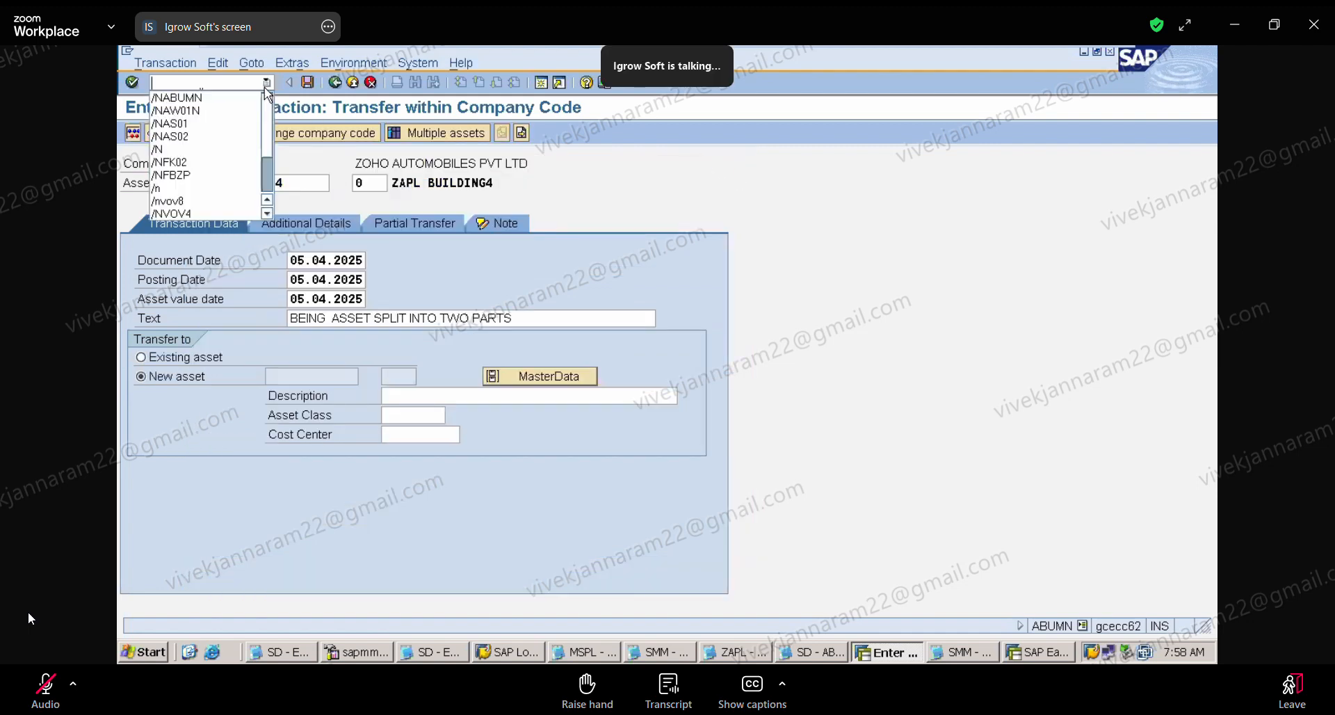
pyautogui.click(237, 96)
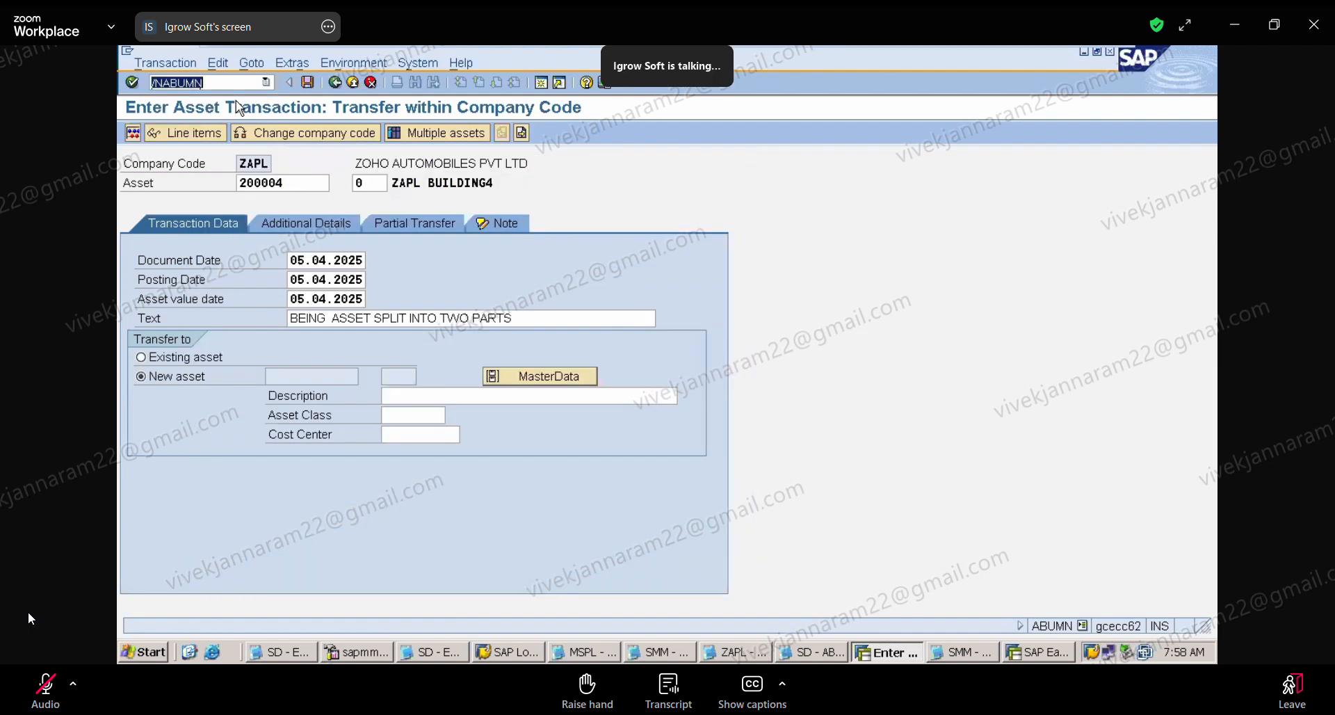
pyautogui.press('Return')
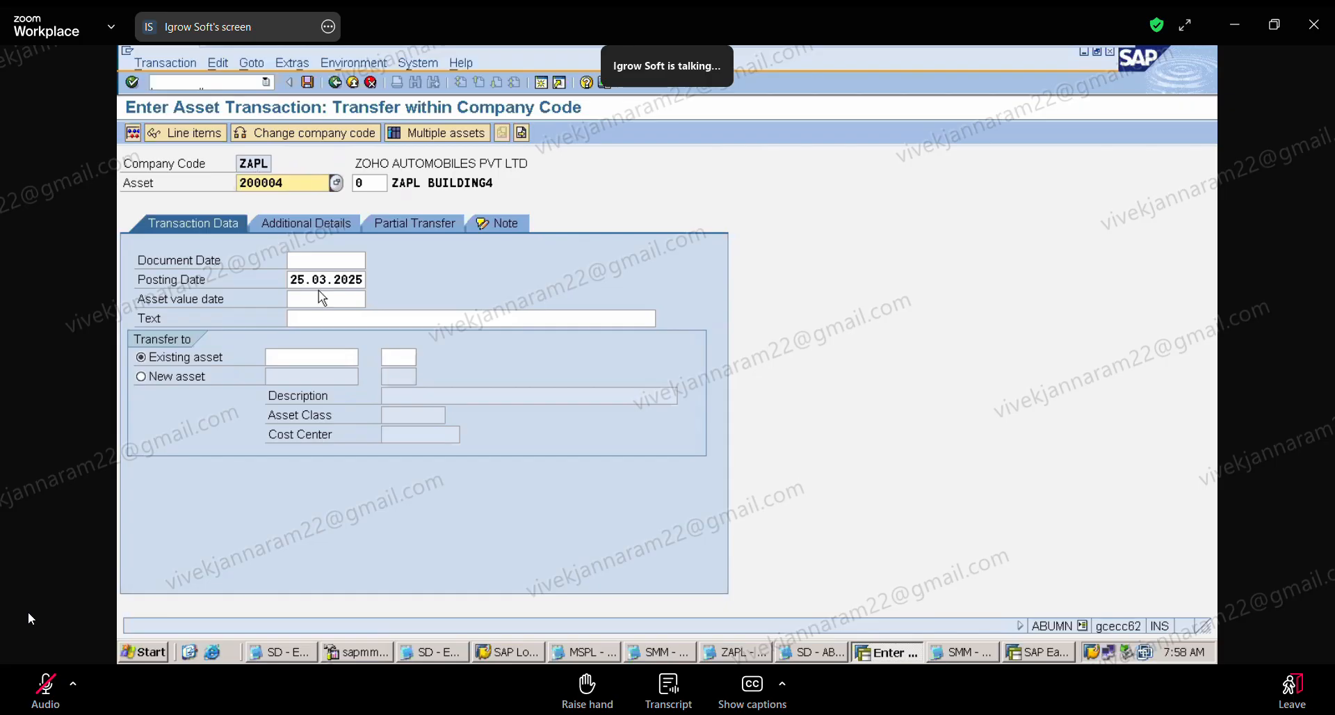
# Step: Set the transfer's document date, posting date and asset value date to 05.04.2025
pyautogui.click(308, 261)
pyautogui.click(314, 277)
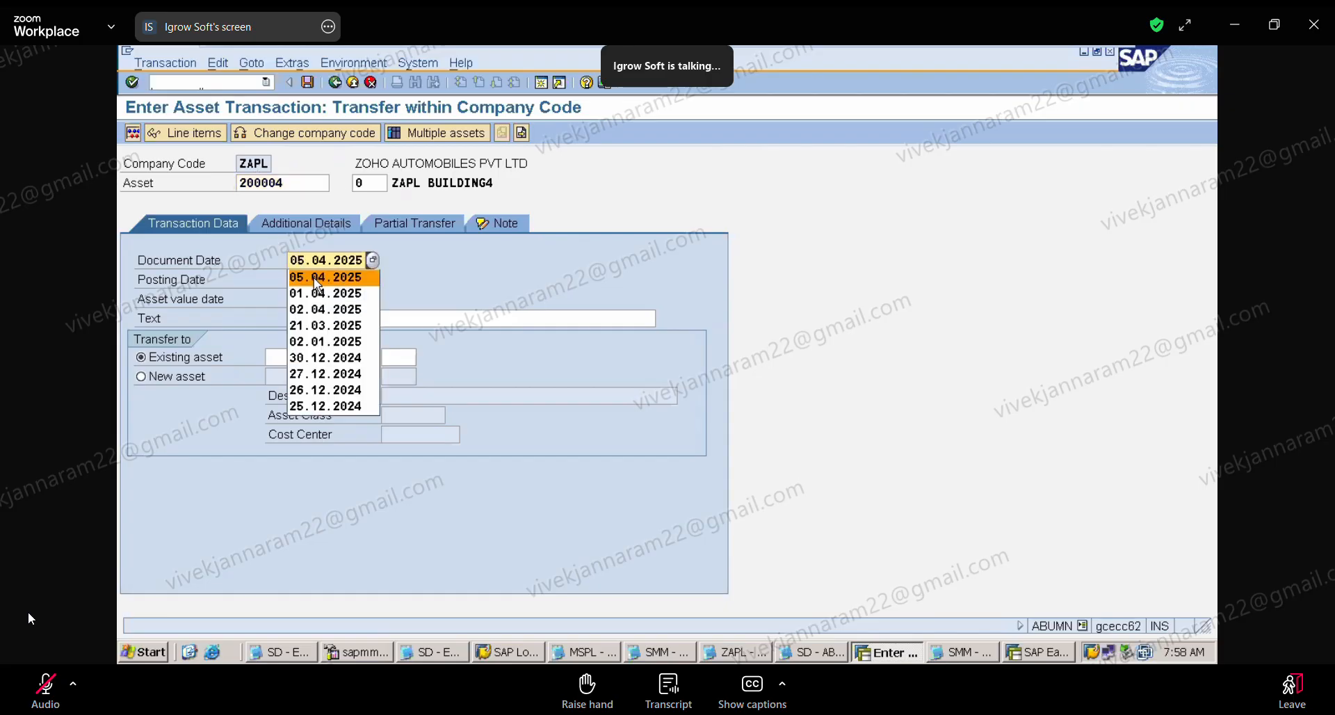
pyautogui.click(289, 284)
pyautogui.press('Delete')
pyautogui.press('Delete')
pyautogui.press('Delete')
pyautogui.press('Delete')
pyautogui.press('Delete')
pyautogui.press('Delete')
pyautogui.press('Delete')
pyautogui.press('Delete')
pyautogui.press('Delete')
pyautogui.press('Delete')
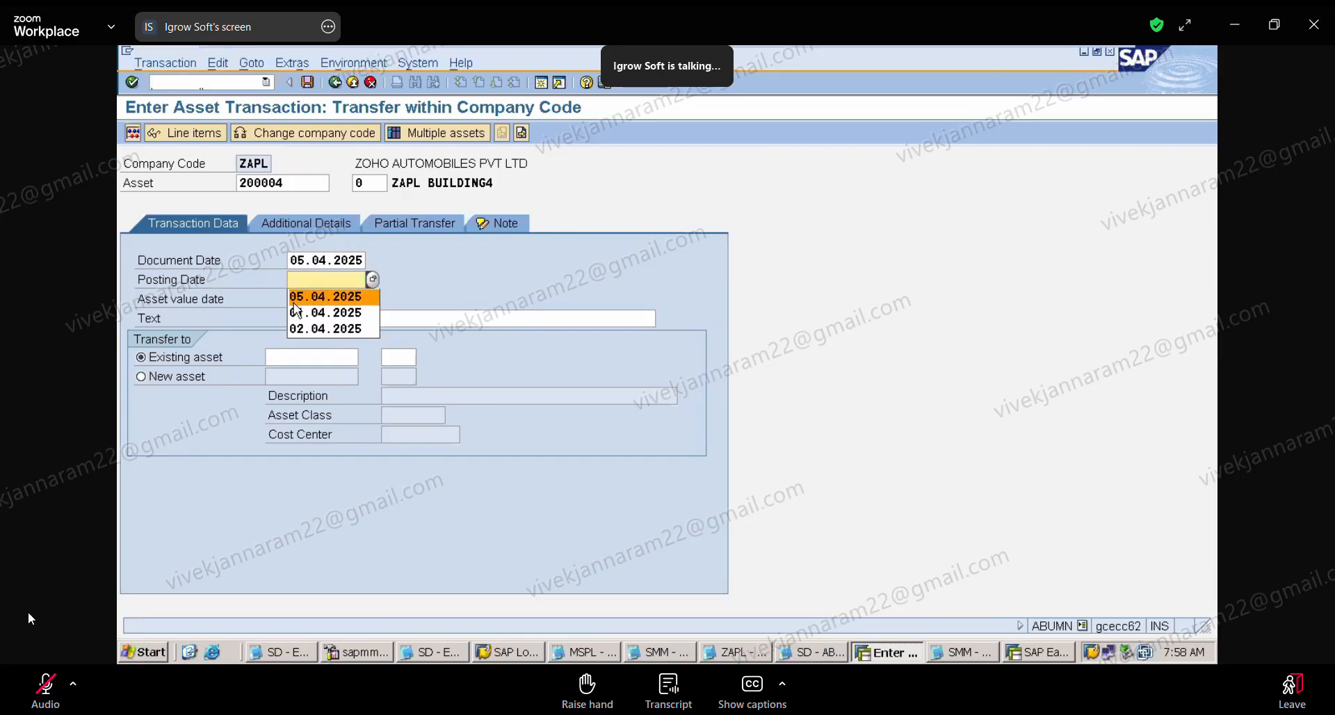
pyautogui.click(292, 297)
pyautogui.click(291, 298)
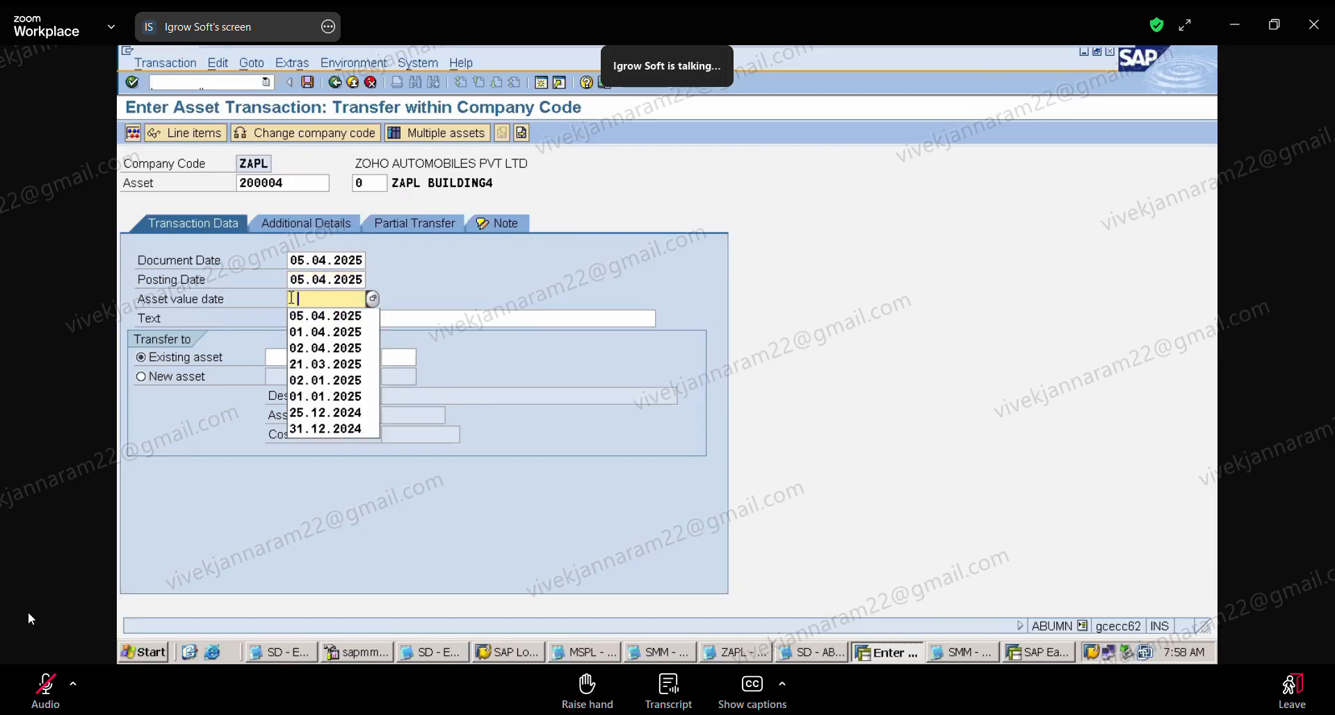
pyautogui.click(300, 309)
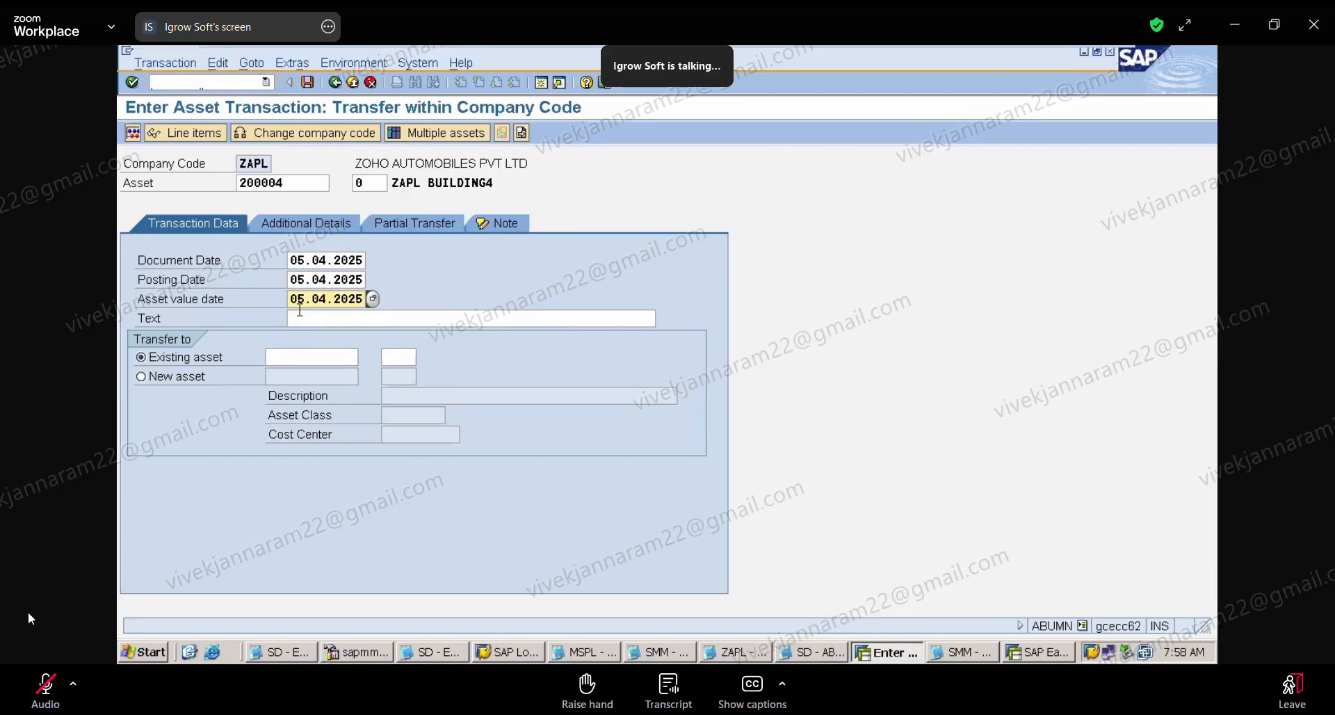
# Step: Enter the text "BEING ASSET SPLIT INTO TWO PARTS" and choose a new asset as the transfer target
pyautogui.click(300, 312)
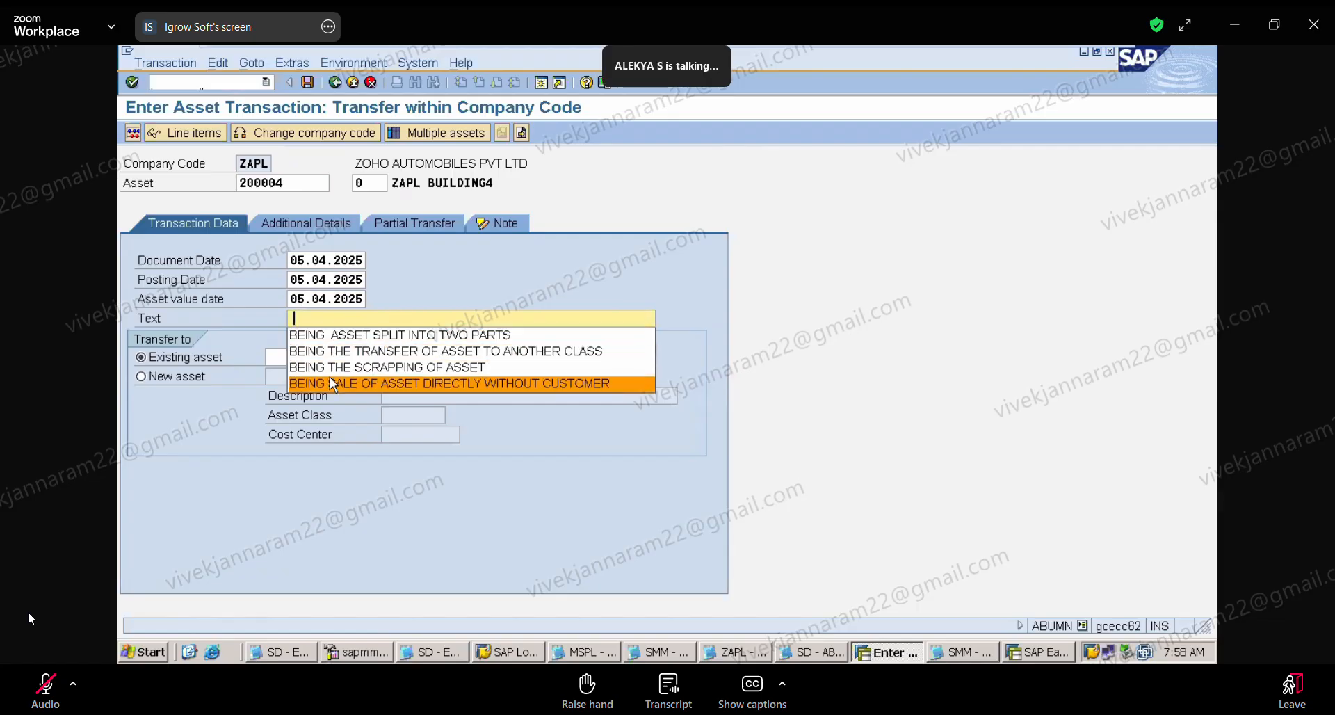
pyautogui.click(341, 335)
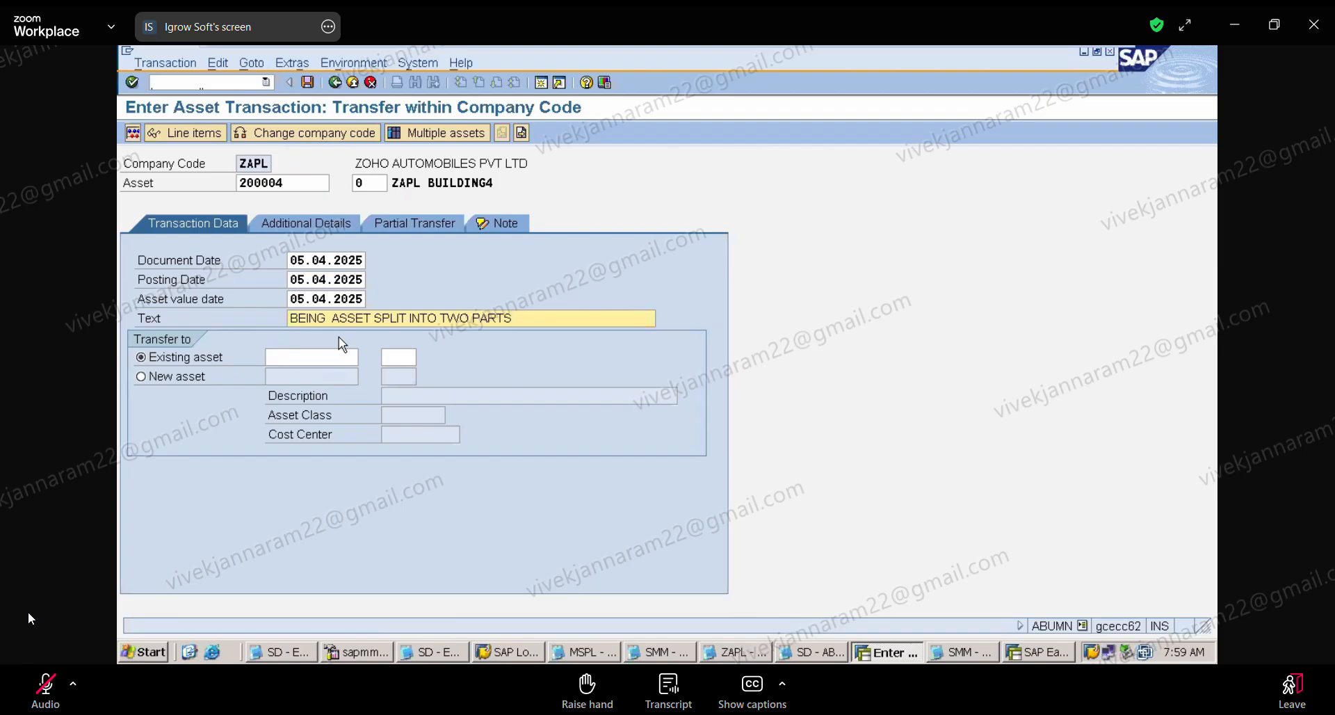
pyautogui.click(141, 376)
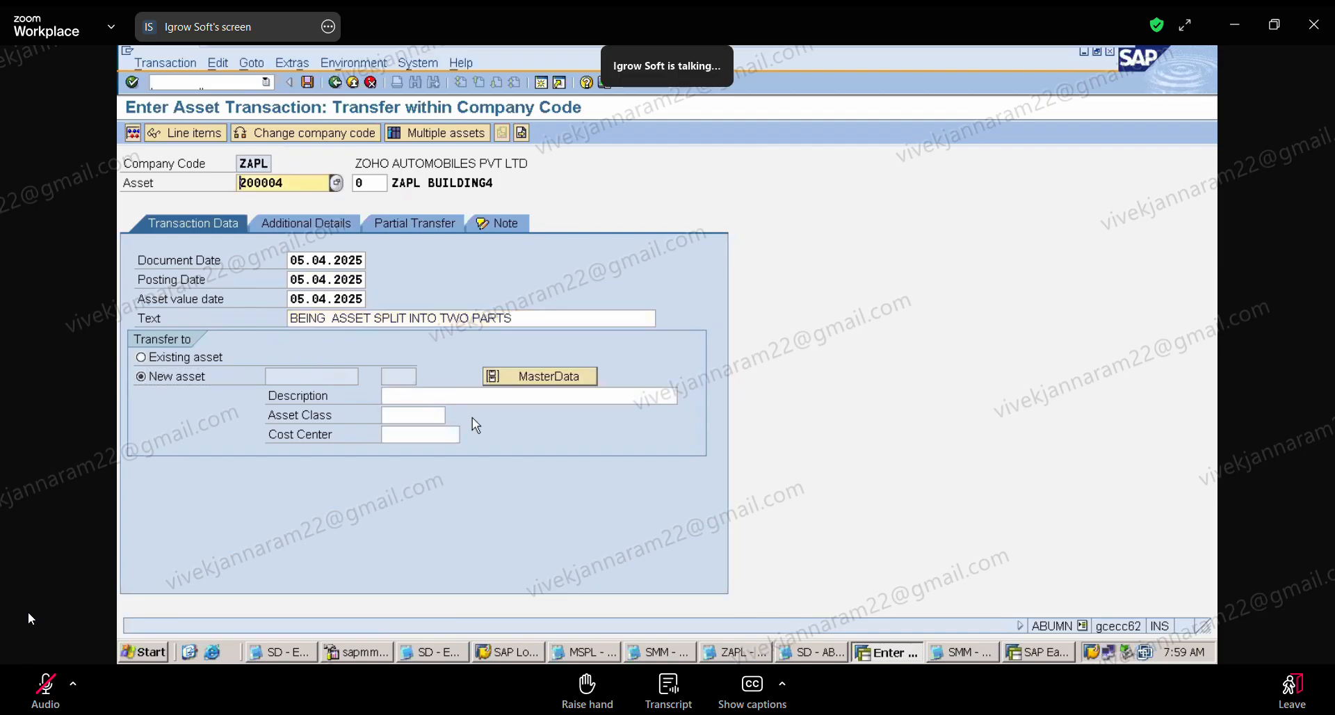
# Step: Describe the new asset as "ZAPL BUILDING5 RESIDENTIAL" and assign it to asset class ZAPLBUIL
pyautogui.click(430, 394)
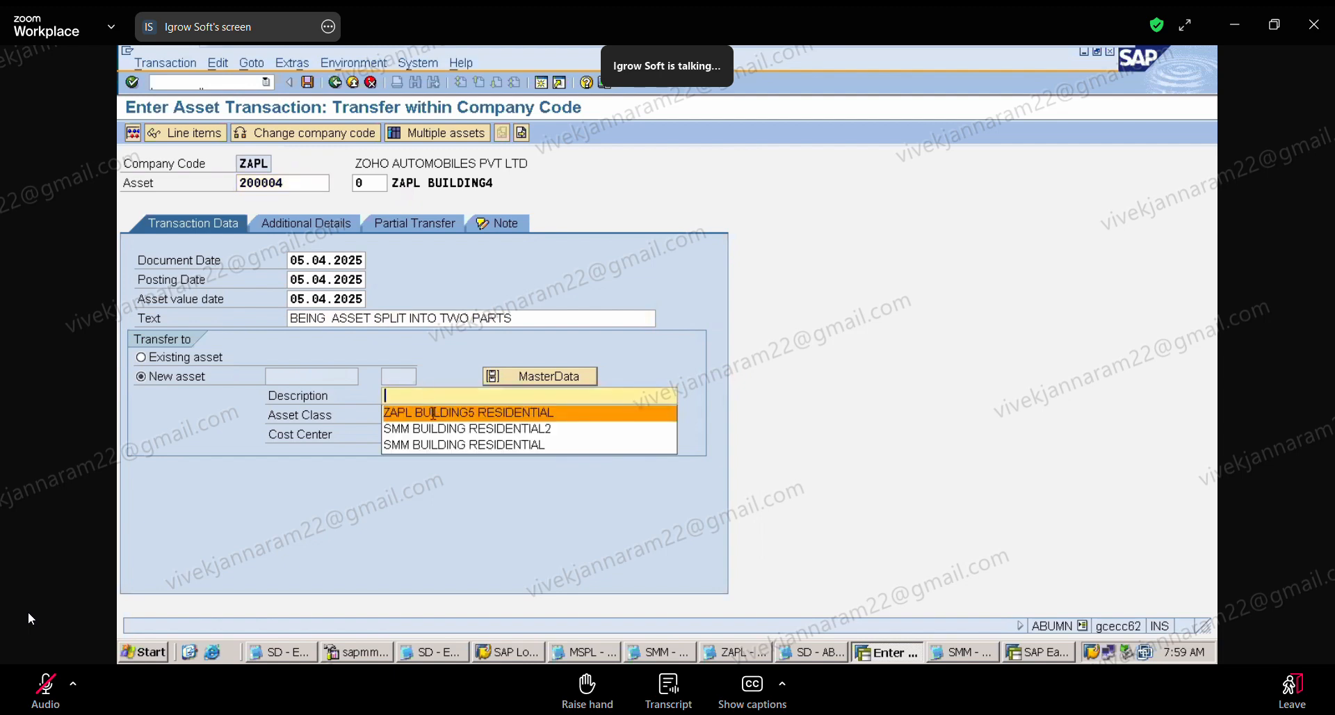
pyautogui.click(435, 413)
pyautogui.click(384, 416)
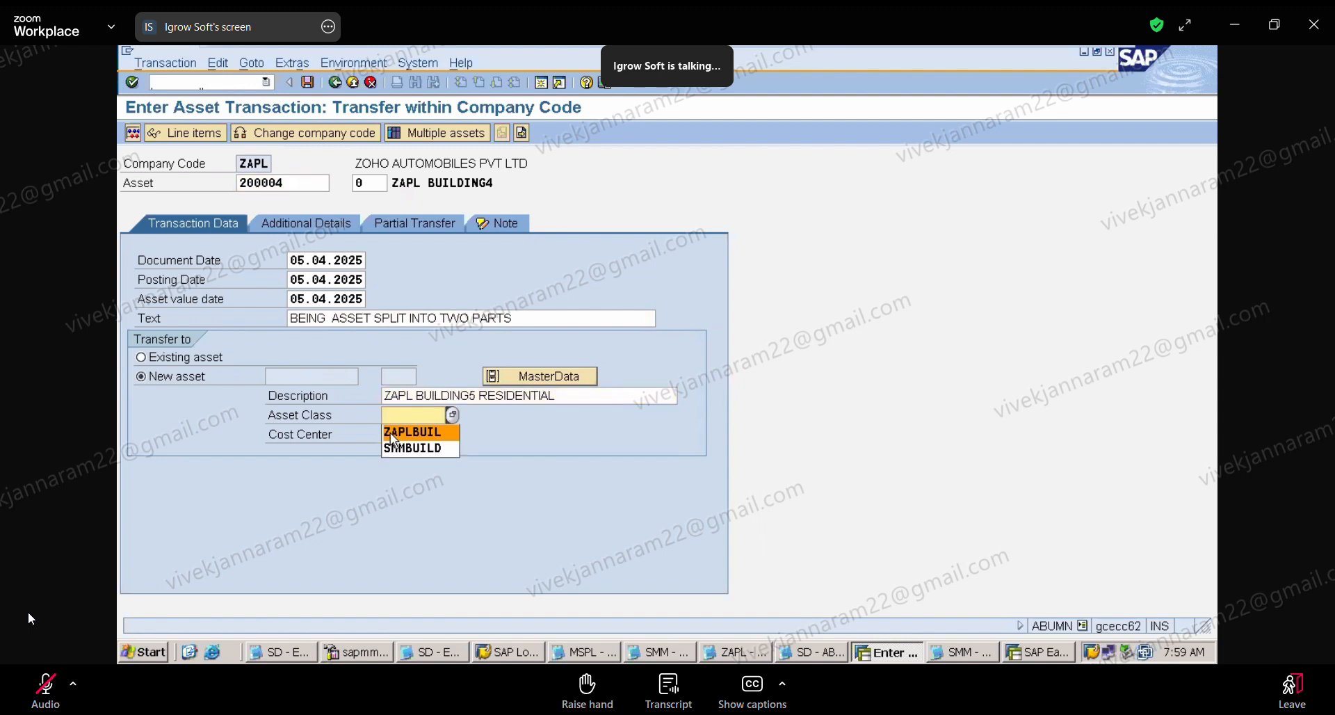
pyautogui.click(413, 432)
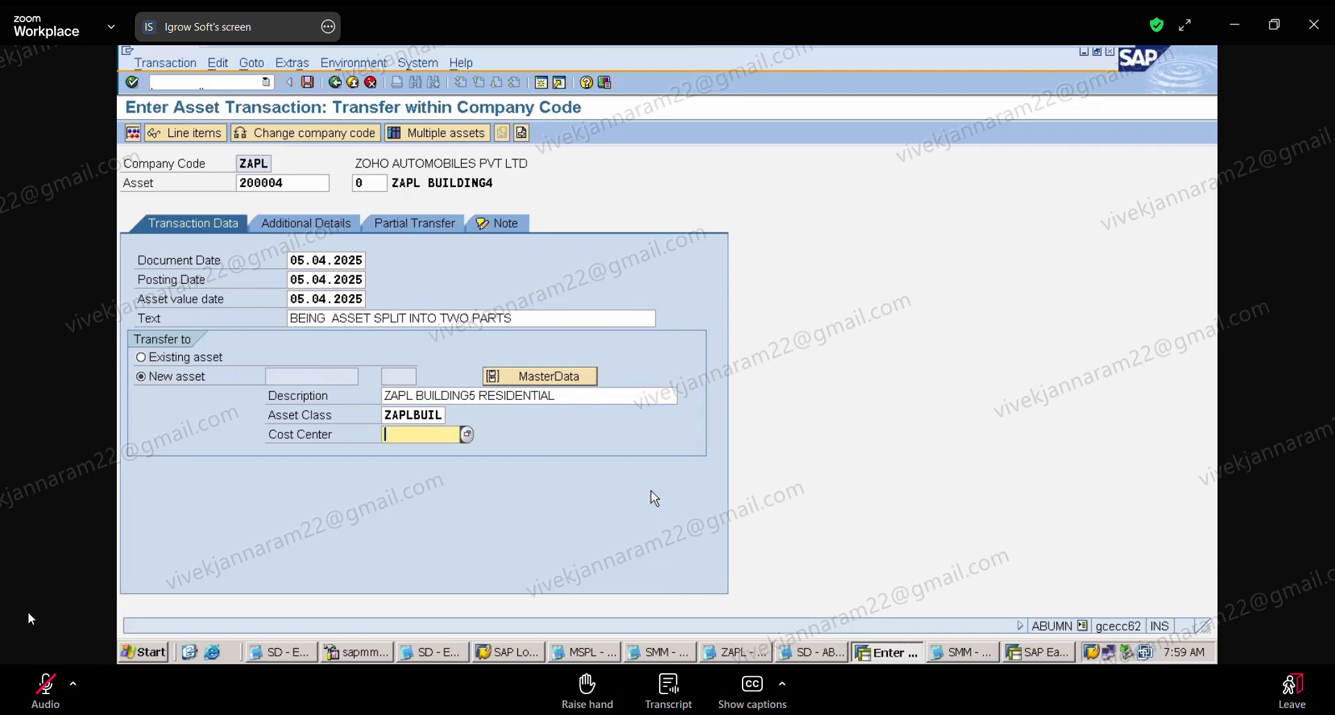
# Step: Open the new asset's additional master data and set its capitalization date to 05.04.2025
pyautogui.click(574, 386)
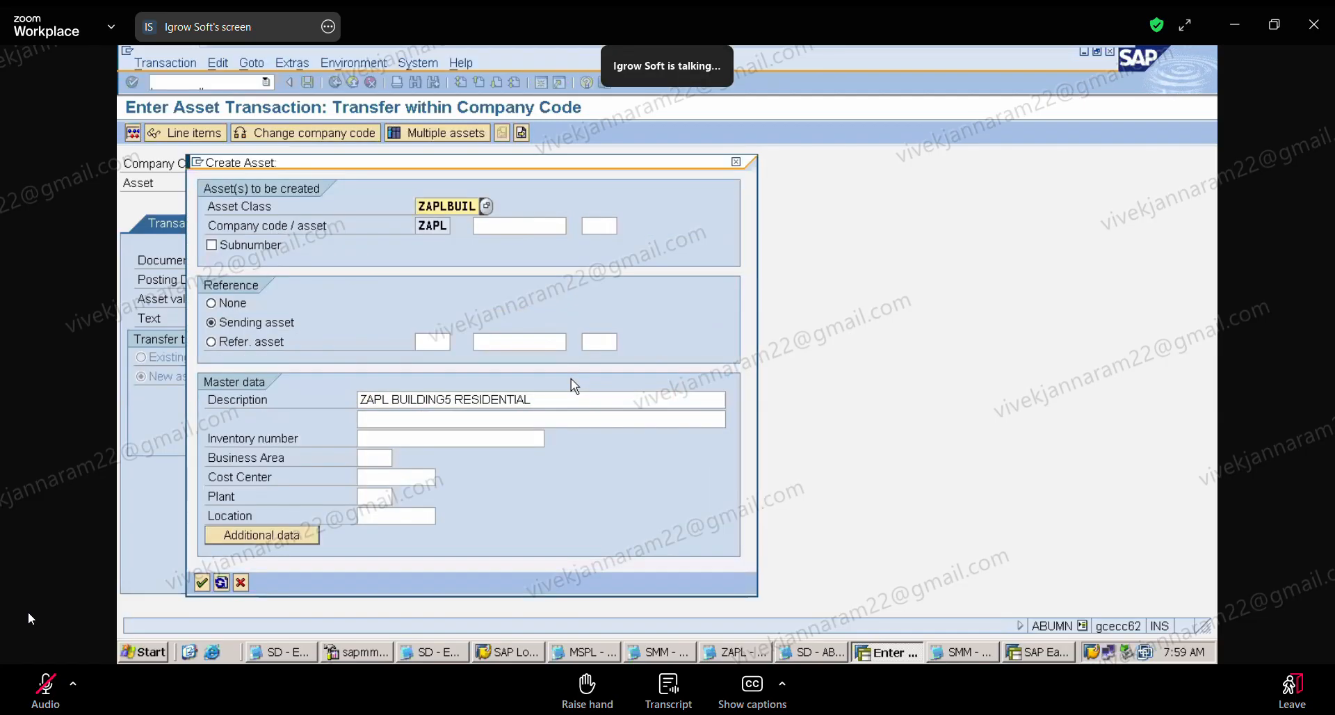
pyautogui.click(266, 541)
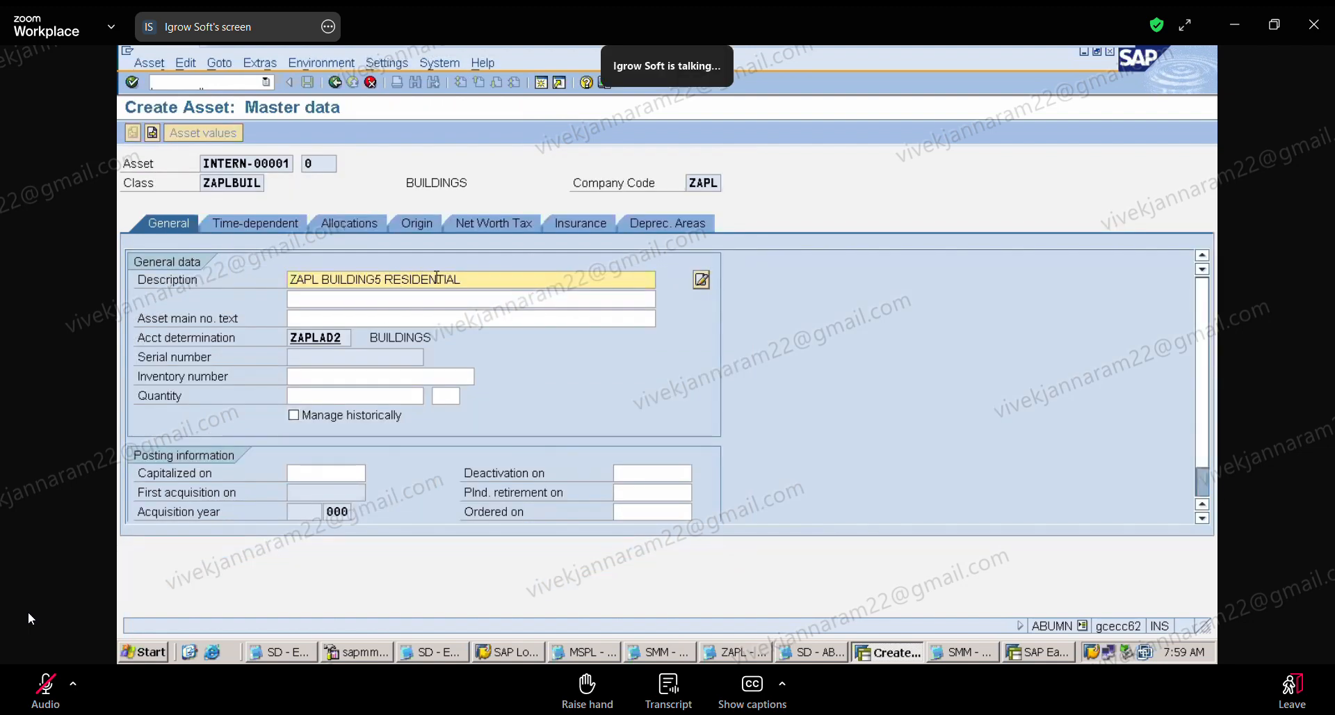
pyautogui.click(331, 474)
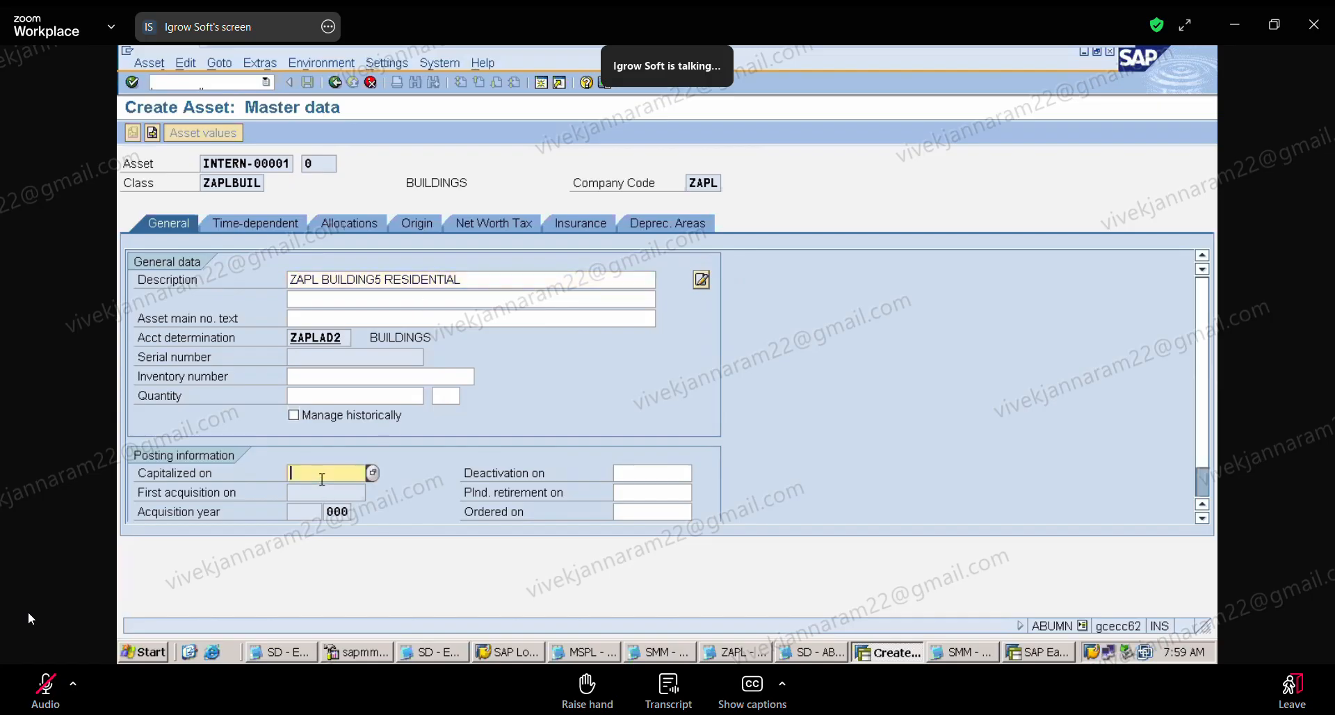
pyautogui.click(372, 473)
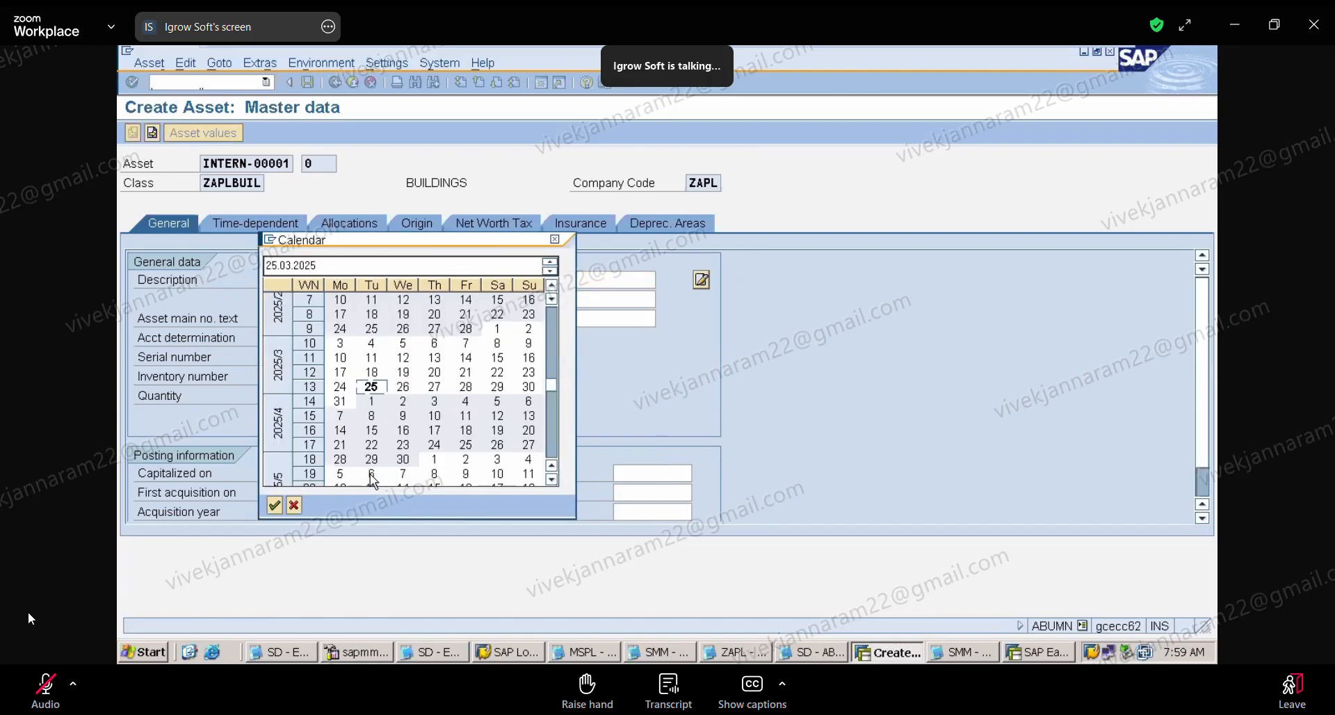
pyautogui.doubleClick(494, 405)
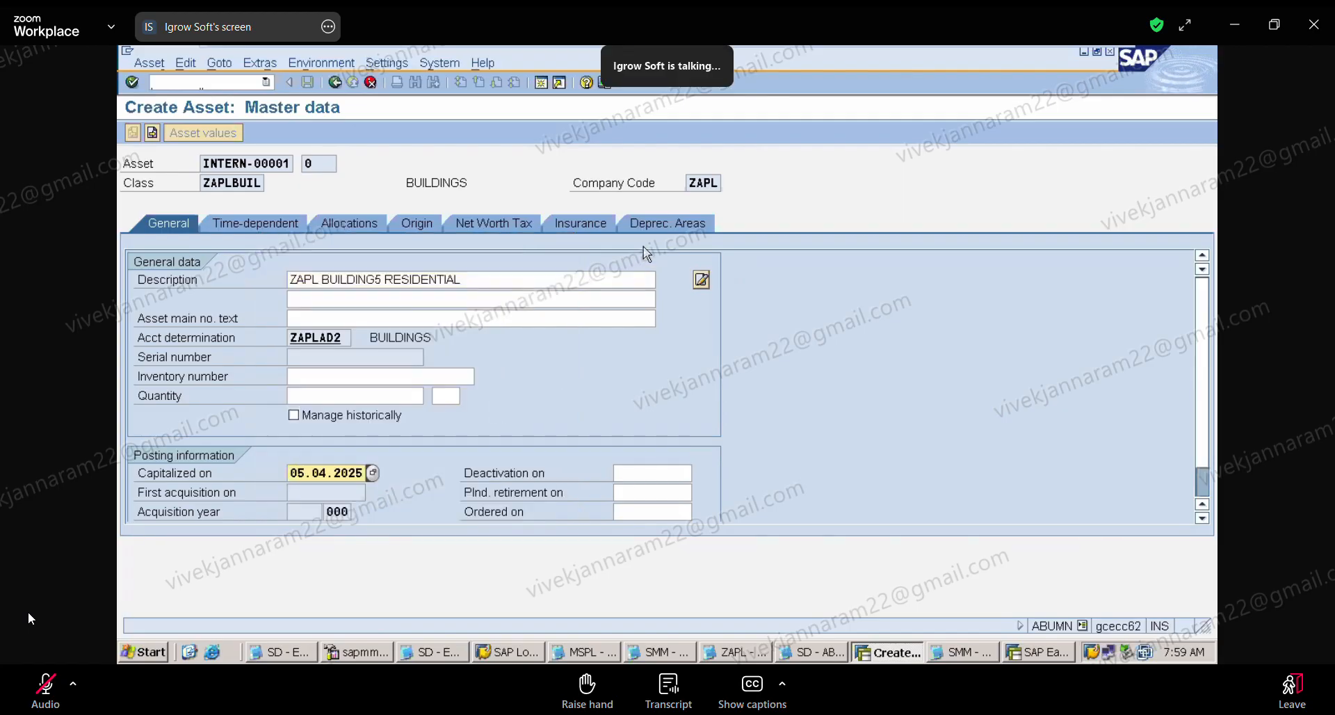
# Step: Give book depreciation area 01 key ZAP1, useful life 10 and start date 05.04.2025, and confirm the new asset's creation
pyautogui.click(660, 227)
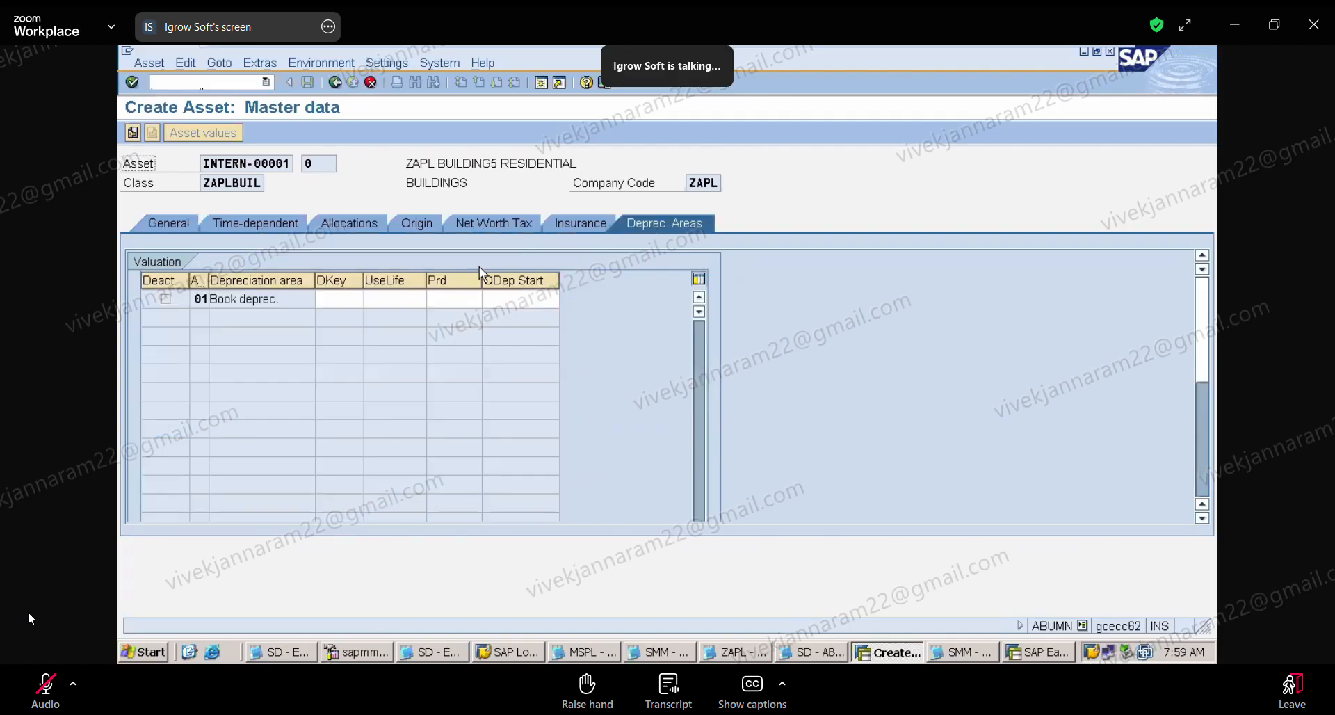
pyautogui.click(334, 299)
pyautogui.click(334, 299)
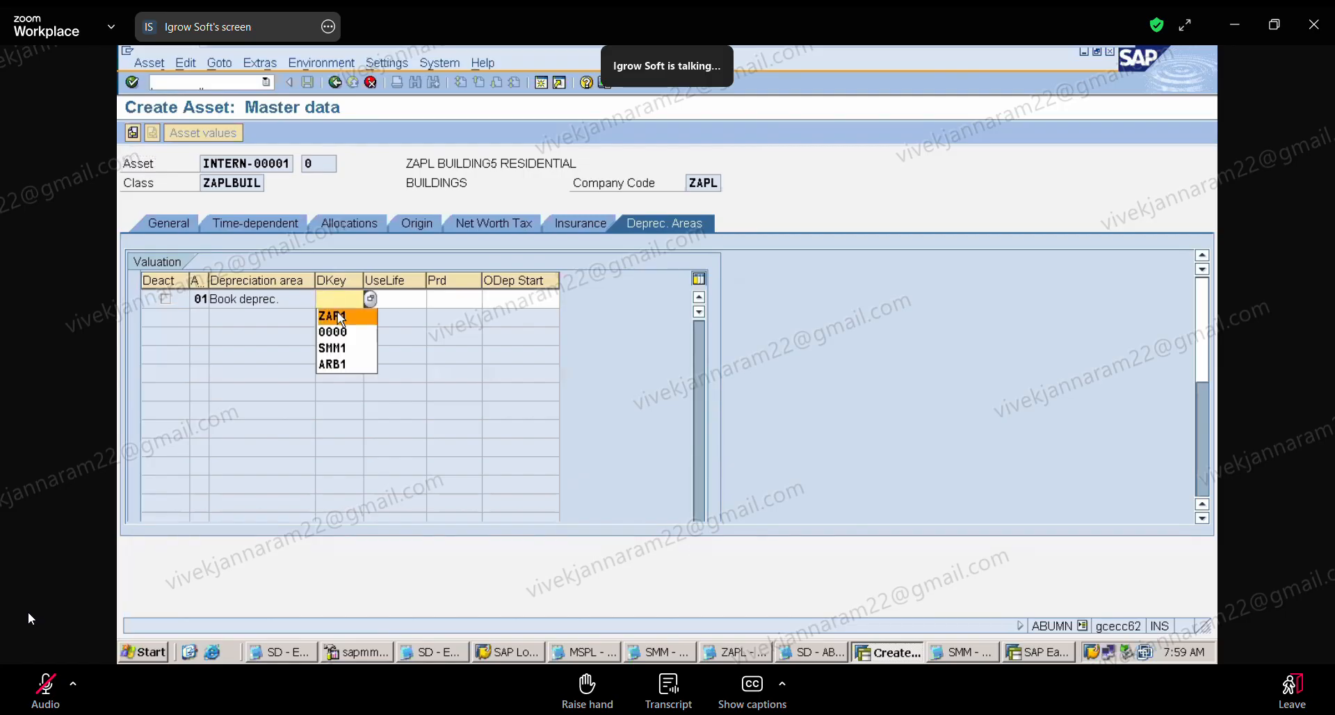
pyautogui.click(337, 311)
pyautogui.click(380, 301)
pyautogui.click(382, 300)
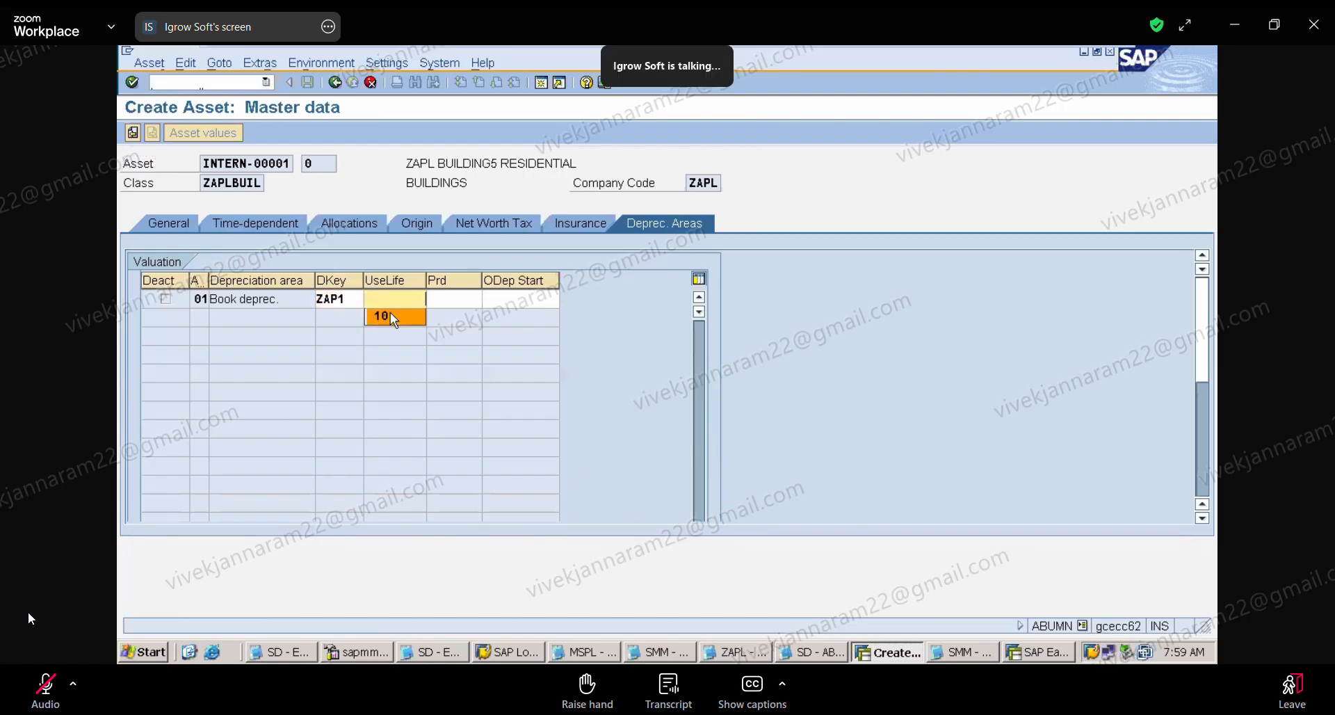
pyautogui.click(392, 317)
pyautogui.click(472, 300)
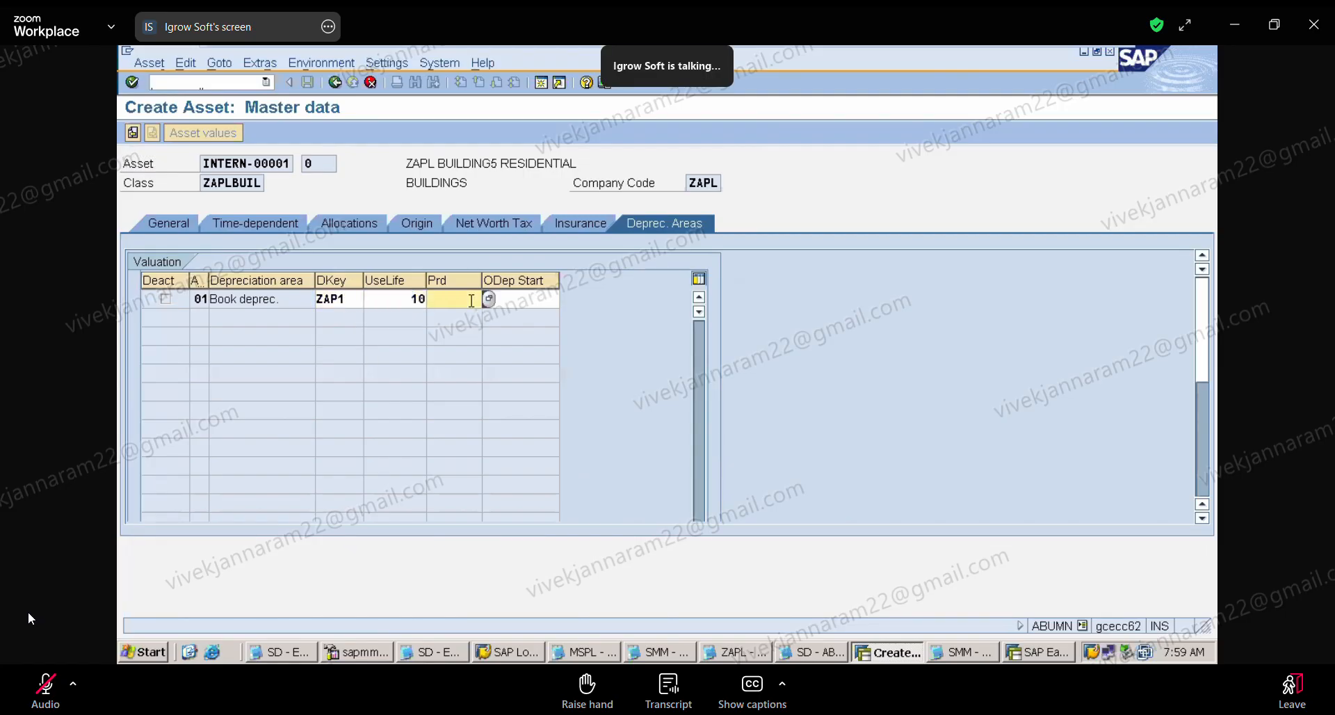
pyautogui.click(515, 300)
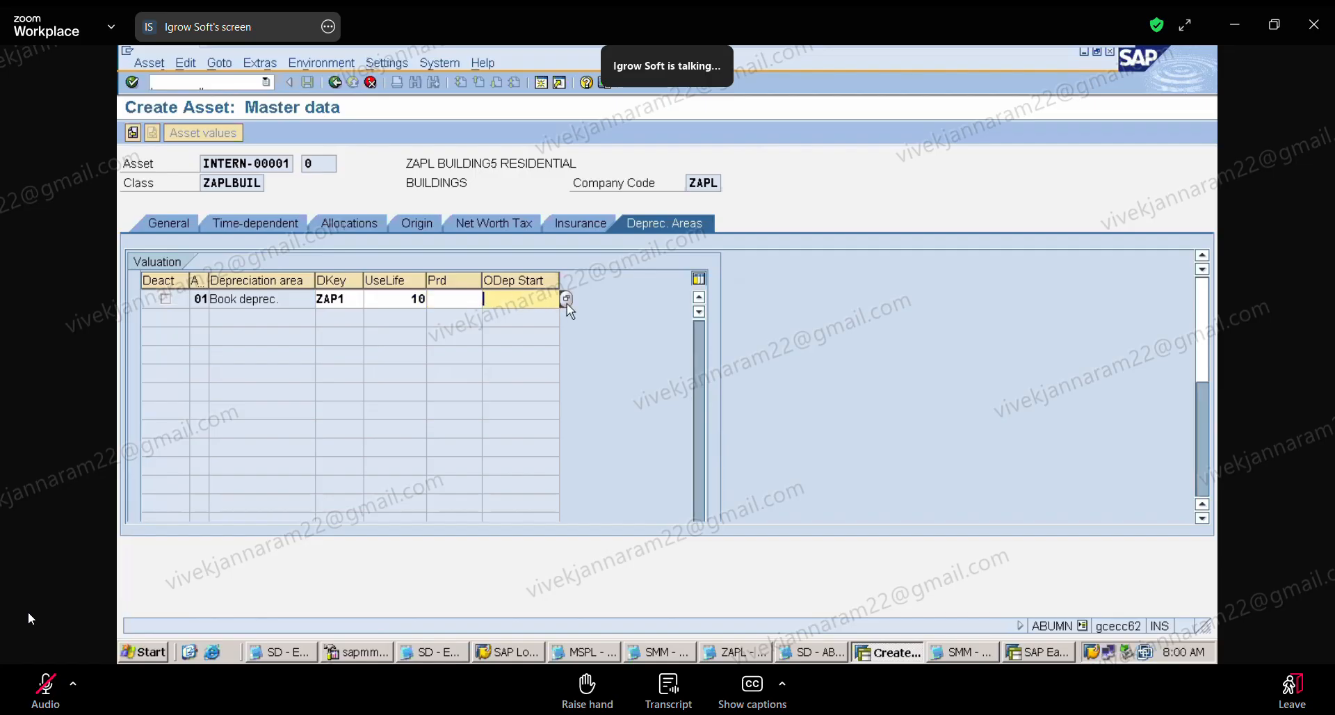
pyautogui.click(566, 303)
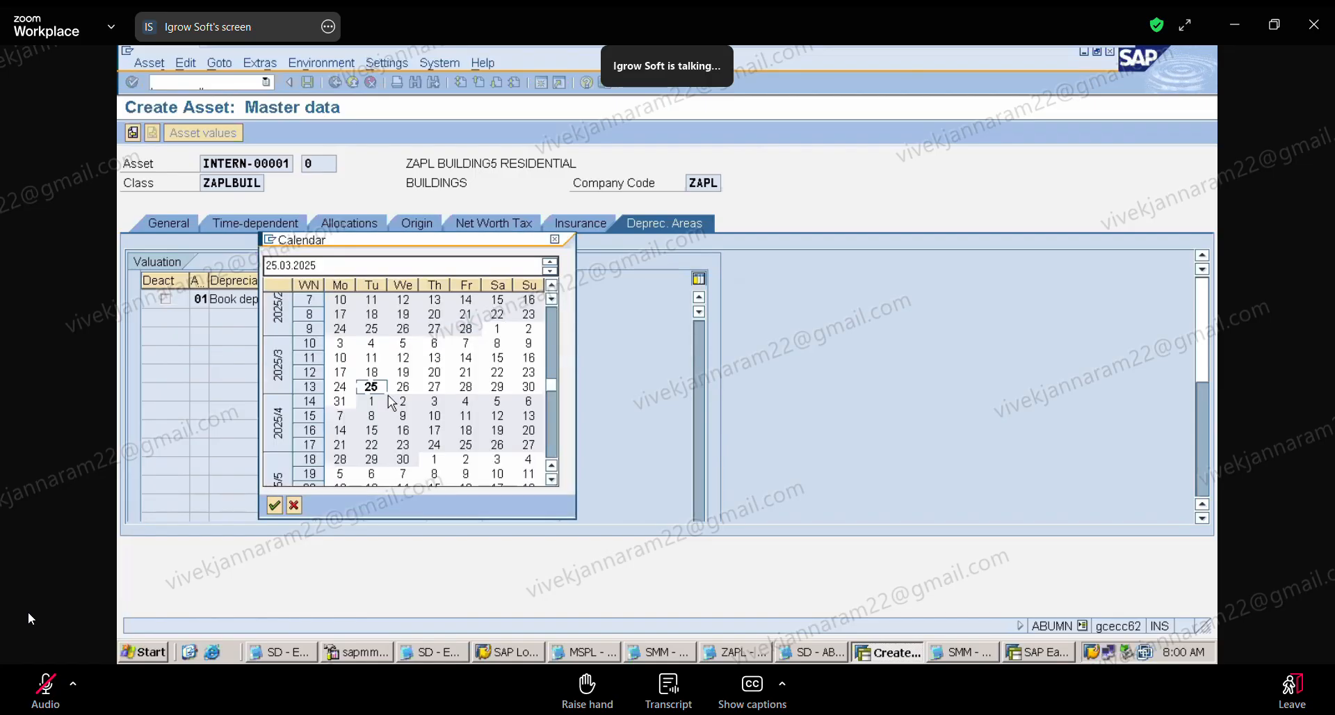
pyautogui.doubleClick(497, 403)
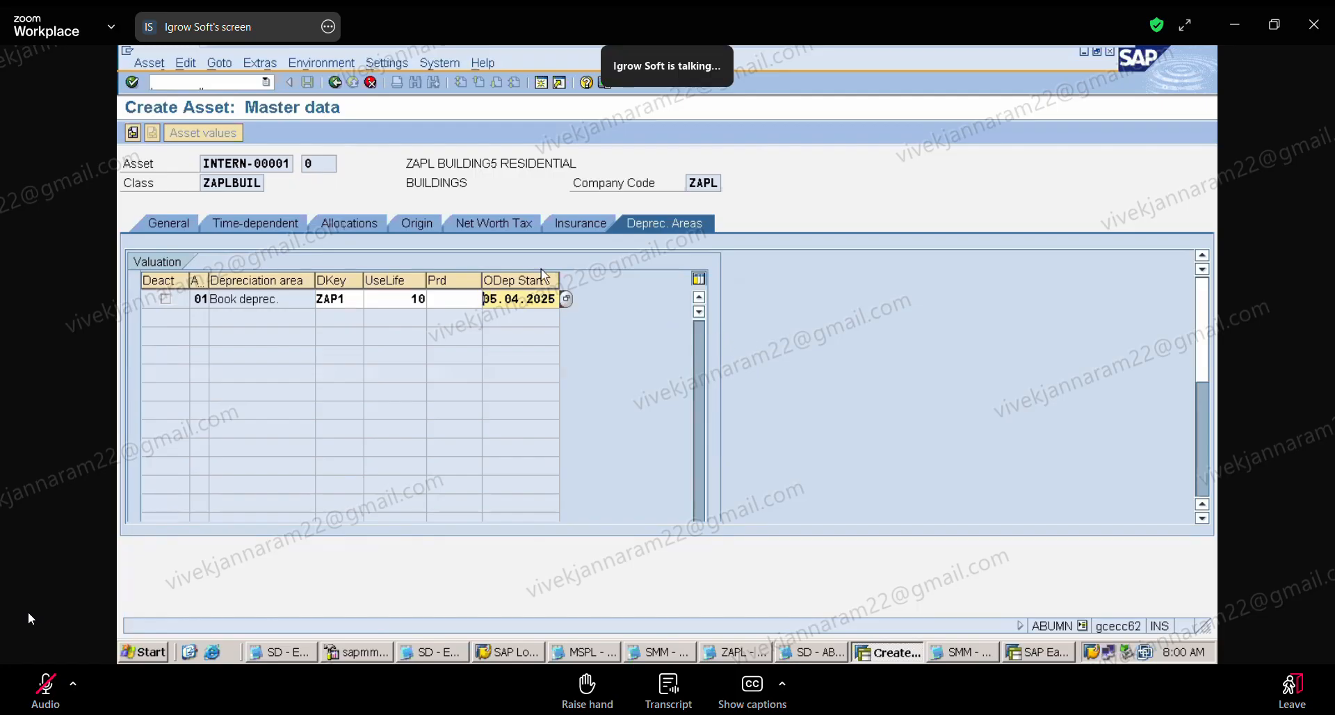
pyautogui.click(336, 83)
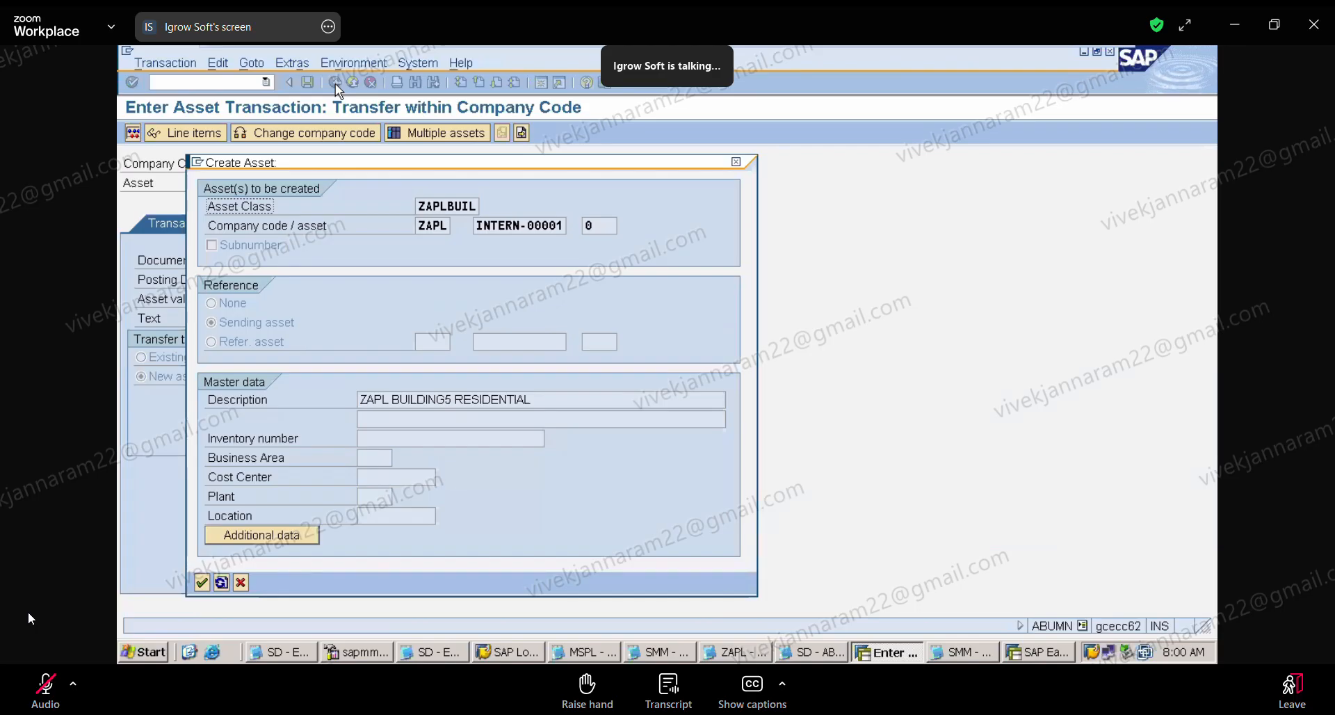
pyautogui.click(203, 582)
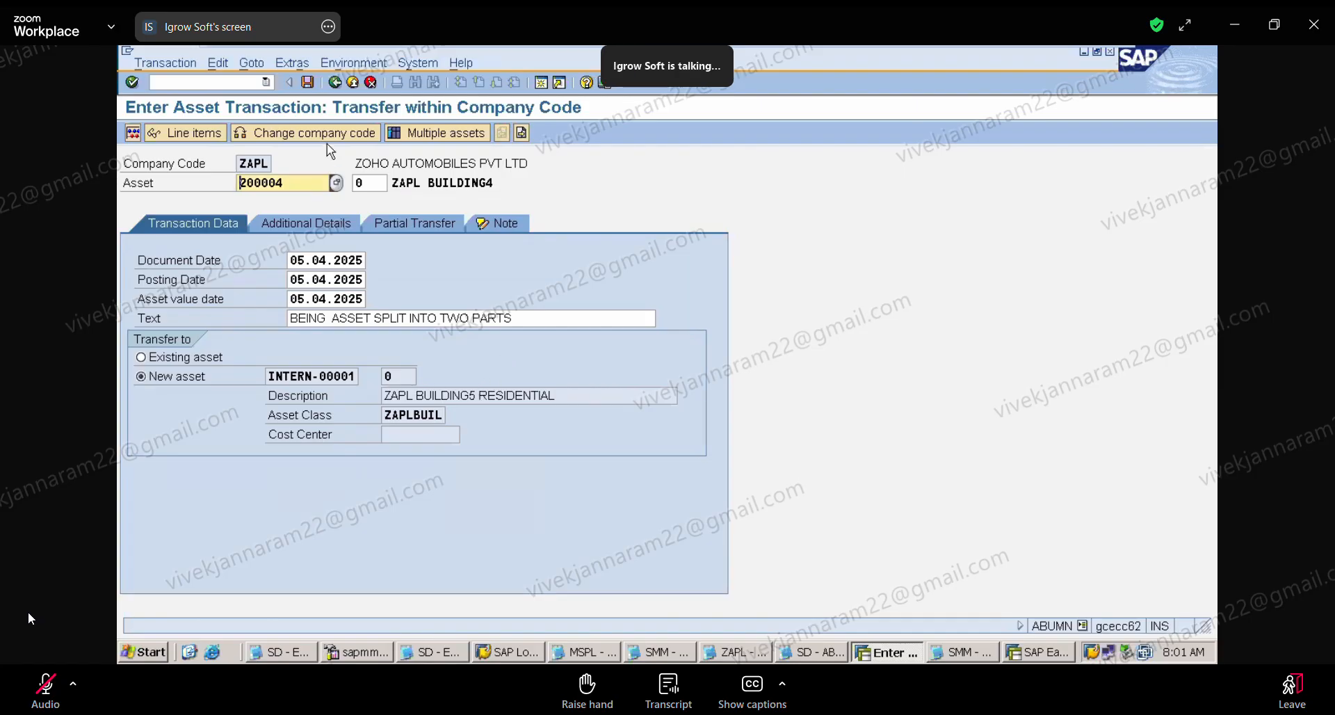
# Step: Restart transaction ABUMN to discard the transfer entries
pyautogui.click(267, 82)
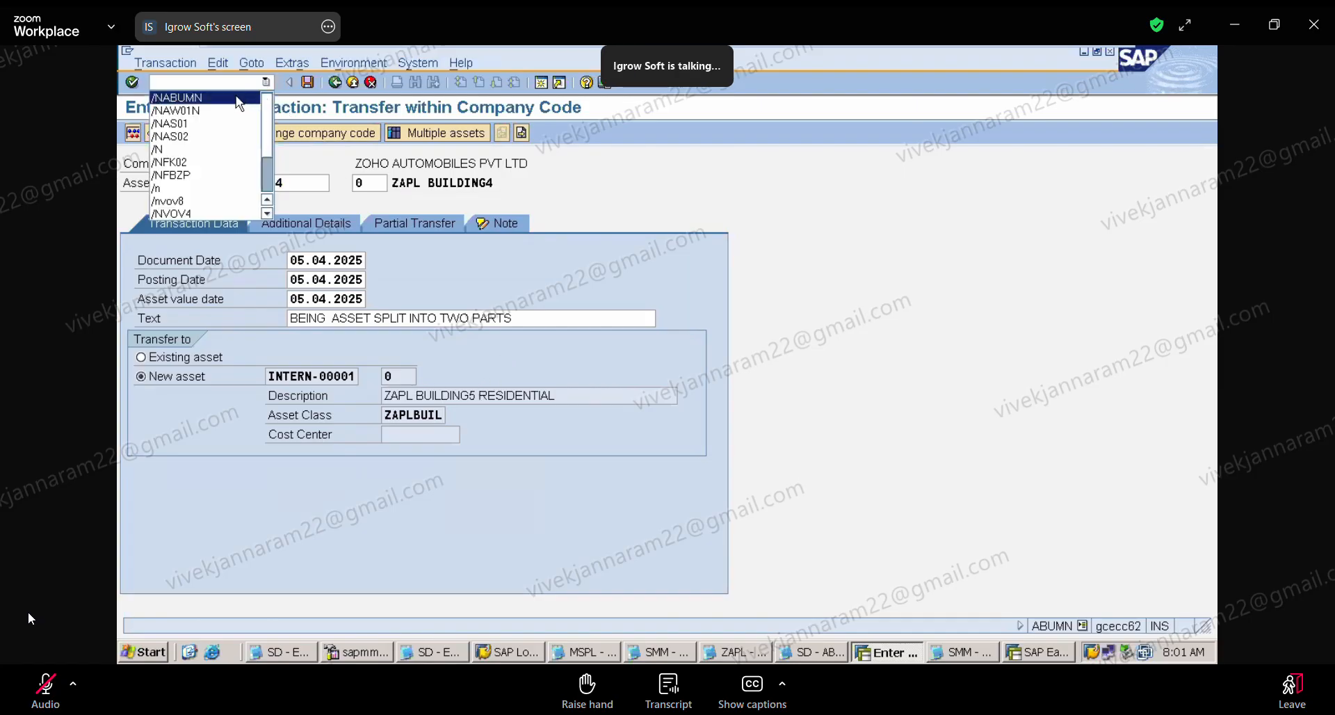
pyautogui.click(235, 95)
pyautogui.press('Return')
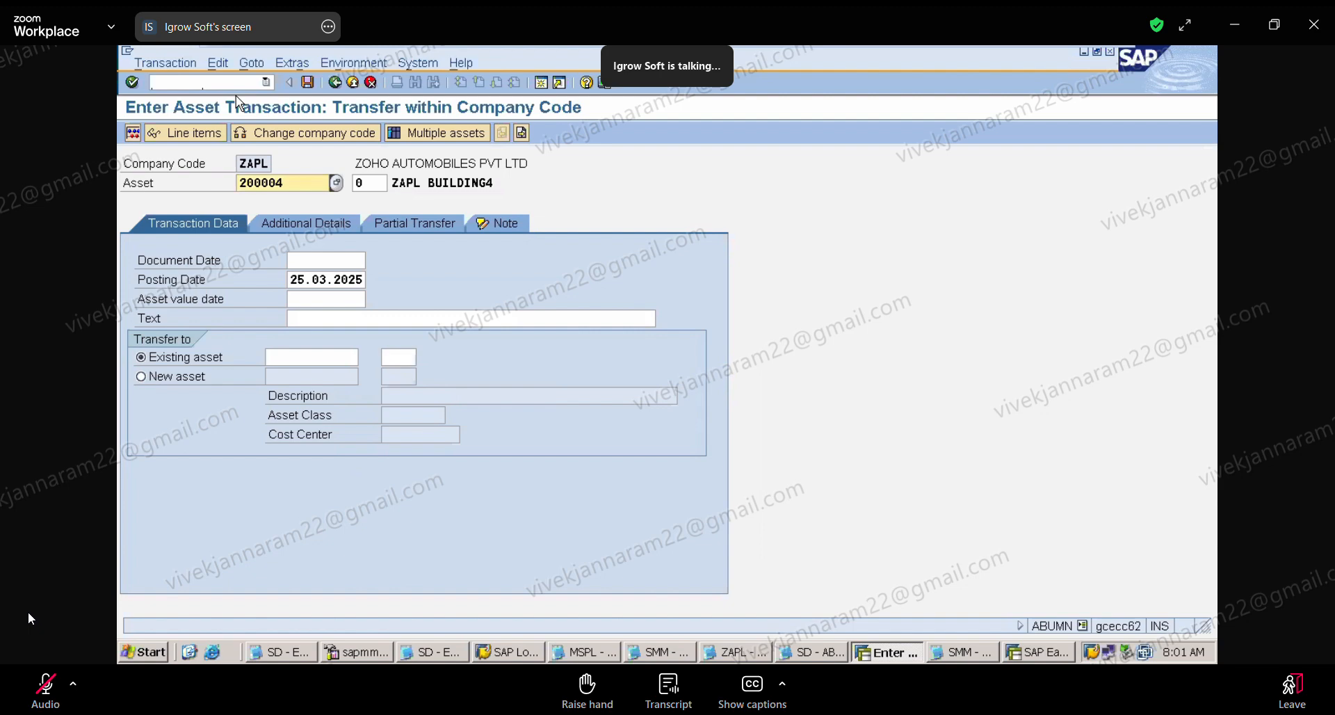
# Step: Set the document date, posting date and asset value date of the asset 200004 transfer to 05.04.2025
pyautogui.click(326, 263)
pyautogui.click(323, 278)
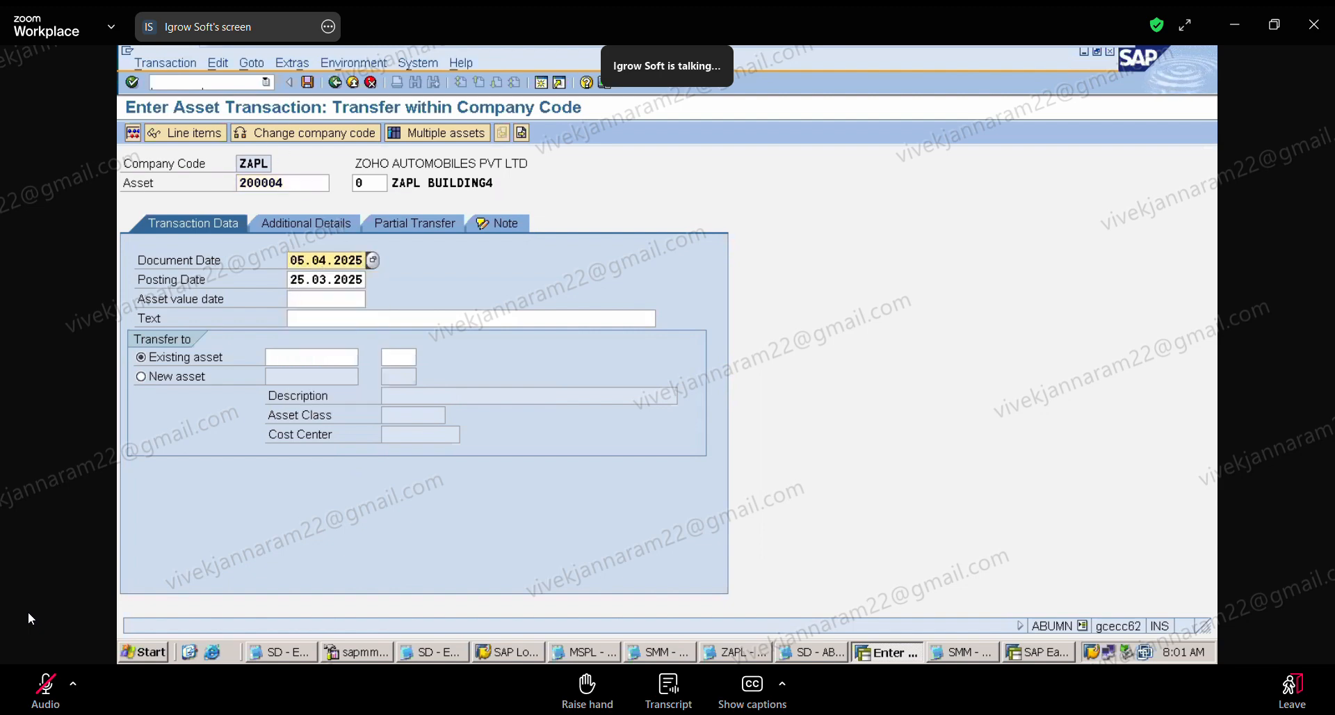
pyautogui.click(291, 279)
pyautogui.press('Delete')
pyautogui.press('Delete')
pyautogui.press('Delete')
pyautogui.press('Delete')
pyautogui.press('Delete')
pyautogui.press('Delete')
pyautogui.press('Delete')
pyautogui.press('Delete')
pyautogui.press('Delete')
pyautogui.press('Delete')
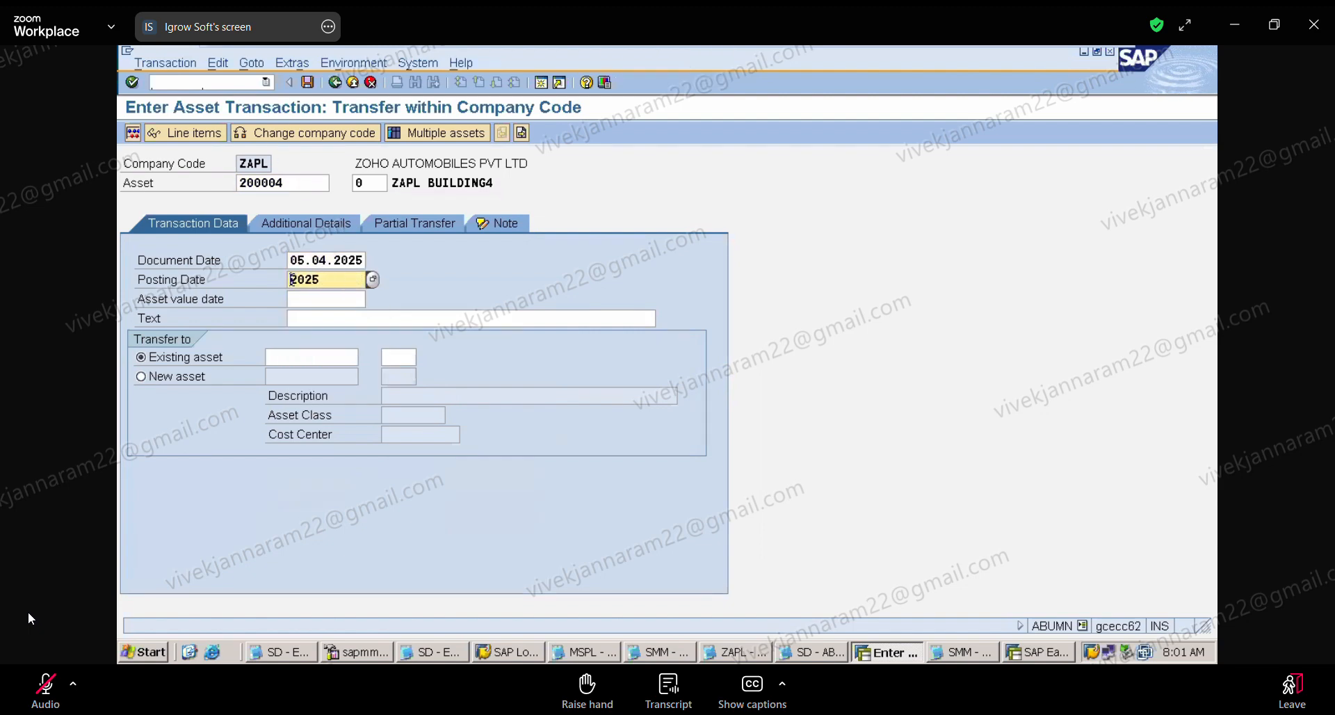
pyautogui.click(323, 296)
pyautogui.click(295, 298)
pyautogui.click(313, 316)
# Step: Enter the transfer text "BEING ASSET SPLIT INTO TWO PARTS" and set the target to a new asset
pyautogui.click(312, 318)
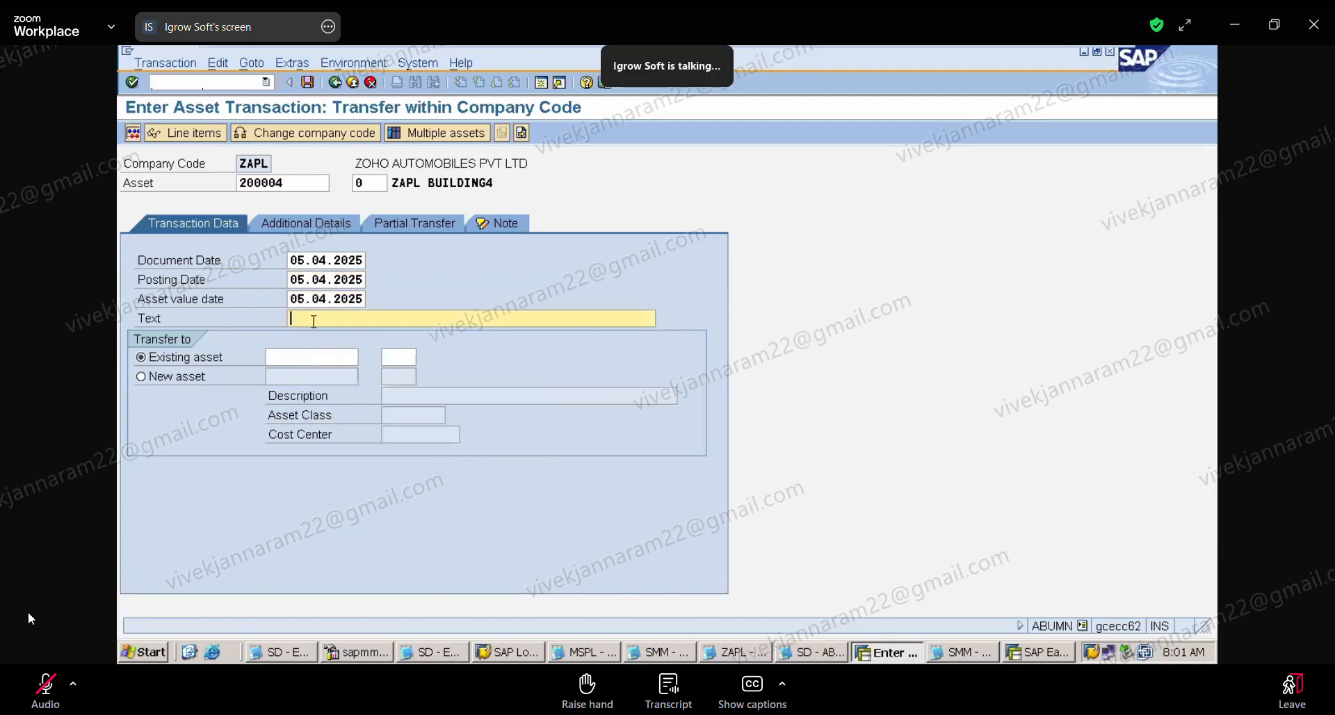
pyautogui.click(322, 334)
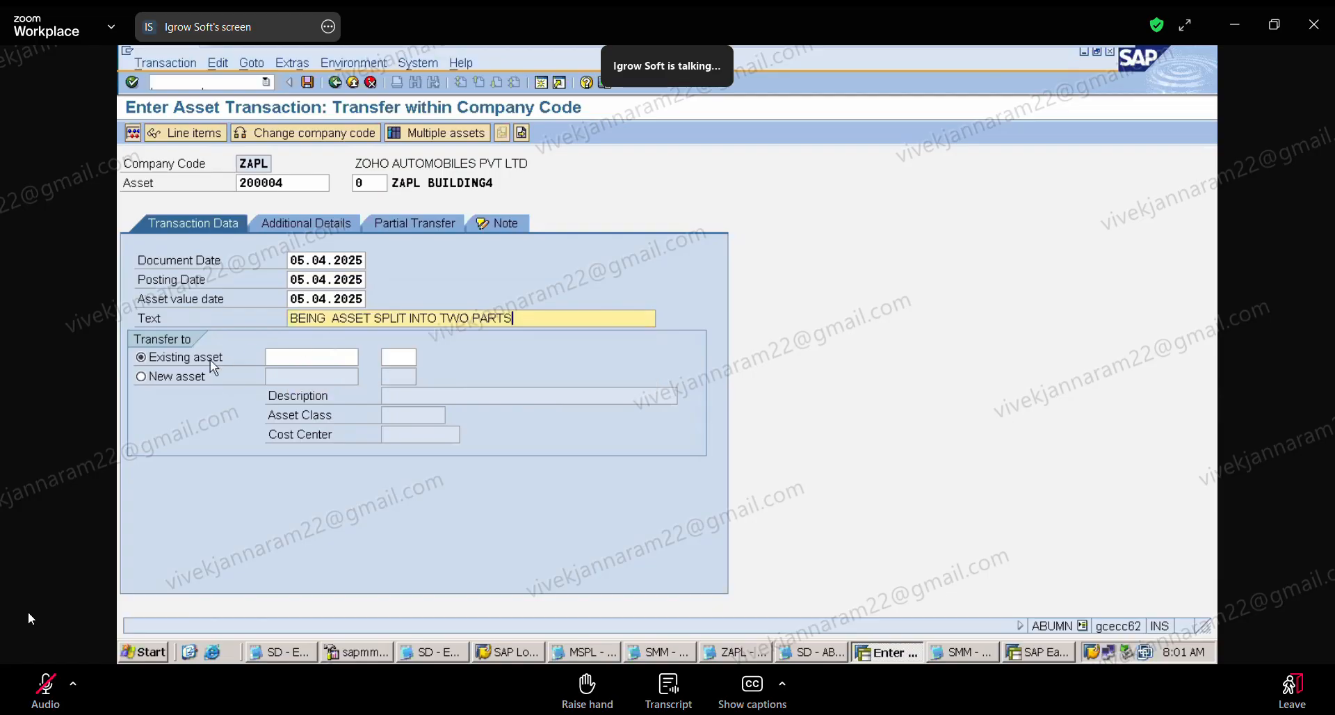
pyautogui.click(141, 376)
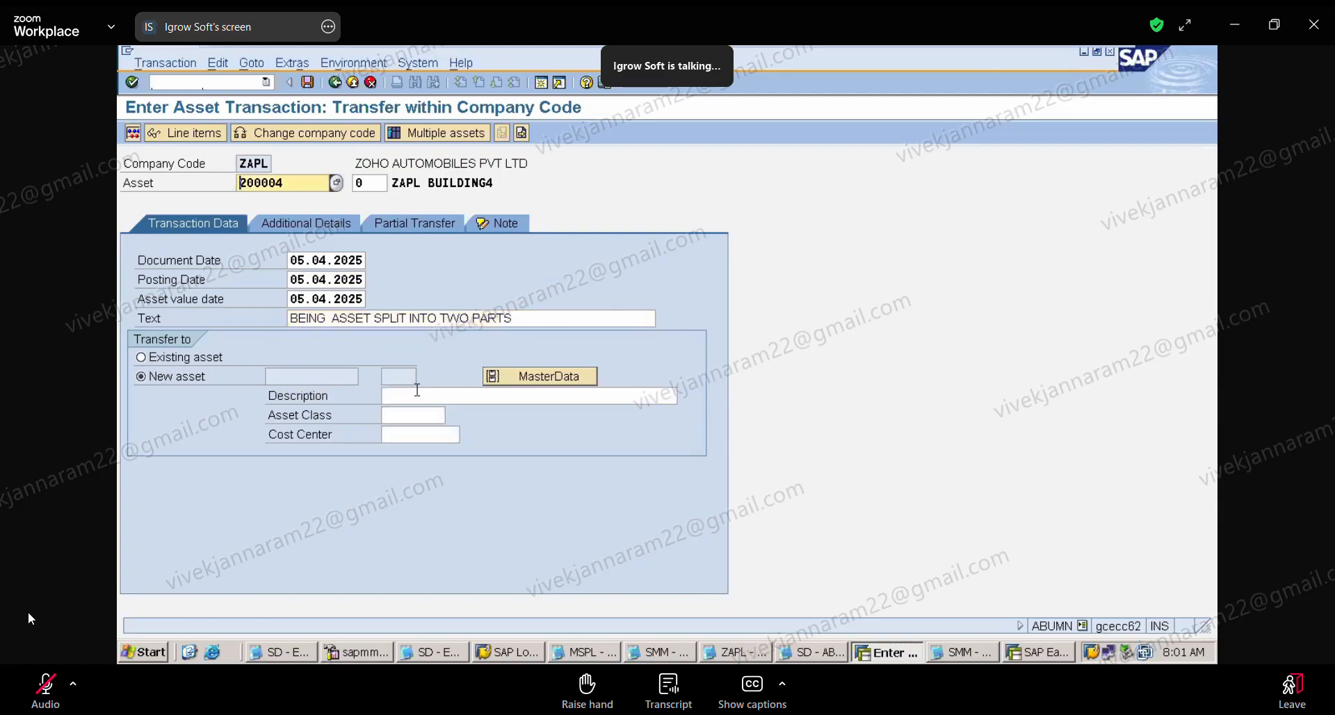
# Step: Set the new asset's description to "ZAPL BUILDING5 RESIDENTIAL" and its asset class to ZAPLBUIL
pyautogui.click(417, 395)
pyautogui.click(429, 413)
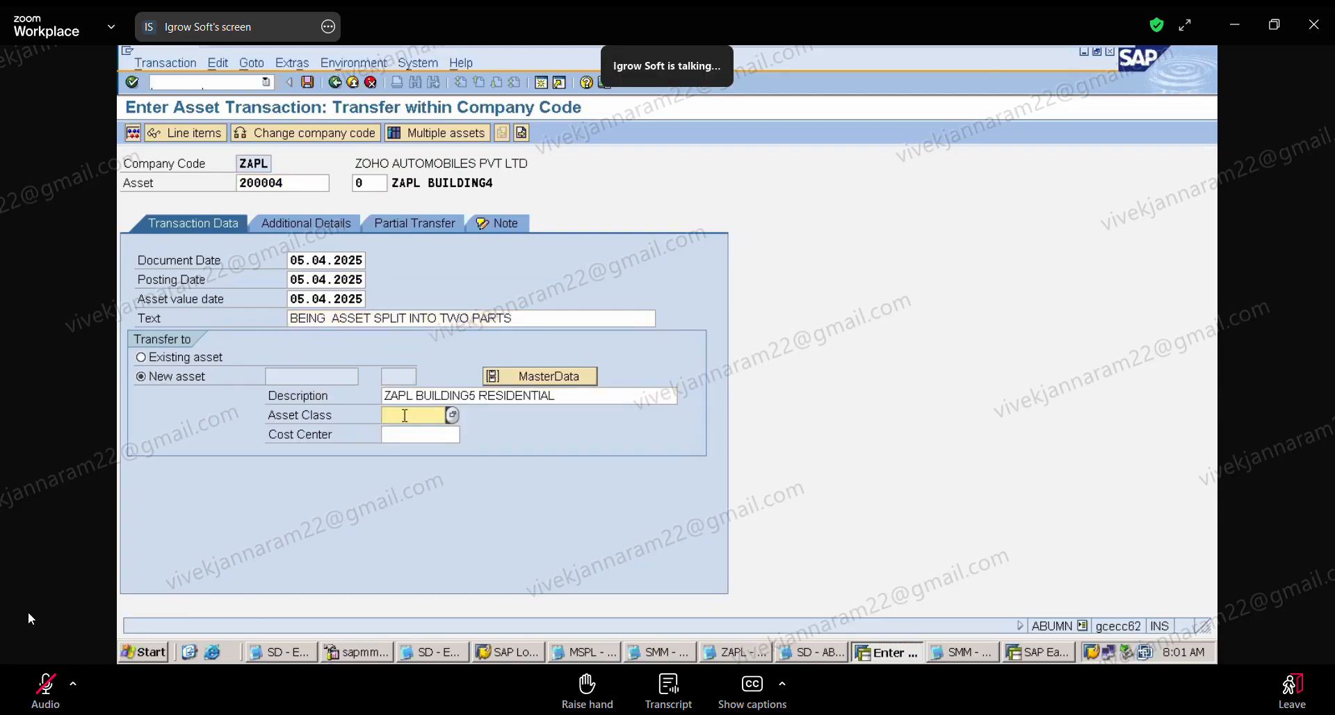
pyautogui.click(418, 415)
pyautogui.click(417, 433)
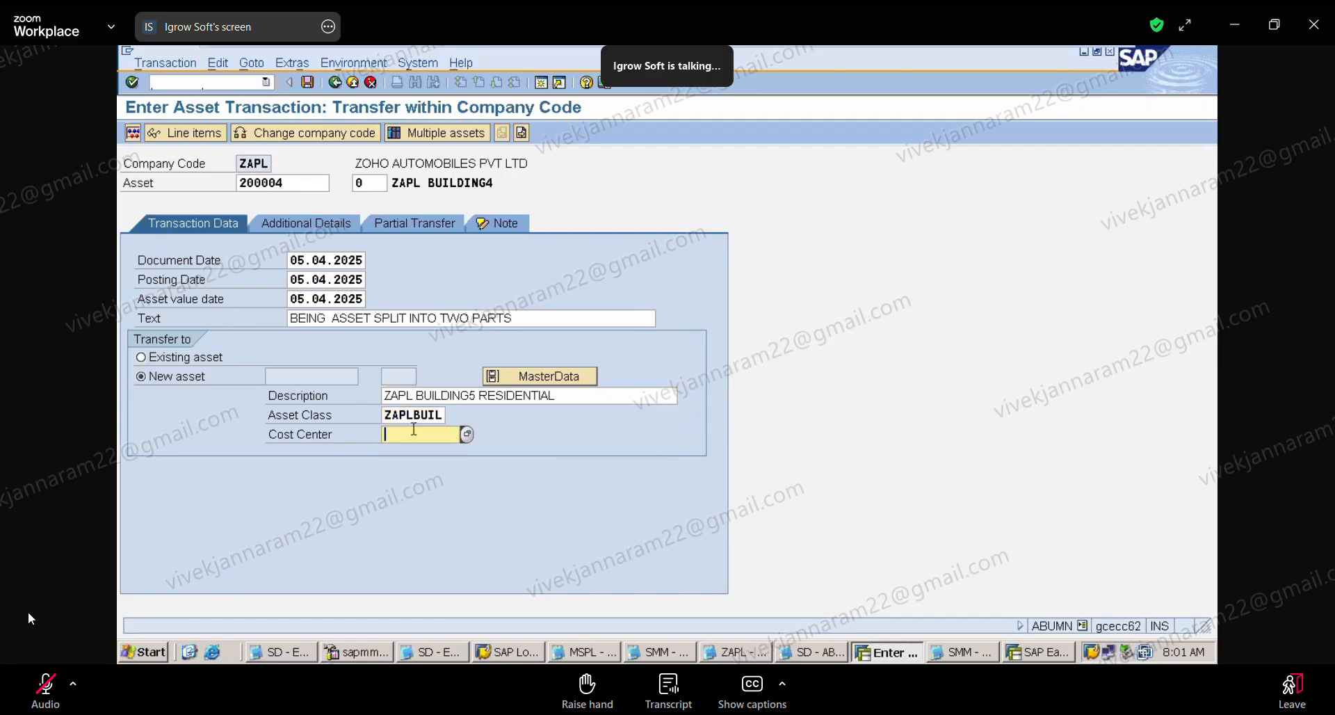
# Step: Open the new asset's additional master data and set its capitalization date to 05.04.2025
pyautogui.click(549, 382)
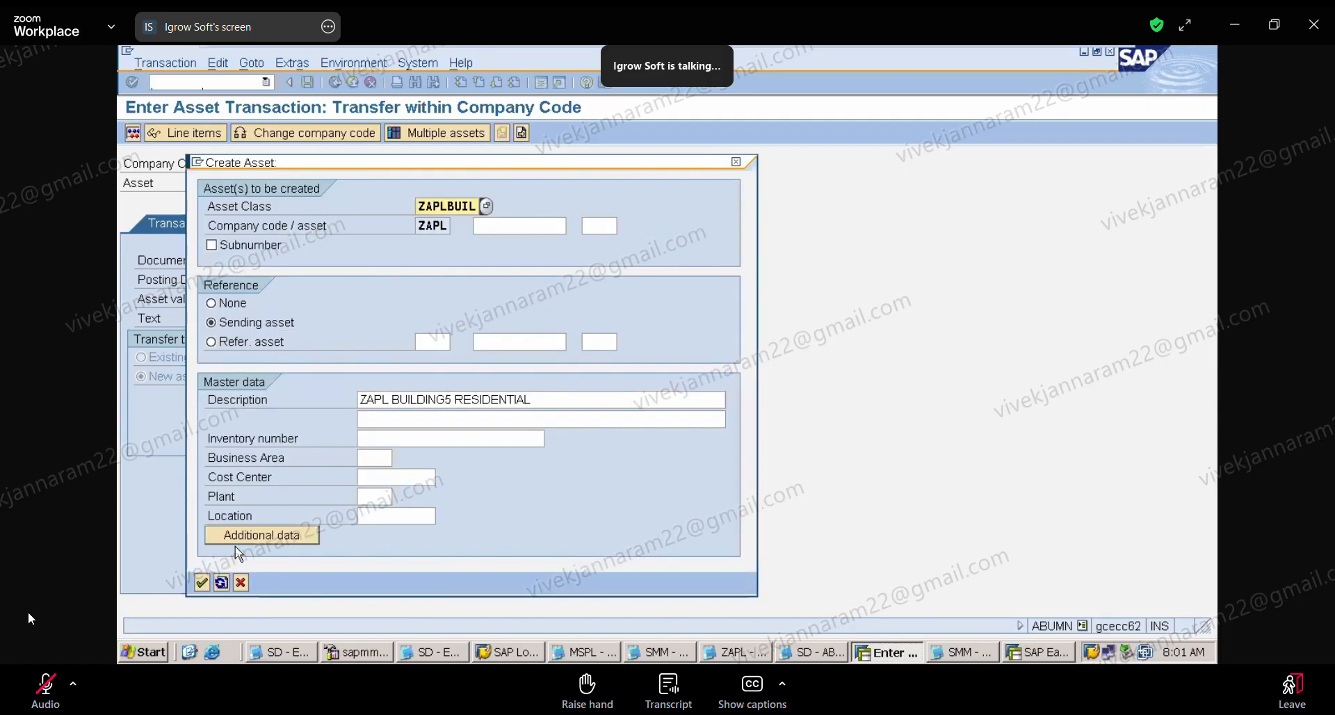
pyautogui.click(239, 541)
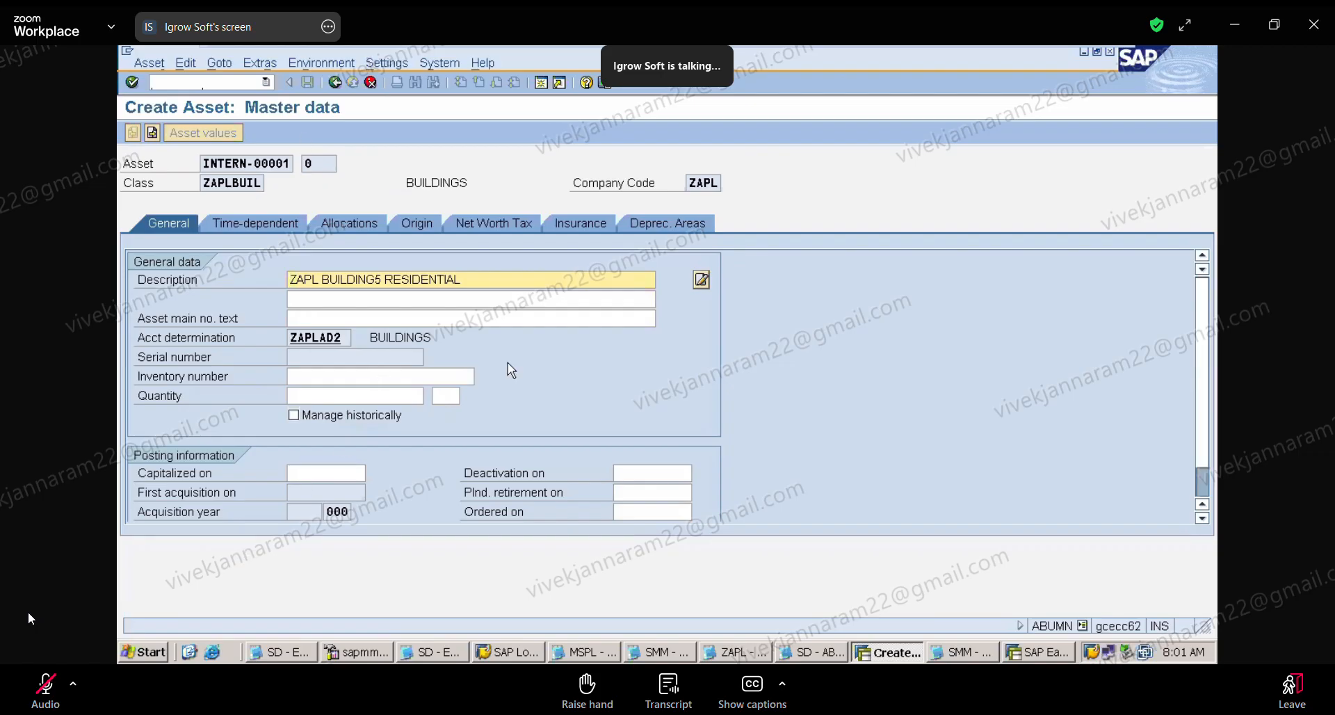
pyautogui.click(325, 472)
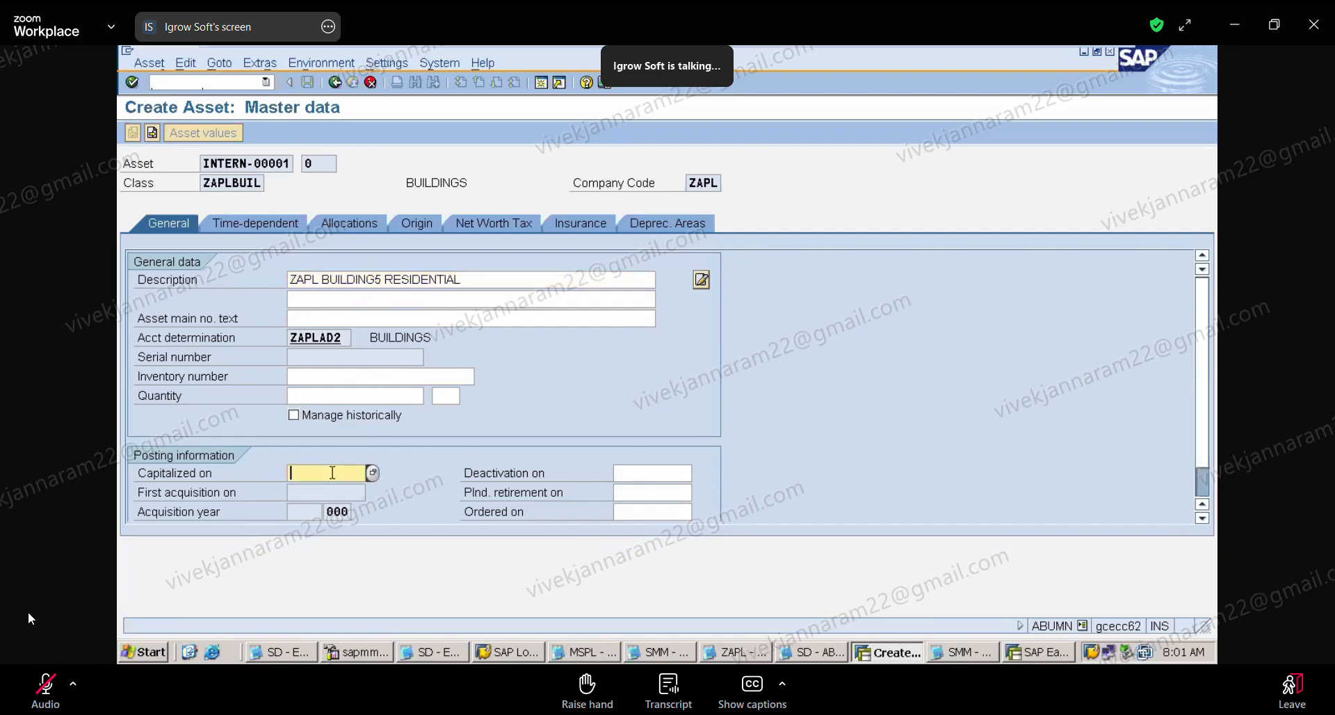
pyautogui.click(327, 474)
pyautogui.click(335, 488)
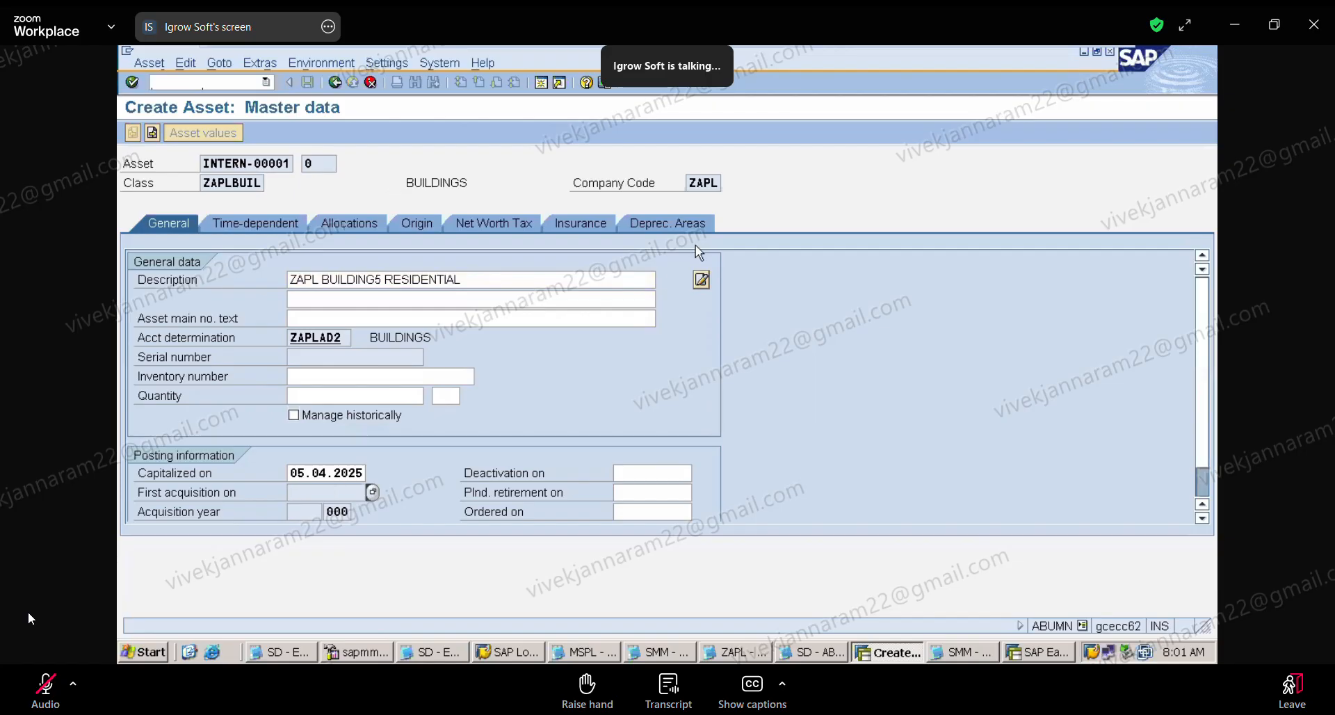
# Step: Give the Book deprec. area key ZAP1, useful life 10 and depreciation start 05.04.2025, and confirm the new asset's master data
pyautogui.click(679, 223)
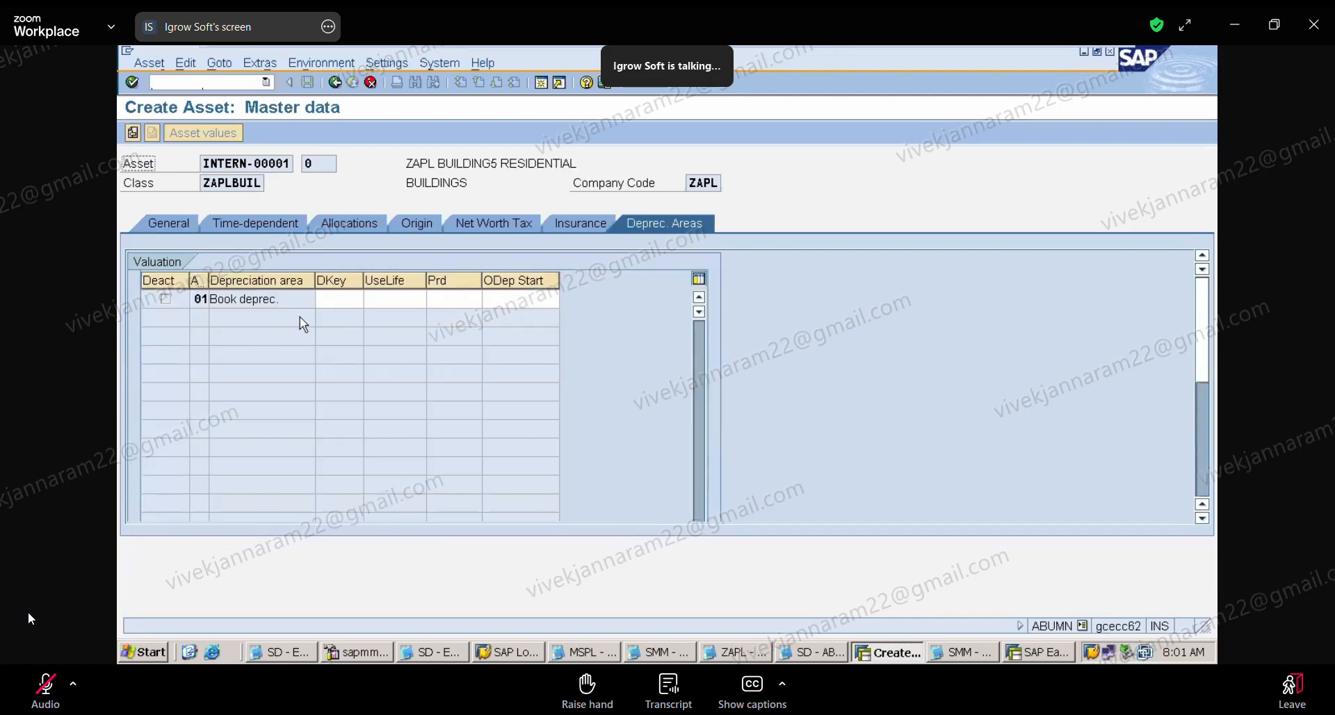
pyautogui.click(344, 301)
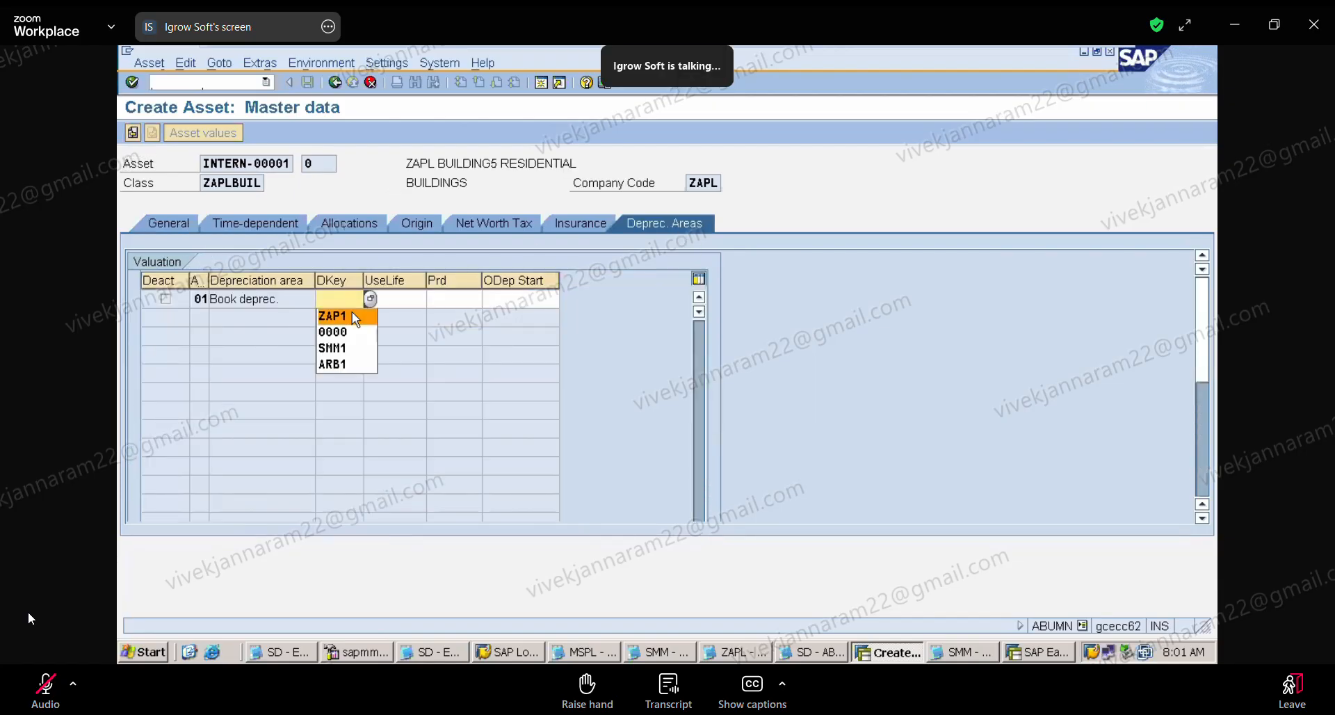
pyautogui.click(352, 311)
pyautogui.click(408, 299)
pyautogui.click(412, 317)
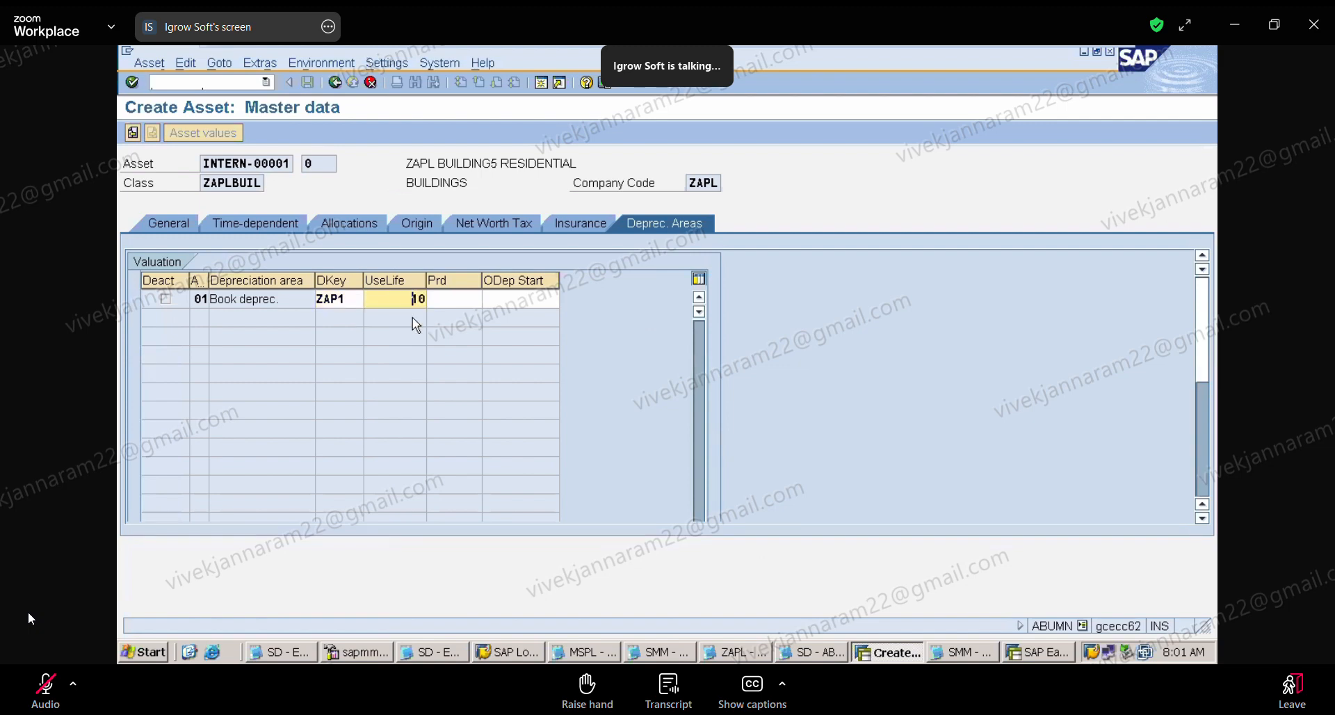
pyautogui.click(520, 299)
pyautogui.click(527, 313)
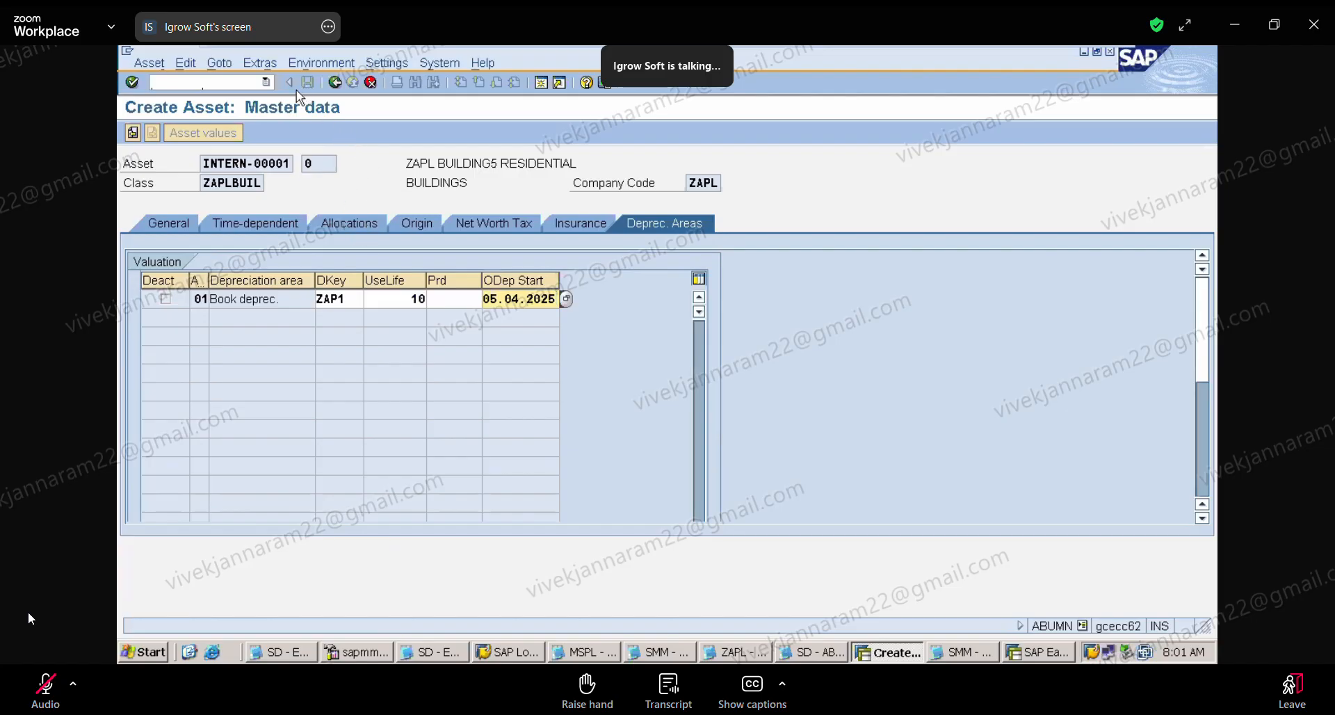
pyautogui.click(334, 83)
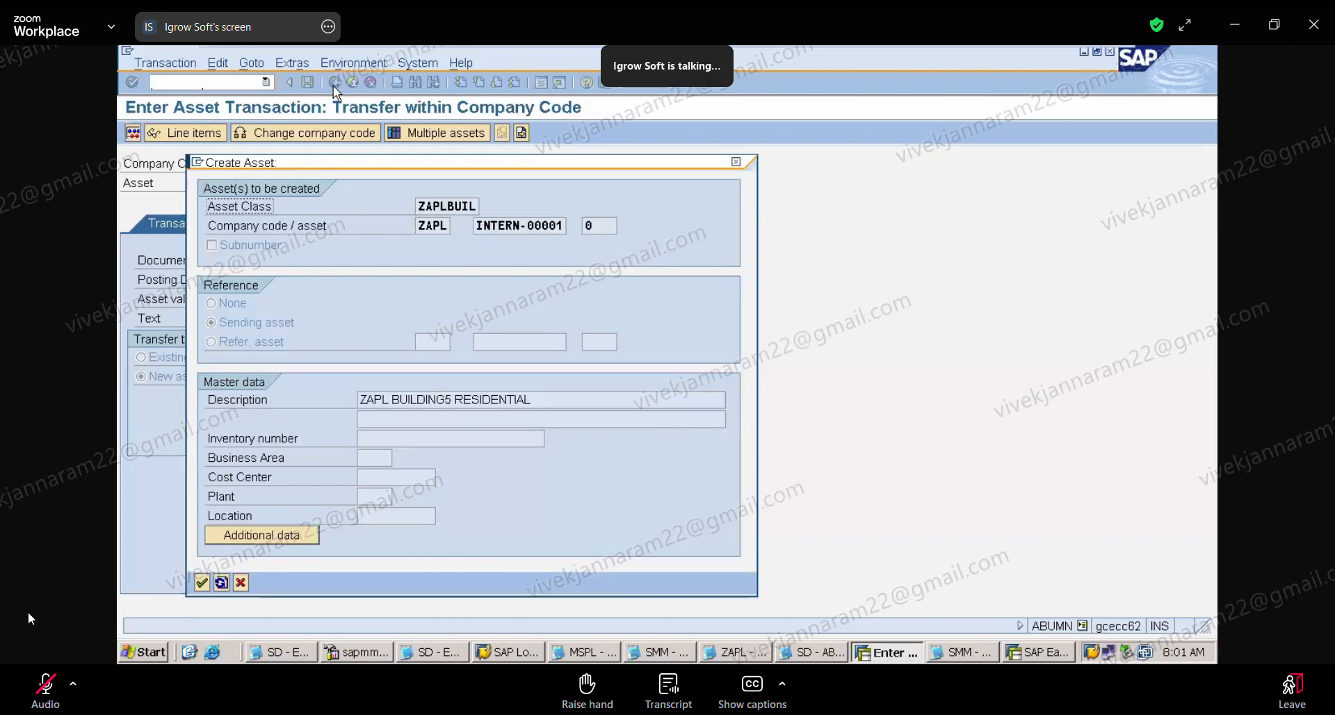
pyautogui.click(202, 582)
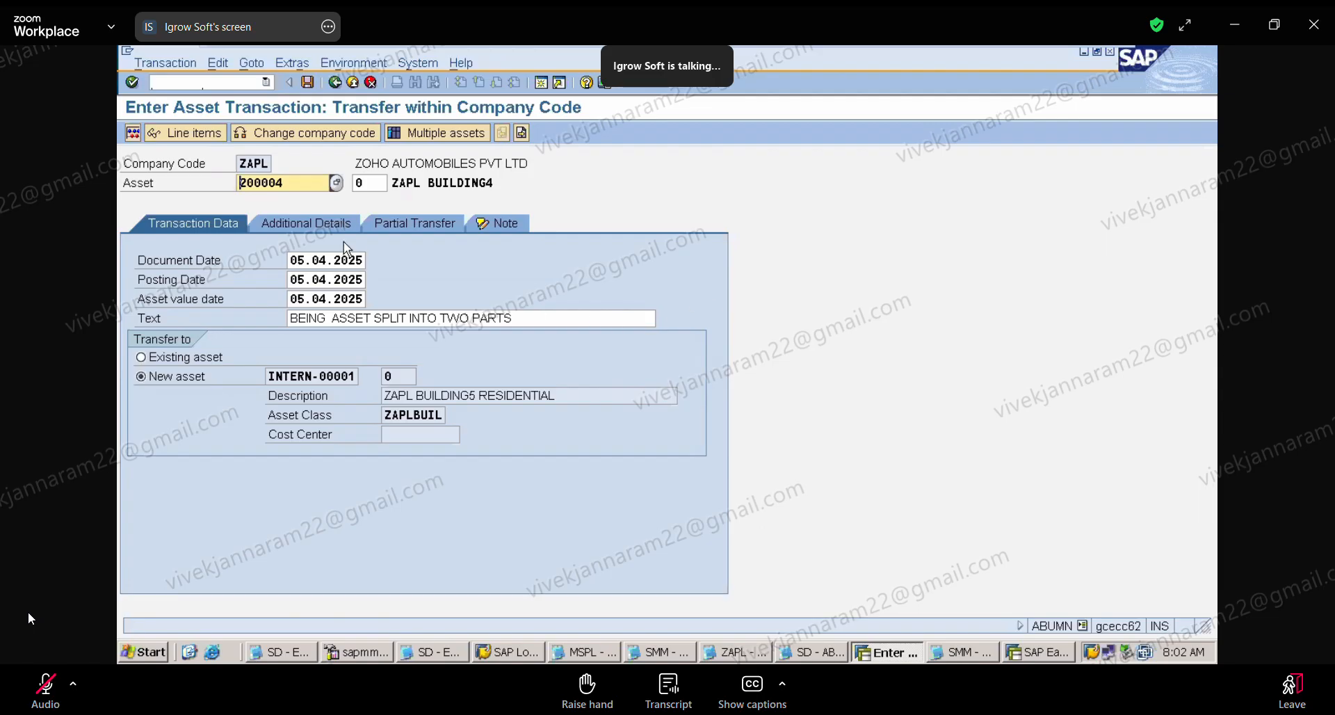
# Step: Enter a partial transfer of 400000 from the current-year acquisition, post it and close the message list
pyautogui.click(410, 225)
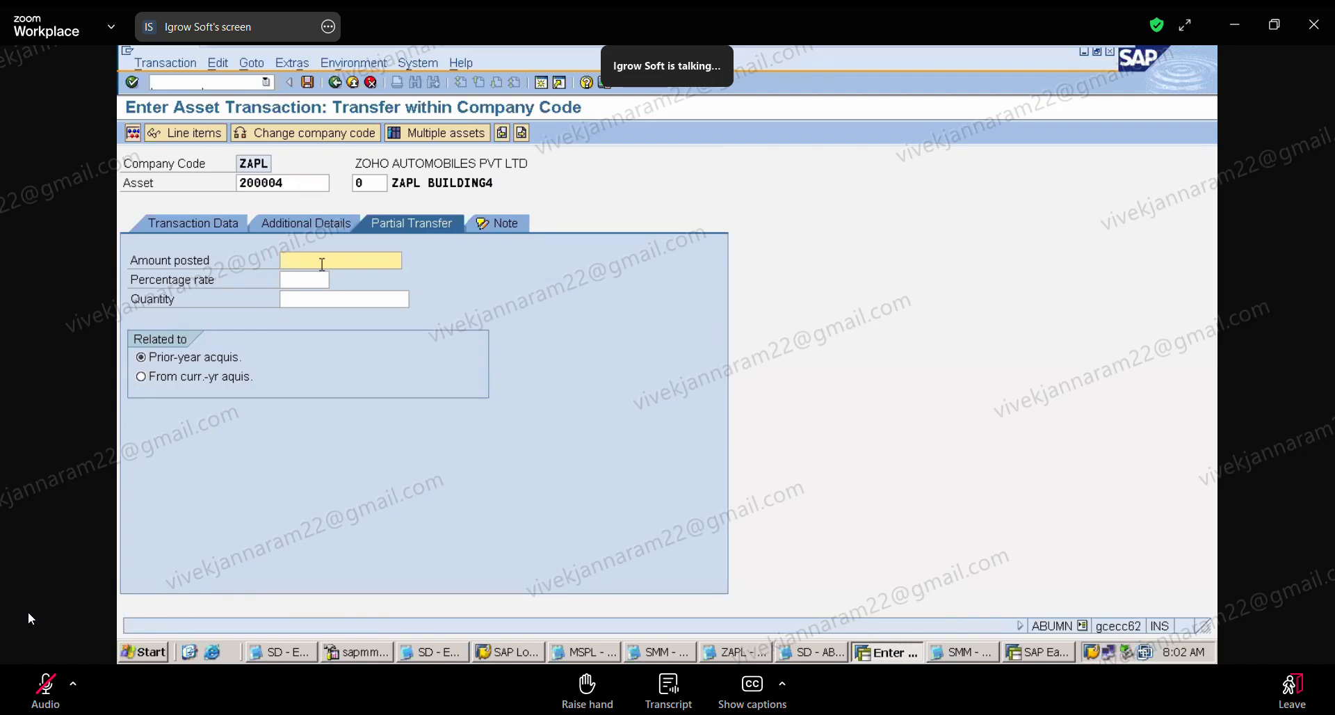
pyautogui.write('400000')
pyautogui.click(149, 378)
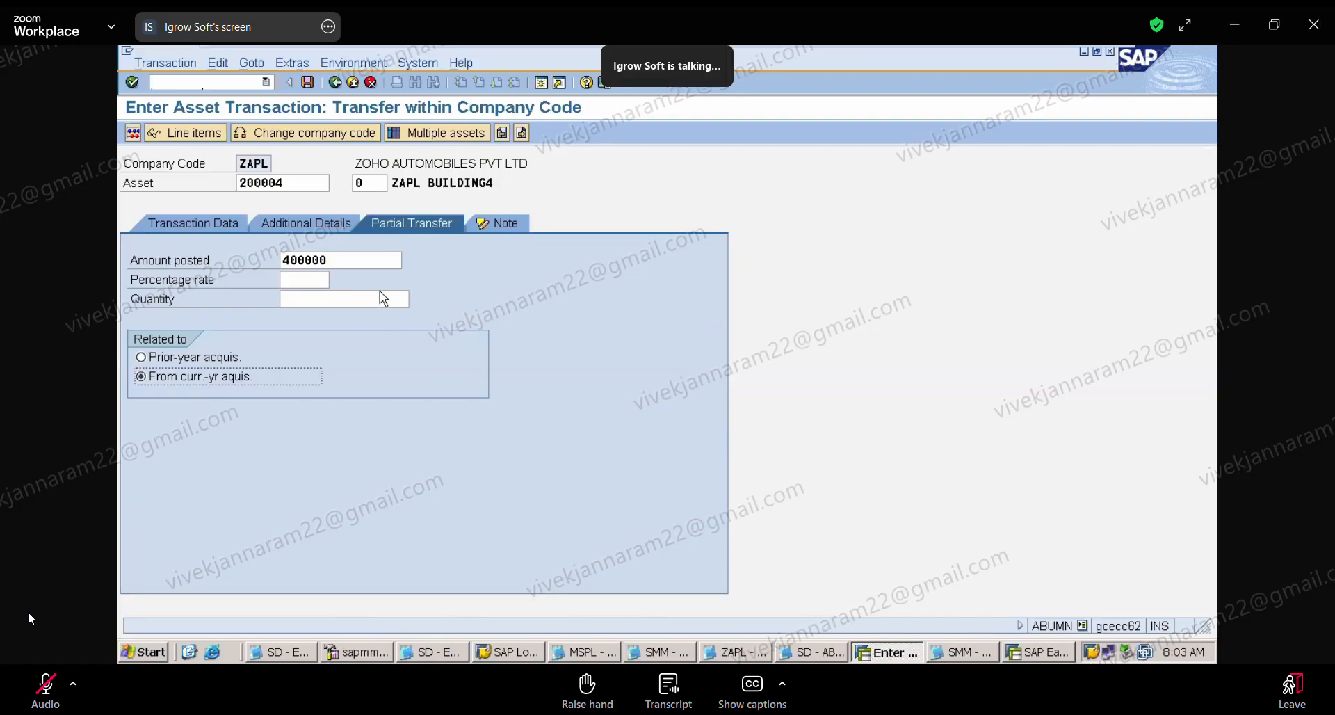
pyautogui.click(309, 86)
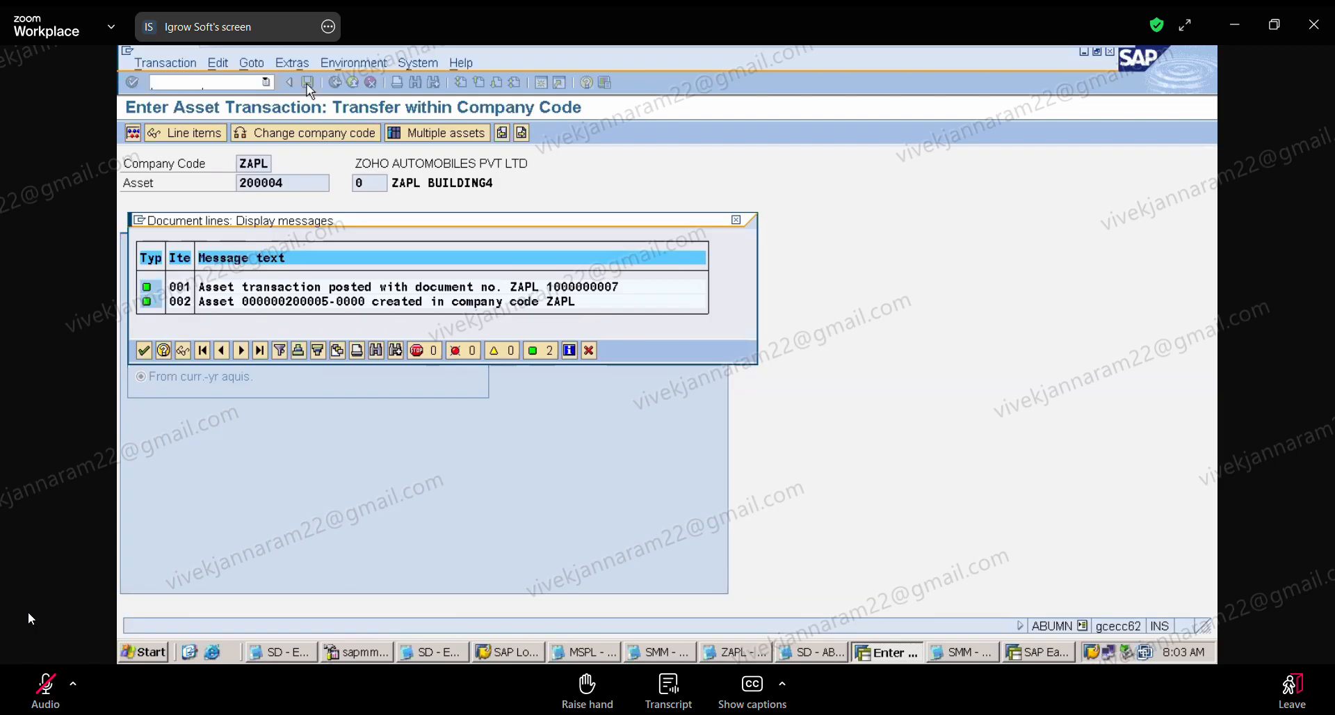
pyautogui.moveTo(420, 220); pyautogui.dragTo(668, 278)
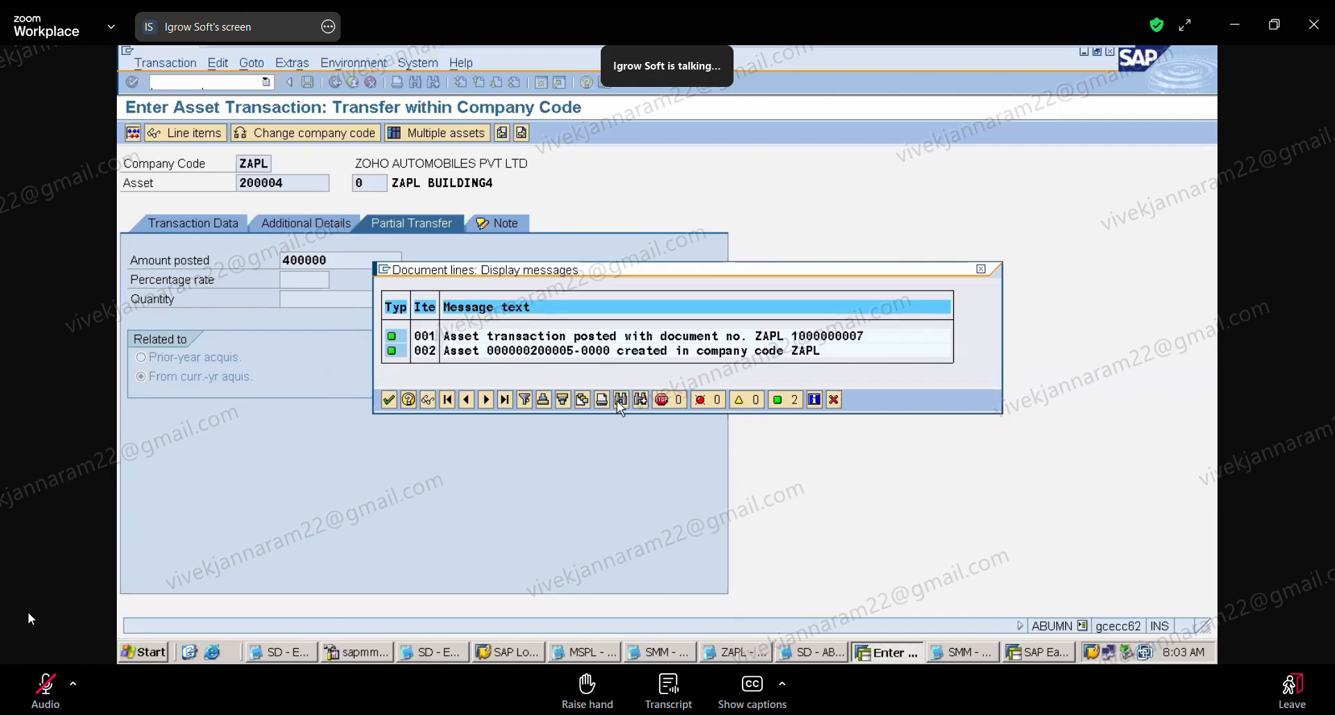
pyautogui.click(389, 404)
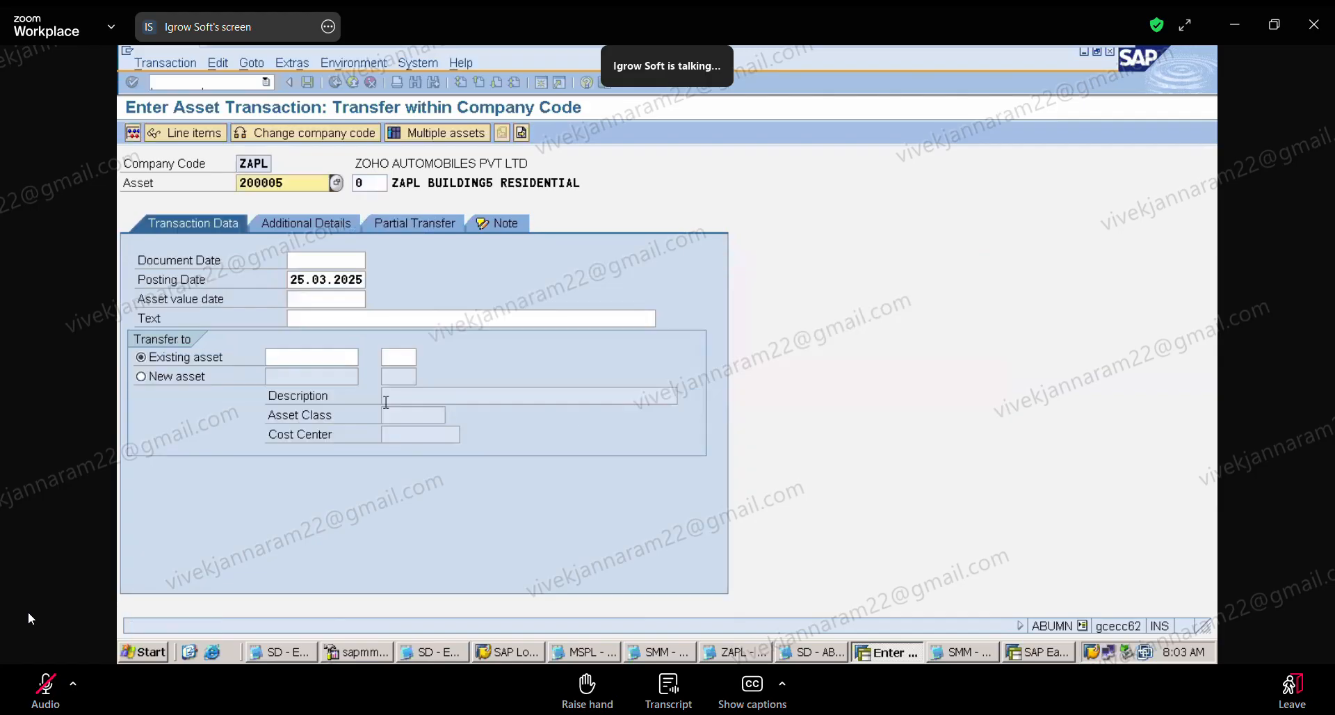
# Step: Switch to the ZAPL Notepad file and add the line "BUILDING ASSET : 200004 0 -------------> RS 900000" under the asset split heading
pyautogui.click(749, 648)
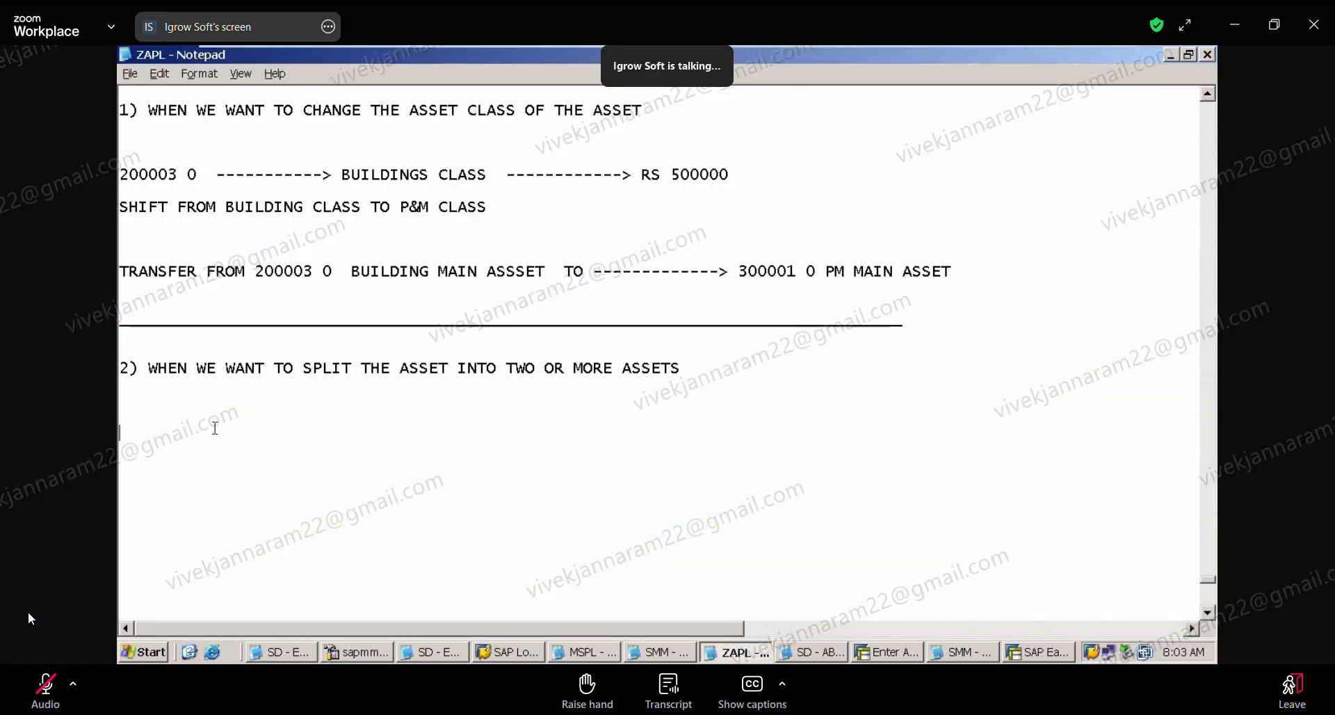
pyautogui.write('UI')
pyautogui.press('BackSpace')
pyautogui.press('BackSpace')
pyautogui.write('U')
pyautogui.press('BackSpace')
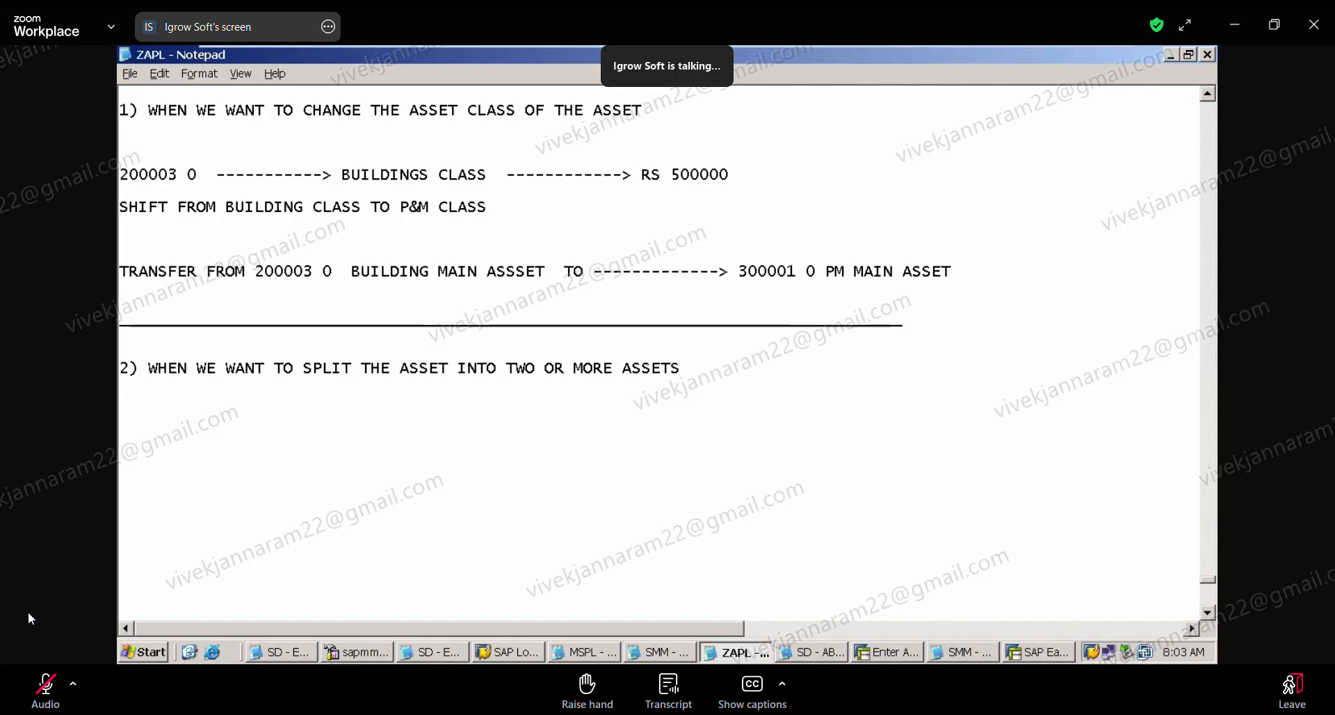
pyautogui.write('BUILDING ')
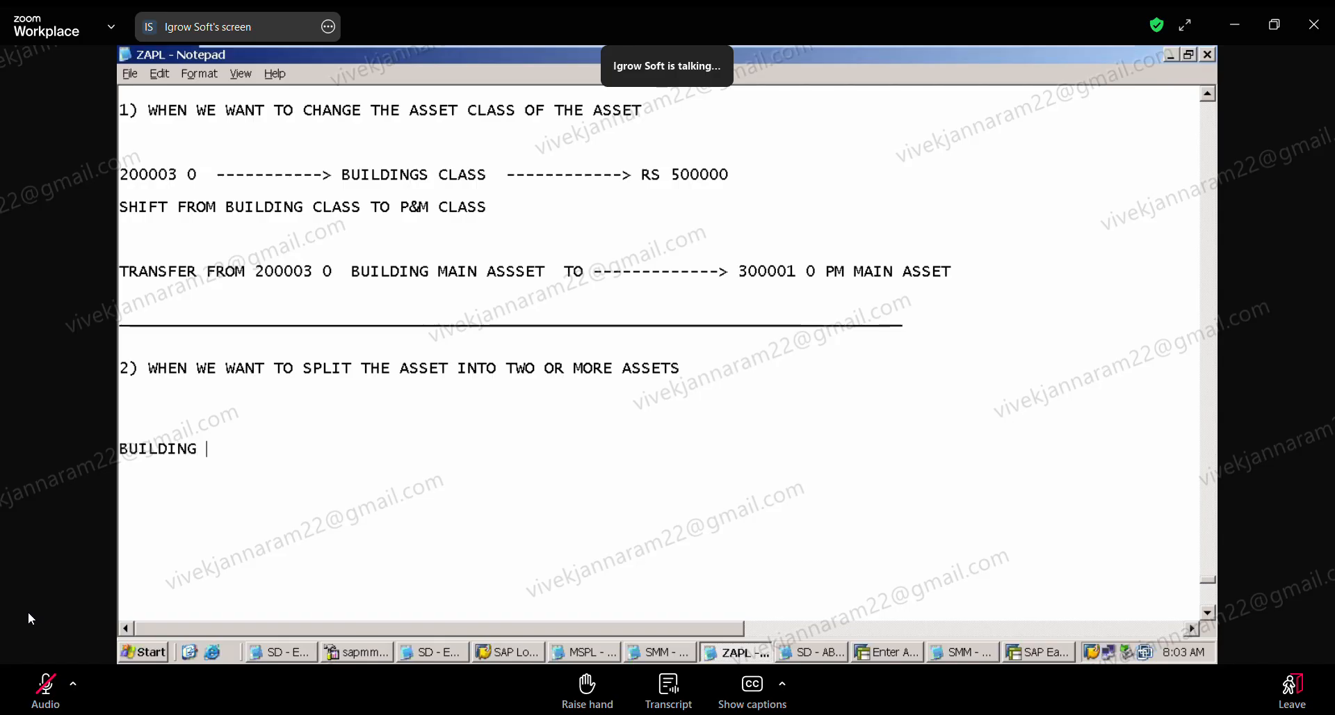
pyautogui.write('ASSET : 200004 0')
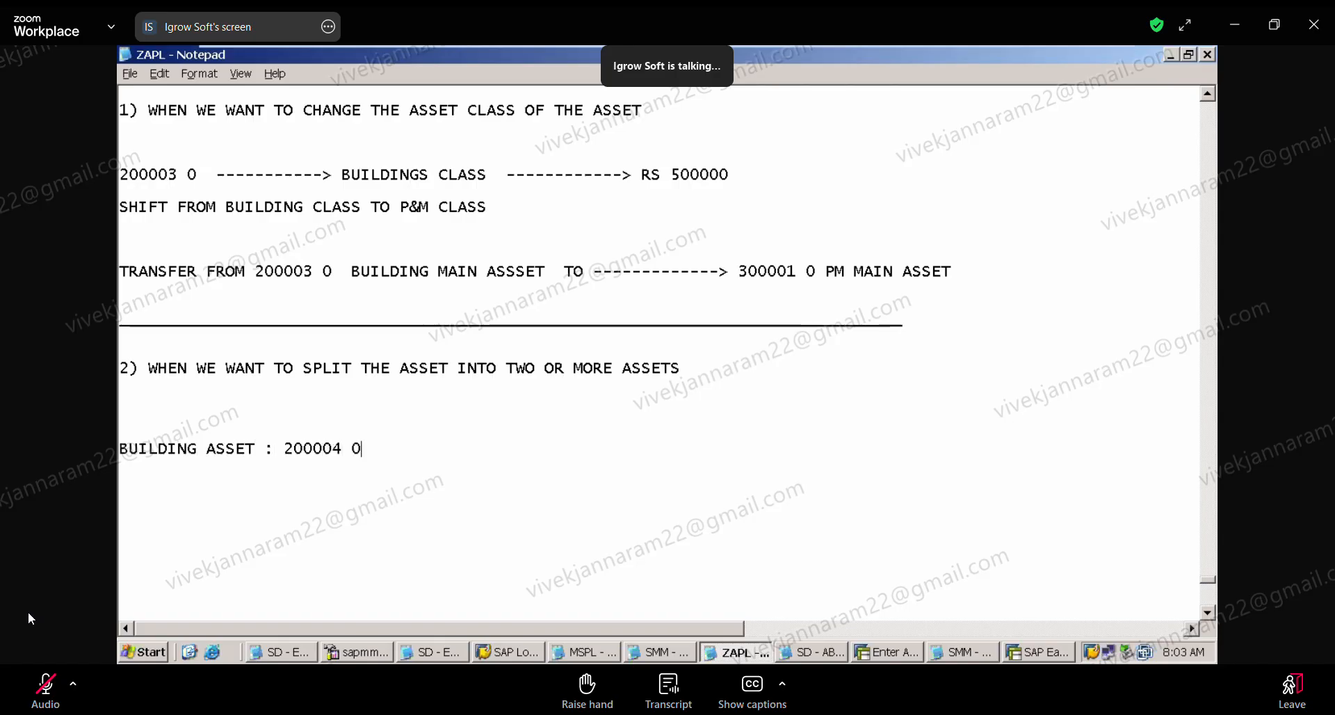
pyautogui.write(' -------------> RS 9000000')
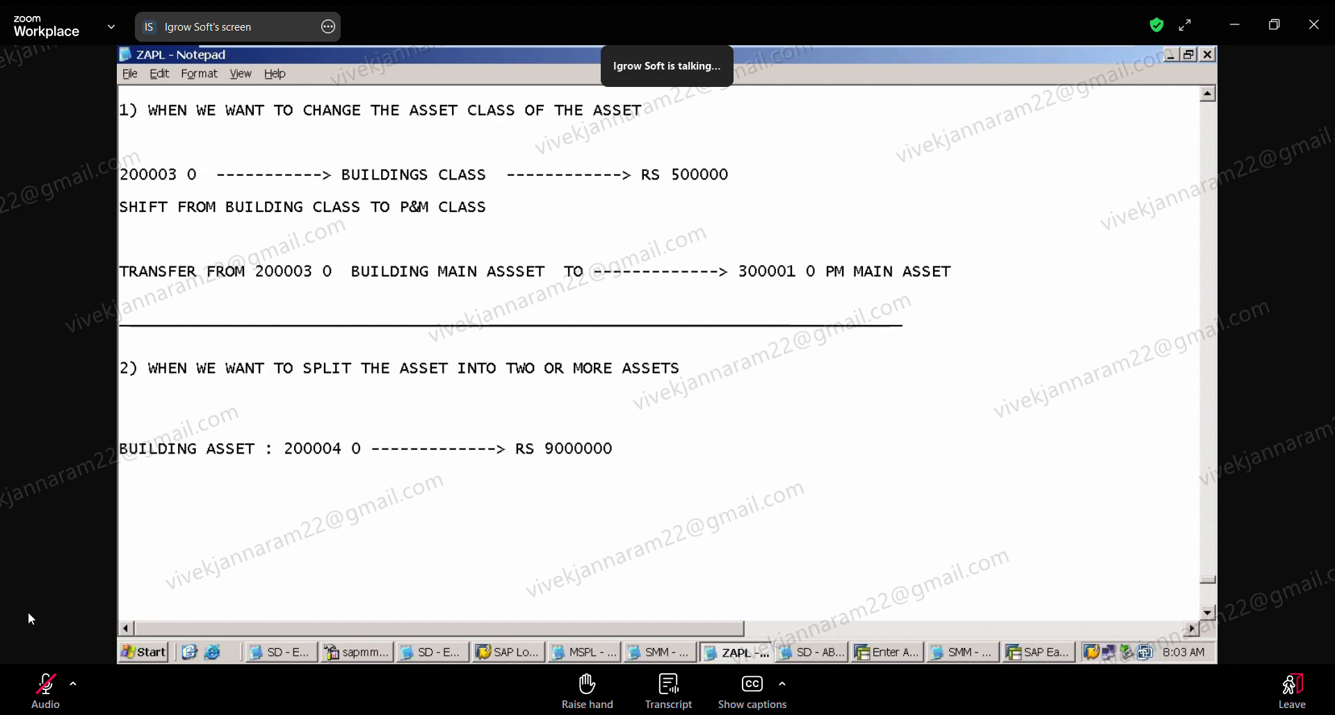
pyautogui.press('BackSpace')
# Step: Add the line "BUILDING ASSET RESIDENTIAL 200005 0" below the 200004 line
pyautogui.press('Return')
pyautogui.press('Return')
pyautogui.write('B')
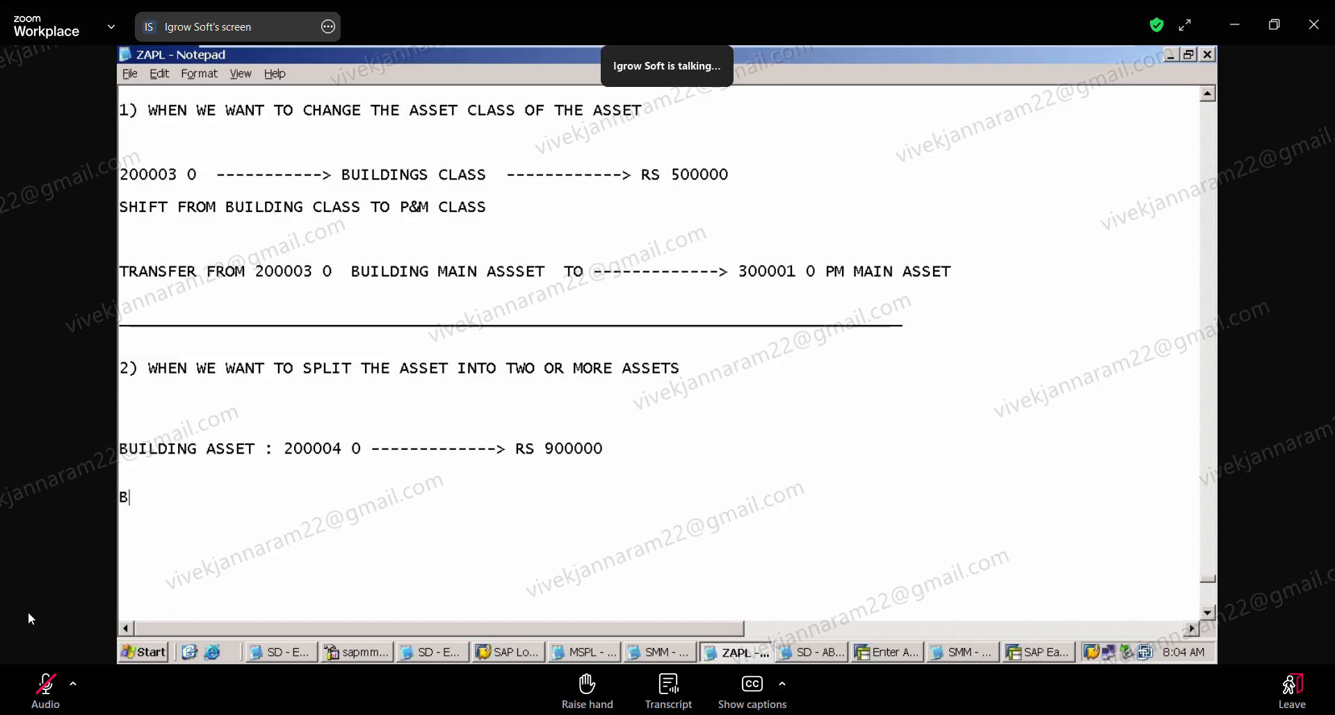
pyautogui.write('UIL')
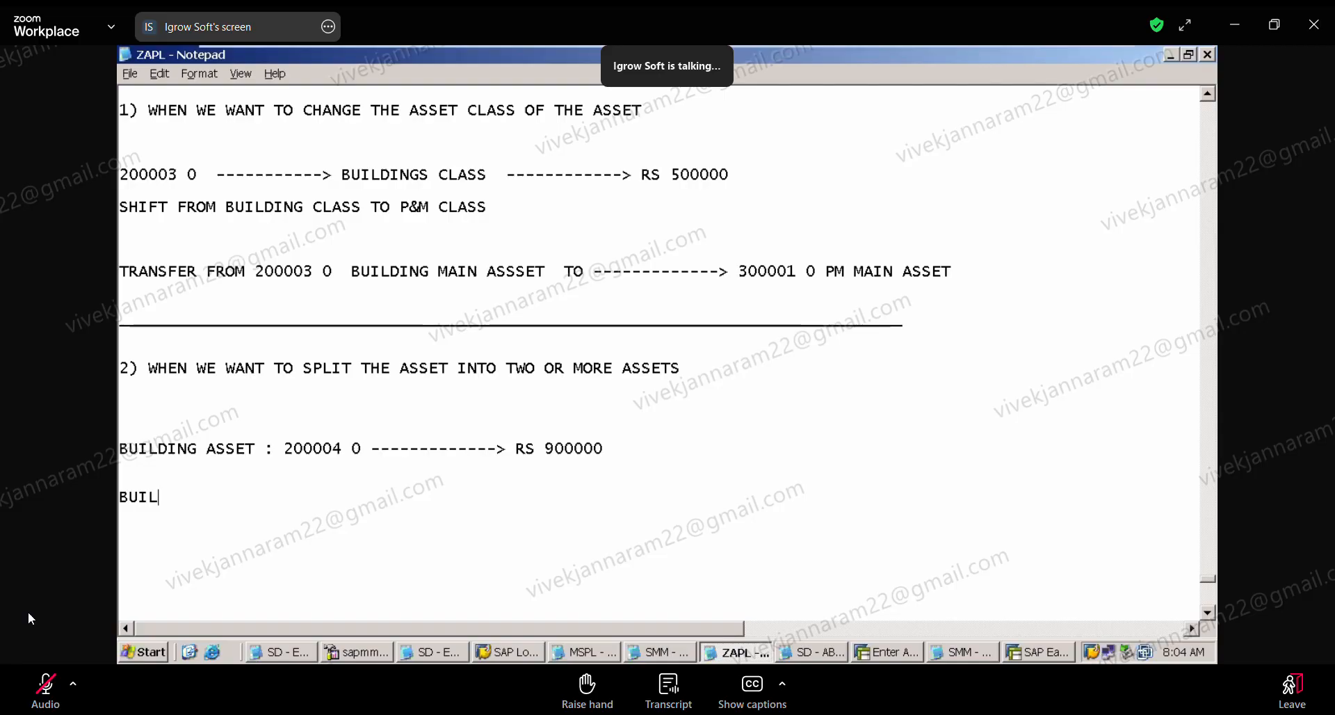
pyautogui.write('DING ASSET ')
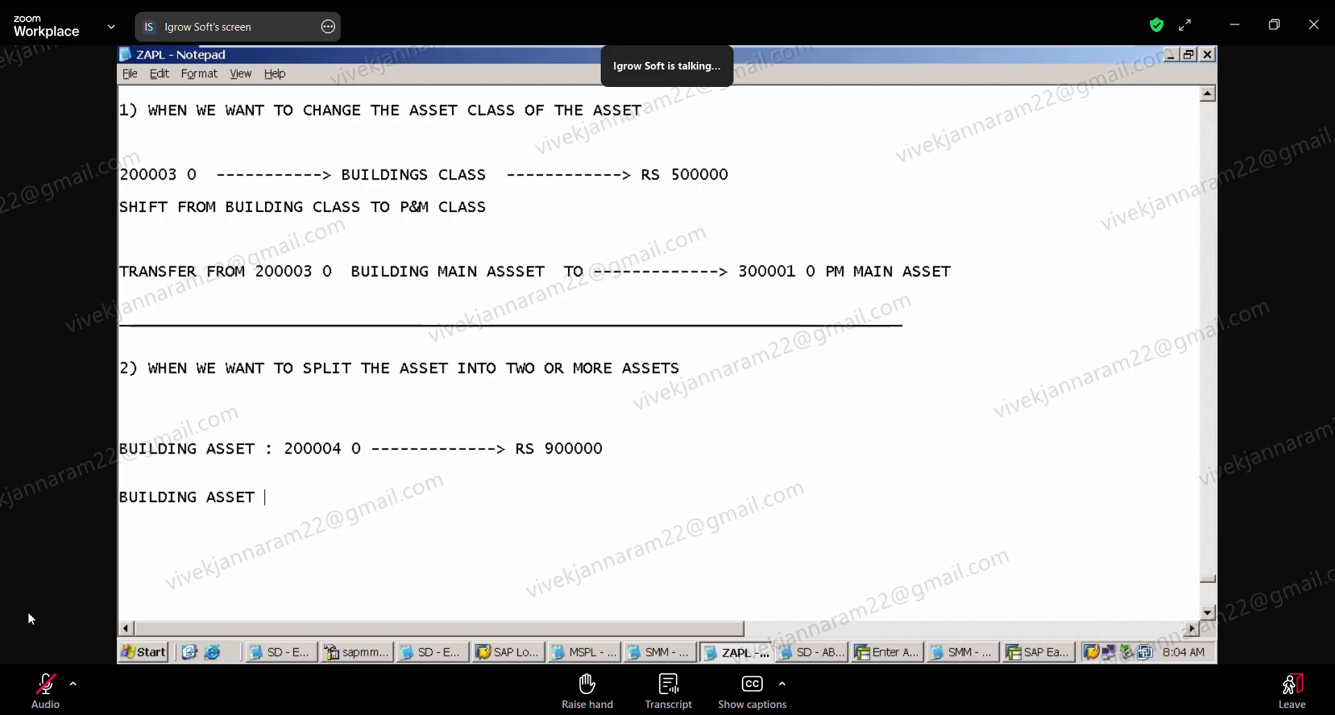
pyautogui.write('RESIDU')
pyautogui.press('BackSpace')
pyautogui.write('ENTIAL ')
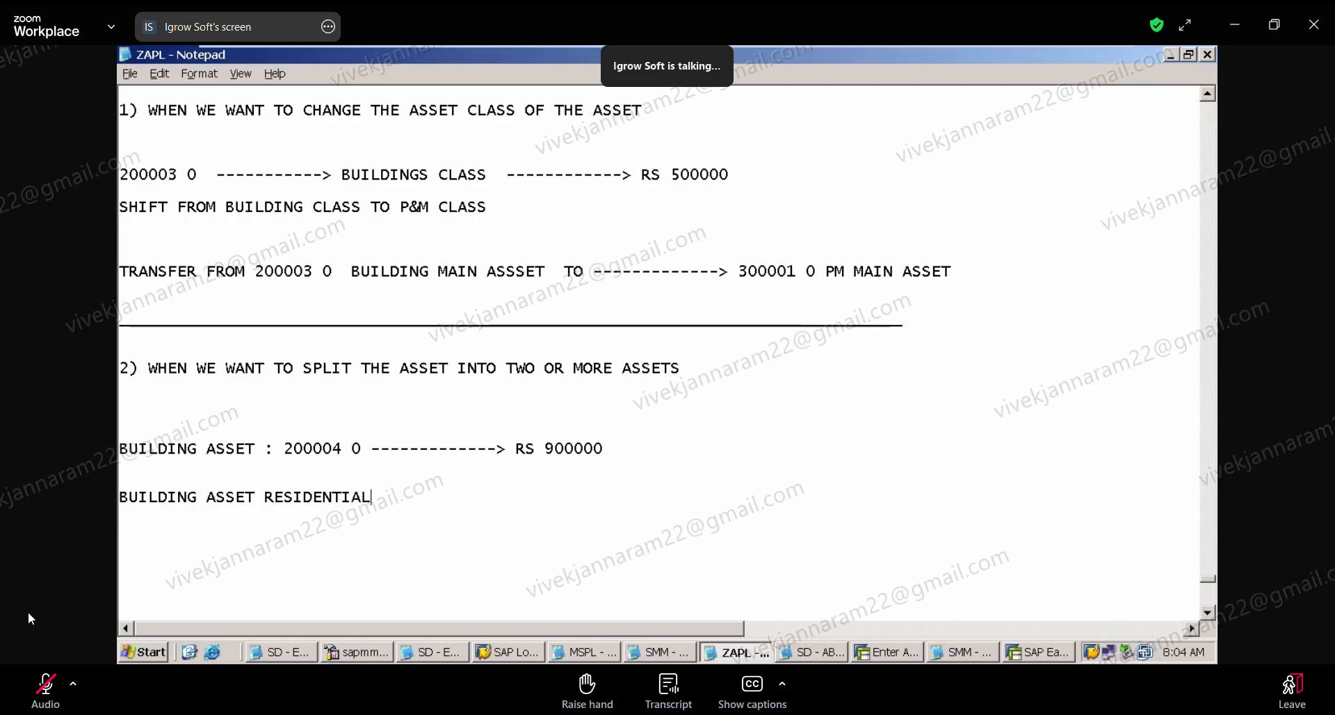
pyautogui.write('20005')
pyautogui.press('BackSpace')
pyautogui.write('05 0')
# Step: Add the line "TRANSFERRED RS 400000 FROM 200004 0 TO 200005 0" below the residential asset line
pyautogui.press('Return')
pyautogui.press('Return')
pyautogui.press('Return')
pyautogui.press('Return')
pyautogui.write('TRANSF')
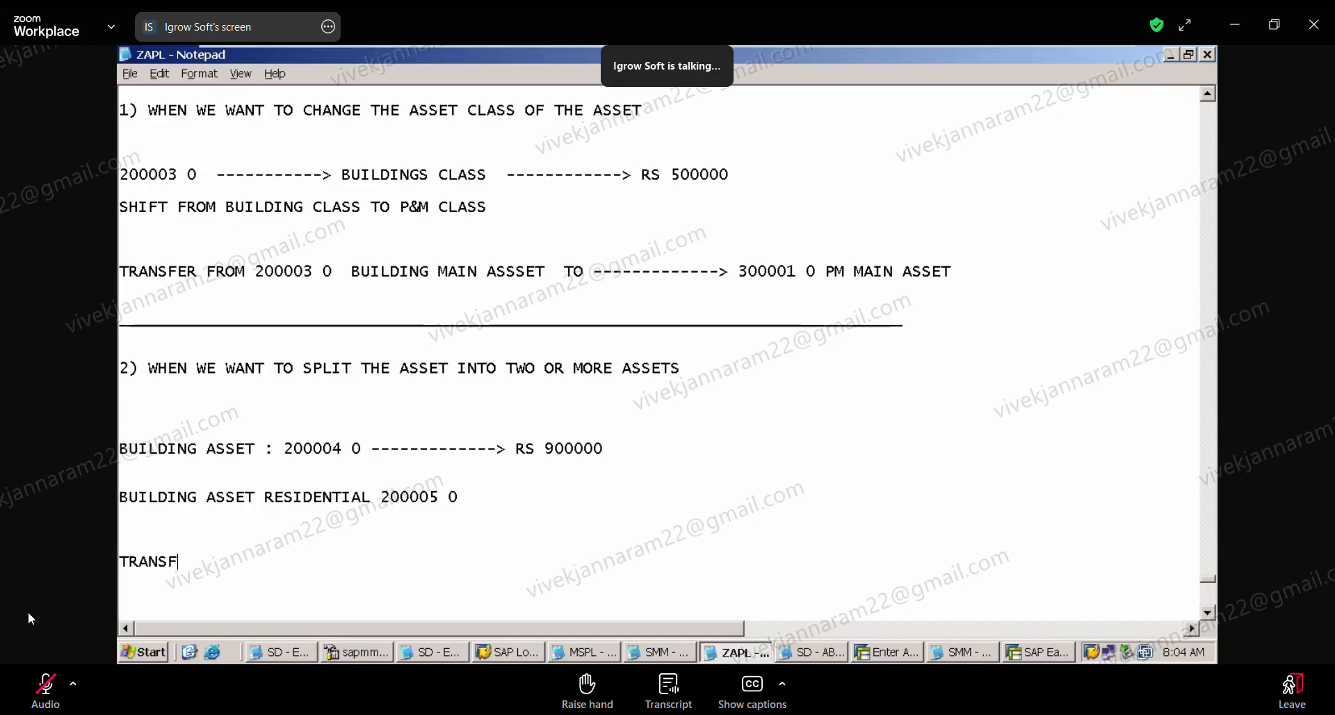
pyautogui.write('ERRED  RS 40')
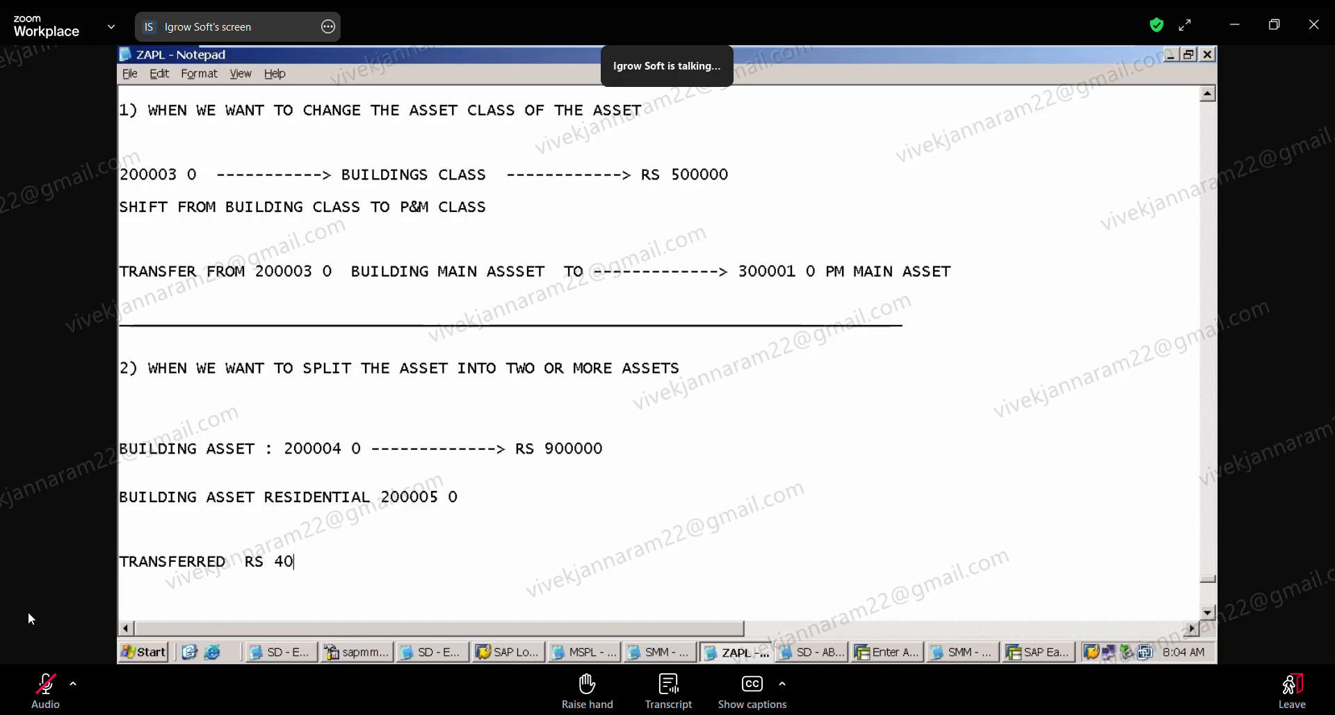
pyautogui.write('0000  F')
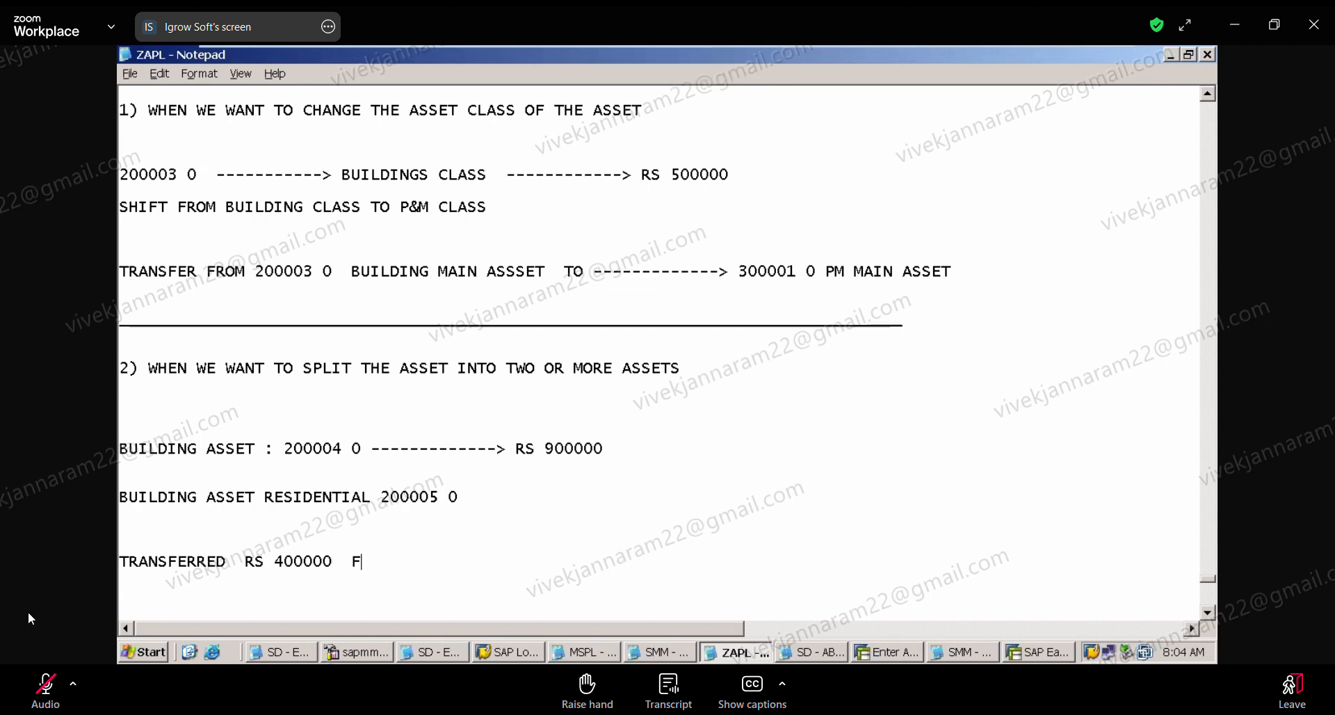
pyautogui.write('ROM 200004 TO 200005 ')
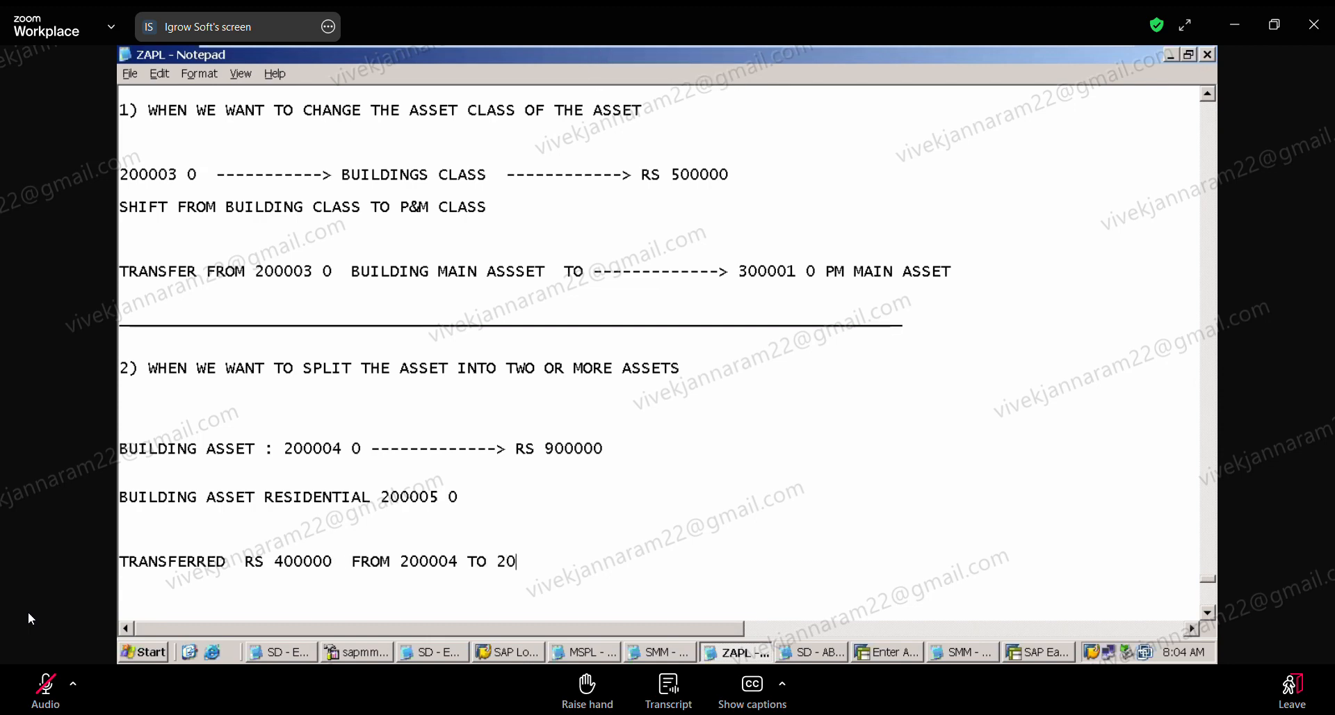
pyautogui.write('0')
pyautogui.click(465, 563)
pyautogui.write('0')
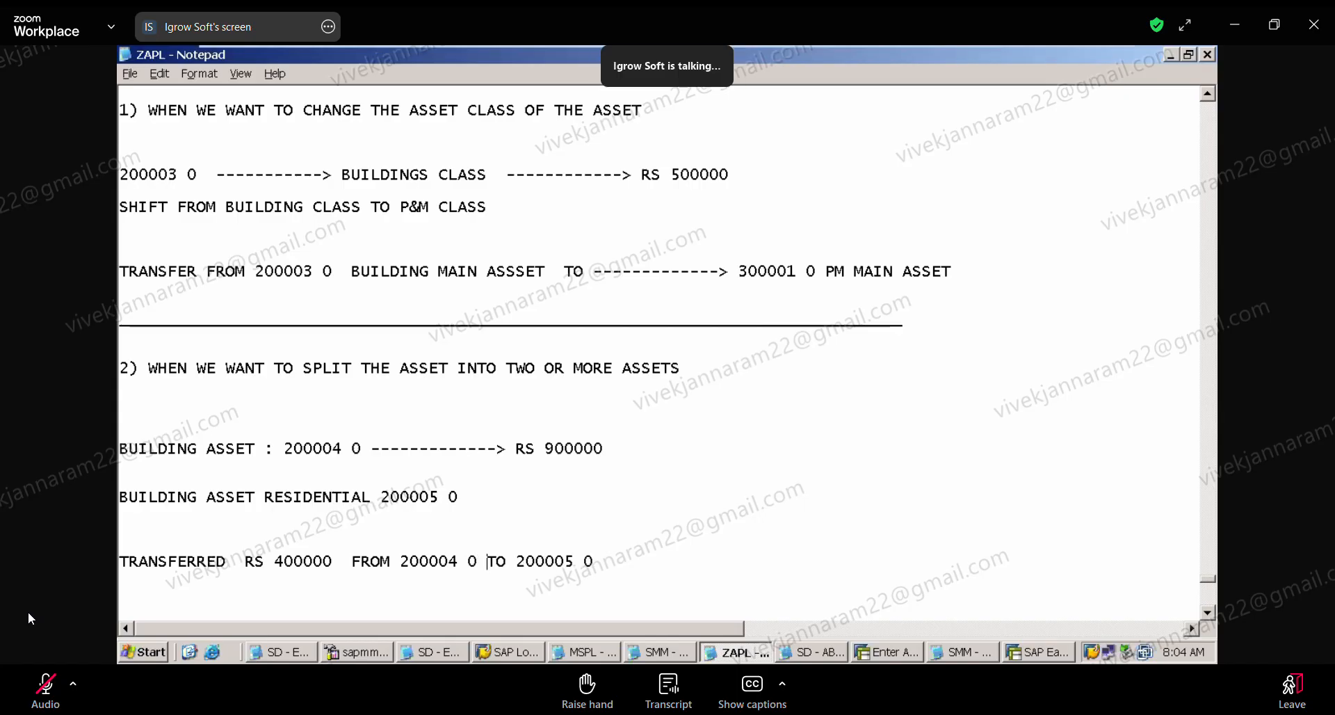
# Step: Add the line "RS 500000 REMAINING IN BUILDING4 200004 0" at the end of the notes and return to the SAP transfer screen
pyautogui.click(637, 598)
pyautogui.scroll(-2, 270, 432)
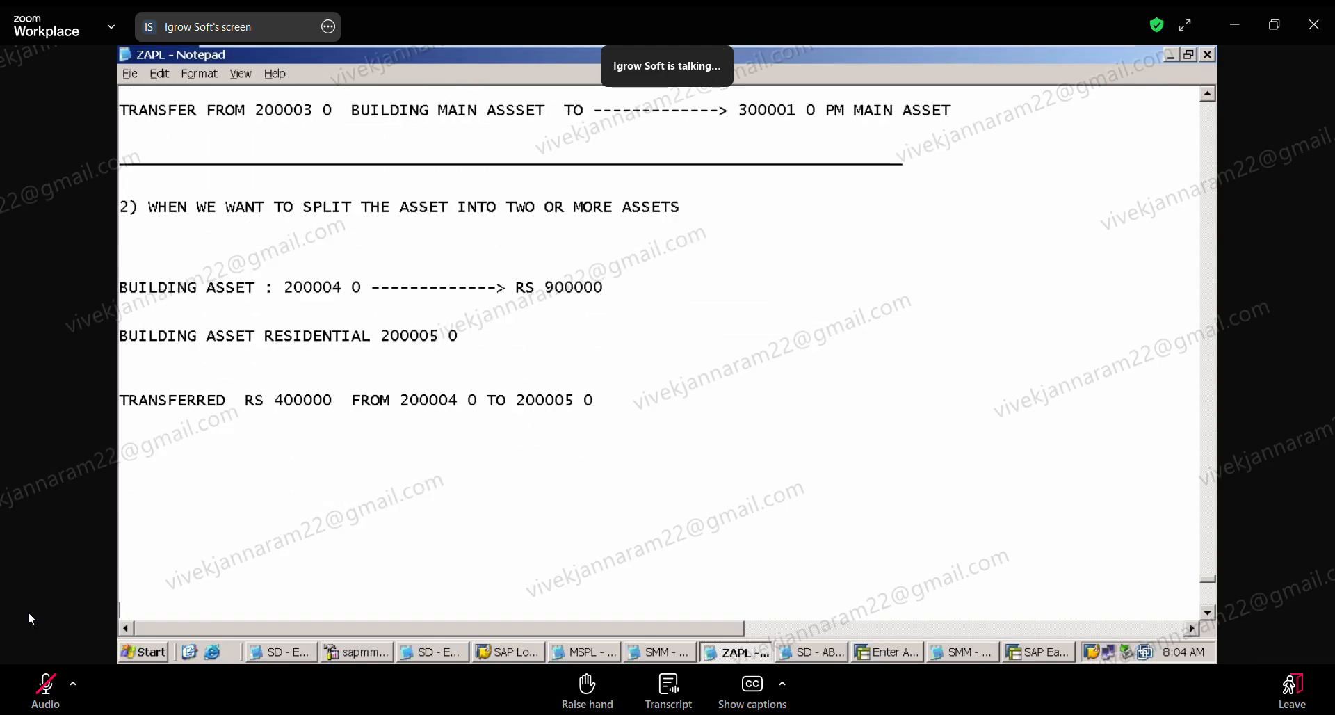
pyautogui.click(256, 461)
pyautogui.write('RS ')
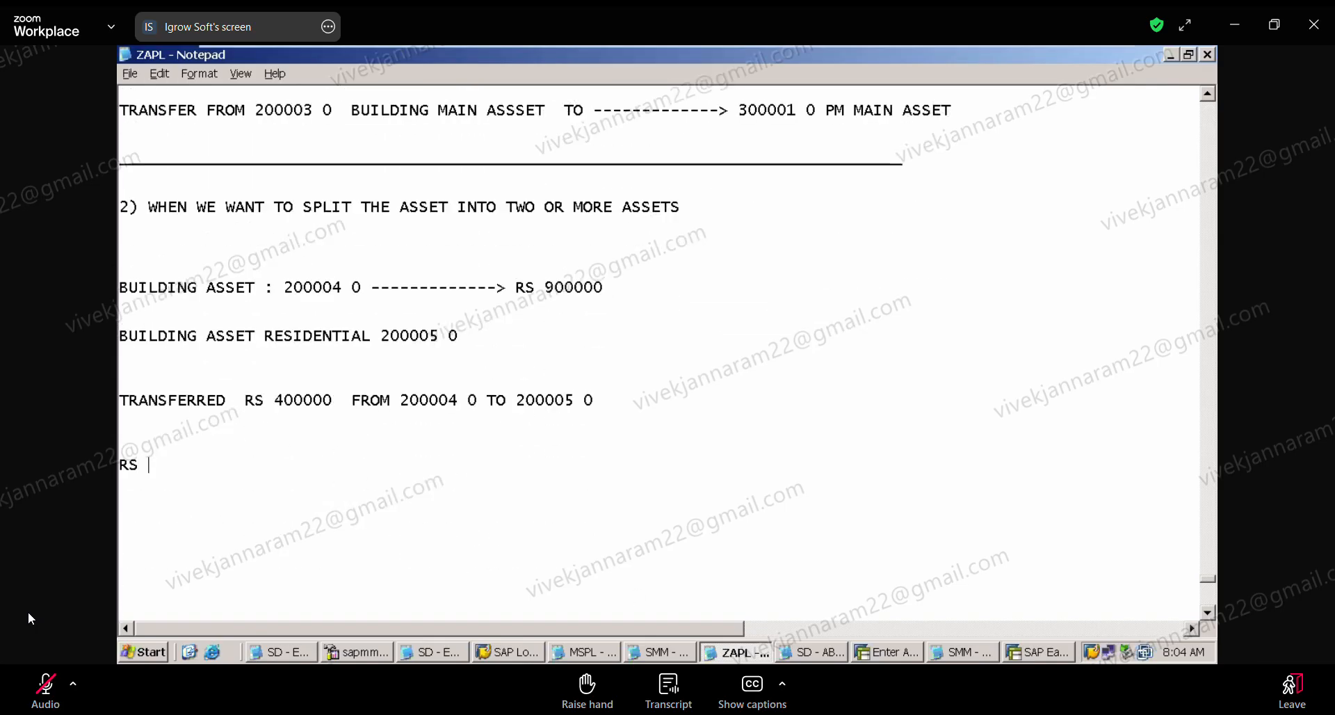
pyautogui.write('500000 ')
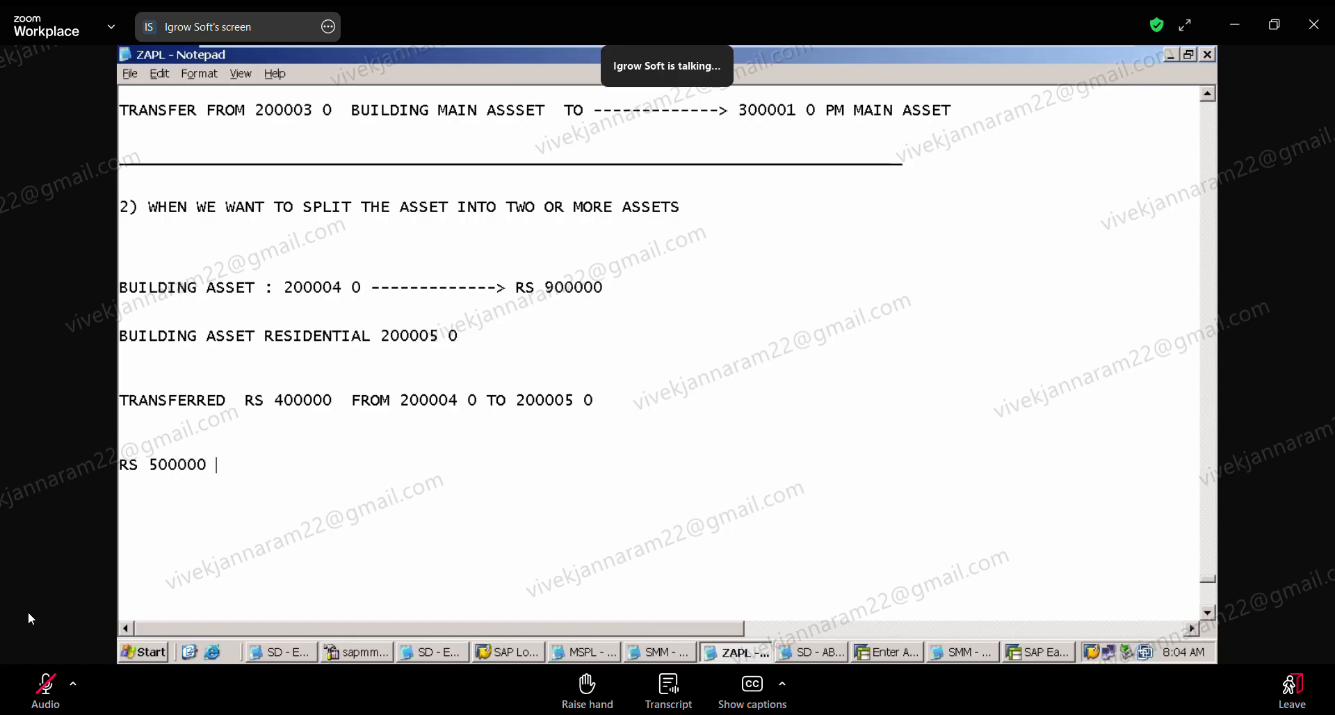
pyautogui.write('REMAINING IN B')
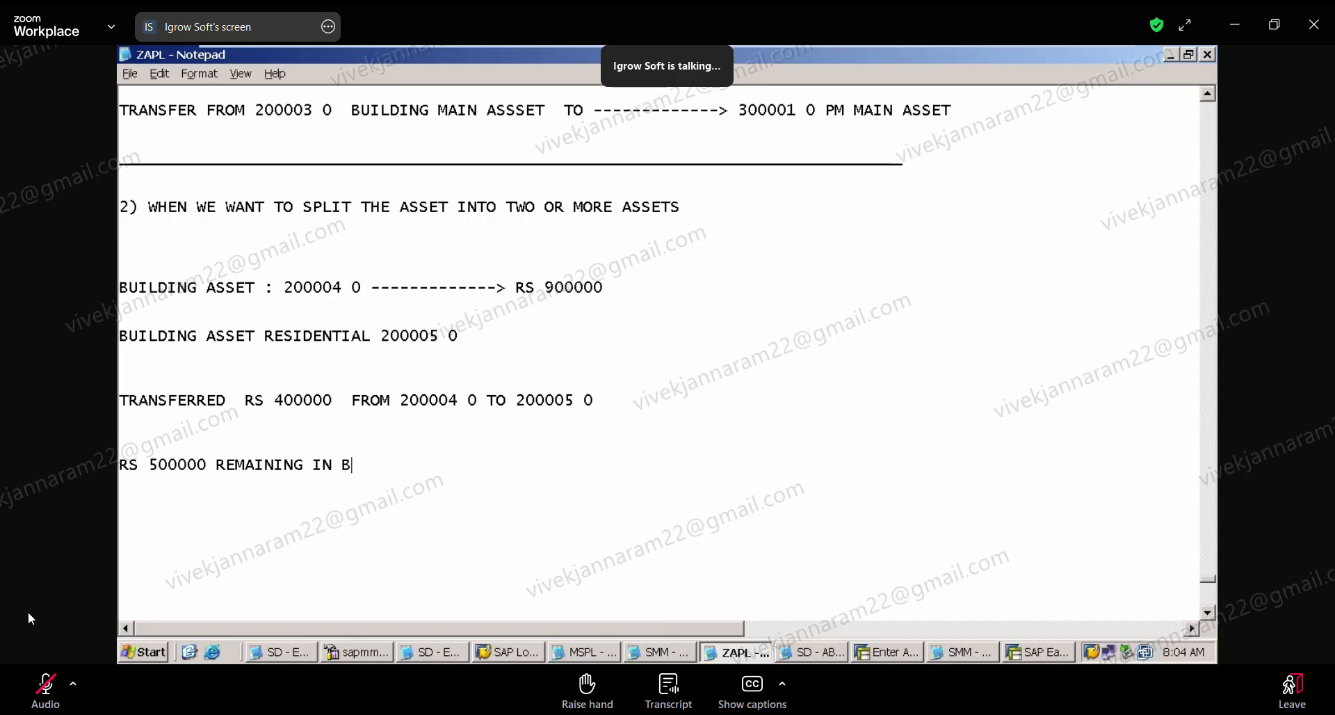
pyautogui.write('UILDING 4 200004')
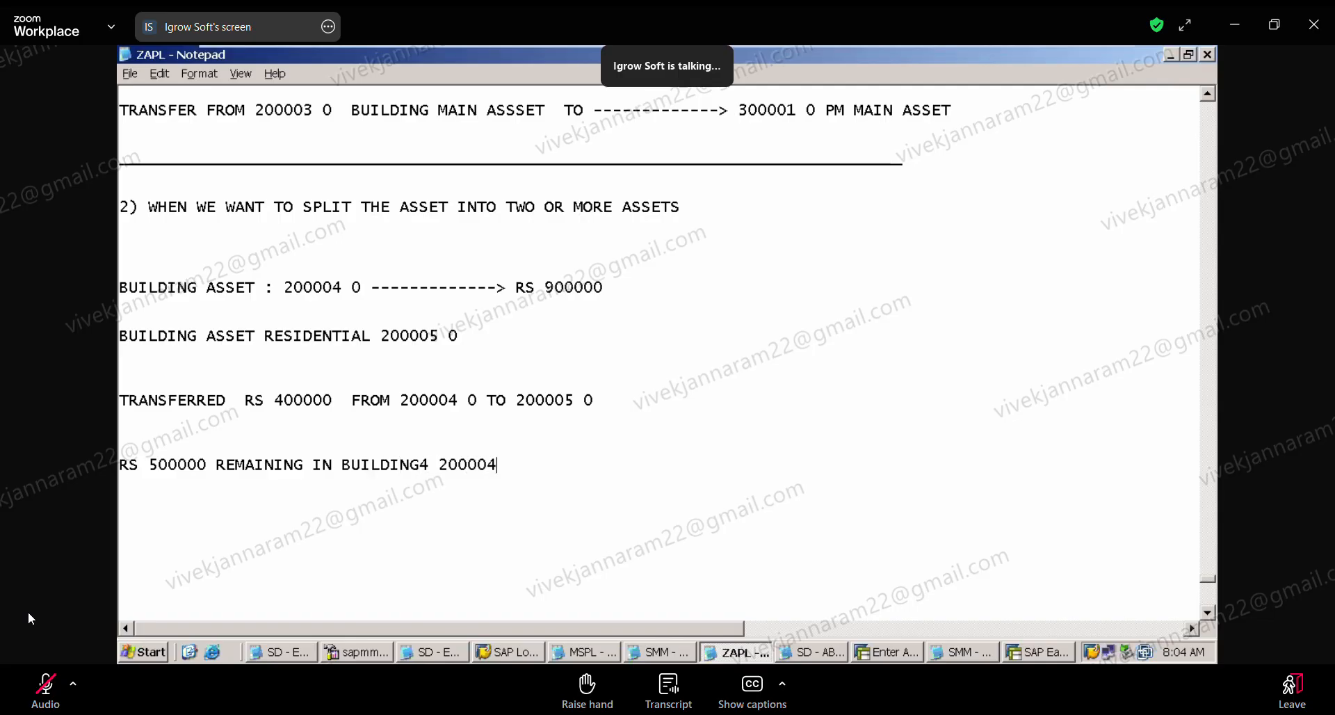
pyautogui.write(' 0')
pyautogui.click(890, 652)
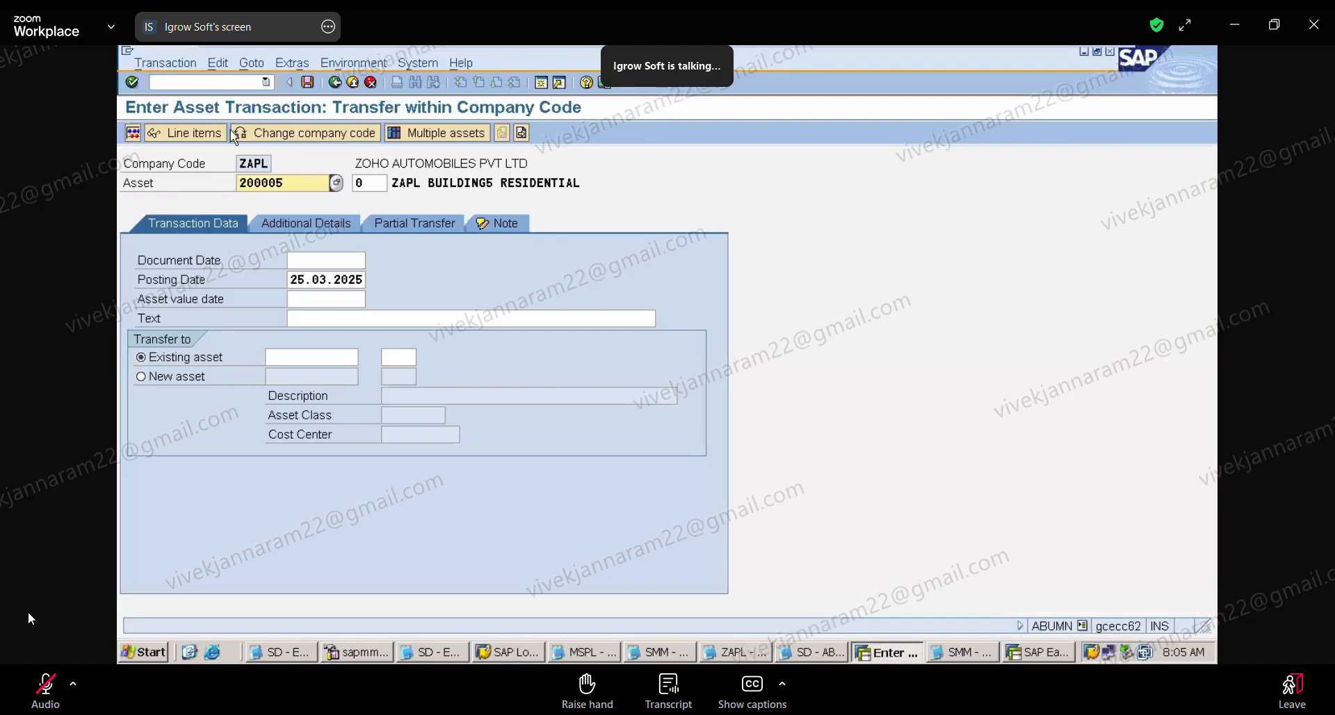
# Step: Open the Asset Explorer (AW01N) for asset 200005 and examine its posted values and period-wise depreciation for fiscal year 2025
pyautogui.click(203, 79)
pyautogui.write('/NAW01N')
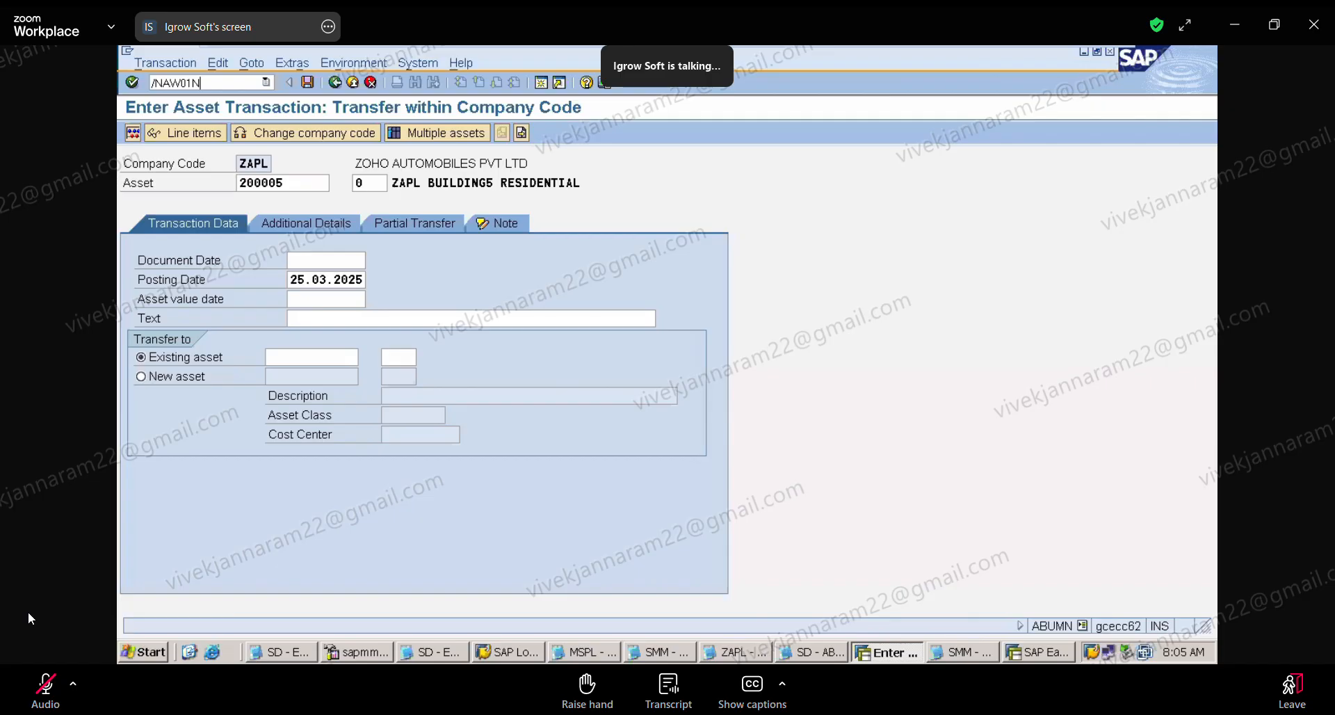
pyautogui.press('Return')
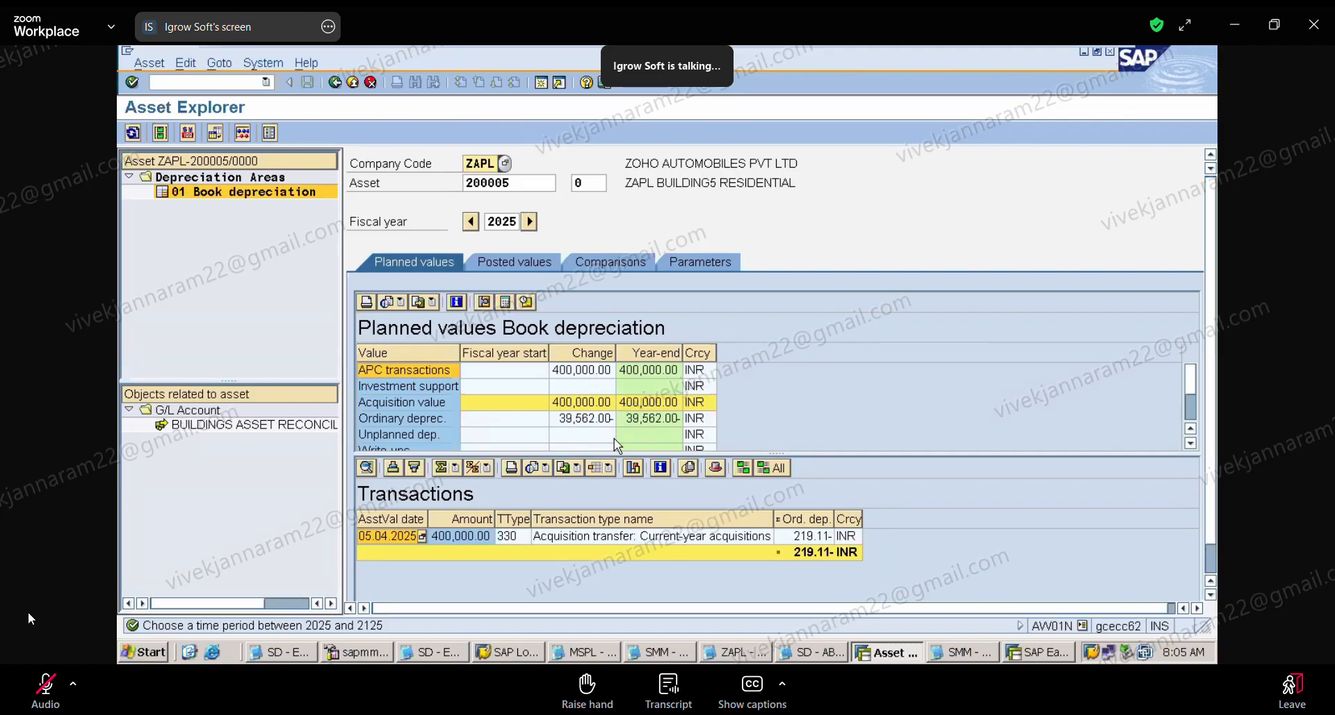
pyautogui.click(531, 266)
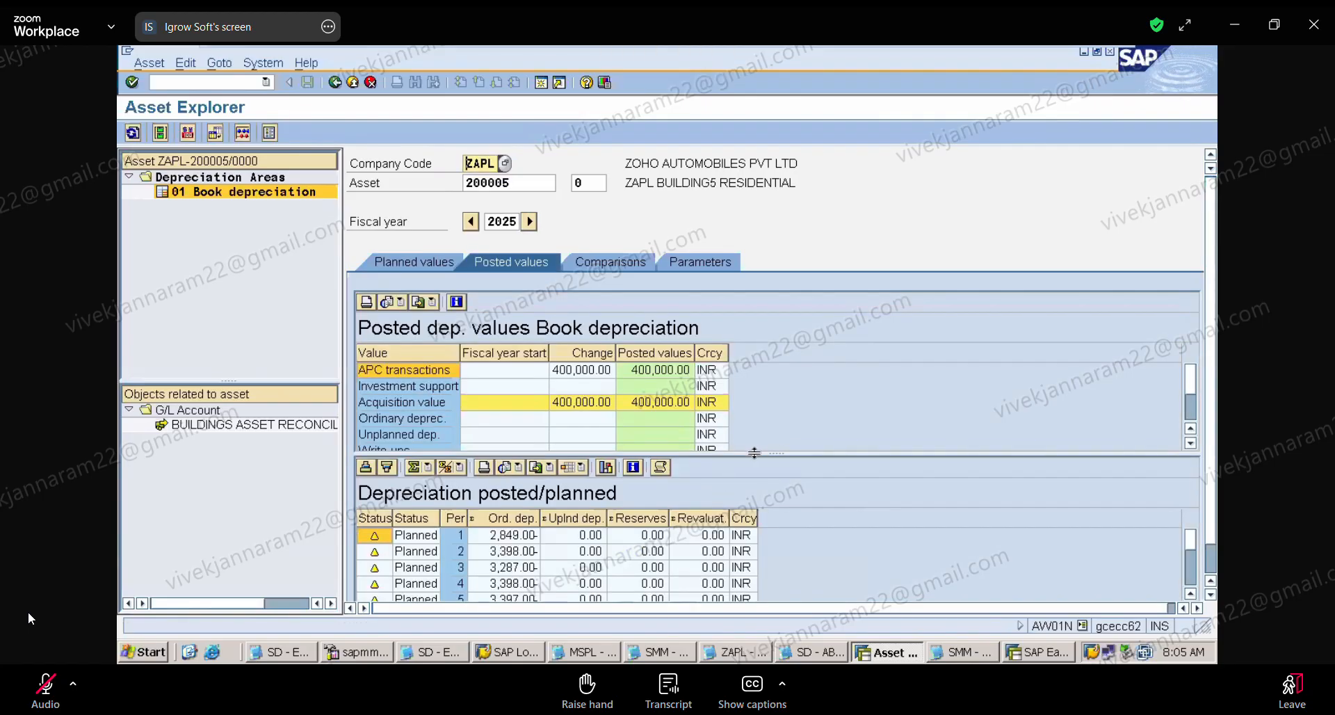
pyautogui.moveTo(754, 452); pyautogui.dragTo(753, 388)
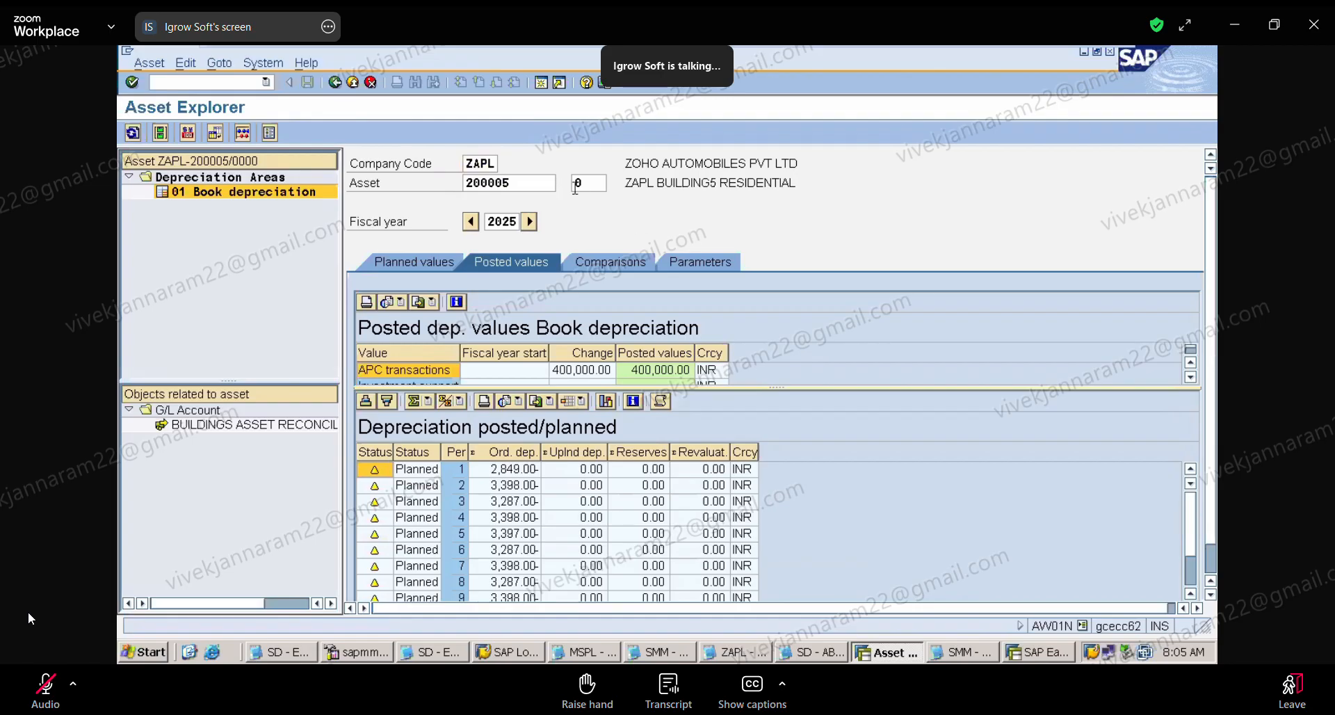
# Step: Display asset 200004 in the Asset Explorer and examine its posted book depreciation values
pyautogui.click(525, 179)
pyautogui.press('BackSpace')
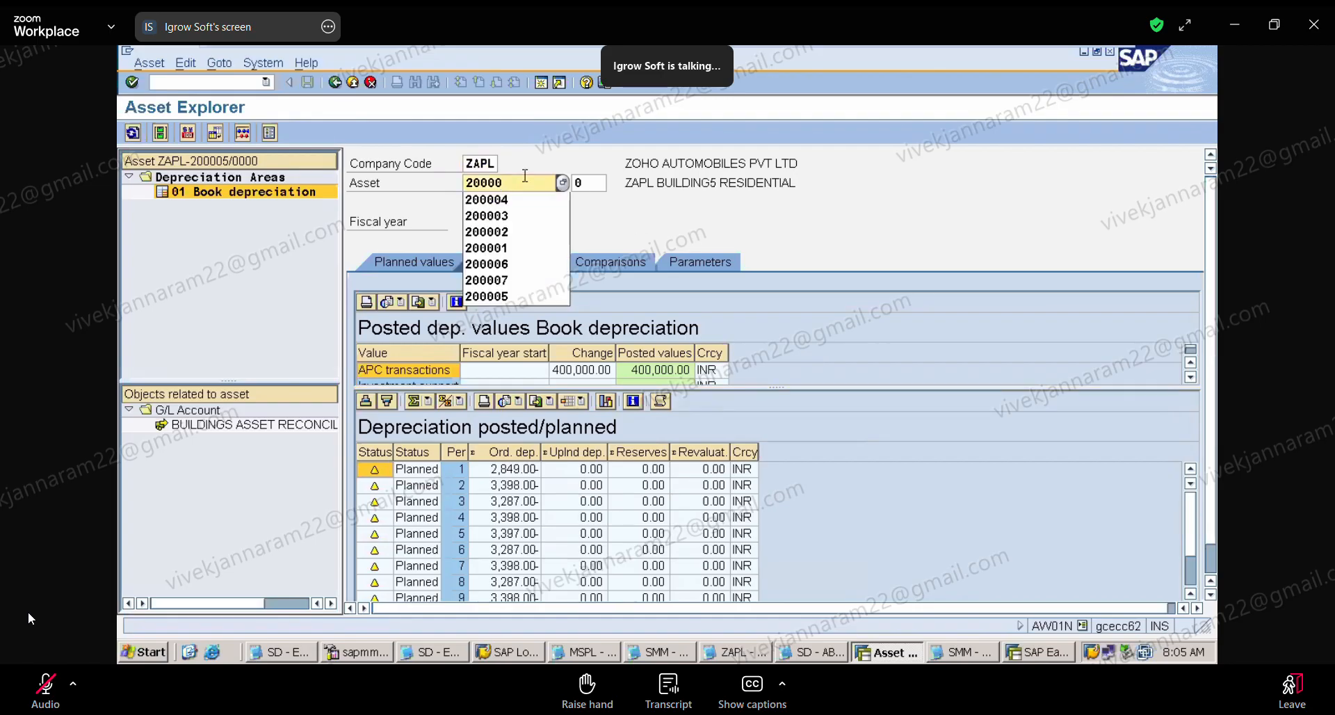
pyautogui.write('4')
pyautogui.press('Return')
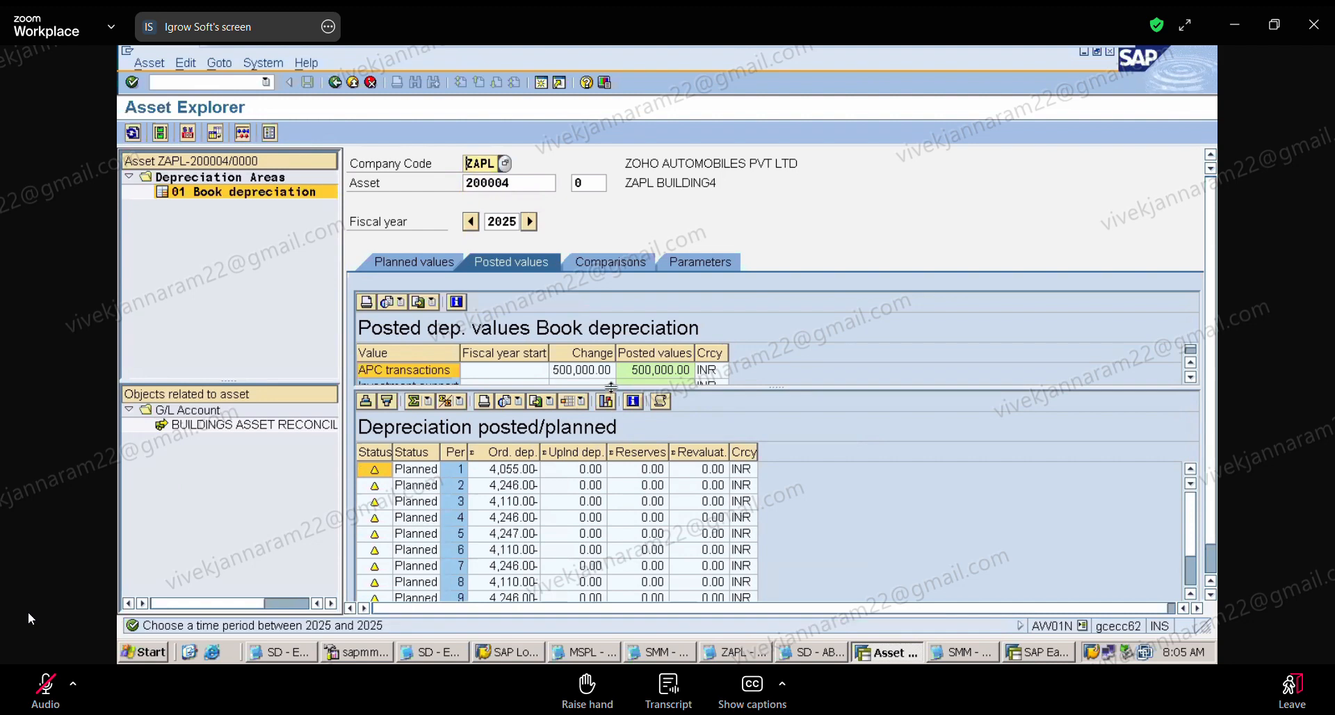
pyautogui.moveTo(610, 387); pyautogui.dragTo(617, 452)
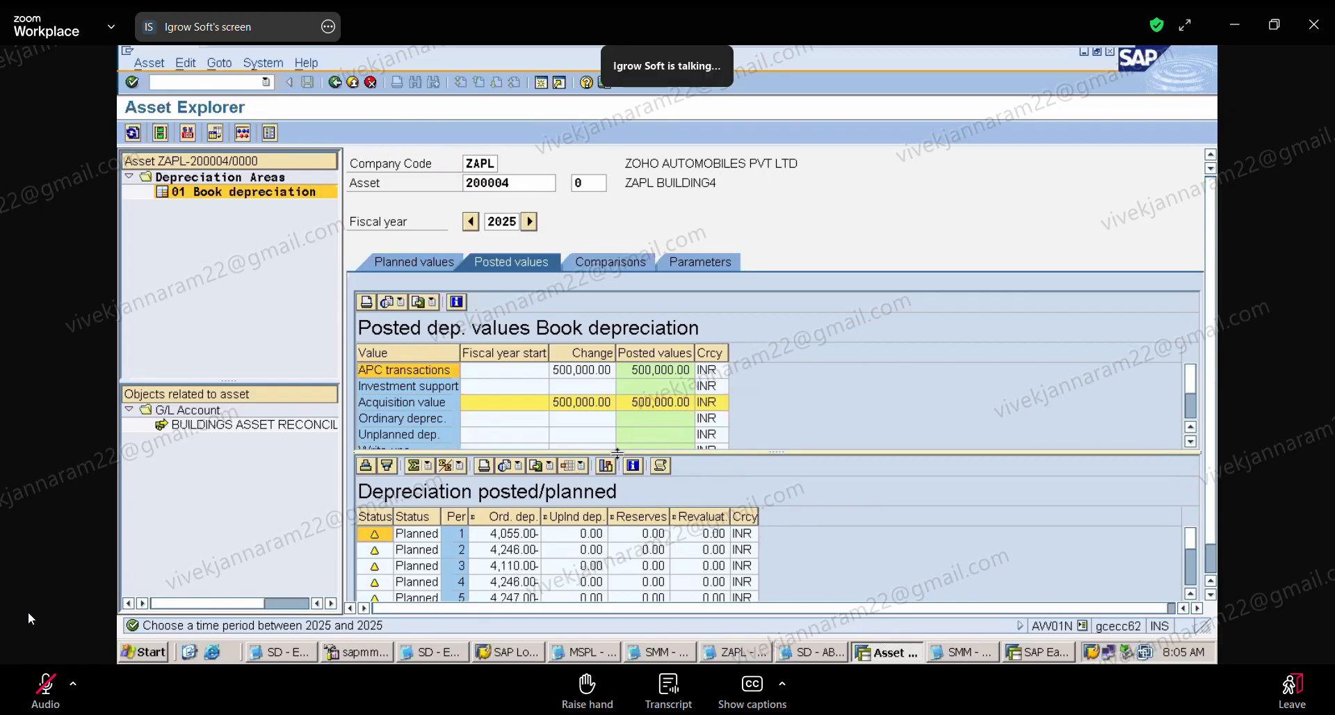
# Step: Change the master data of asset 200004 in AS02, setting the description to "ZAPL BUILDING4 COMMERCIAL", and save it
pyautogui.click(188, 78)
pyautogui.write('/NAS02')
pyautogui.press('Return')
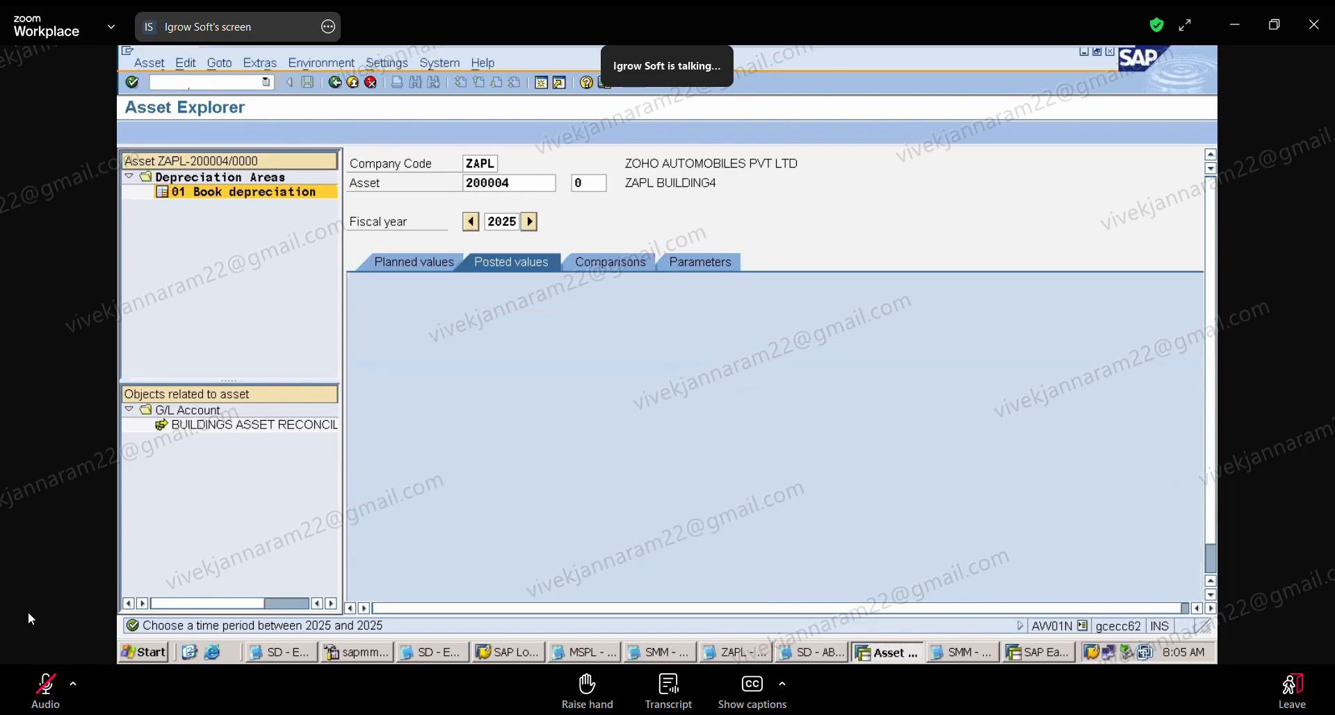
pyautogui.press('Return')
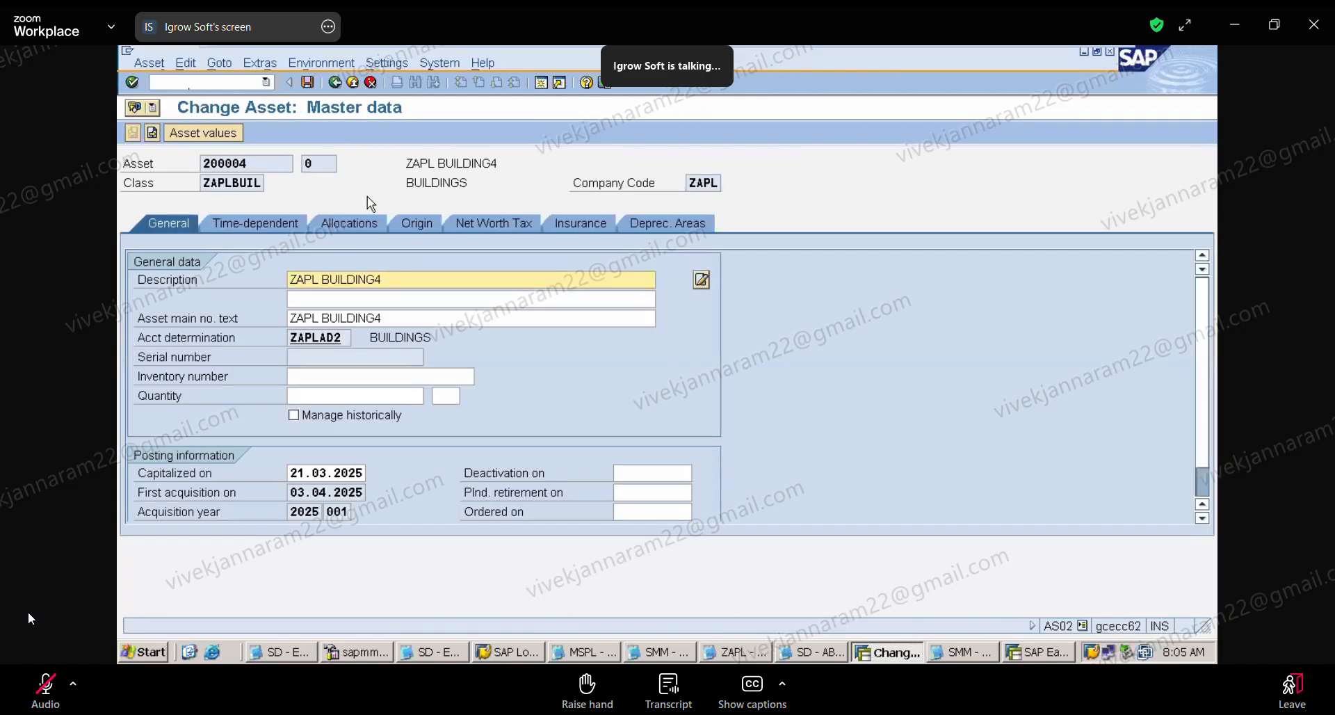
pyautogui.write('C')
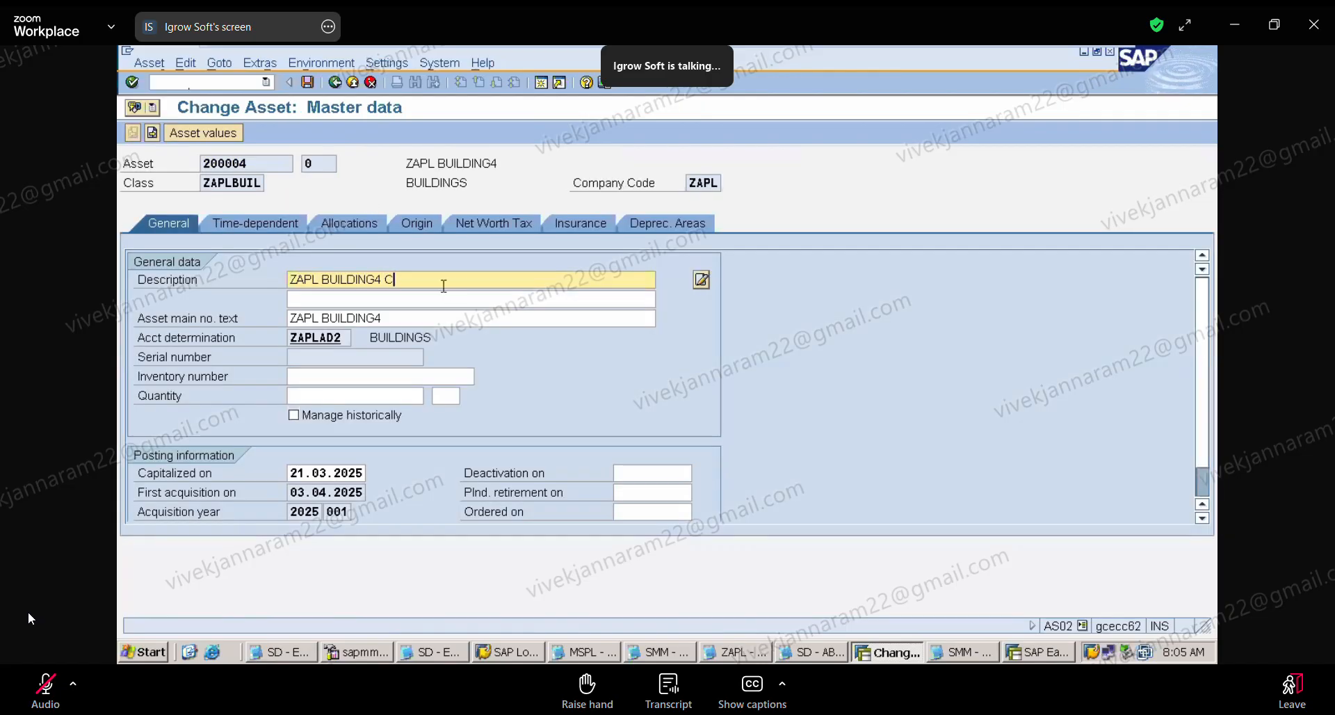
pyautogui.write('OMMERCIAL')
pyautogui.click(308, 85)
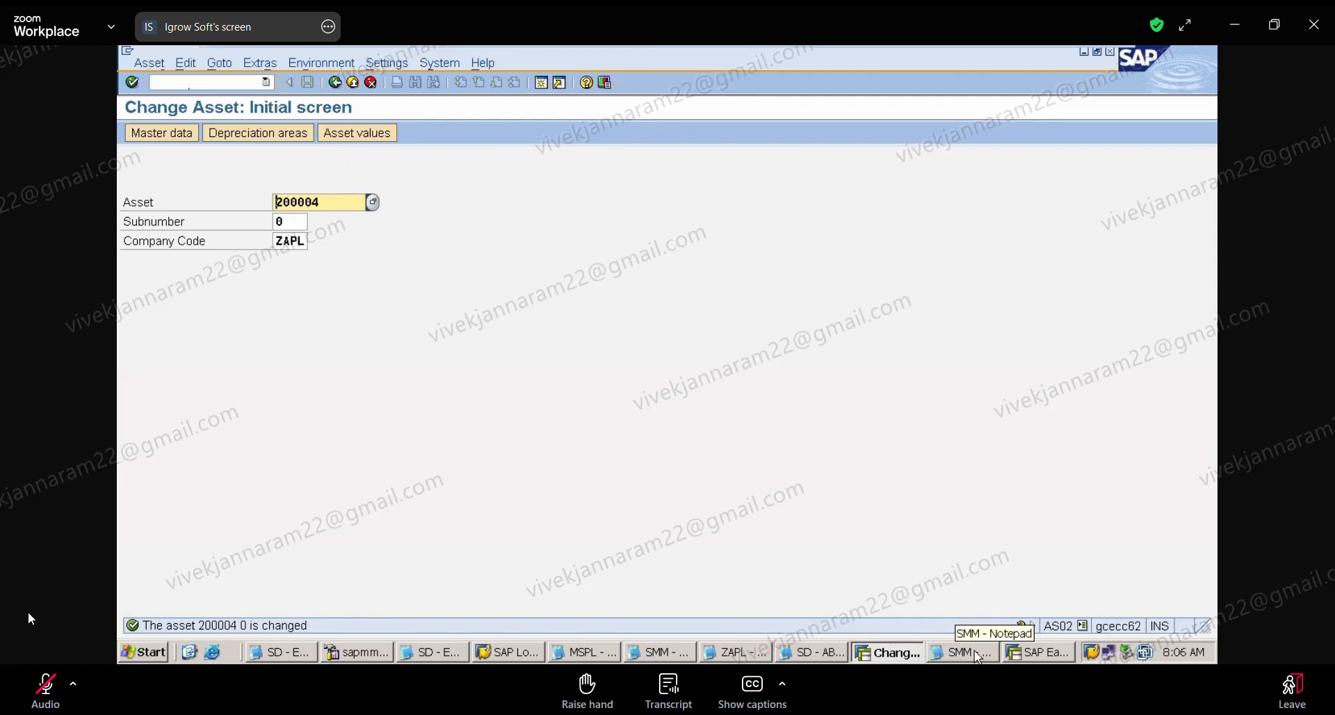
# Step: Switch to the ZAPL Notepad file and review the notes on splitting building asset 200004
pyautogui.click(750, 652)
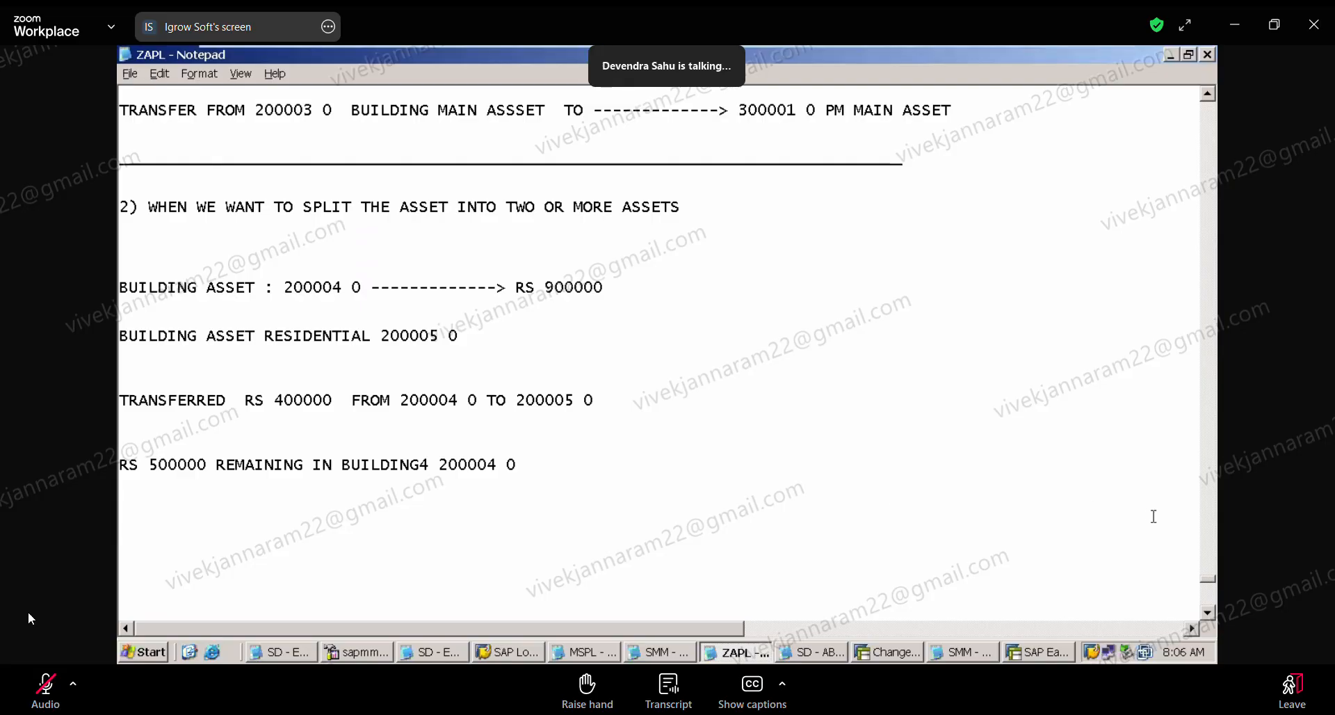
pyautogui.click(1210, 612)
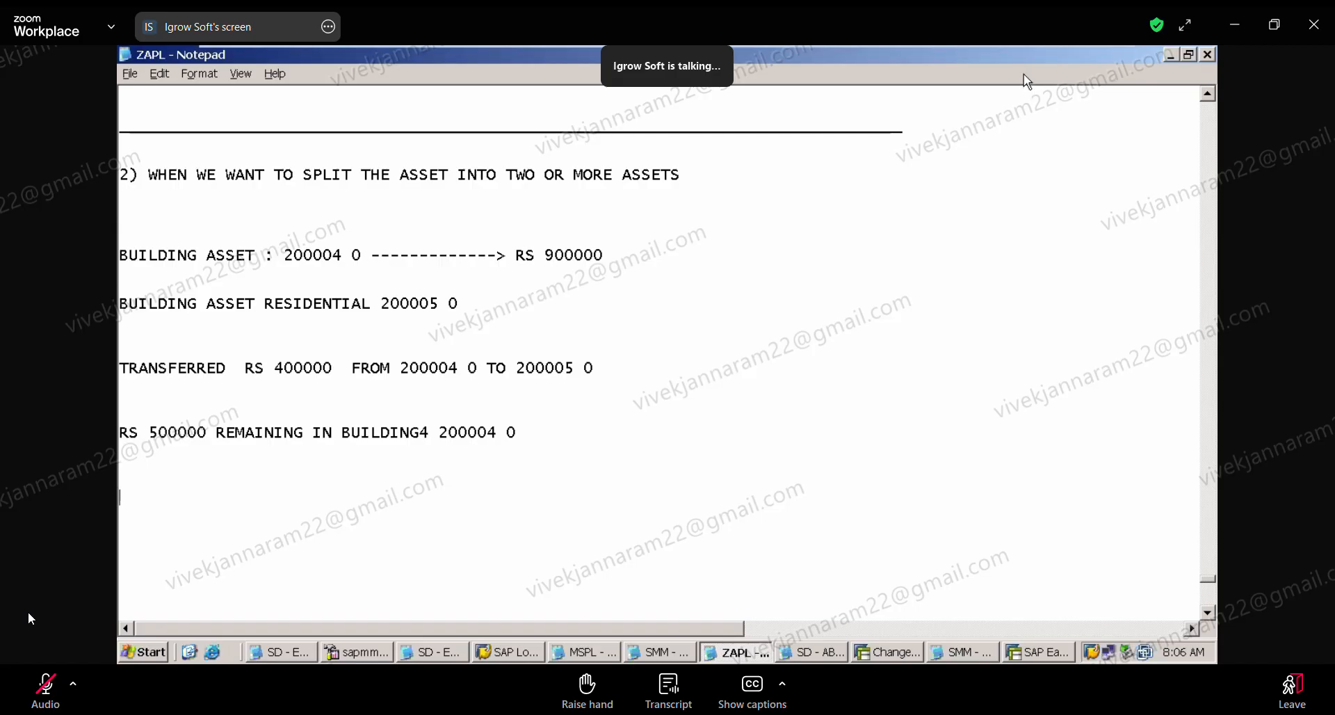
# Step: Switch to SAP Easy Access and expand Accounting, Financial Accounting, Fixed Assets, Information System, Reports on Asset Accounting down to the History folder
pyautogui.moveTo(1031, 54)
pyautogui.click(1021, 654)
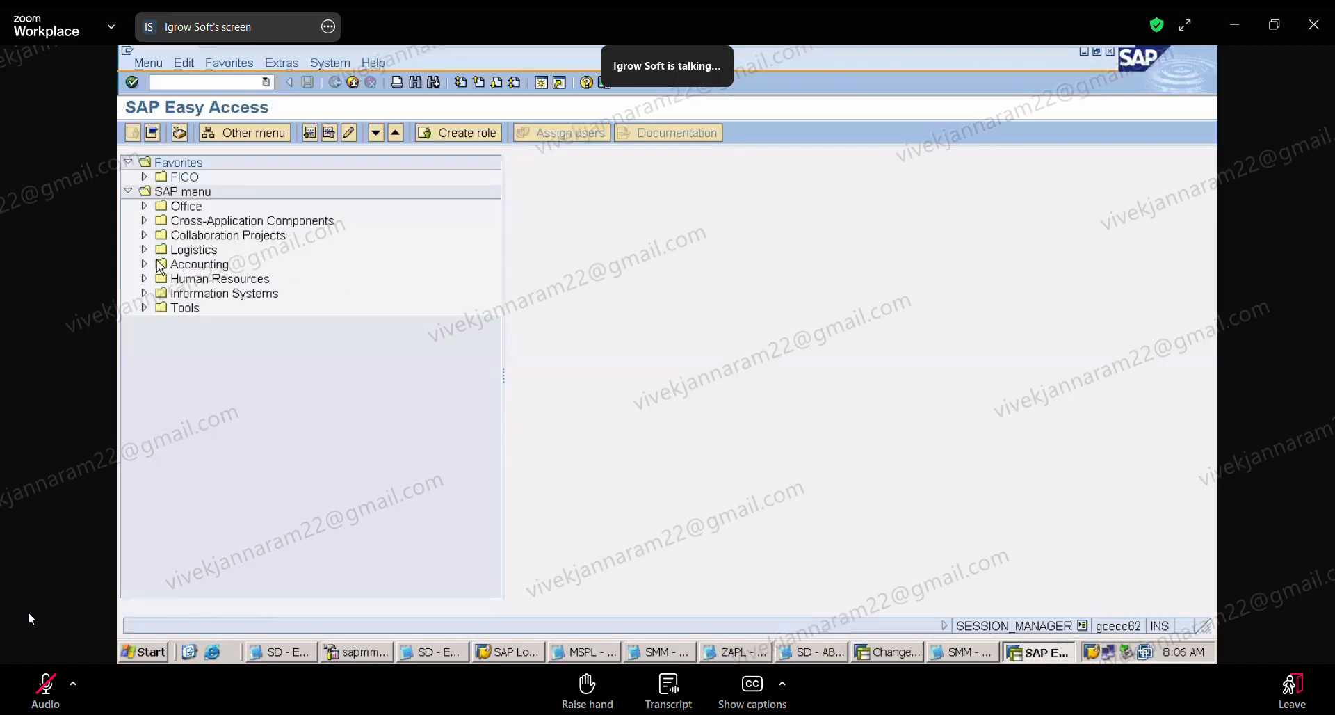
pyautogui.click(144, 263)
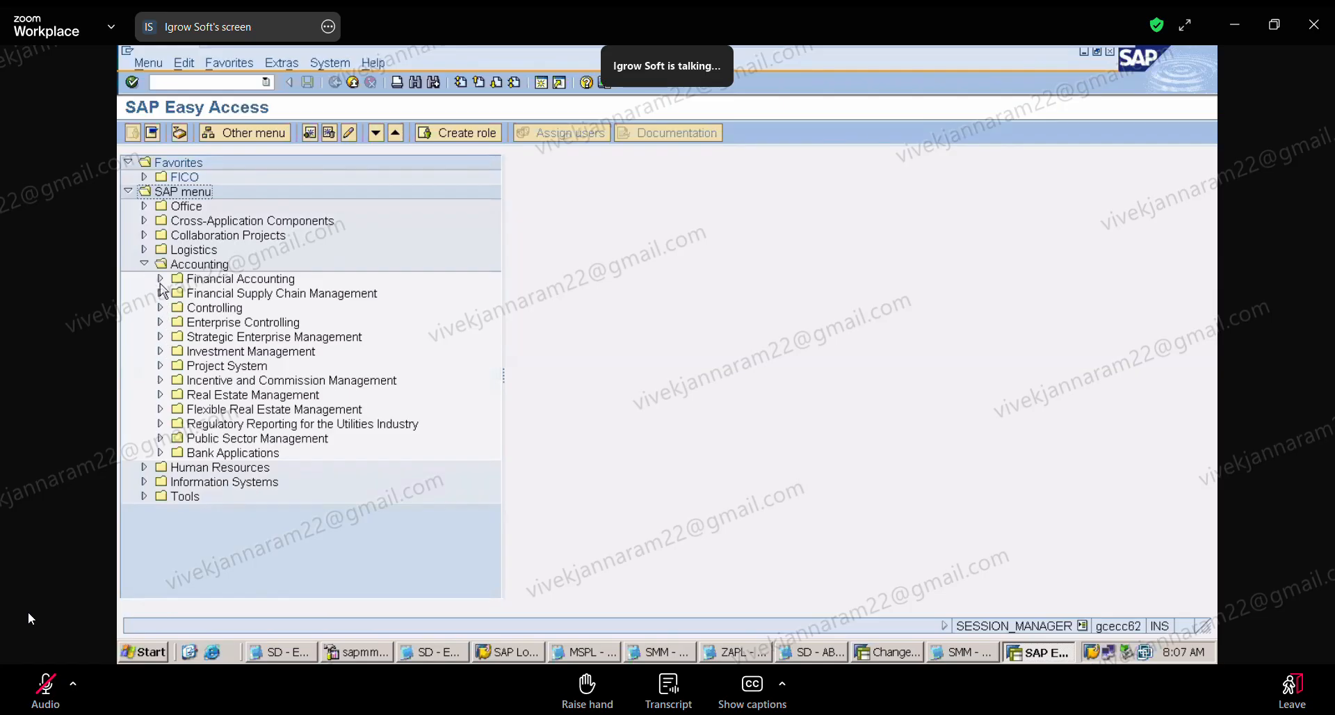
pyautogui.click(160, 279)
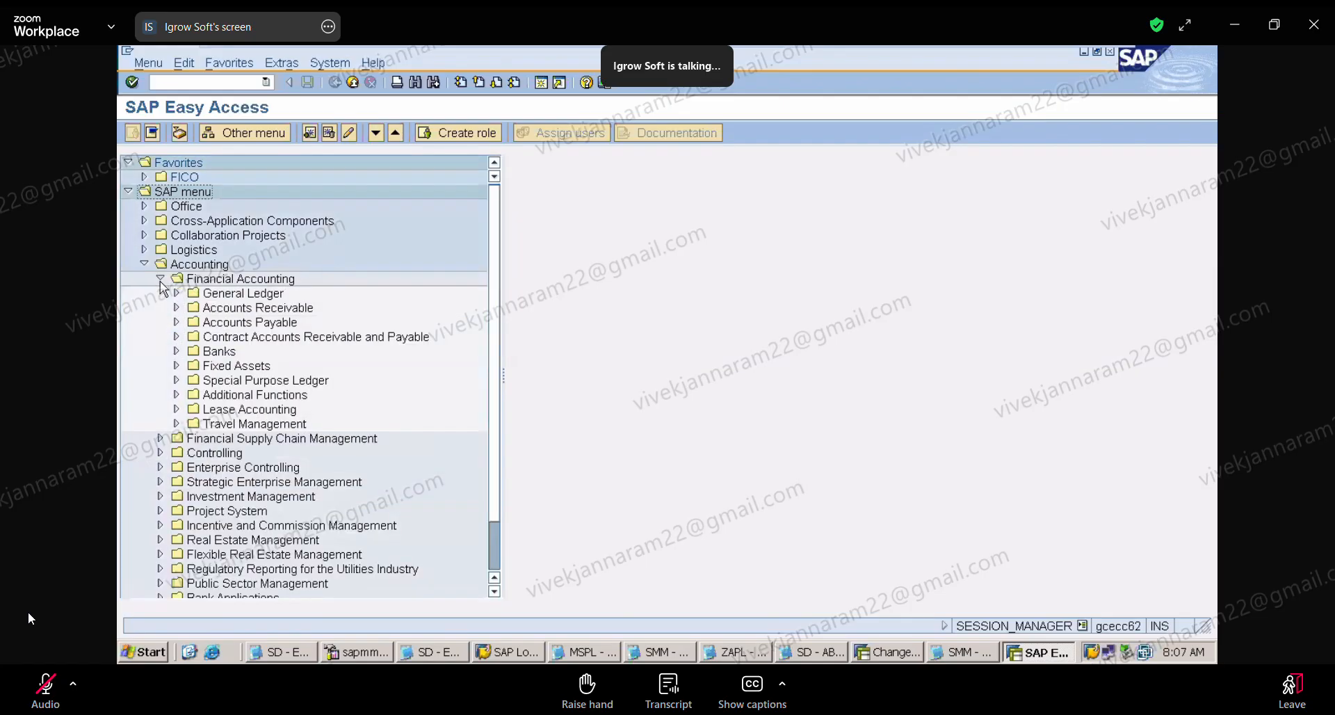
pyautogui.click(175, 366)
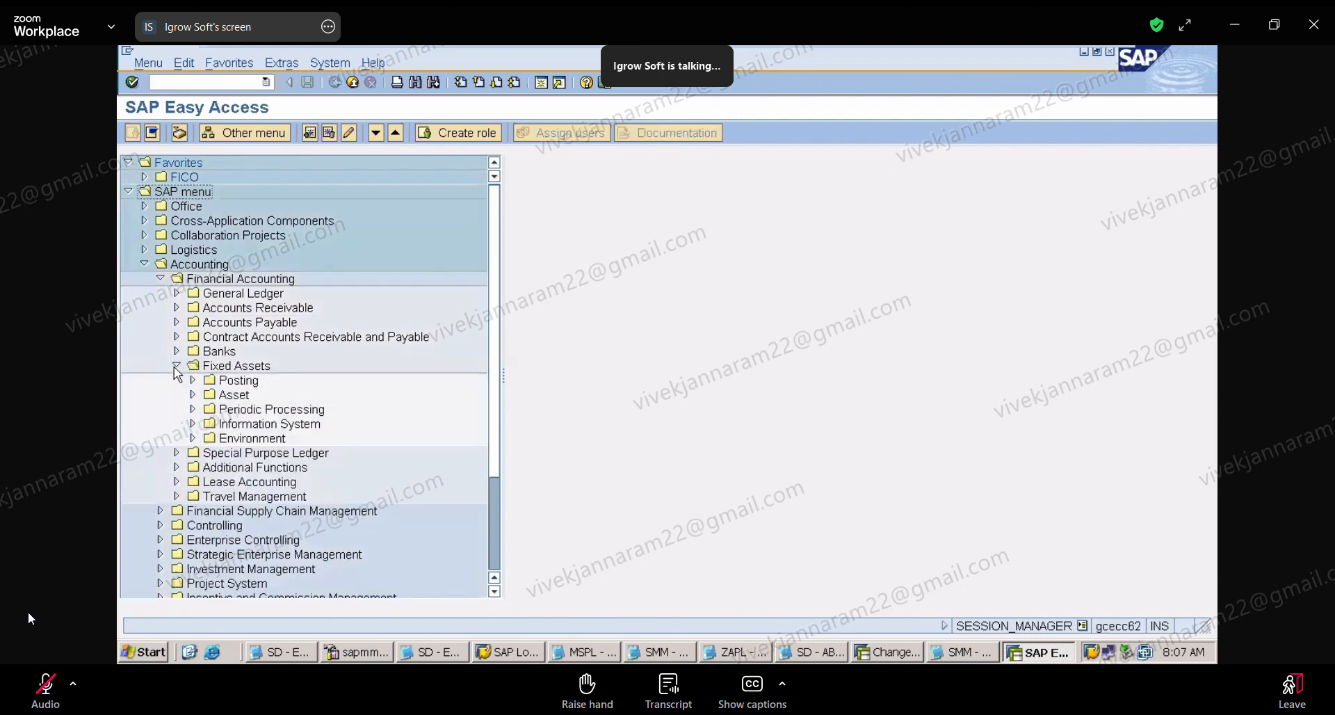
pyautogui.click(192, 424)
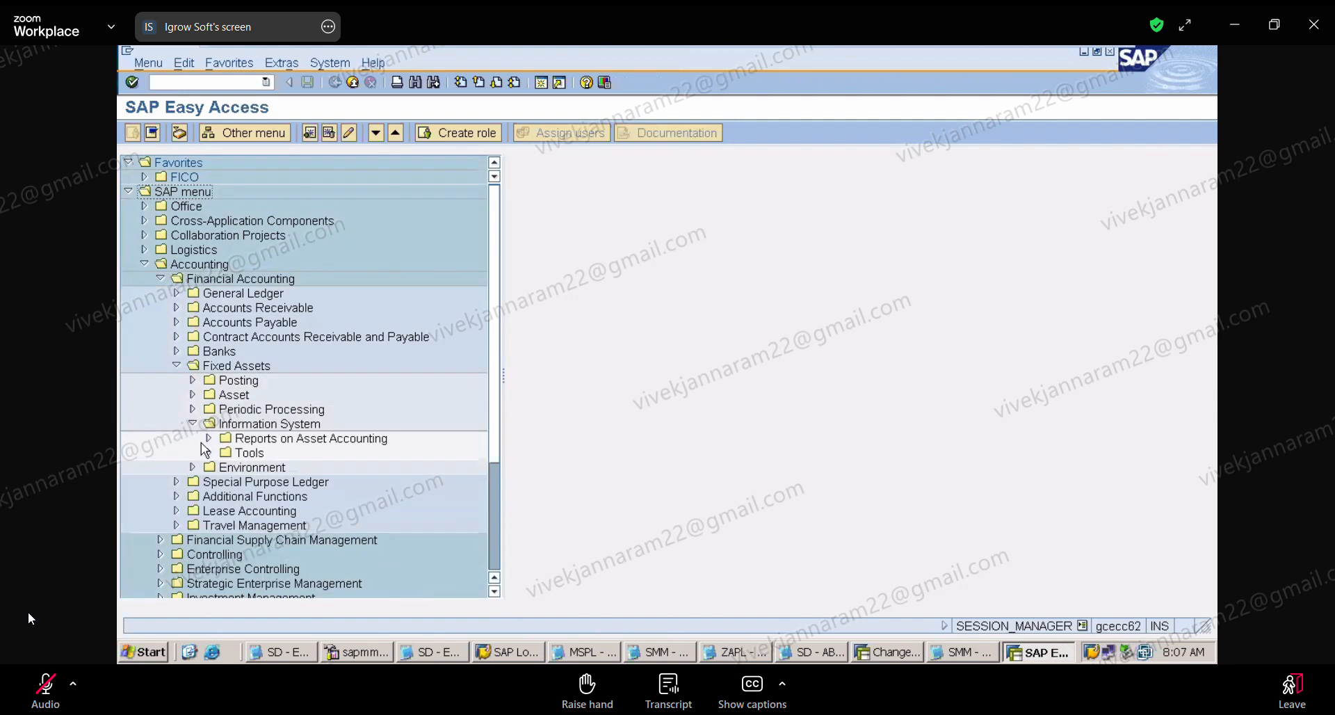
pyautogui.click(208, 439)
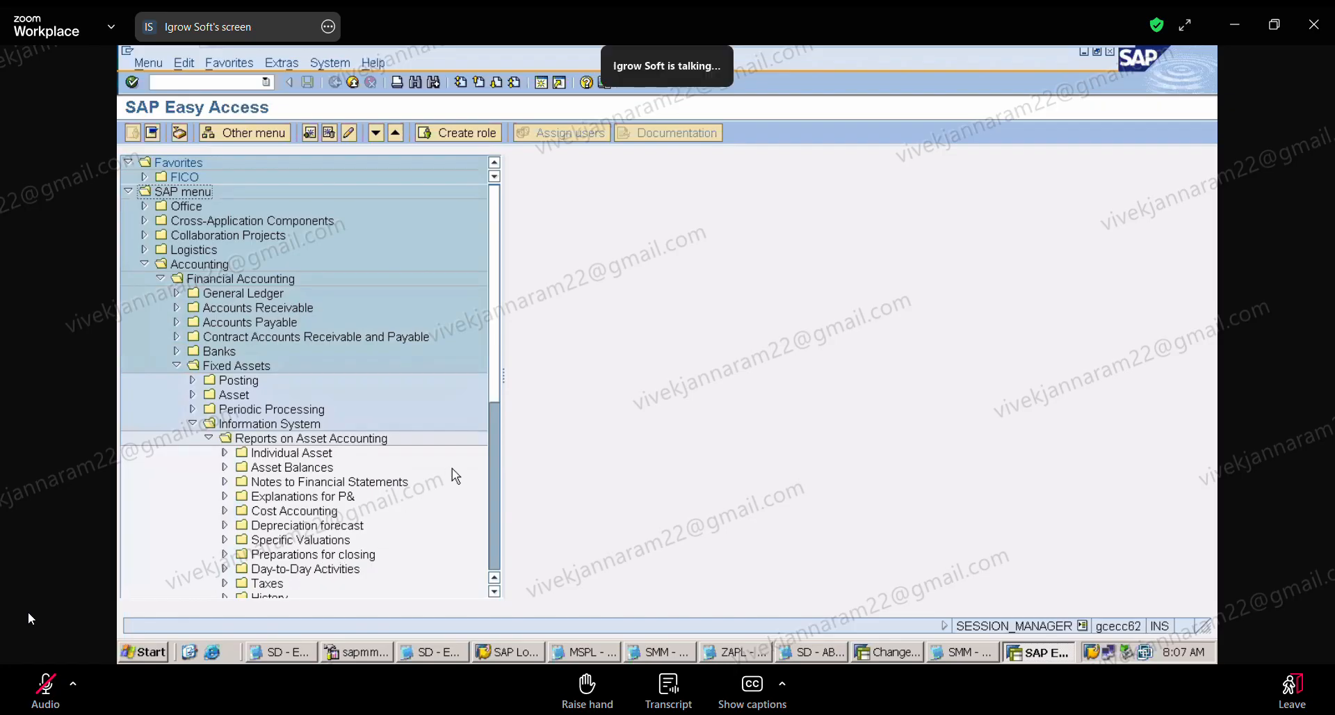
pyautogui.click(495, 592)
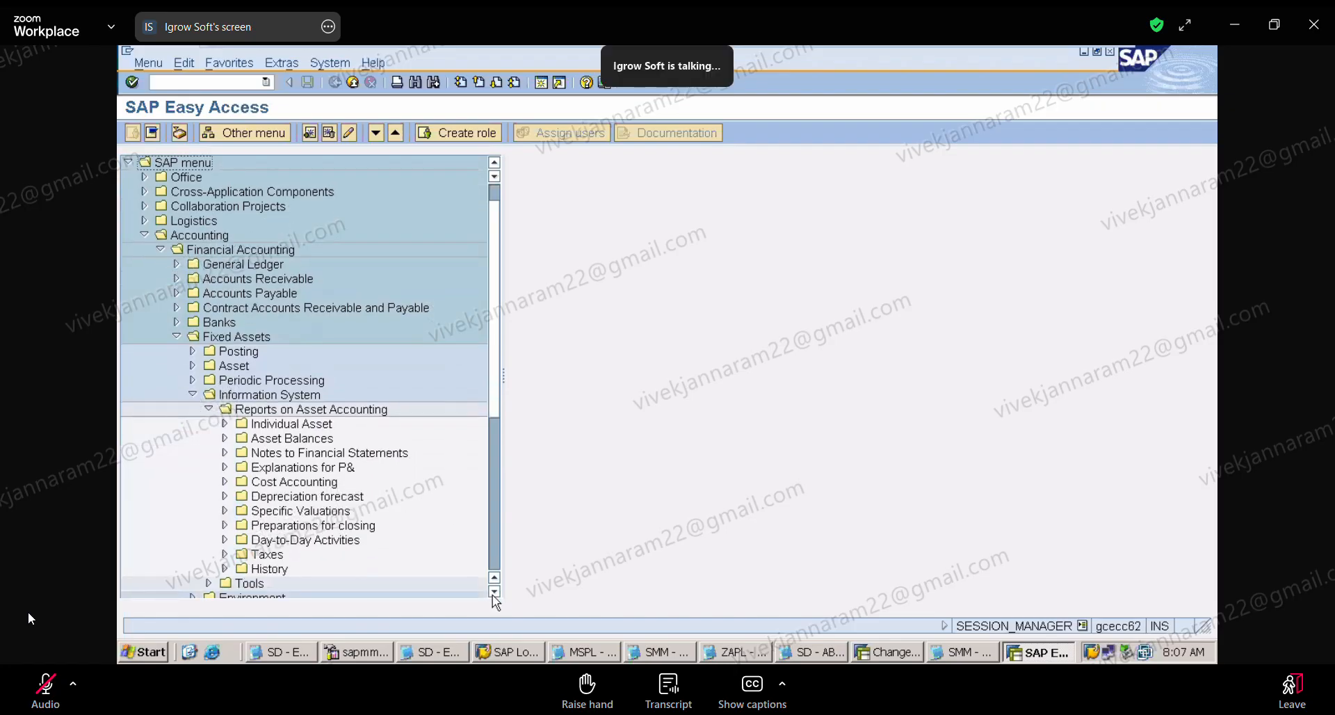
pyautogui.click(223, 568)
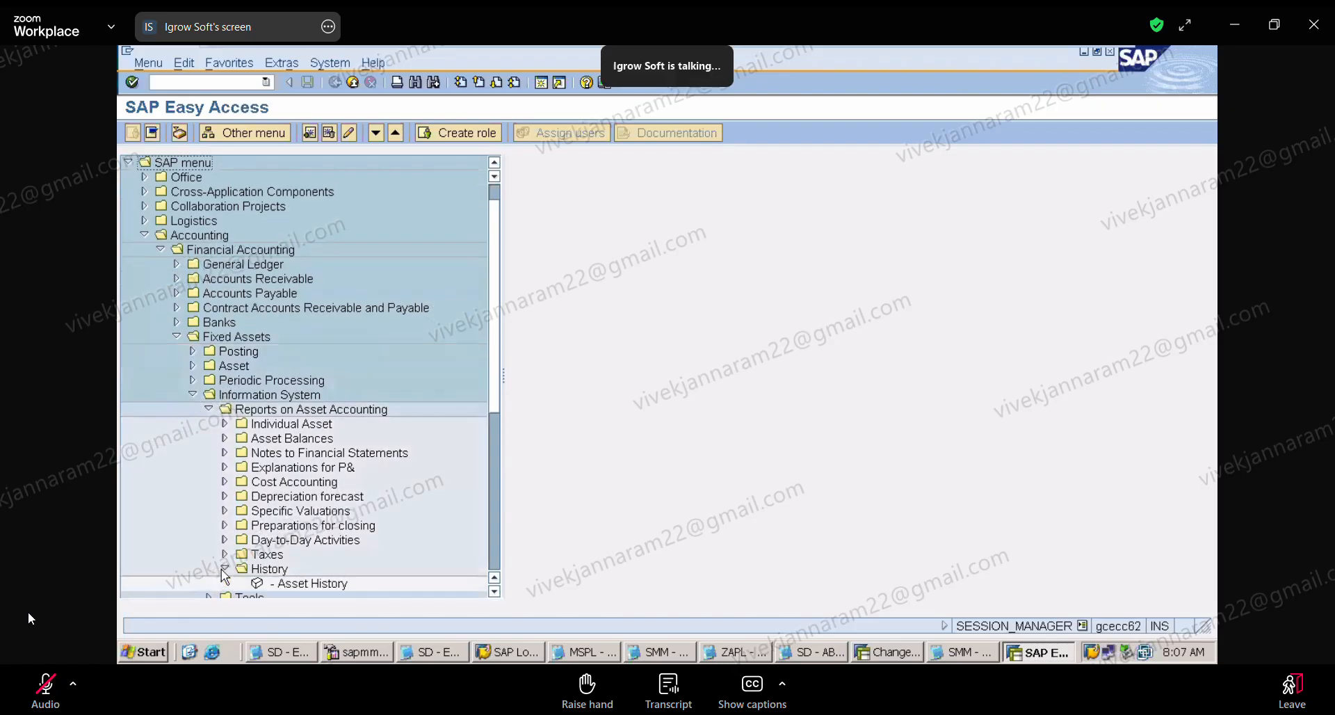
# Step: Look through the Asset Balances, Preparations for closing and Day-to-Day Activities report folders, collapsing each one after viewing
pyautogui.click(495, 591)
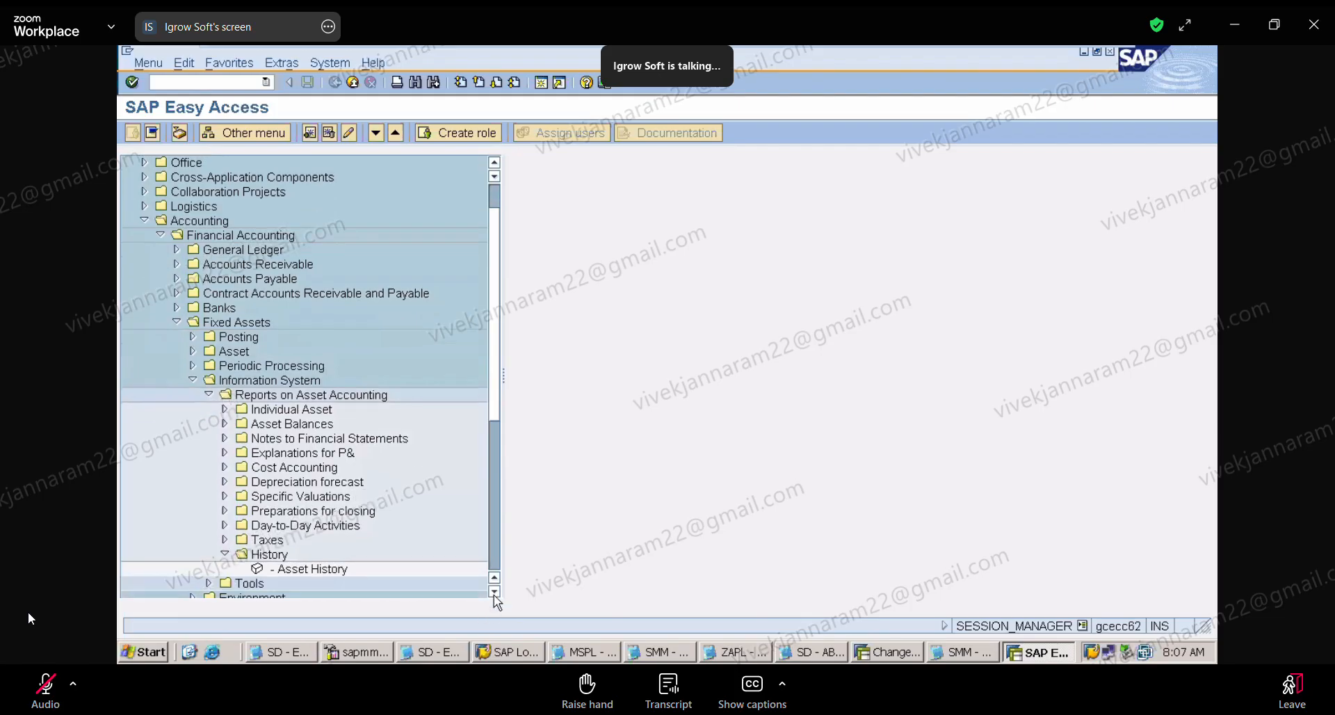
pyautogui.click(495, 591)
pyautogui.click(494, 591)
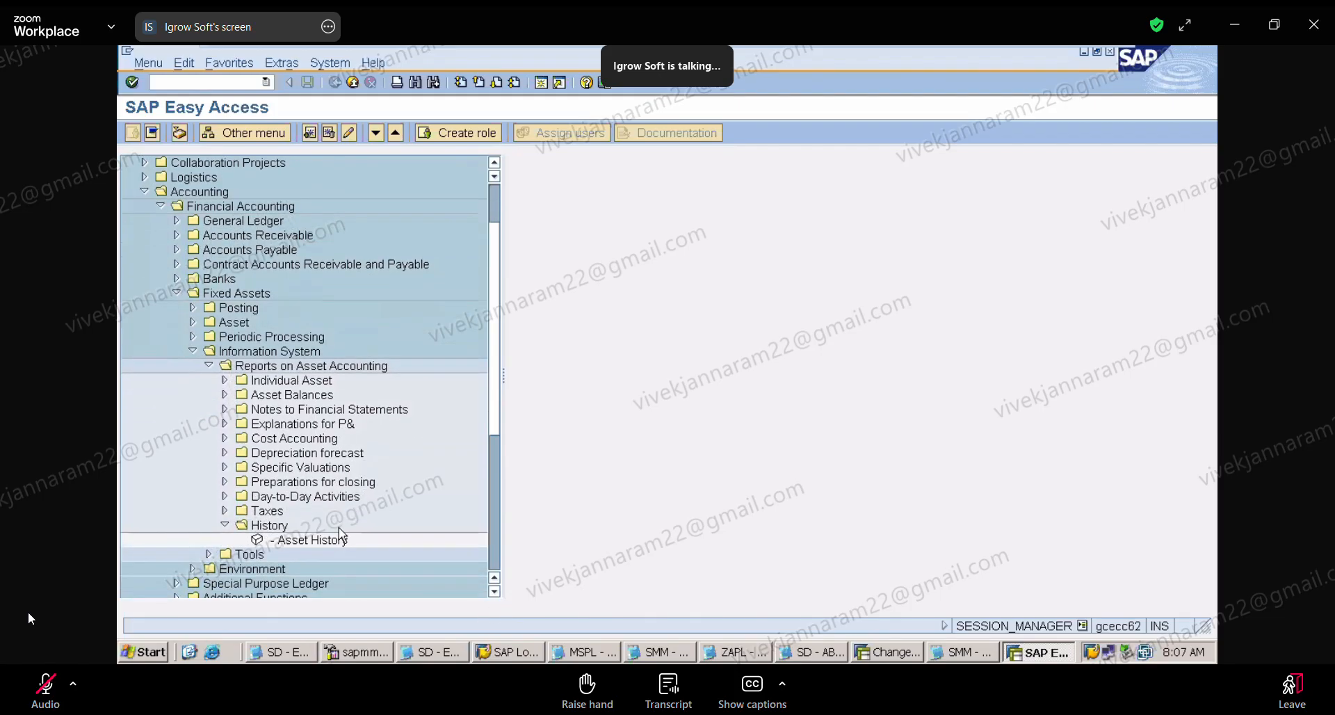
pyautogui.click(226, 394)
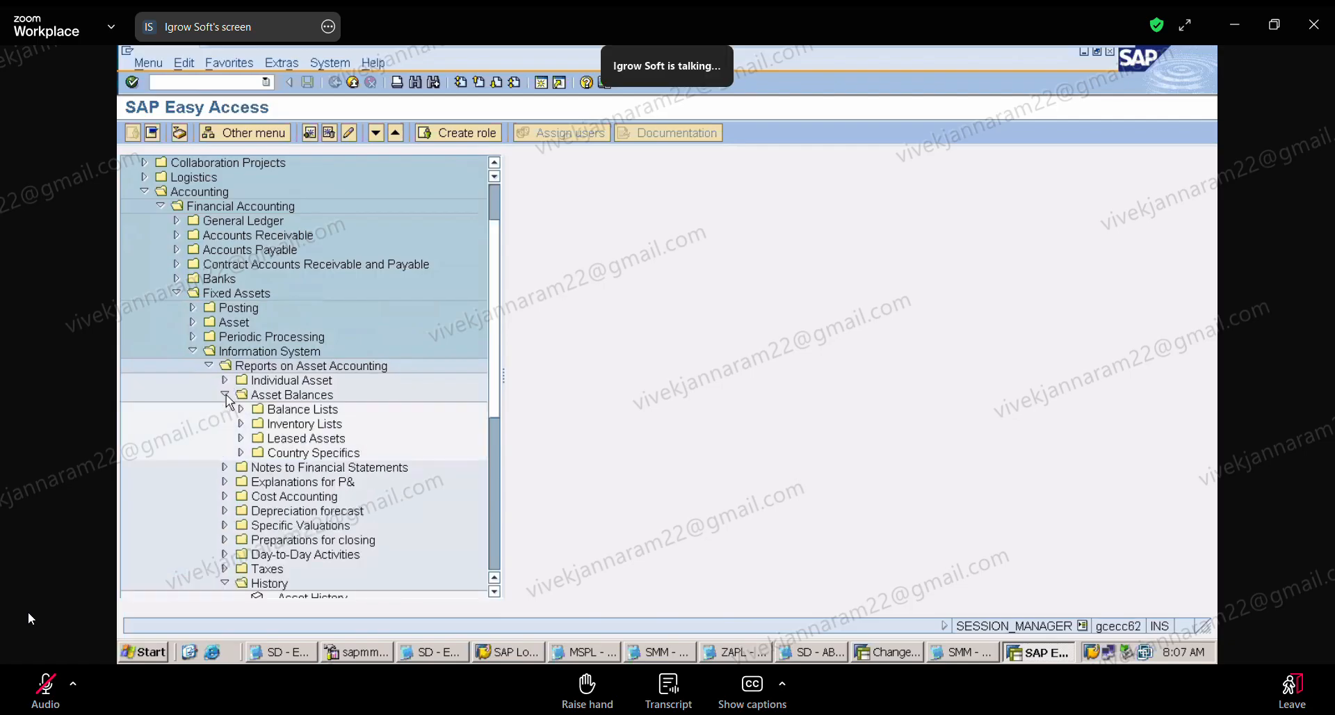
pyautogui.click(225, 394)
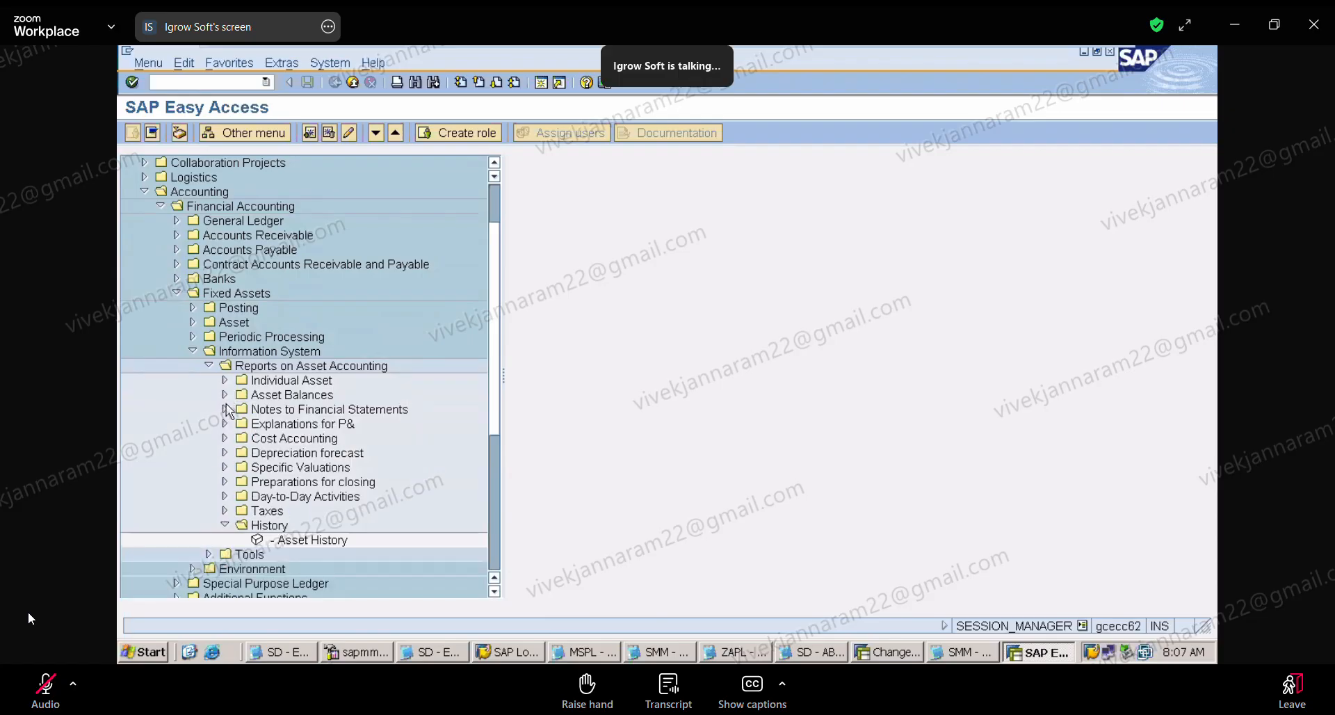
pyautogui.click(224, 481)
pyautogui.click(224, 481)
pyautogui.click(225, 497)
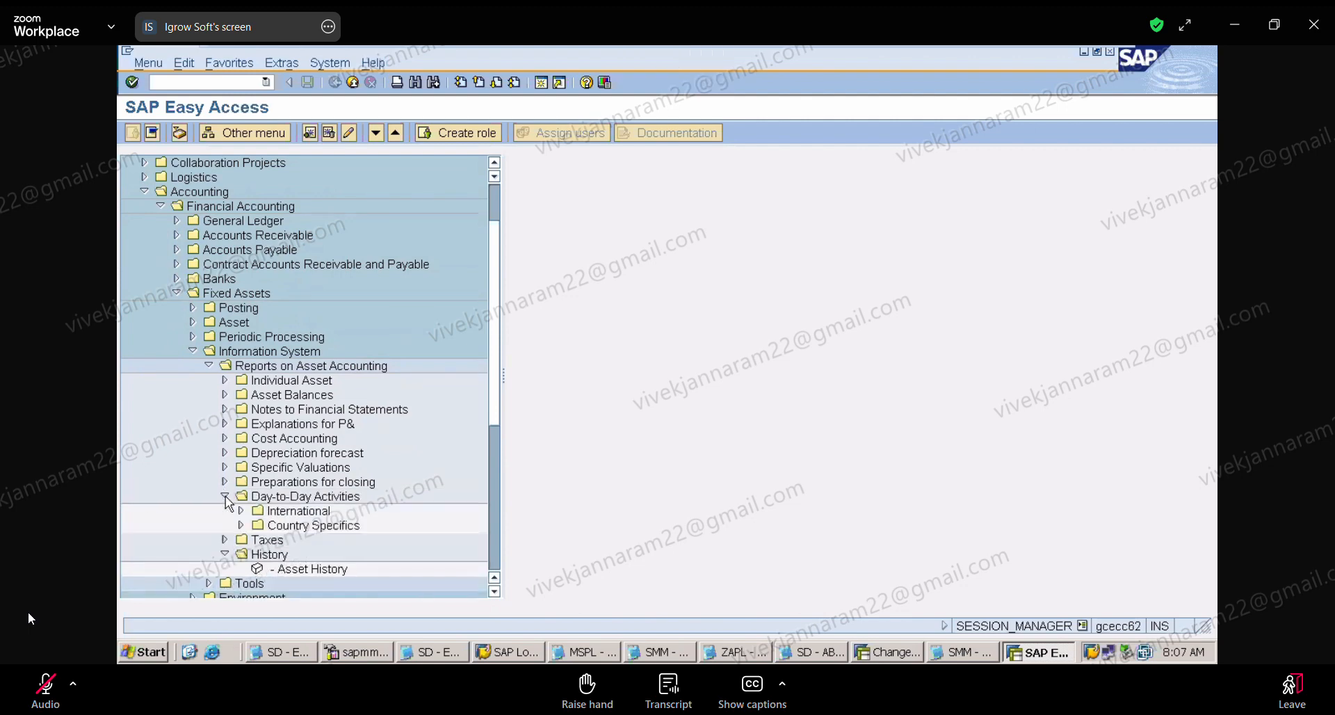
pyautogui.click(225, 496)
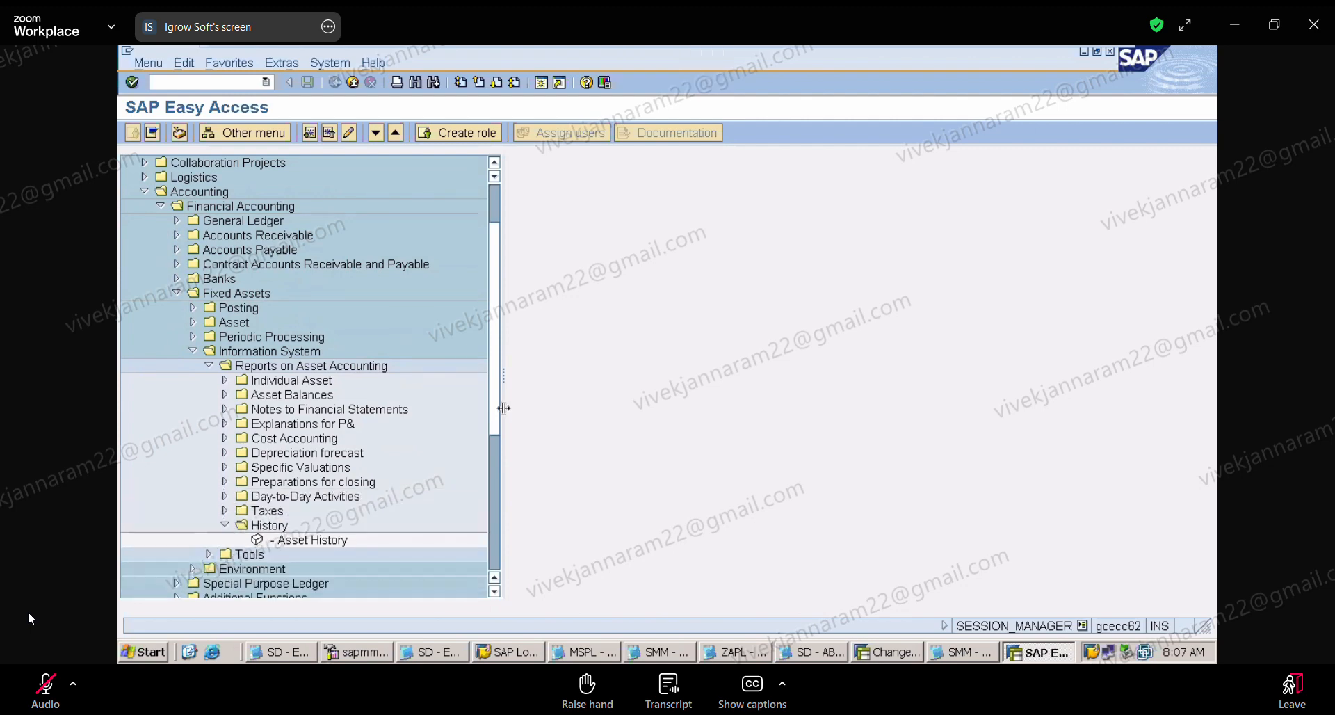
# Step: Collapse Information System, expand the Asset folder under Fixed Assets, and leave SAP Easy Access for the SAP start screen
pyautogui.moveTo(498, 410); pyautogui.dragTo(493, 371)
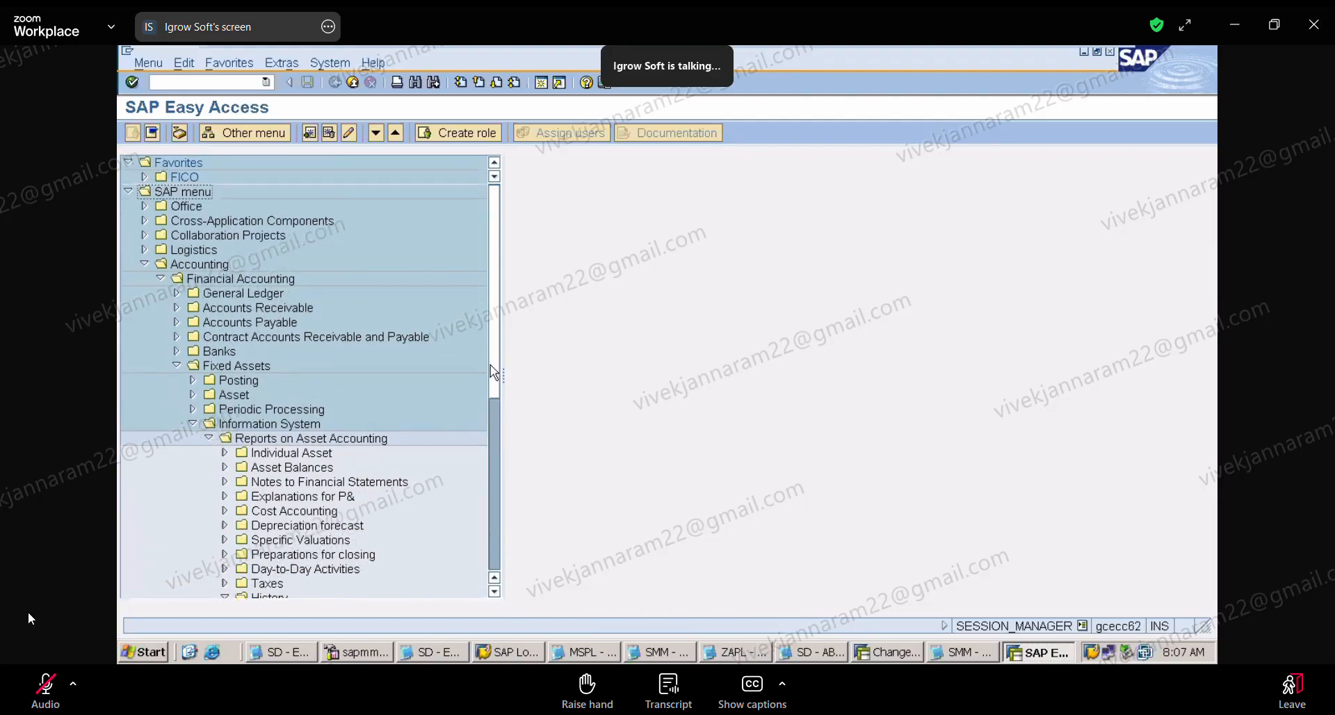
pyautogui.click(193, 424)
pyautogui.click(196, 398)
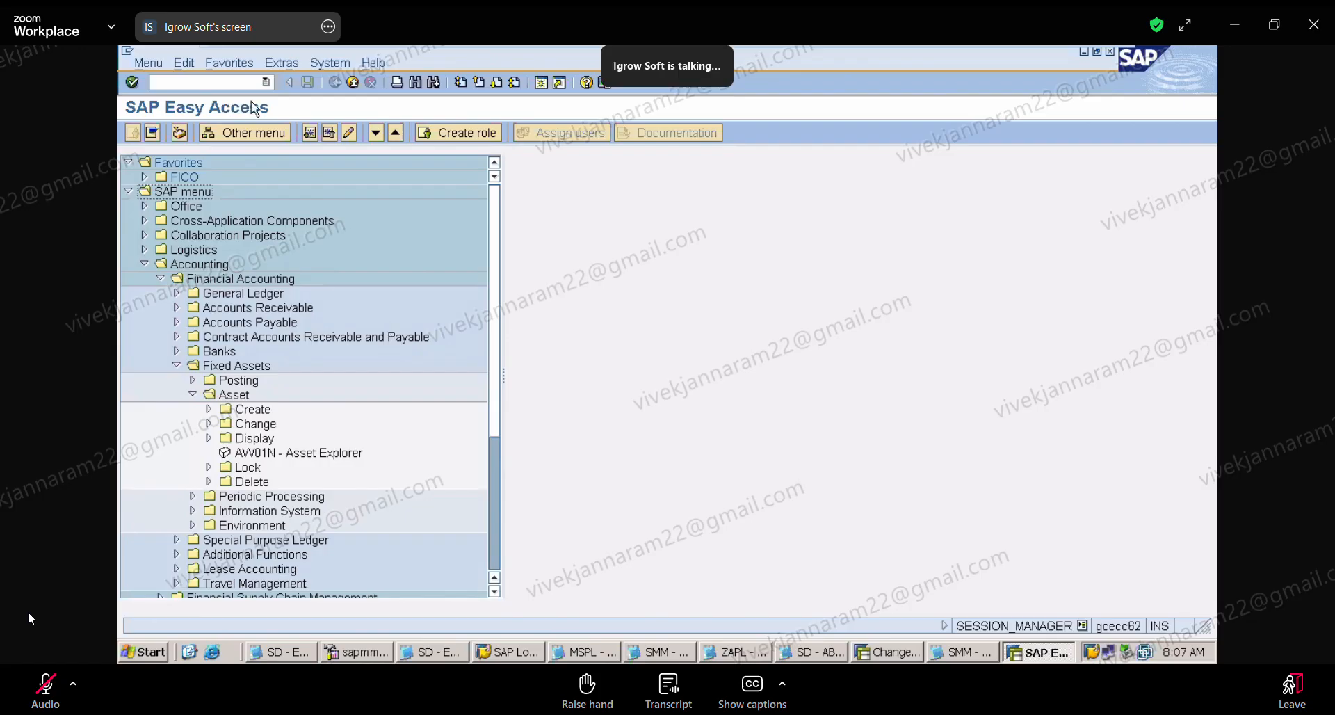
pyautogui.click(233, 82)
pyautogui.press('Return')
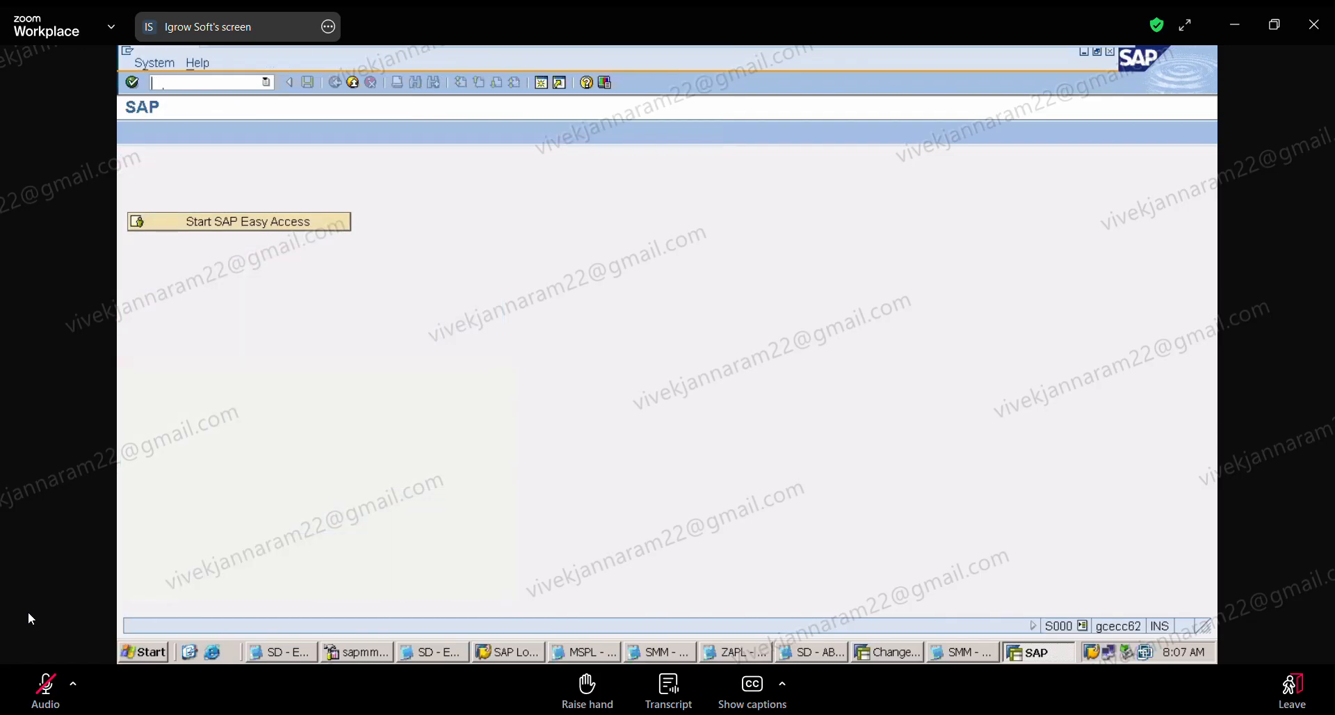
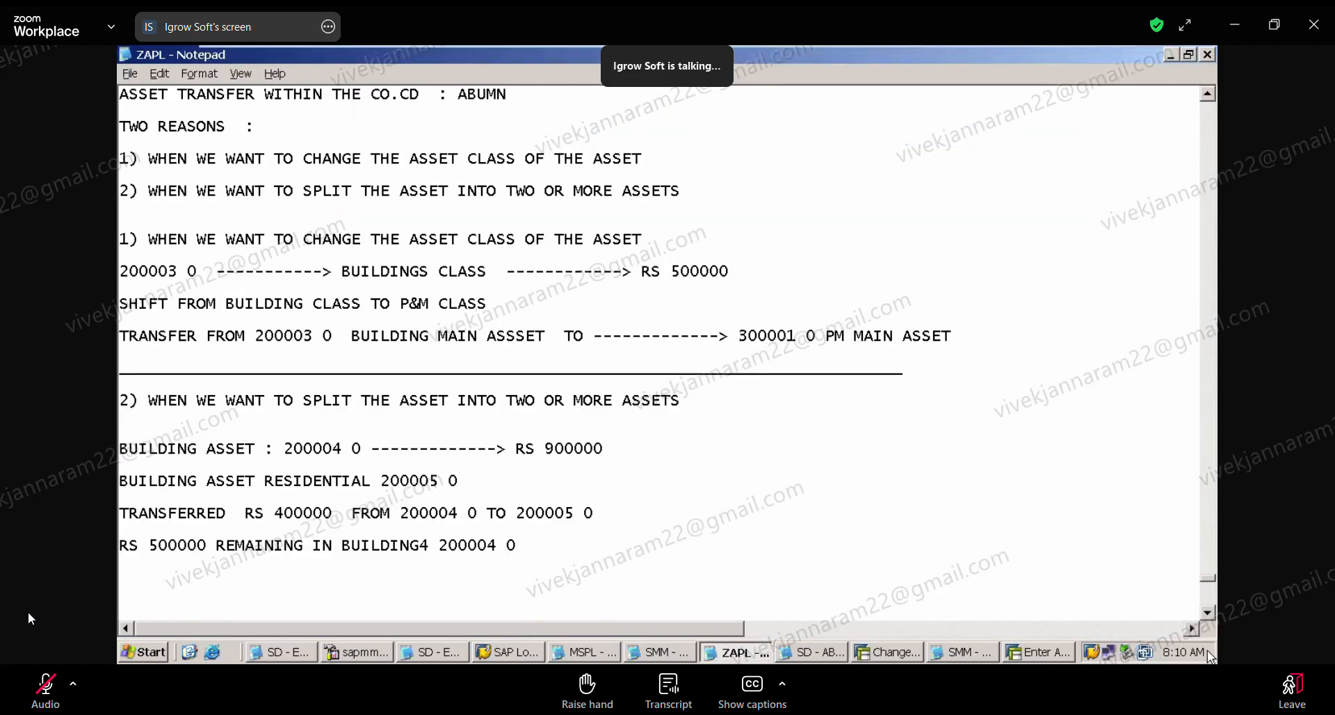
# Step: Add the heading "ASSET SCENARIOS :" below the building asset split notes in the ZAPL file
pyautogui.click(1207, 613)
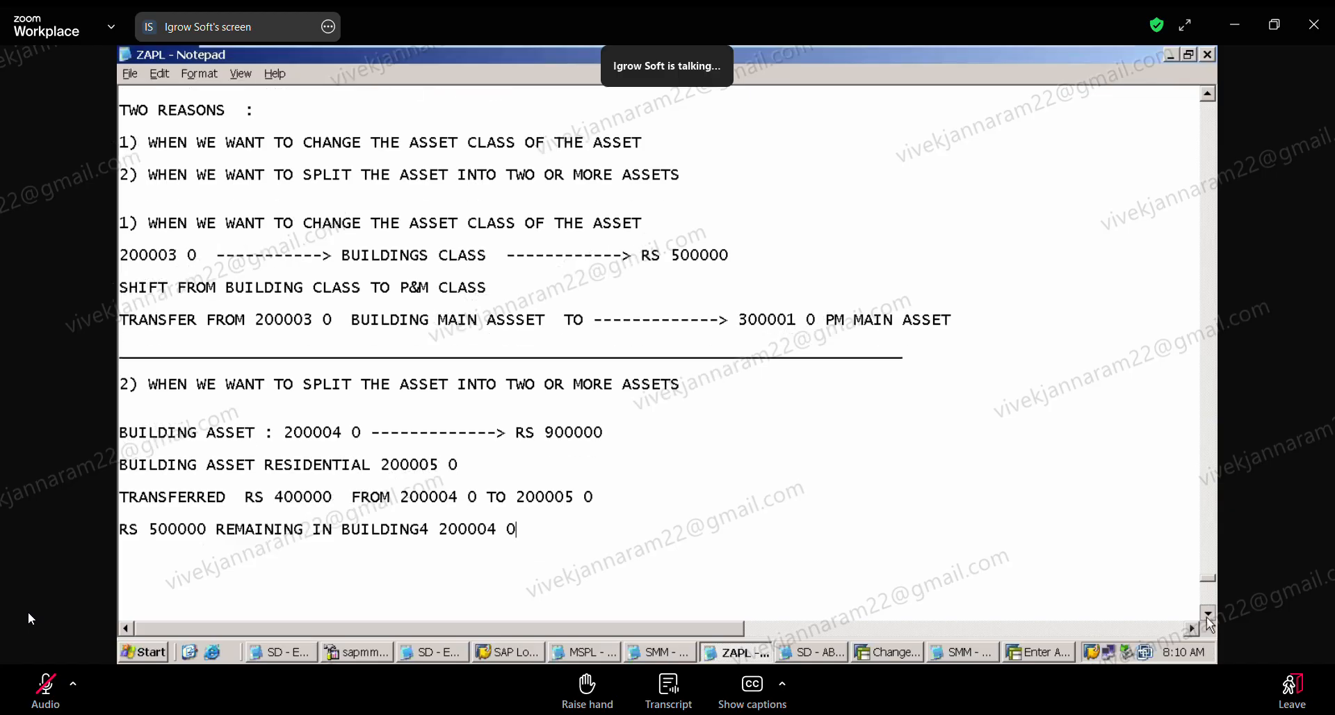
pyautogui.click(1206, 617)
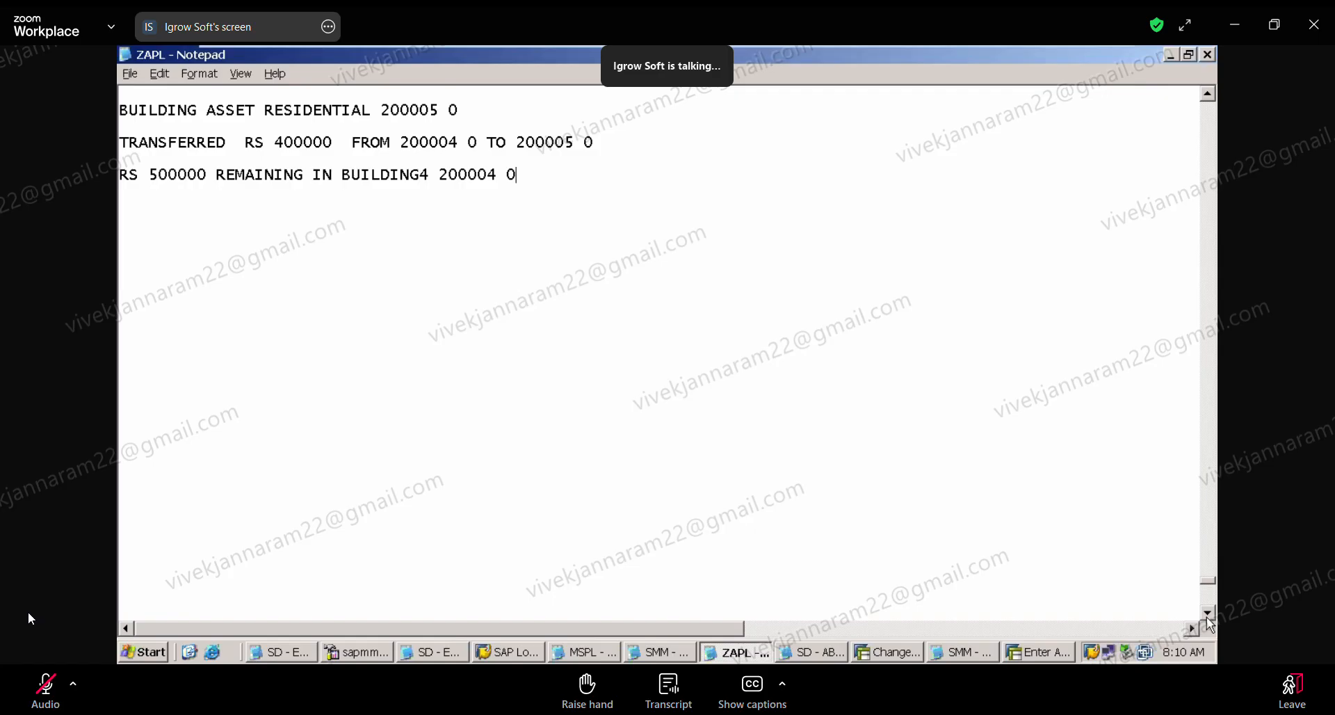
pyautogui.click(1208, 613)
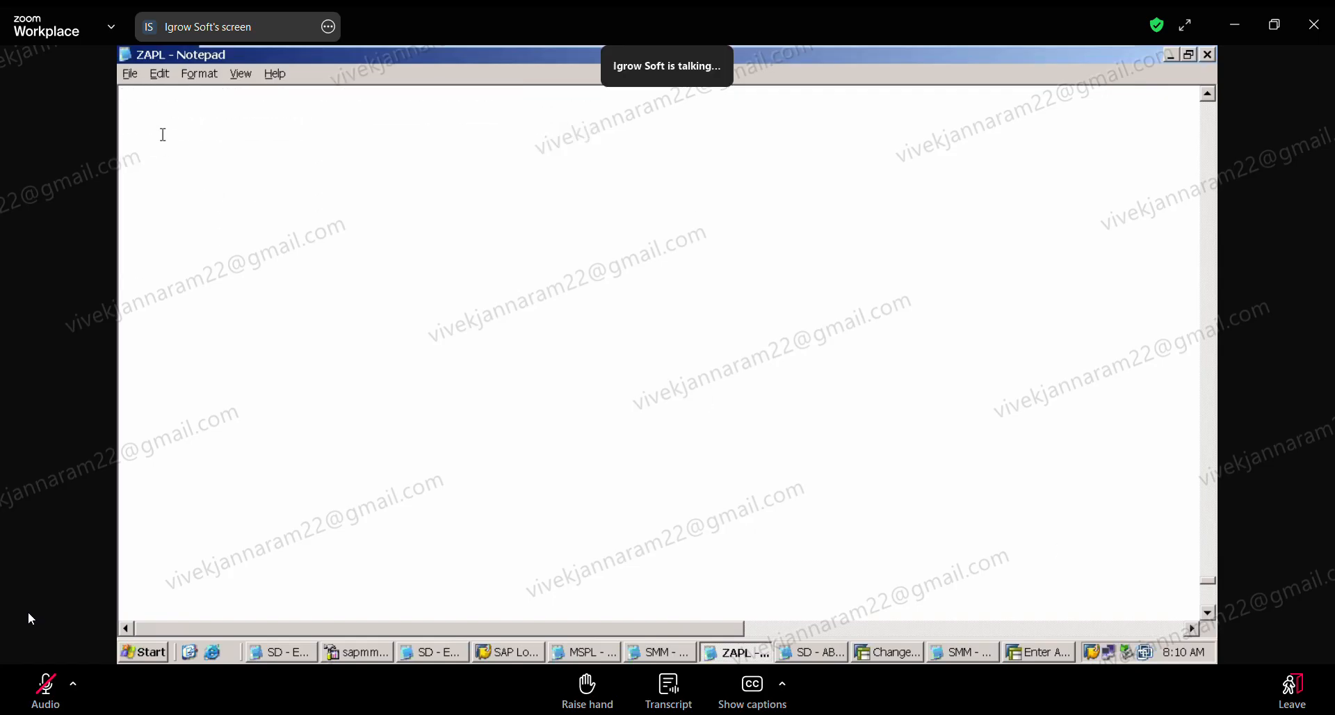
pyautogui.write('ASSET SCENARIOS  :')
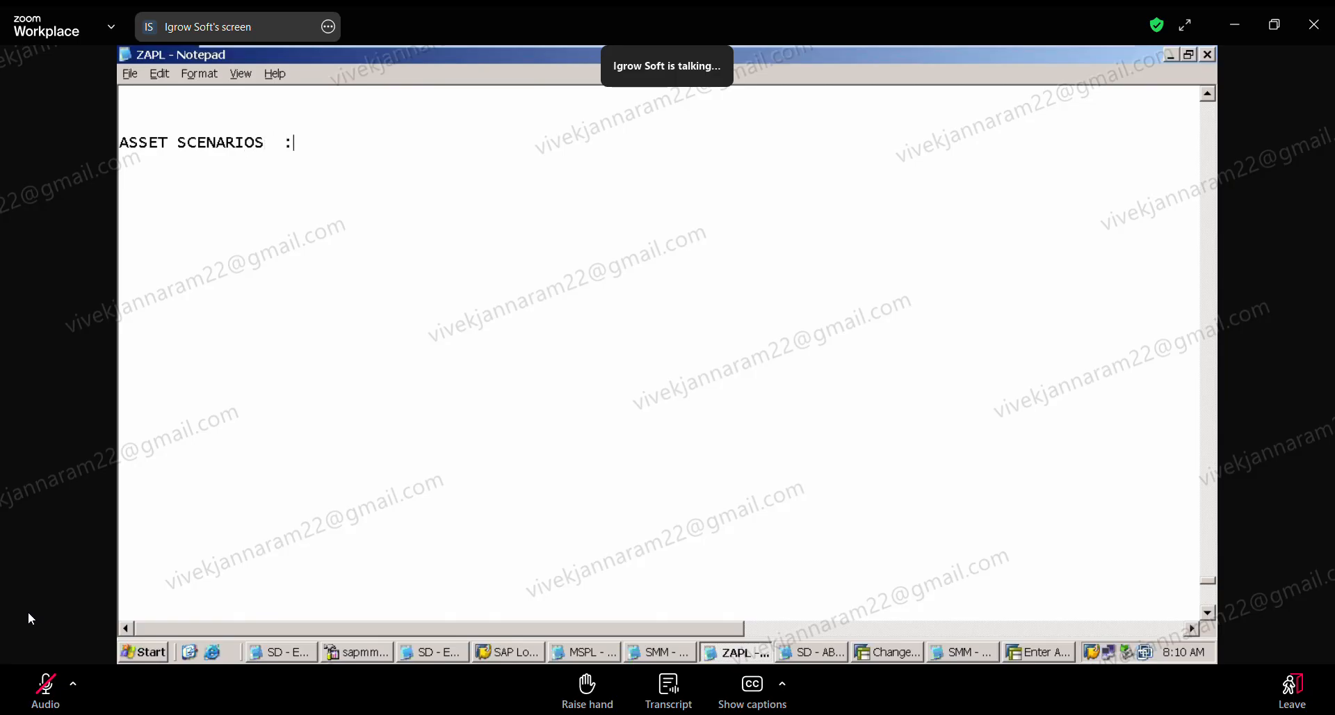
# Step: Start a line labelled "SCRAP VALUE :" beneath the ASSET SCENARIOS heading
pyautogui.press('Return')
pyautogui.write('SCRAP VAL')
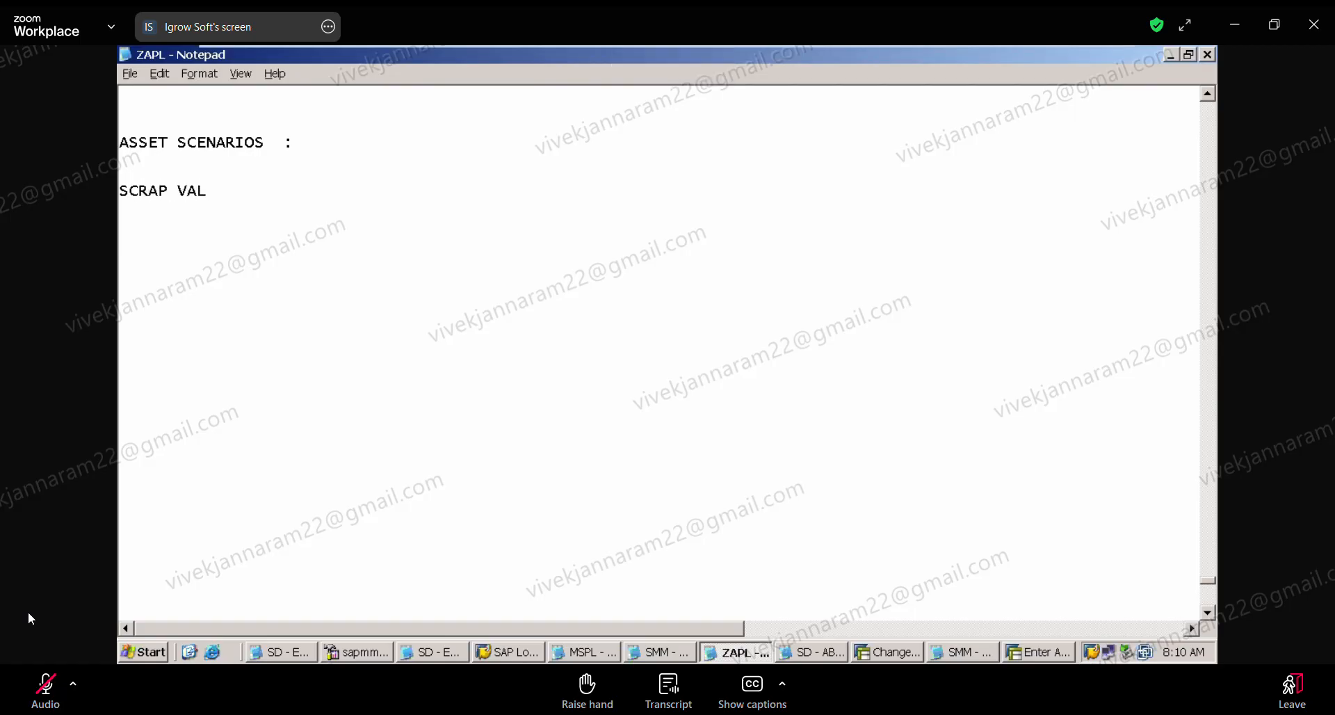
pyautogui.write('UE ')
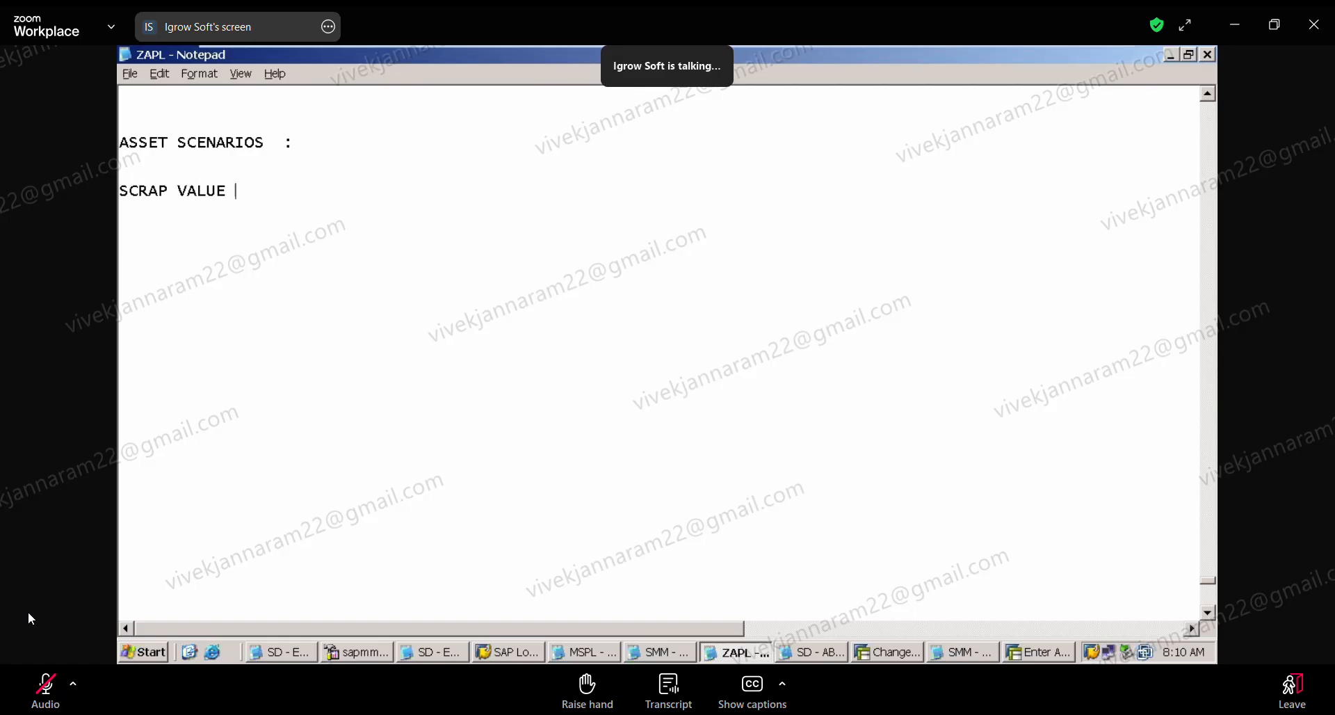
pyautogui.write(':')
pyautogui.write('  COSNID')
# Step: Complete the scrap value line with "CONSIDERING THE SCRAP VALUE IN DEPRECIATION CALCULATION"
pyautogui.press('BackSpace')
pyautogui.press('BackSpace')
pyautogui.press('BackSpace')
pyautogui.press('BackSpace')
pyautogui.write('NSIDER')
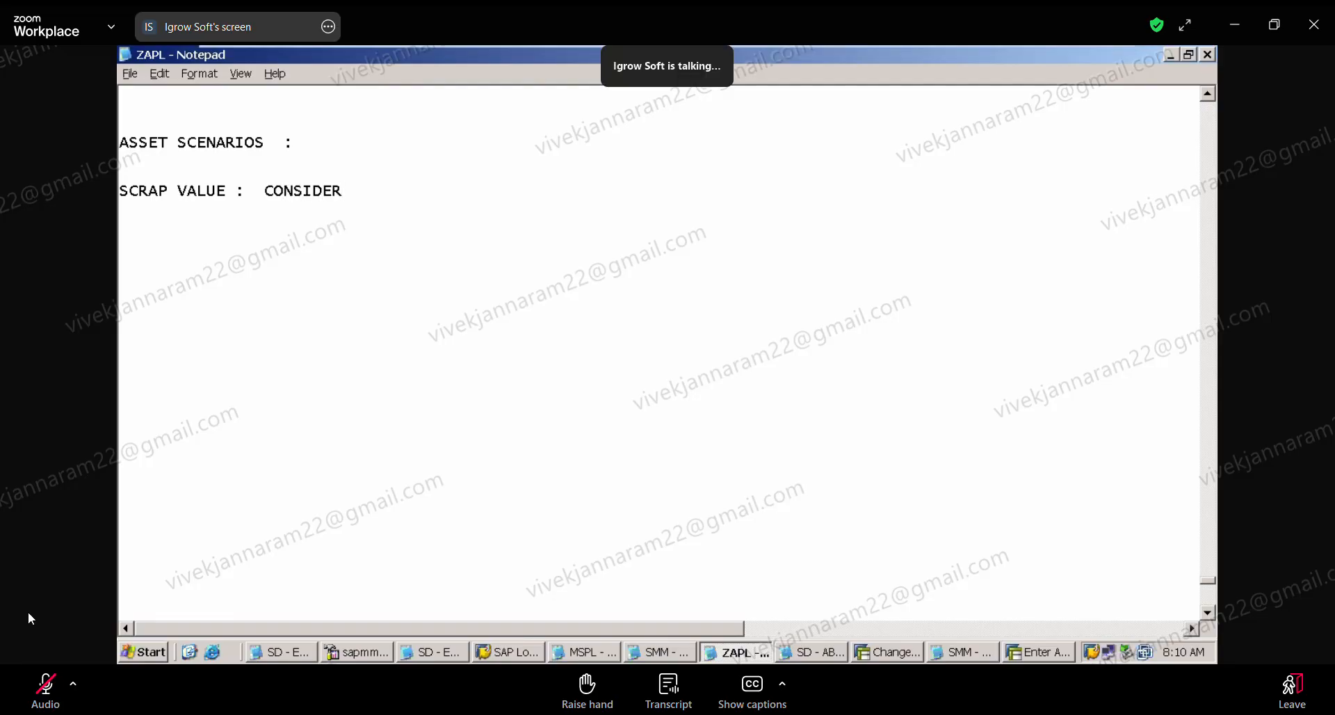
pyautogui.write('ING THE SCRAP VALUE ')
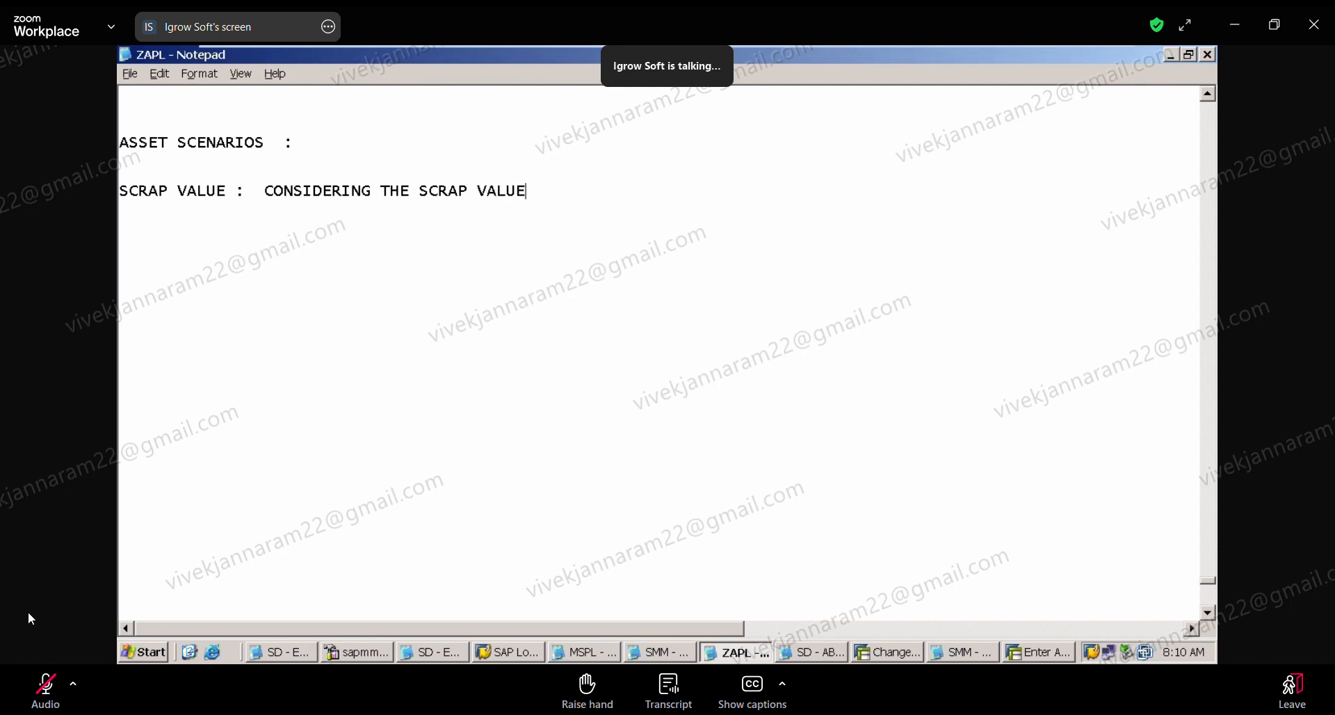
pyautogui.write('IN DEPRECAITION')
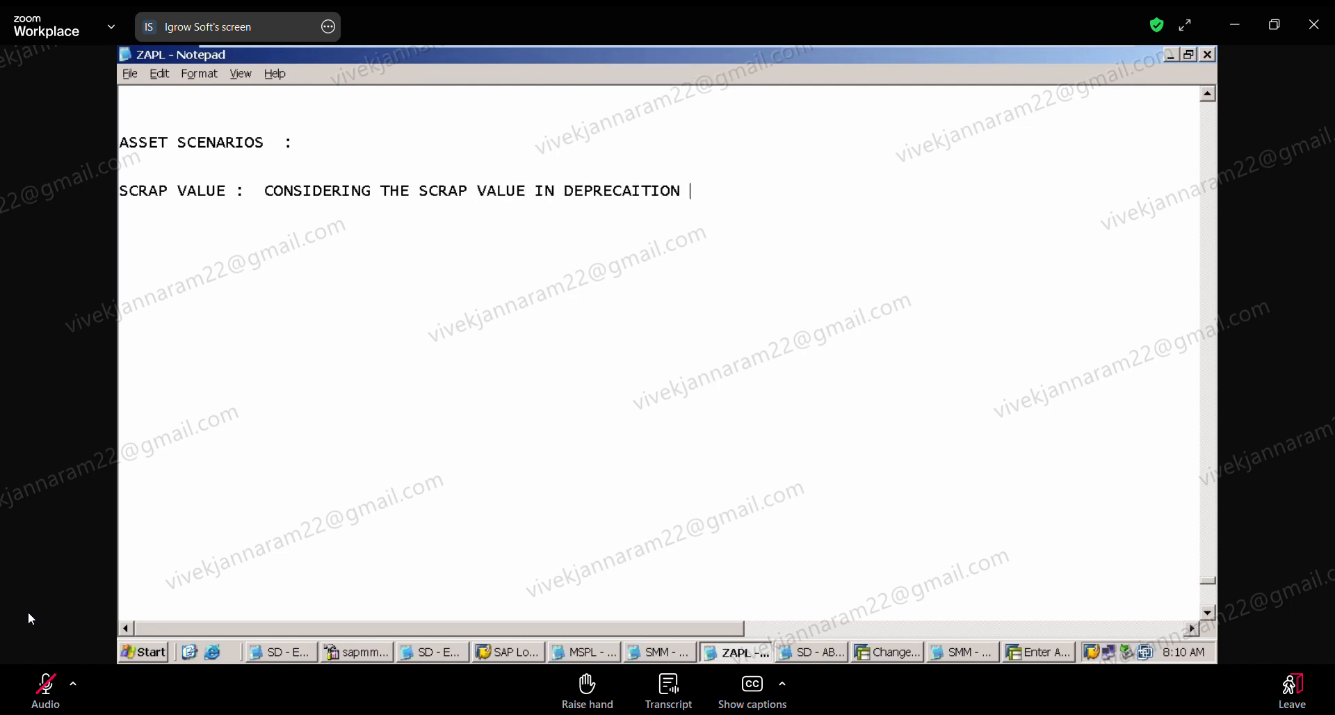
pyautogui.press('BackSpace')
pyautogui.press('BackSpace')
pyautogui.press('BackSpace')
pyautogui.press('BackSpace')
pyautogui.press('BackSpace')
pyautogui.press('BackSpace')
pyautogui.press('BackSpace')
pyautogui.write('IATION CALC')
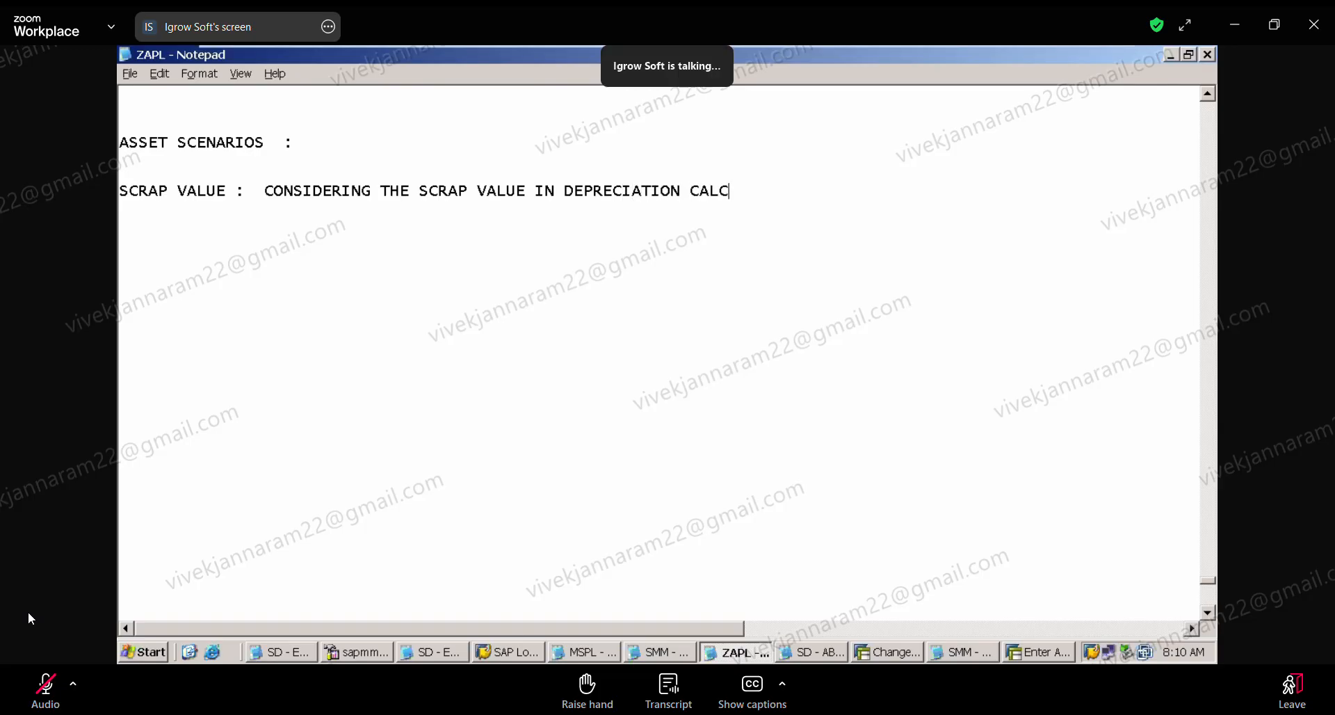
pyautogui.write('ULATION')
# Step: Add blank lines after the scrap value line and remove the surplus blank lines above and below the ASSET SCENARIOS heading
pyautogui.press('Return')
pyautogui.press('Return')
pyautogui.press('Return')
pyautogui.press('Return')
pyautogui.press('Return')
pyautogui.press('Return')
pyautogui.press('Return')
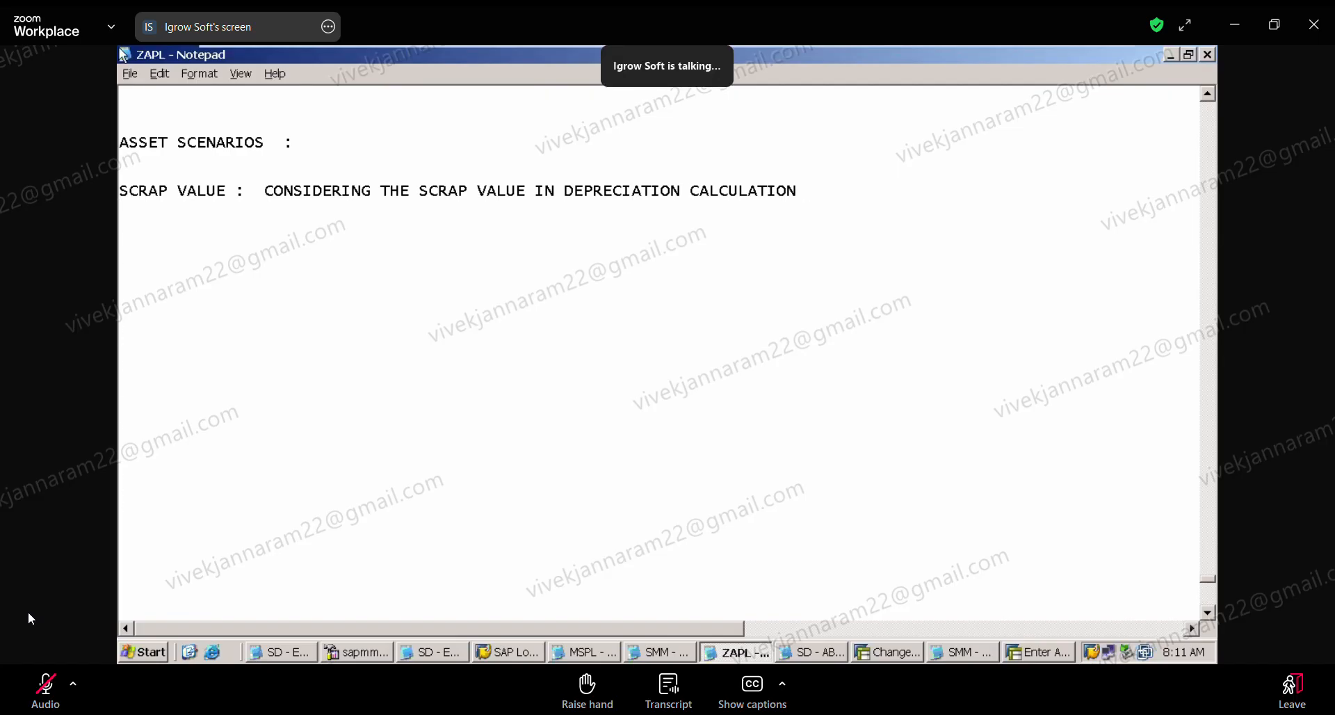
pyautogui.press('Delete')
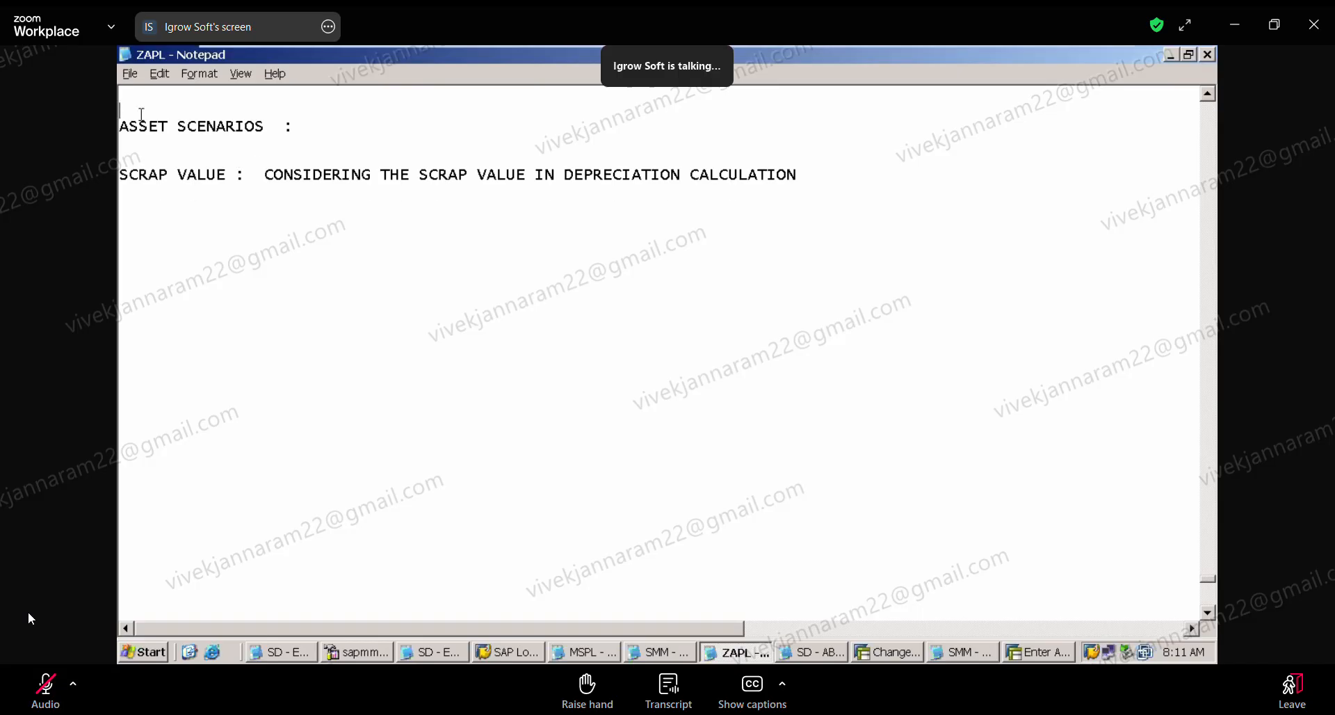
pyautogui.press('Delete')
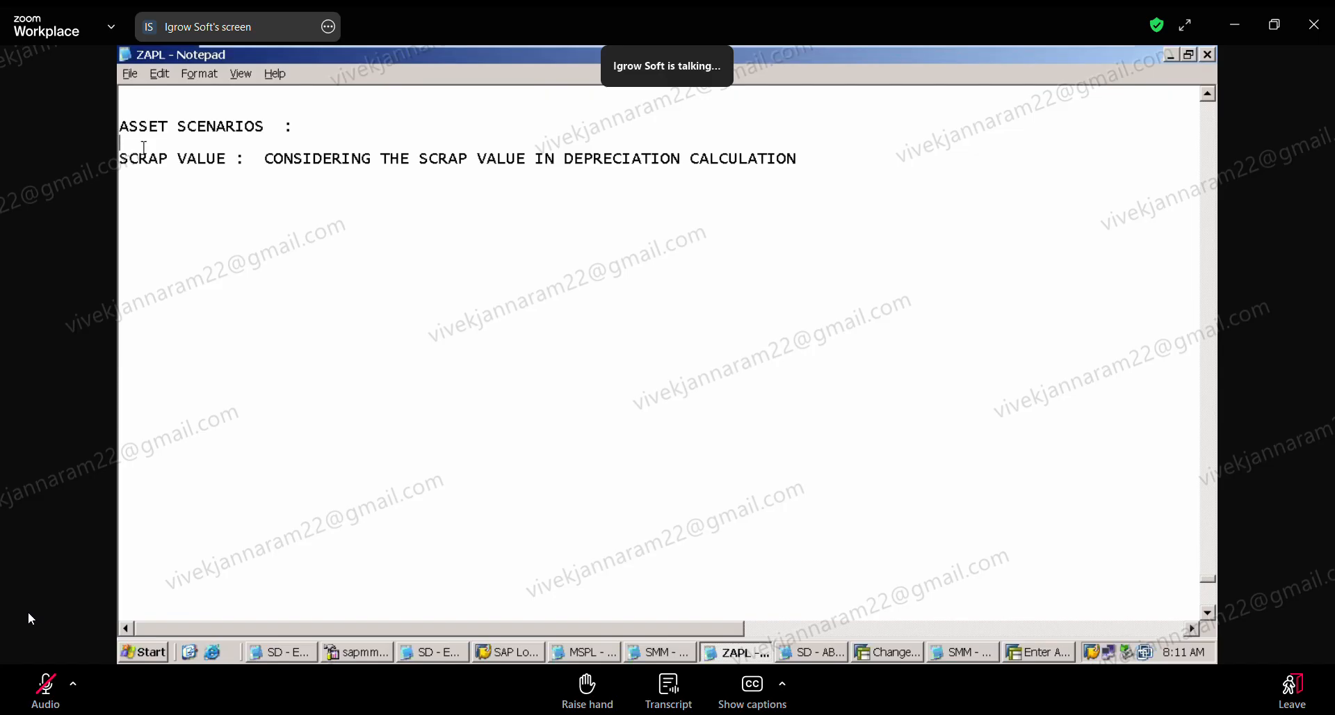
# Step: Start the example below the scrap value line with "TRUCK : ACQUISITION VALUE : RS 600000"
pyautogui.click(132, 225)
pyautogui.write('TRUCK : ACQUIT')
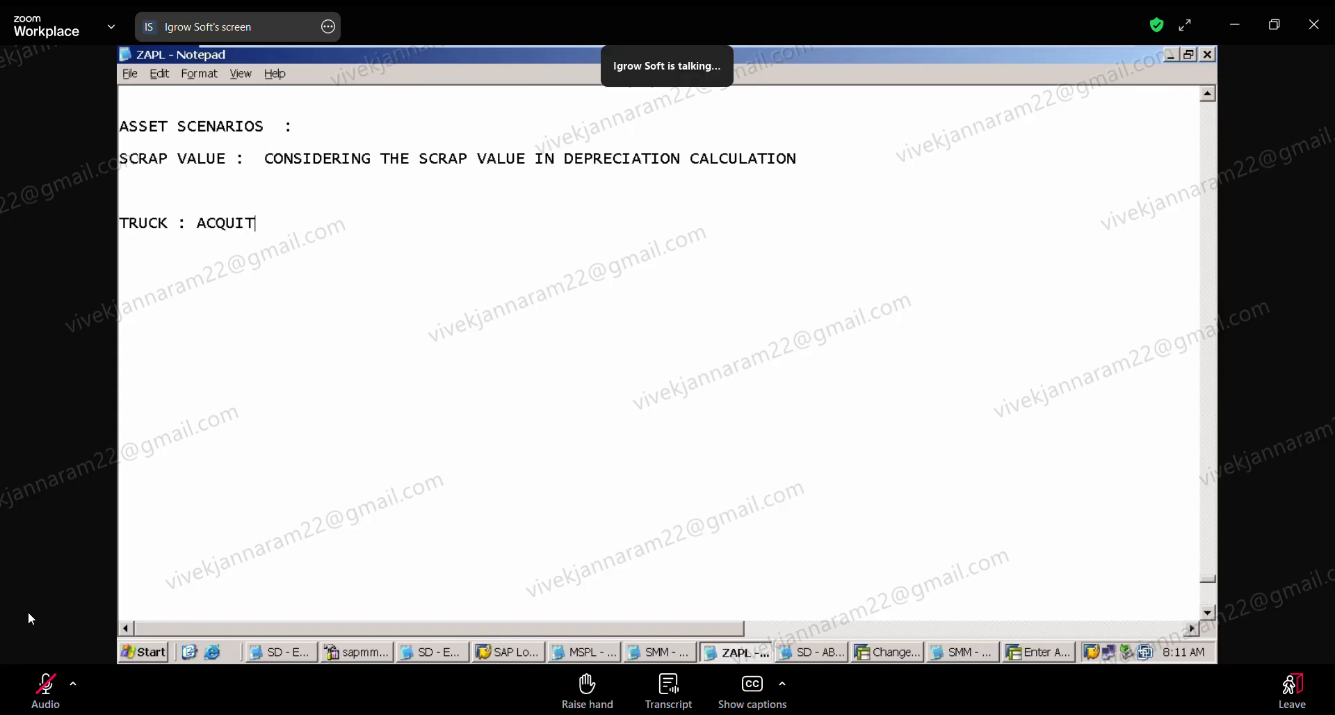
pyautogui.press('BackSpace')
pyautogui.write('SITION VALUE : RS ')
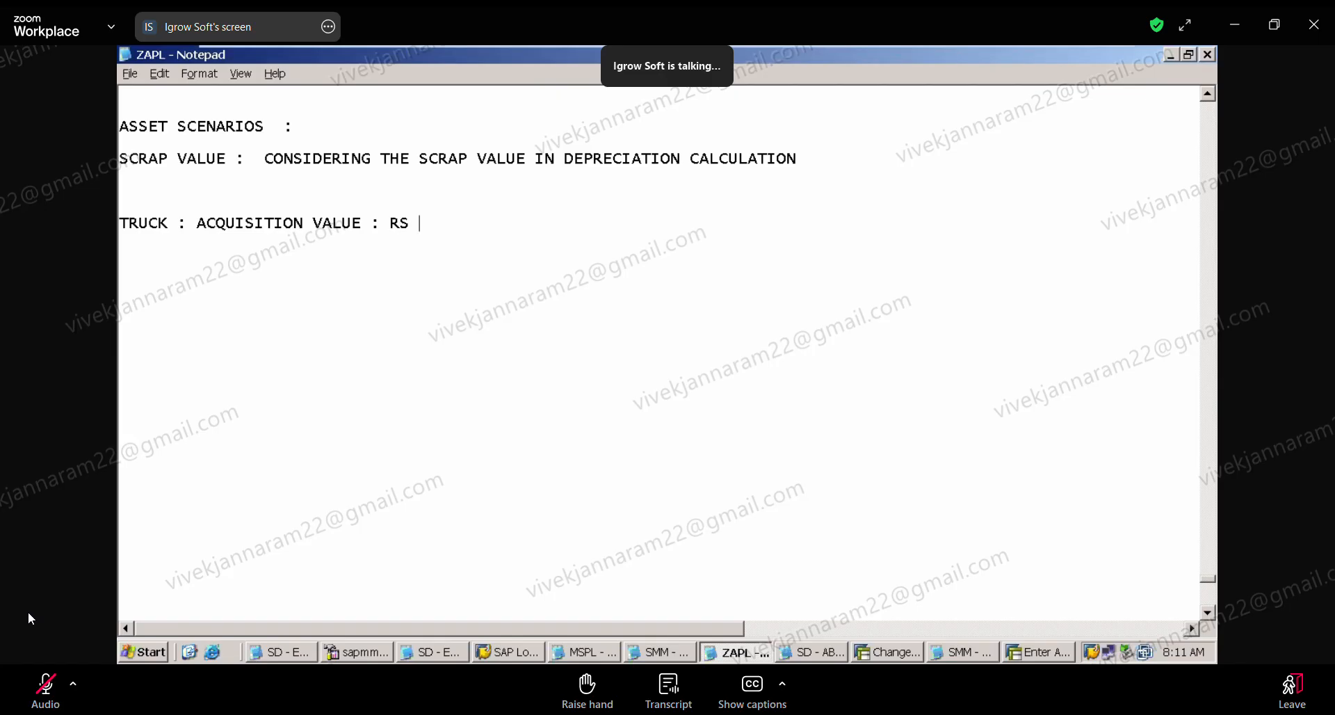
pyautogui.write('600000 ---> 10 YER')
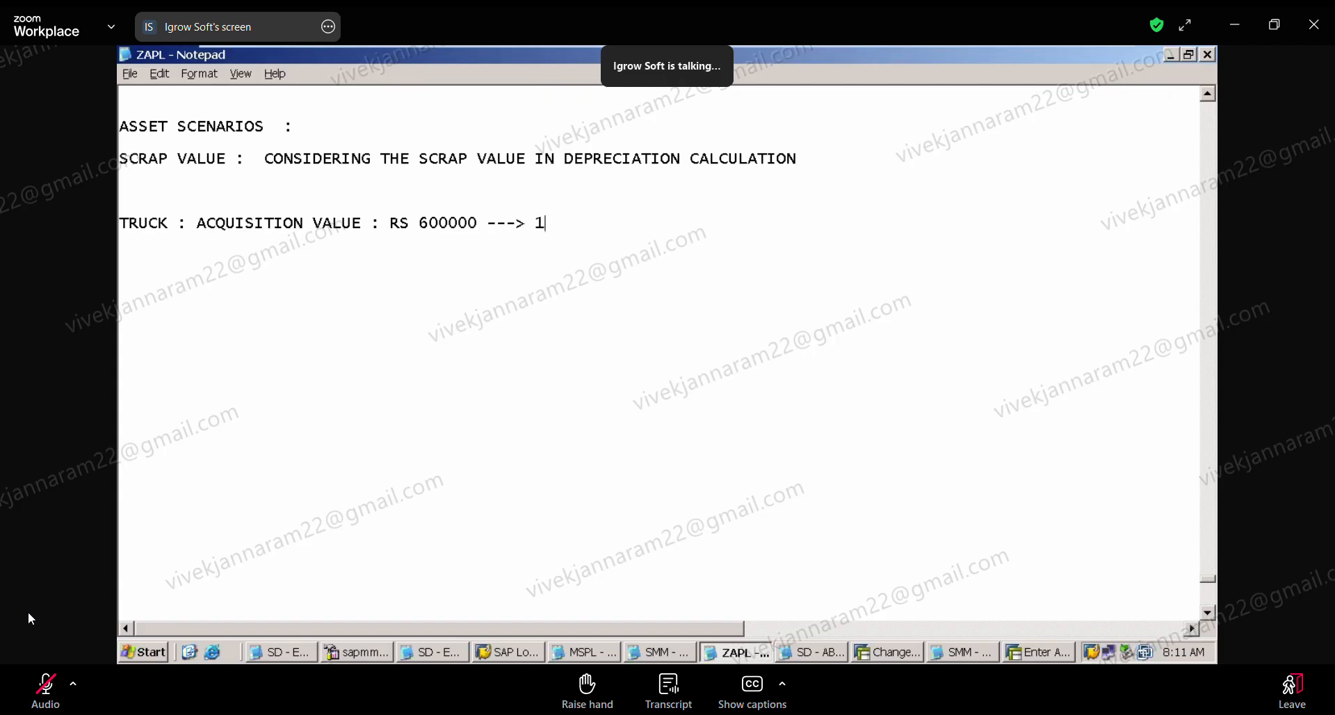
# Step: Extend the truck line with "---> 10 YEARS ---> DEP RATE : 10%"
pyautogui.press('BackSpace')
pyautogui.press('BackSpace')
pyautogui.write('EARS ---> DEPRE')
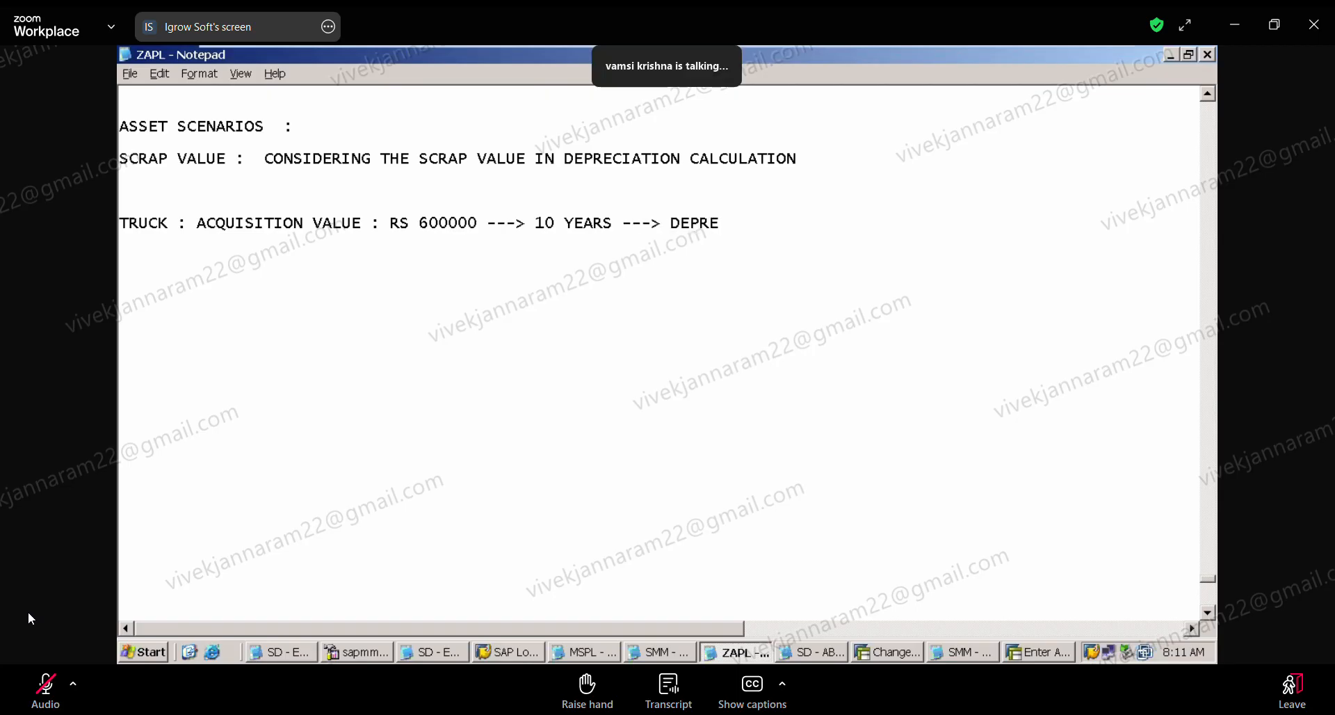
pyautogui.press('BackSpace')
pyautogui.press('BackSpace')
pyautogui.write('RATE ')
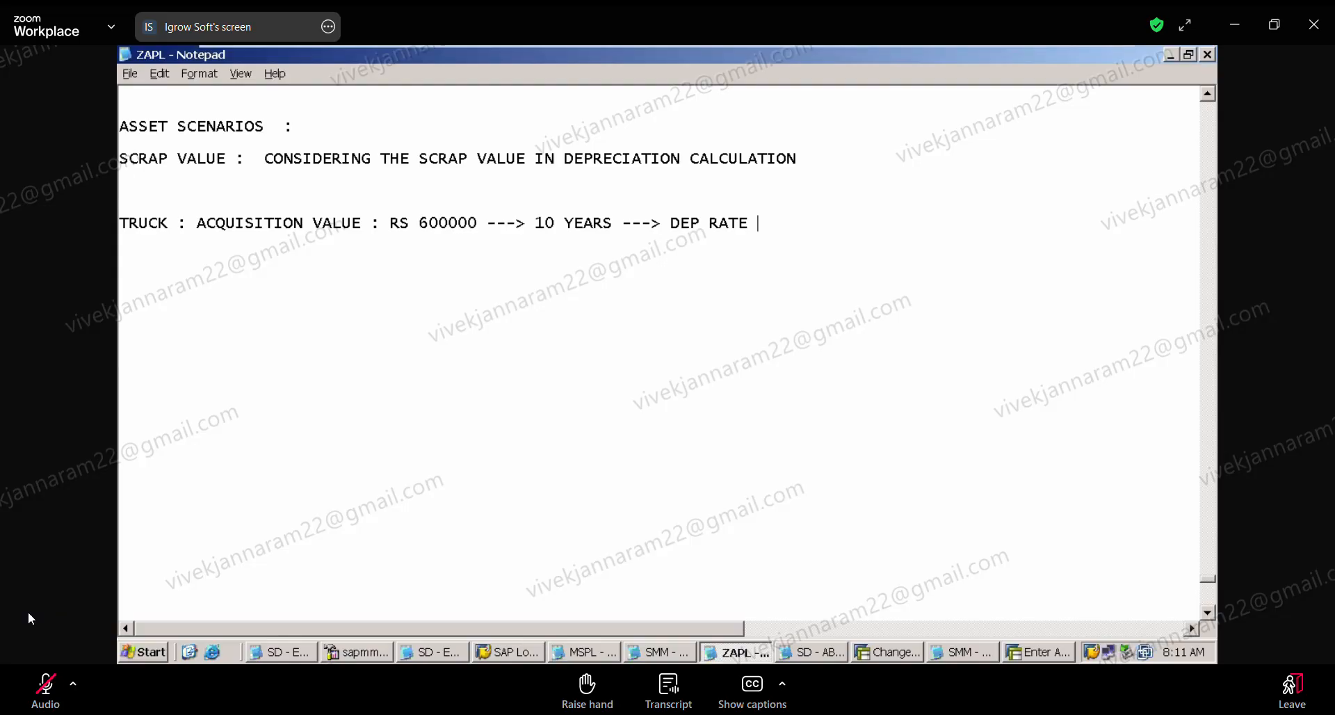
pyautogui.write(': 10')
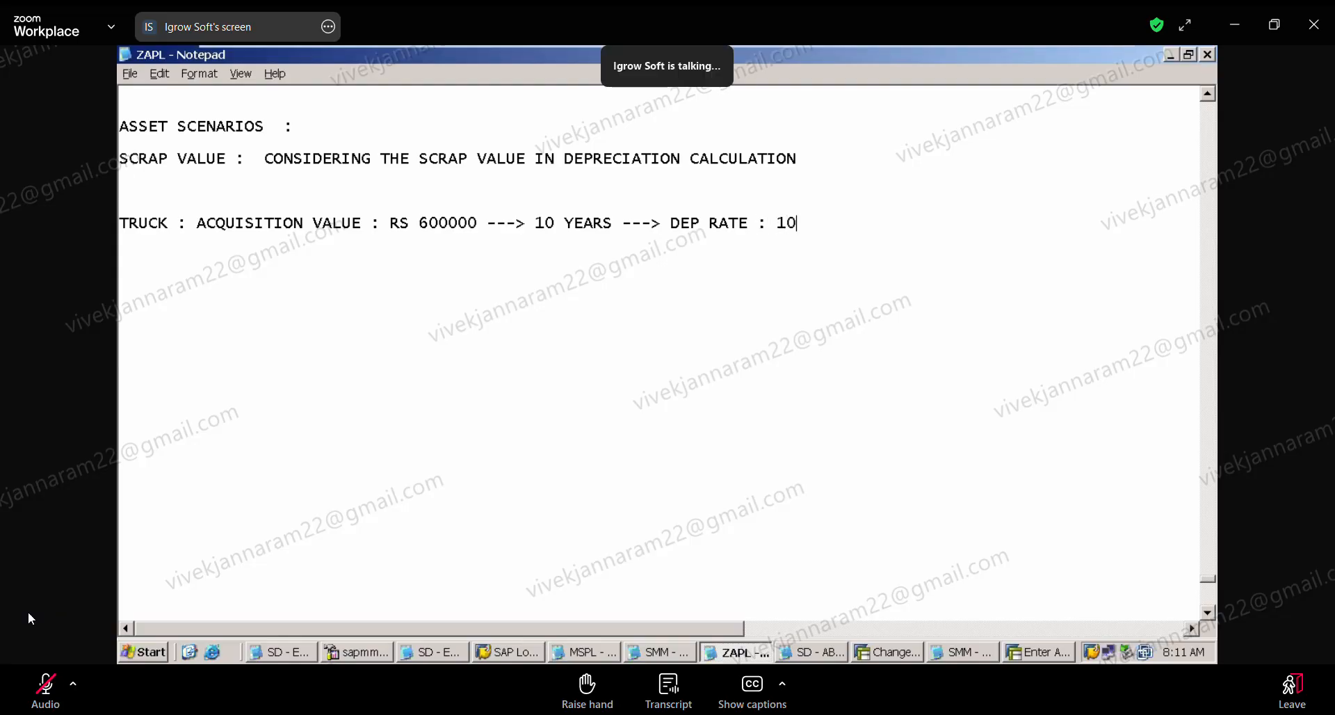
pyautogui.write('%')
# Step: Add the line "DEPRECIATION PER YEAR : RS 60000" below the truck line
pyautogui.press('Return')
pyautogui.write('DPE')
pyautogui.press('BackSpace')
pyautogui.press('BackSpace')
pyautogui.write('EP')
pyautogui.press('BackSpace')
pyautogui.write('REIC')
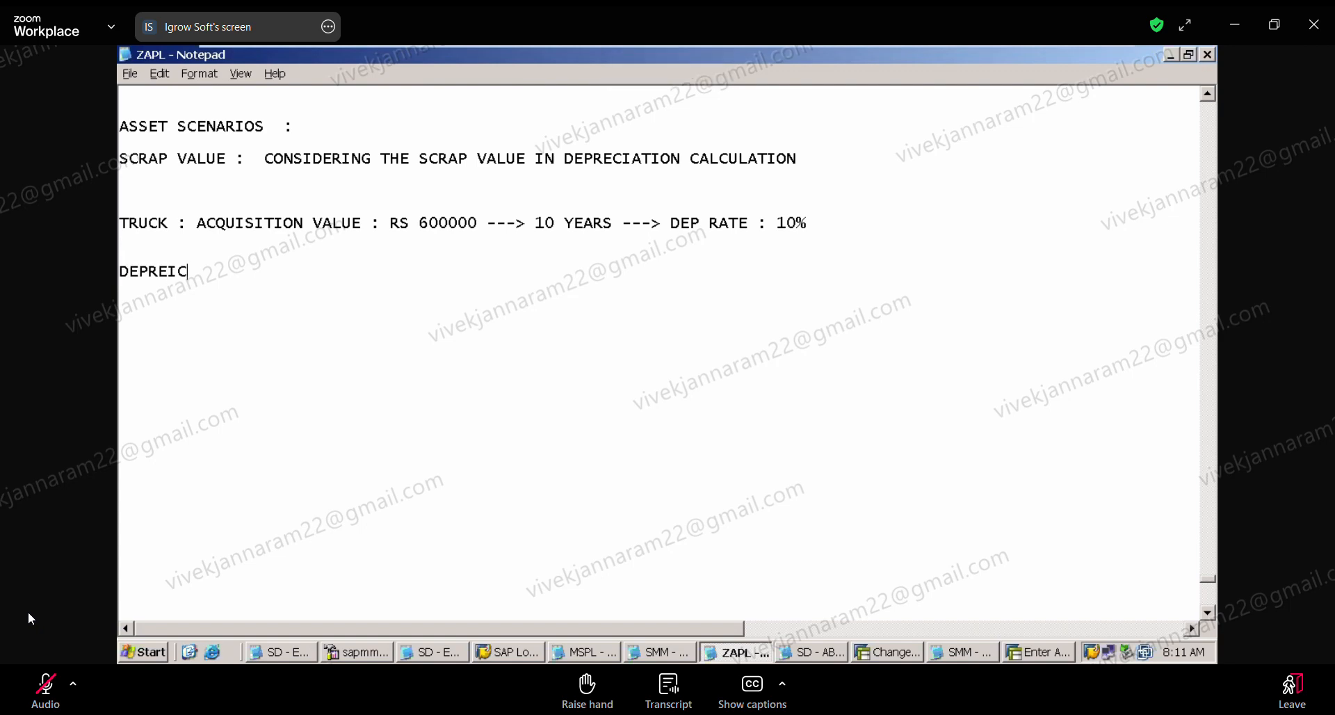
pyautogui.press('BackSpace')
pyautogui.press('BackSpace')
pyautogui.write('CIATION PER')
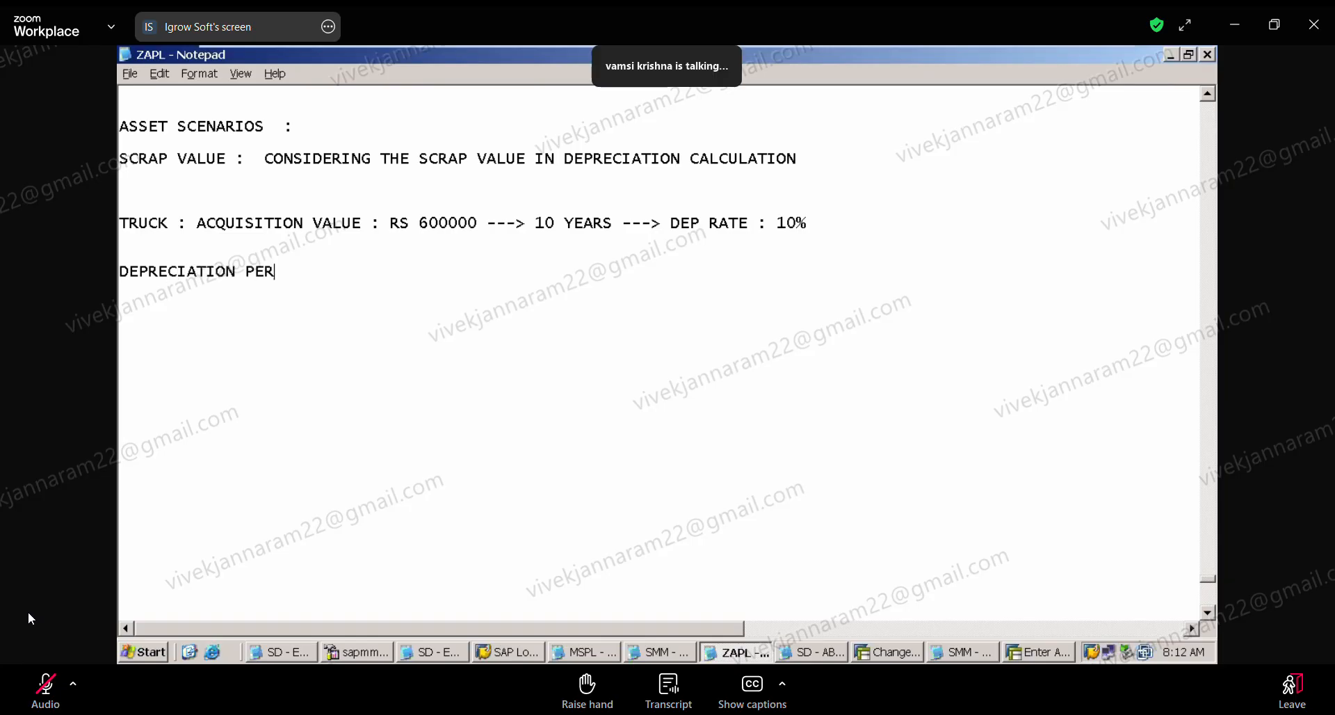
pyautogui.write(' YEAR : ')
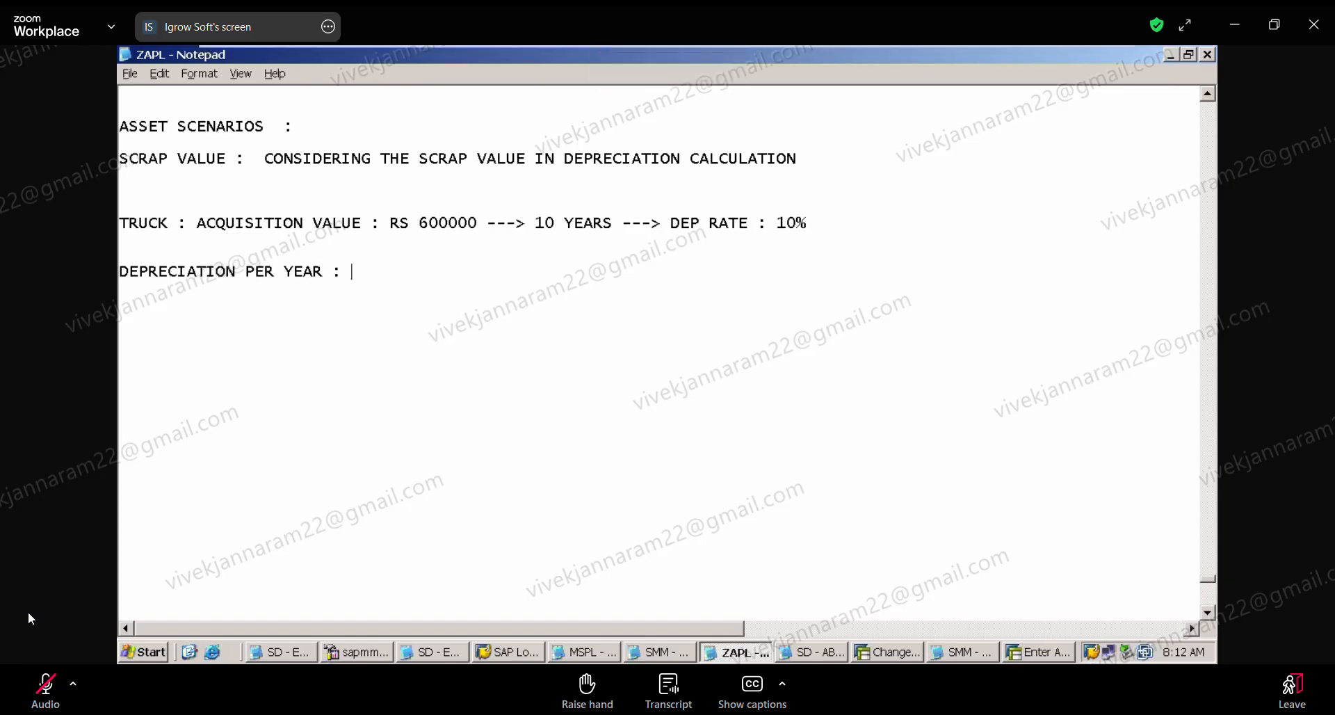
pyautogui.write('RS 600')
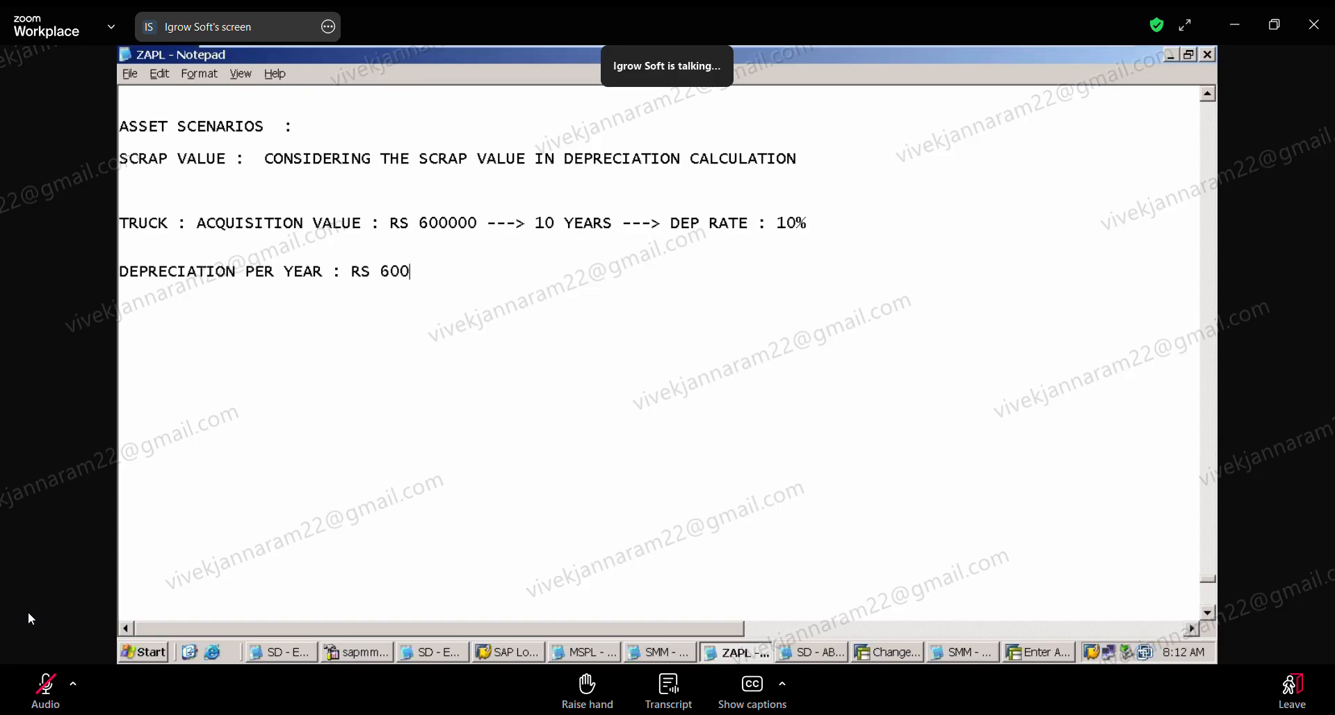
pyautogui.write('00')
# Step: Add the line "DEP PER PERIOD : RS 5000" and remove the extra blank line above the yearly depreciation line
pyautogui.press('Return')
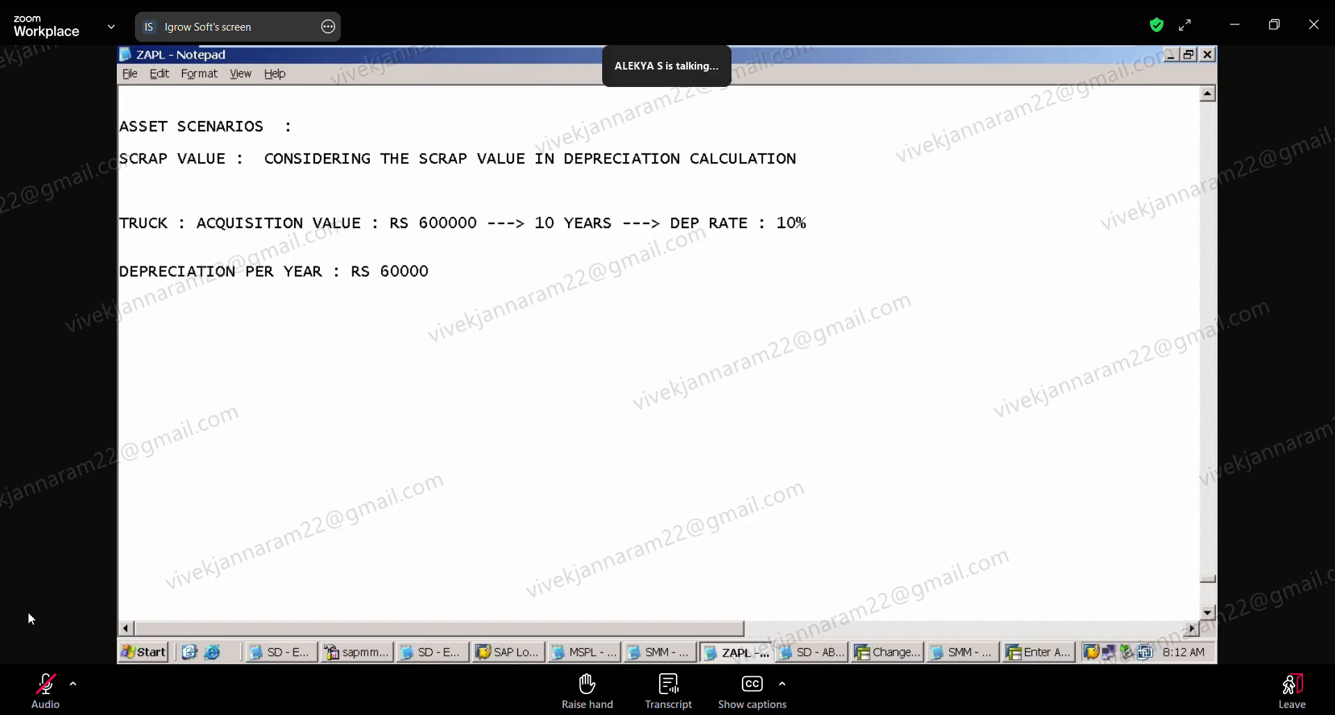
pyautogui.write('DEP P')
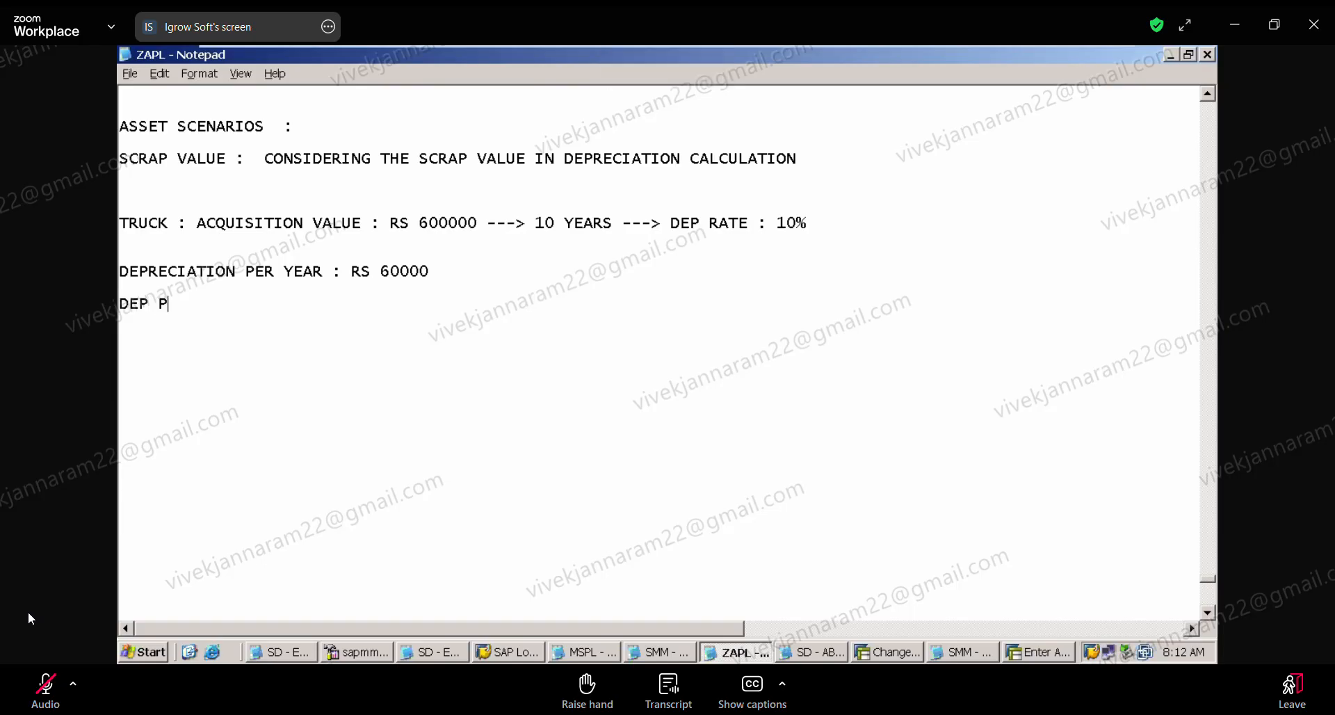
pyautogui.write('ER PERIOD ')
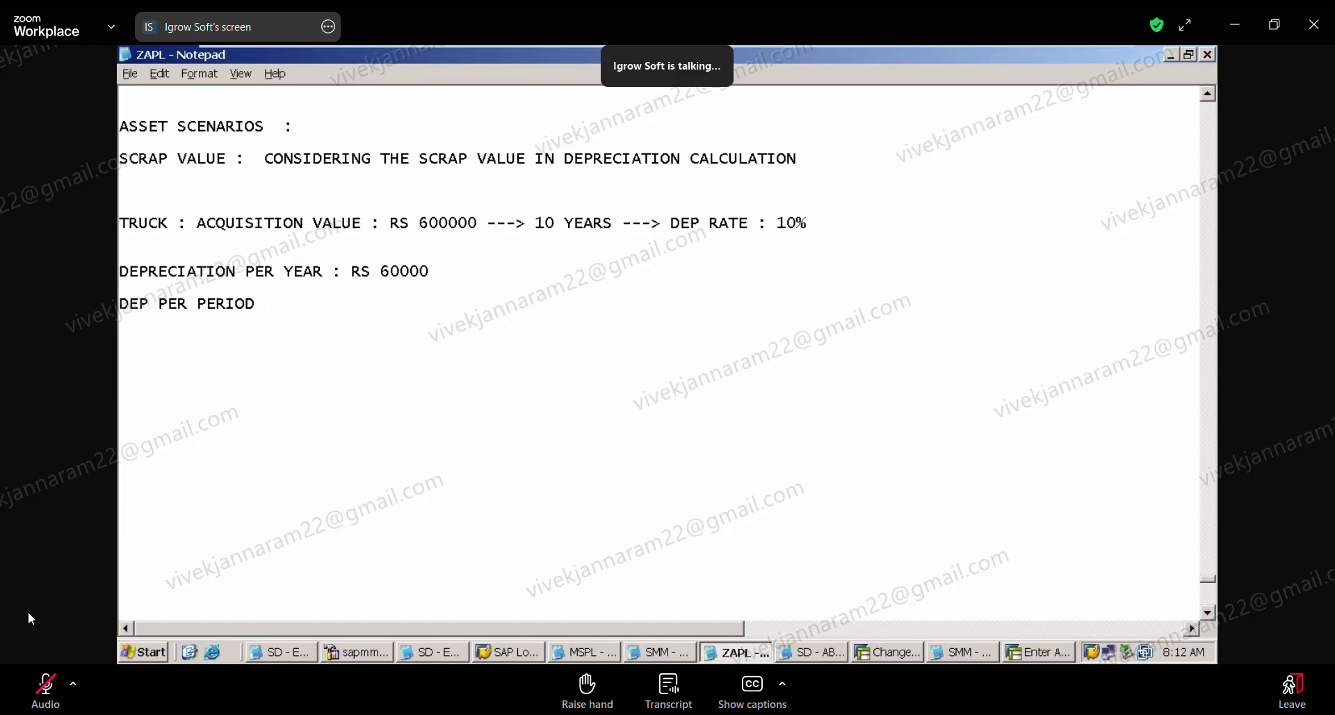
pyautogui.write(': RS 5')
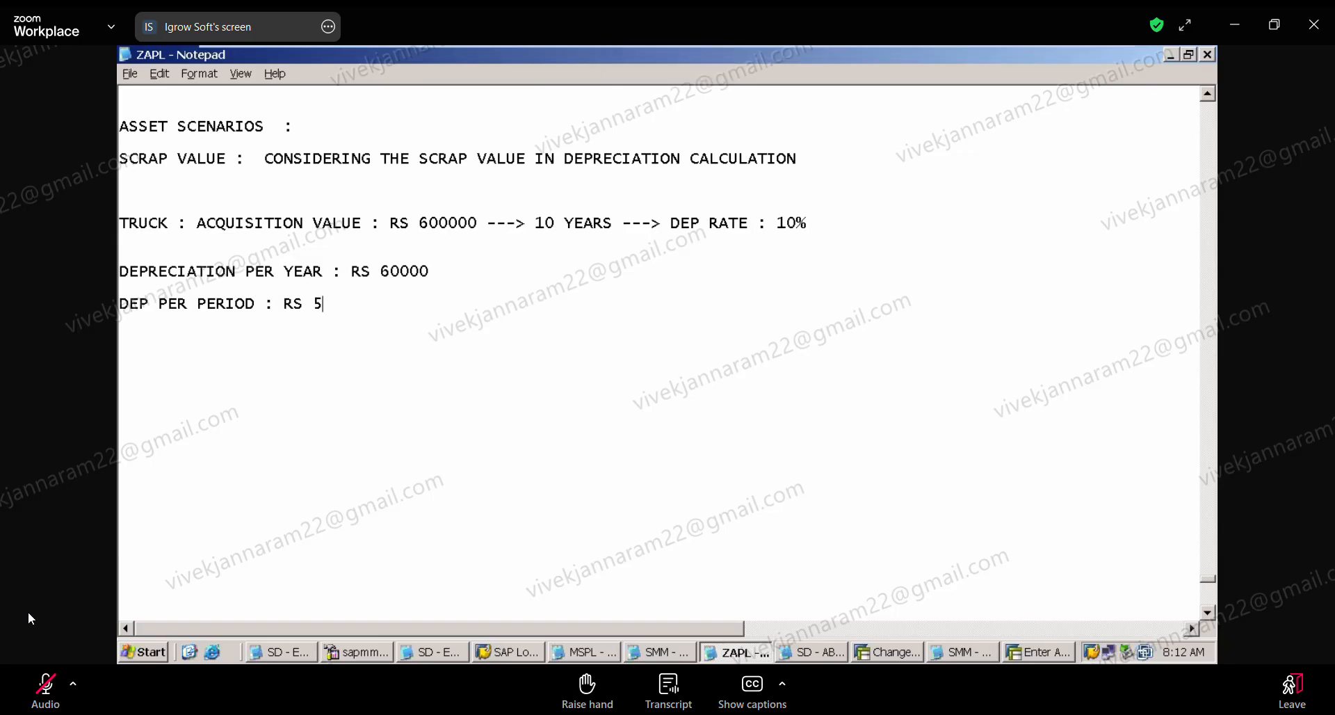
pyautogui.write('000')
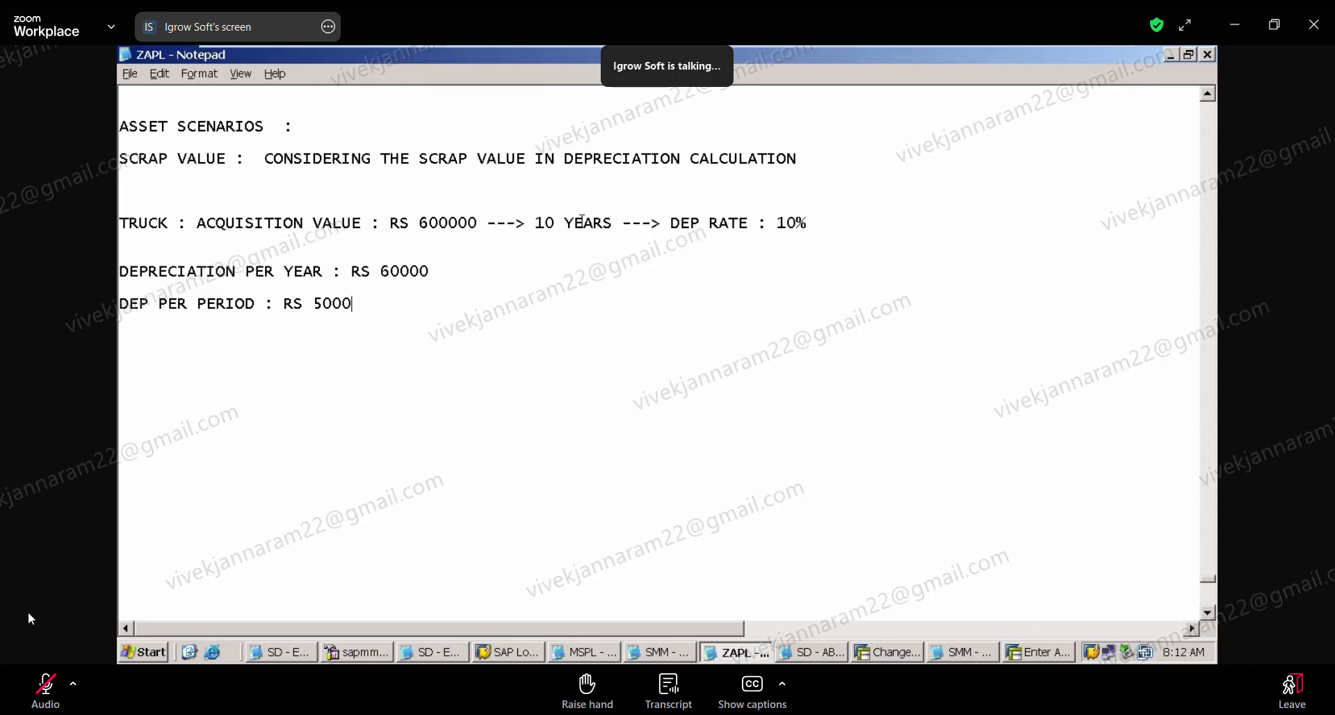
pyautogui.click(188, 253)
pyautogui.press('BackSpace')
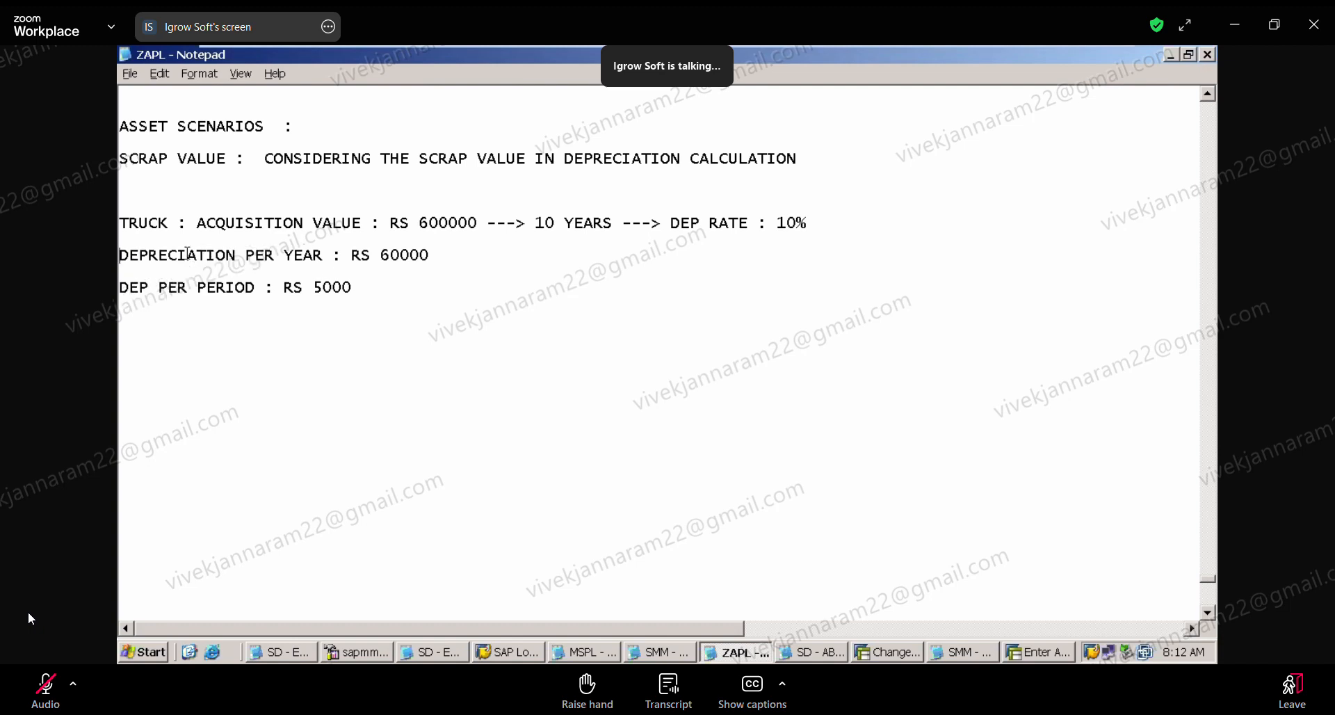
# Step: Start a line below the per-period depreciation with "AFTER 10 YEARS ---> VALUE OF TRUCK"
pyautogui.press('Return')
pyautogui.write('AFTER 10 YEAR')
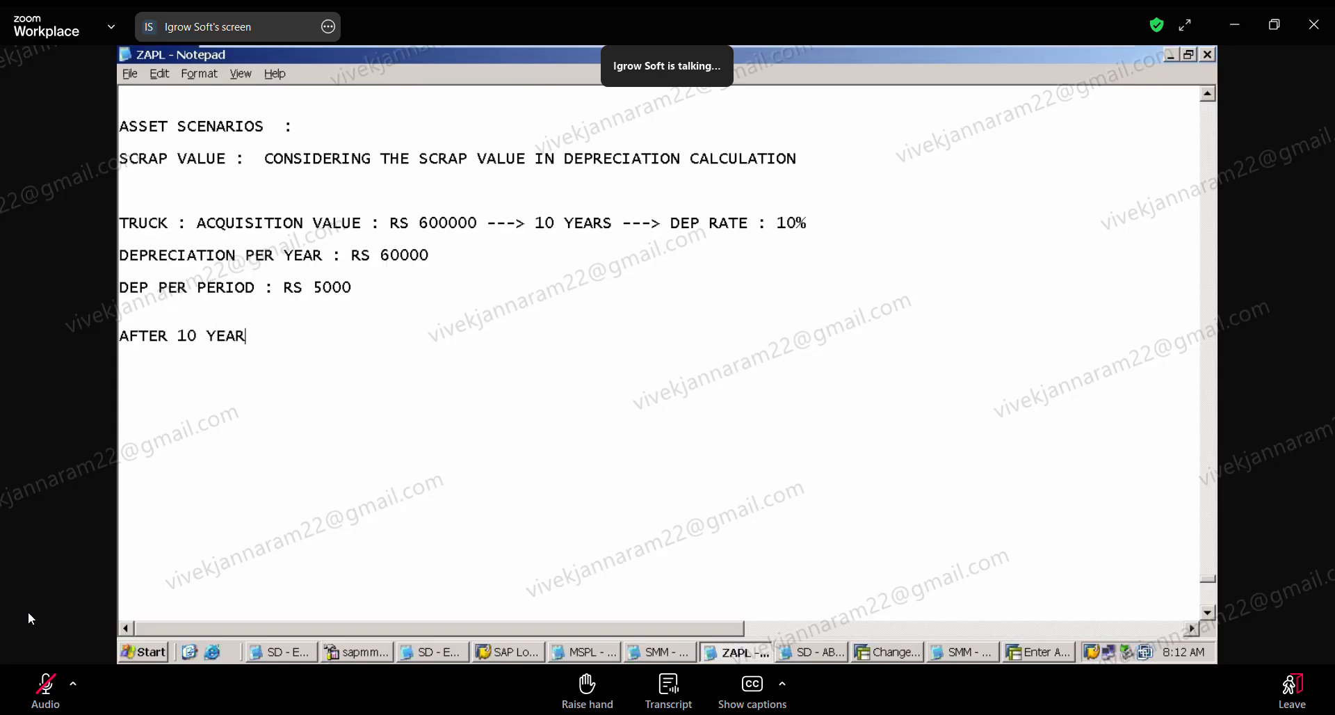
pyautogui.write('S ---> VALU ')
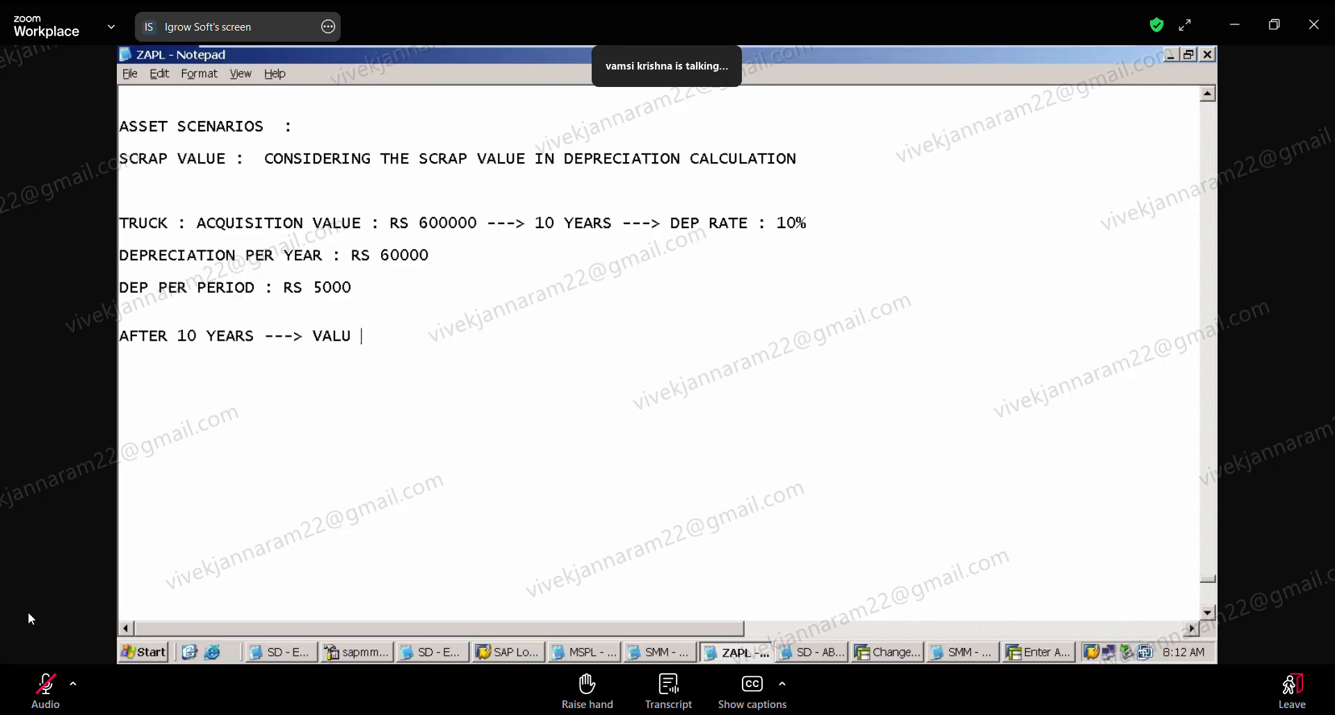
pyautogui.write('E OF T')
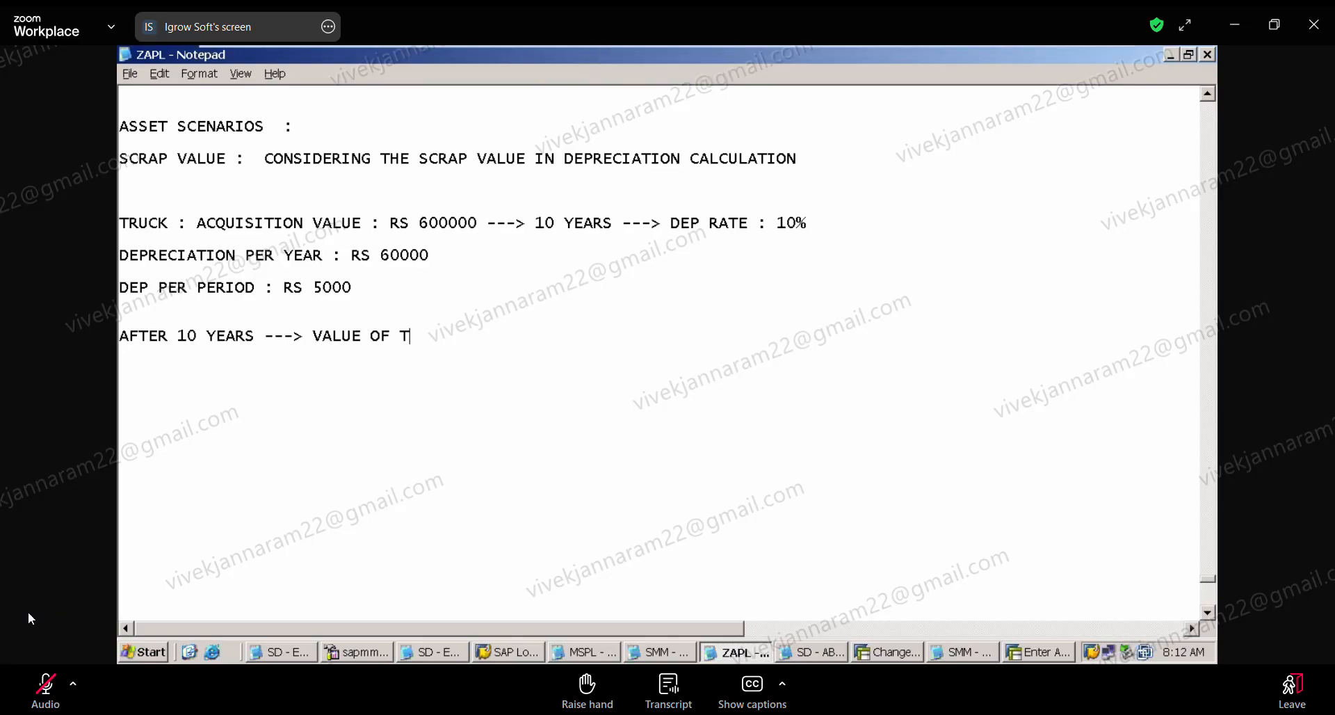
pyautogui.write('RUCK ')
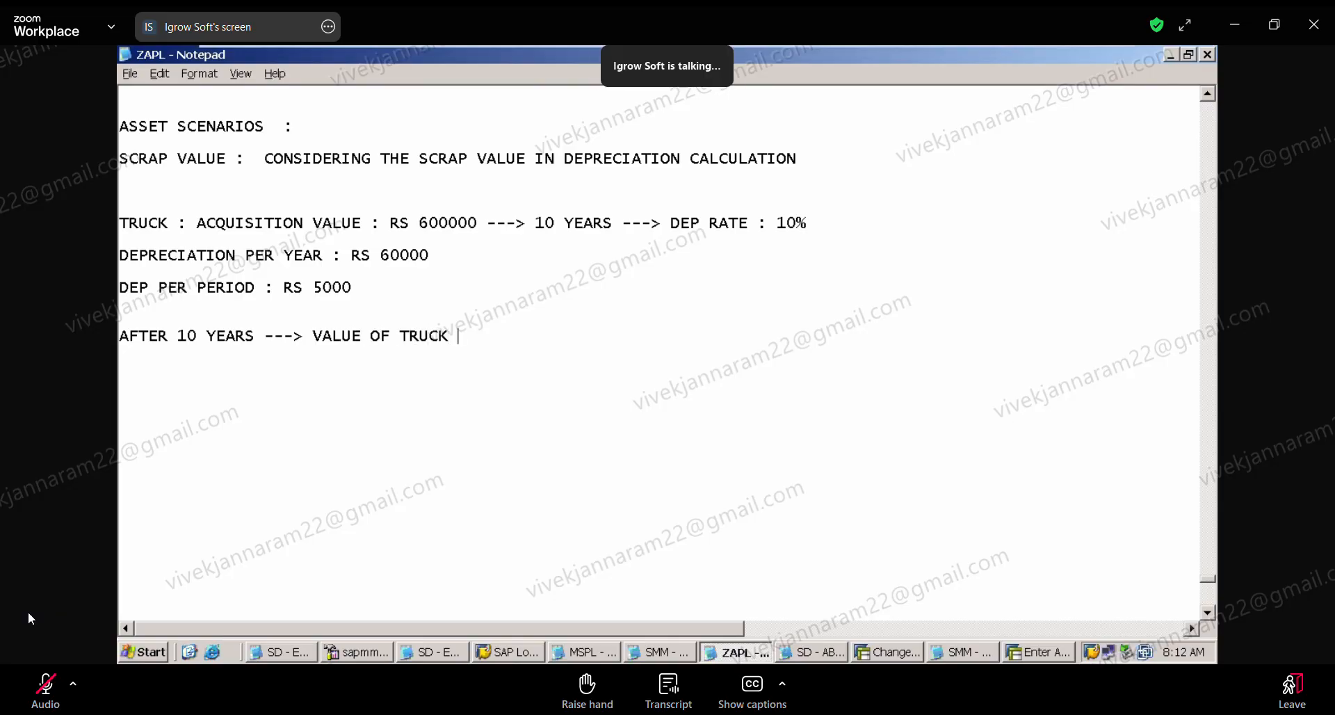
pyautogui.write('IN OUR ACCOUNT')
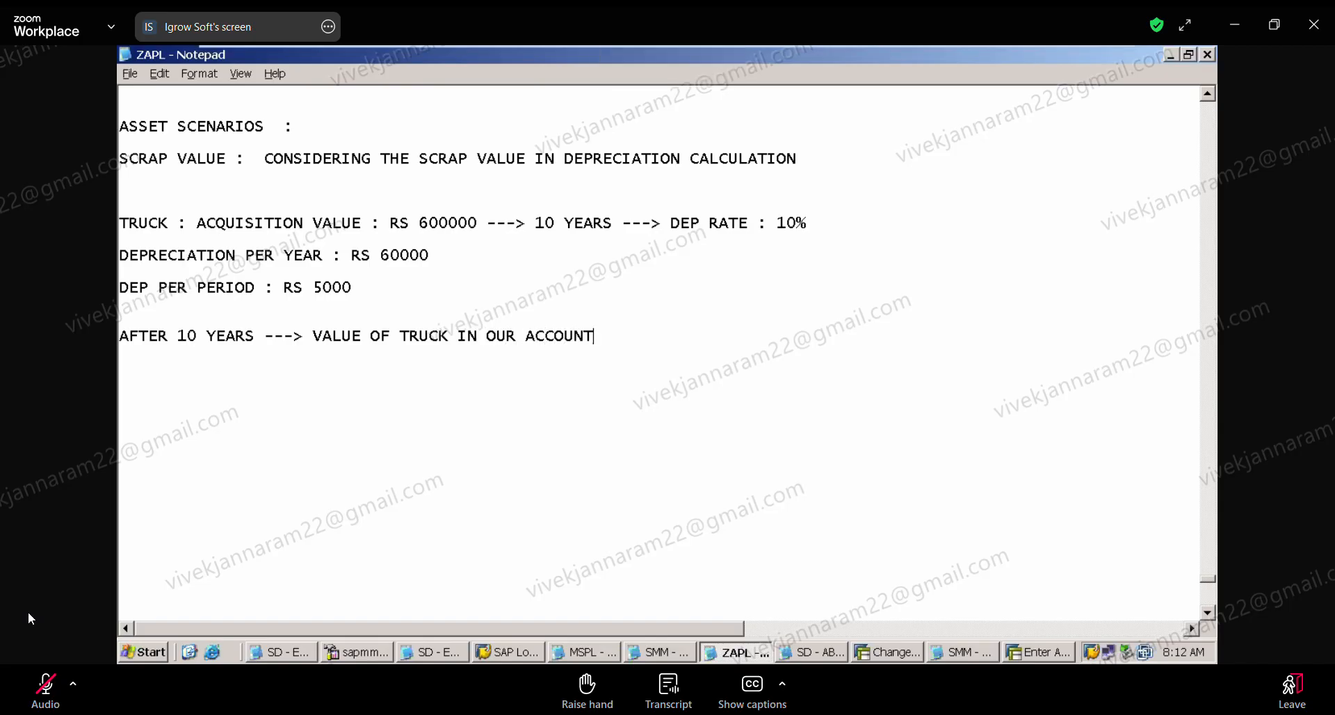
# Step: Extend the after-10-years line with "IN OUR ACCOUNTS ---> ZERO"
pyautogui.write('S ---')
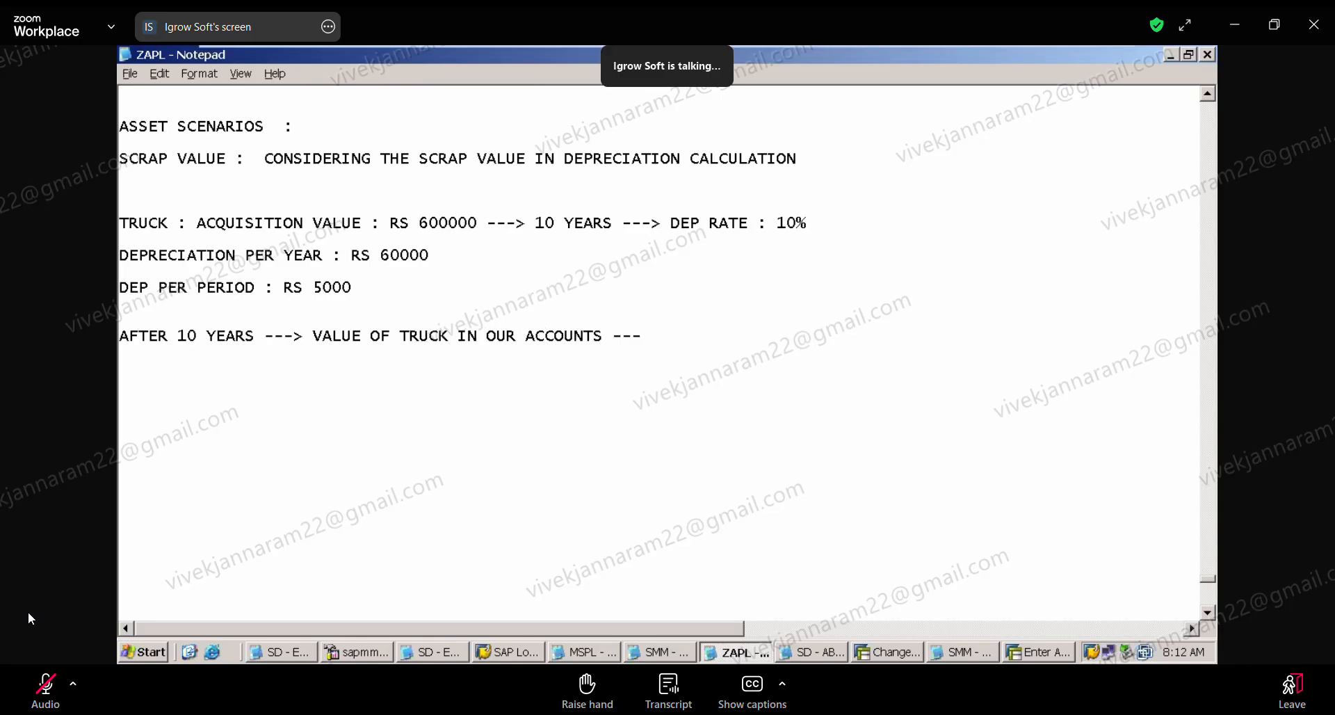
pyautogui.write('> ZERO')
# Step: Add the line "SELLING ---> 60000" below the after-10-years line
pyautogui.write('SELLING')
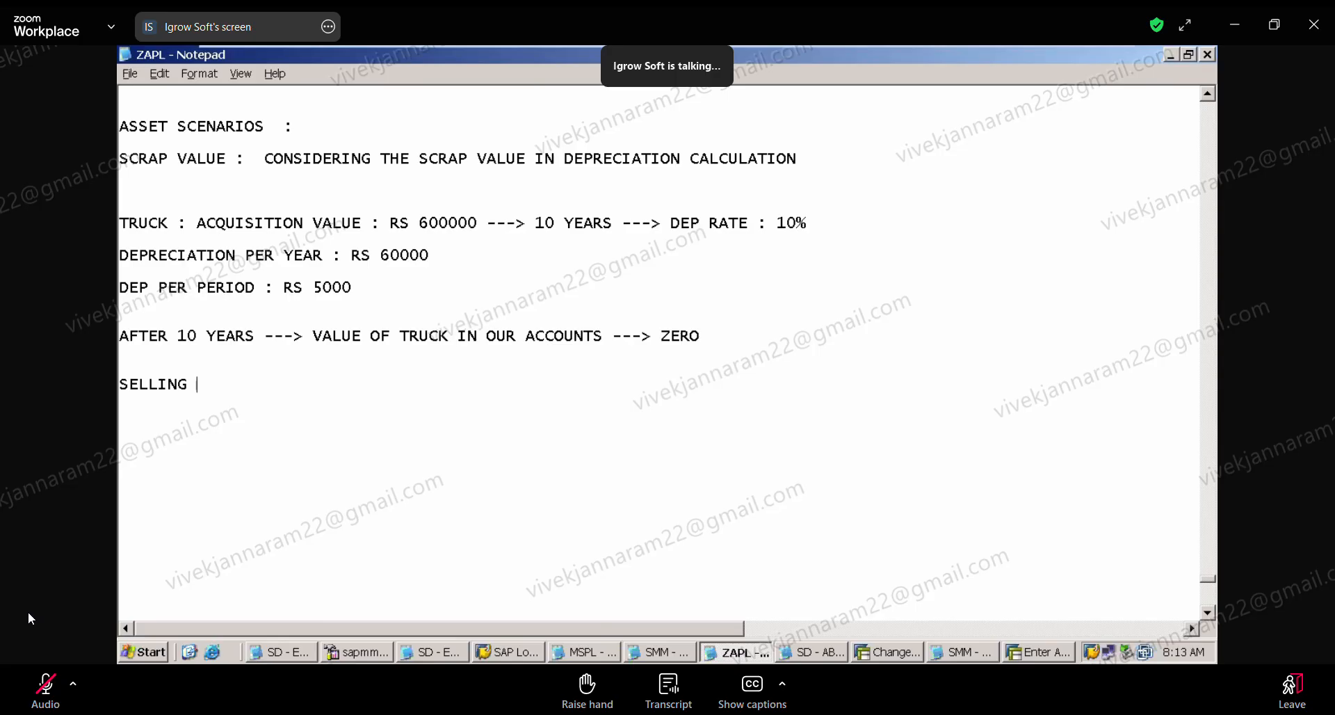
pyautogui.write(' --->')
pyautogui.write('60000')
pyautogui.press('Return')
pyautogui.press('Return')
# Step: Highlight the truck's end value in the accounts and the selling amount to compare them
pyautogui.moveTo(662, 338); pyautogui.dragTo(714, 343)
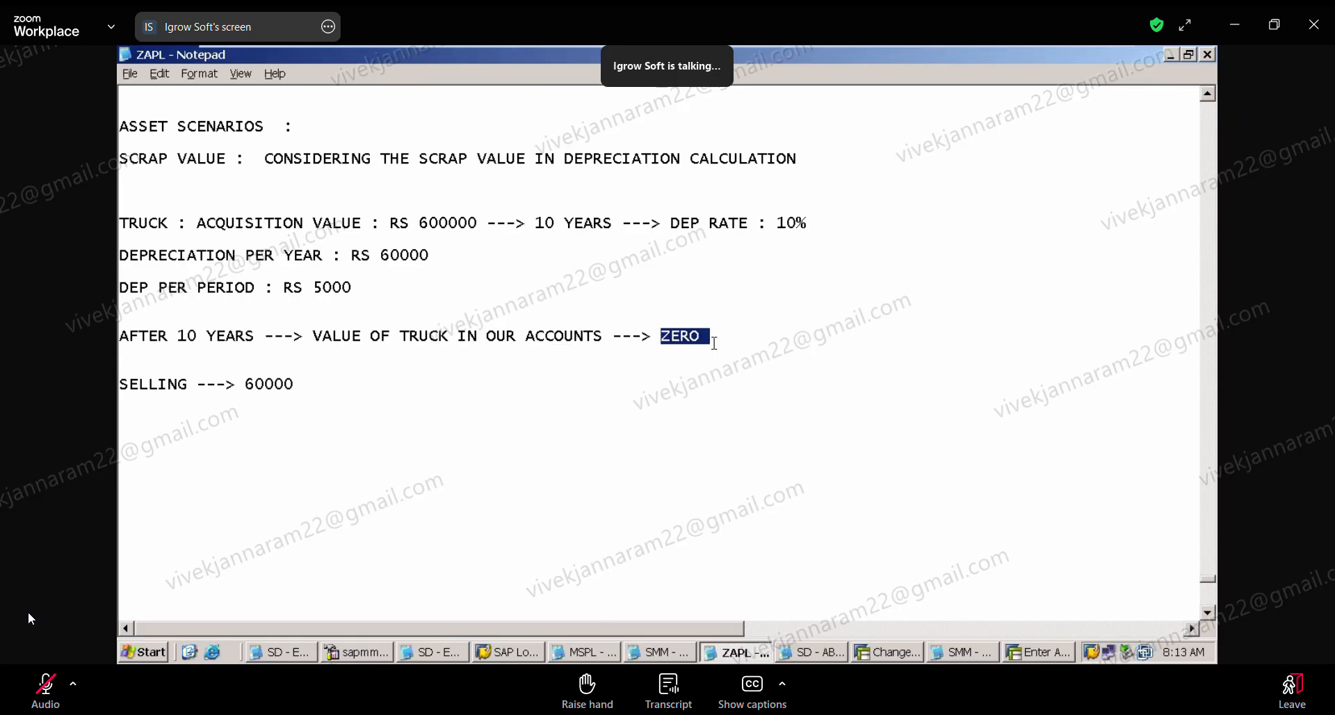
pyautogui.moveTo(242, 386); pyautogui.dragTo(316, 393)
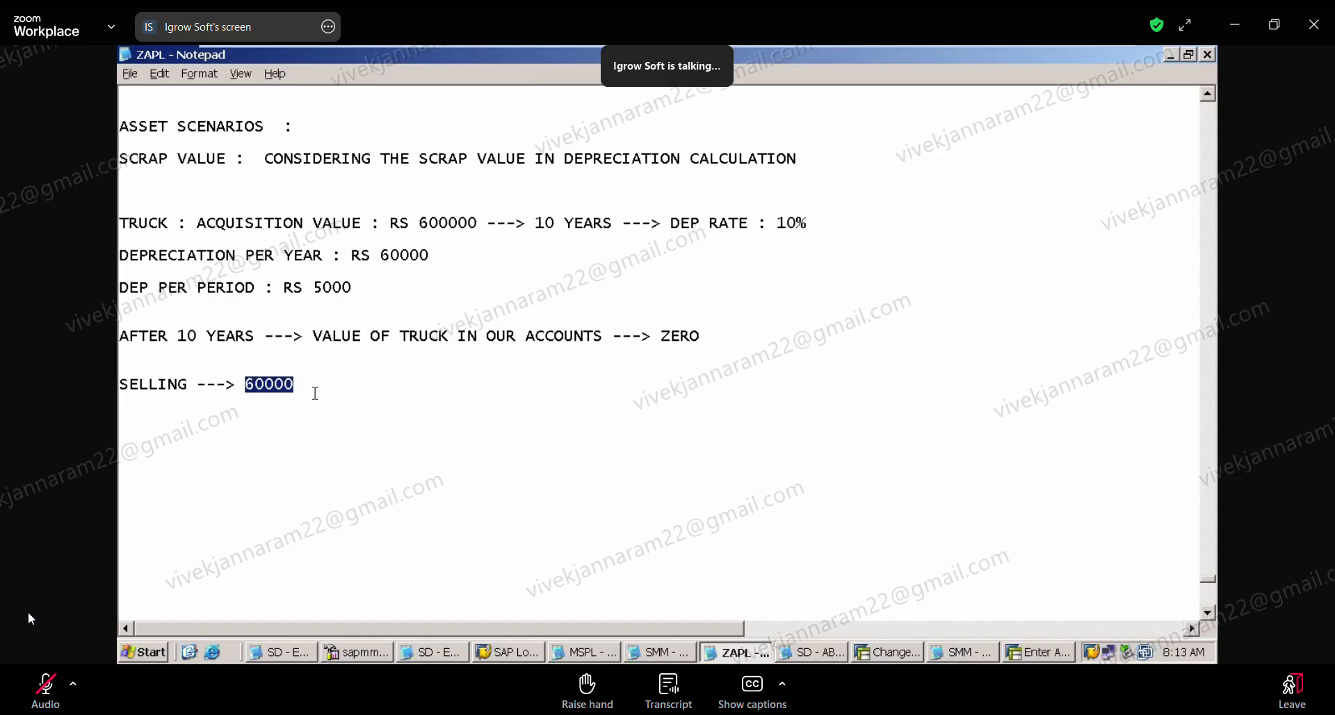
pyautogui.click(315, 393)
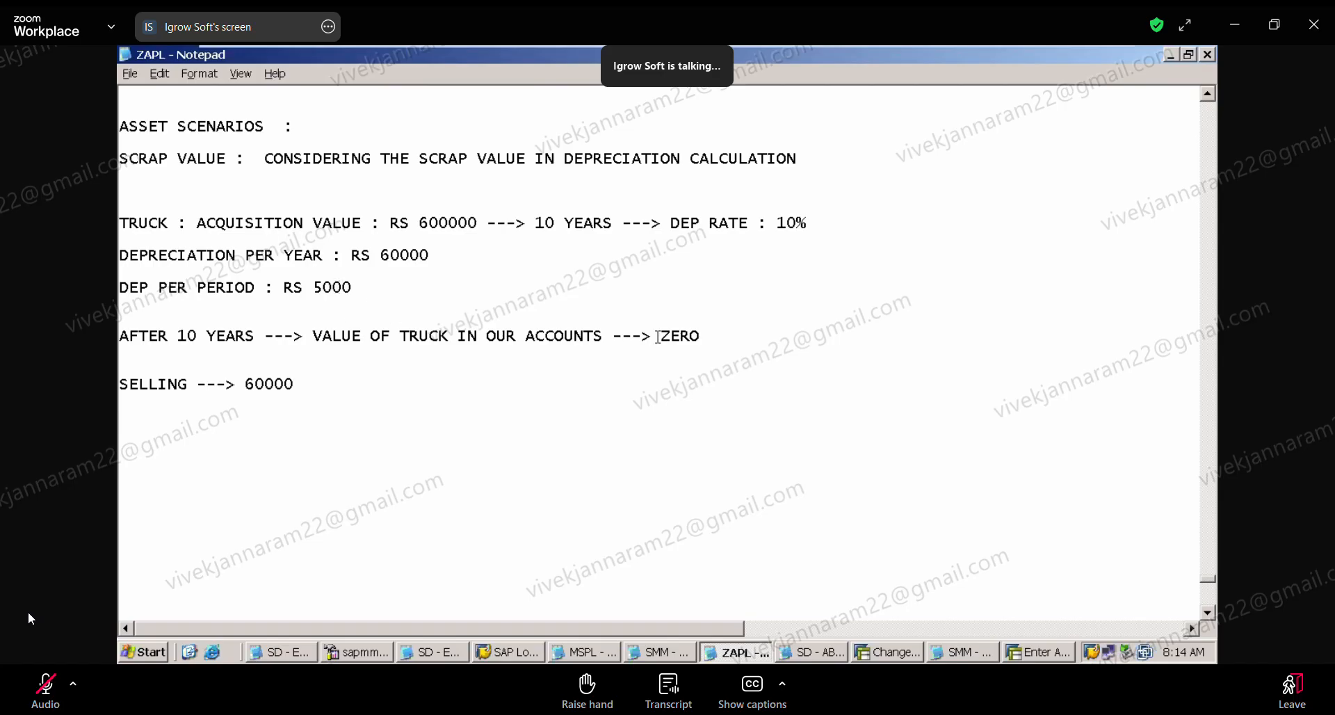
pyautogui.moveTo(659, 337); pyautogui.dragTo(710, 336)
pyautogui.moveTo(296, 385); pyautogui.dragTo(294, 359)
pyautogui.click(315, 382)
# Step: Insert the heading "WITHOUT SCRAP VALUE :" above the truck line, with a blank line between them
pyautogui.click(357, 210)
pyautogui.press('Return')
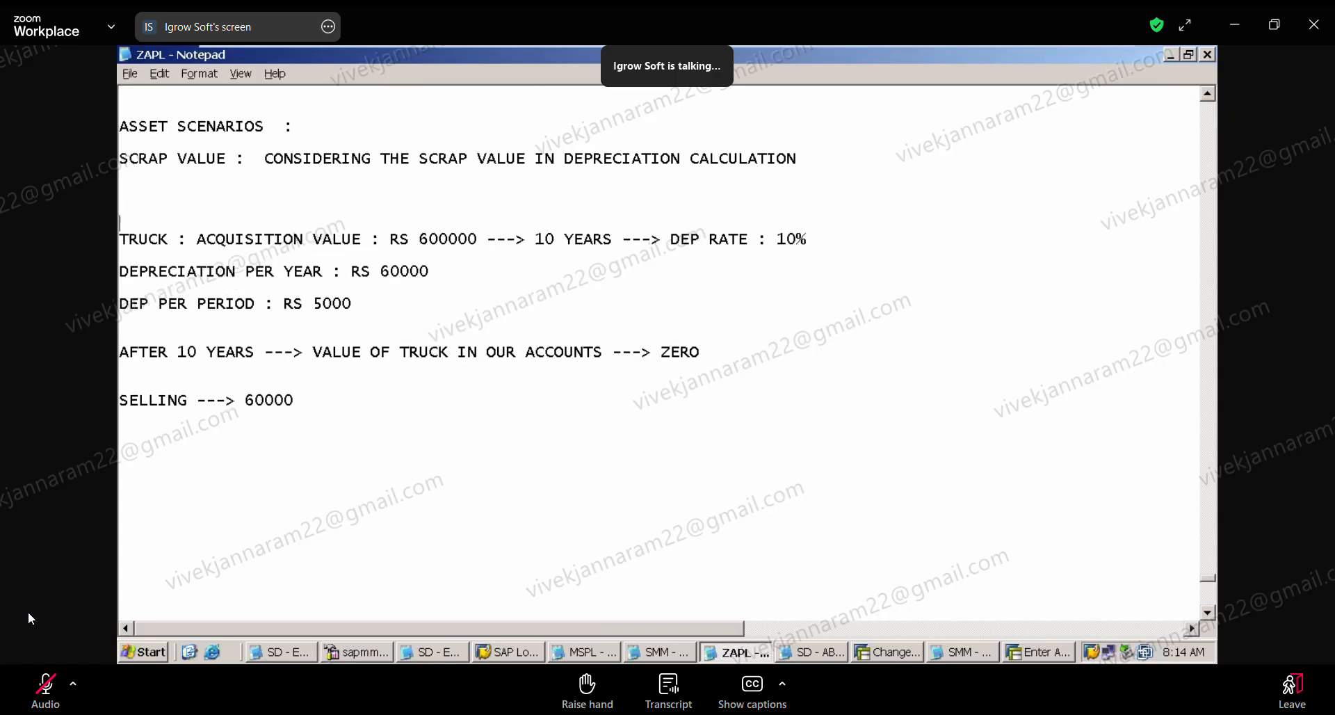
pyautogui.write('WITHOUT')
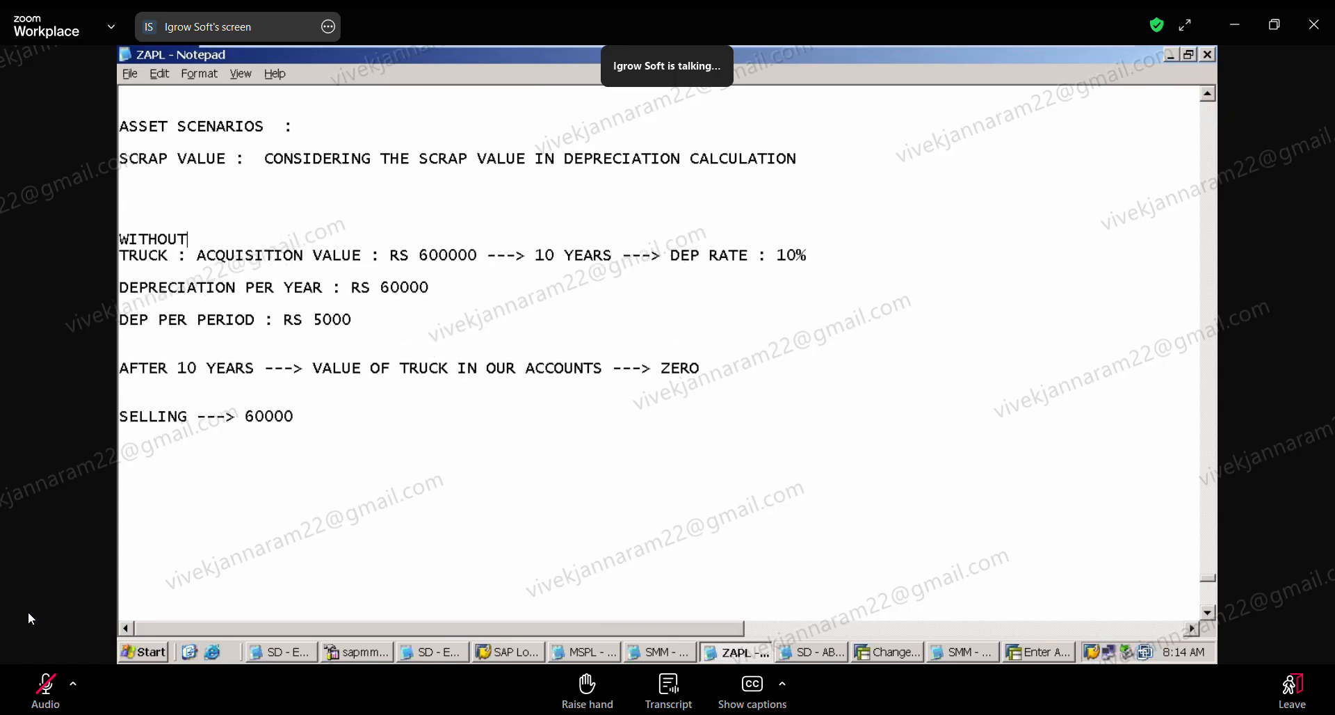
pyautogui.write(' SCREA')
pyautogui.press('BackSpace')
pyautogui.press('BackSpace')
pyautogui.press('BackSpace')
pyautogui.press('BackSpace')
pyautogui.press('BackSpace')
pyautogui.write('SCRAP VALUE')
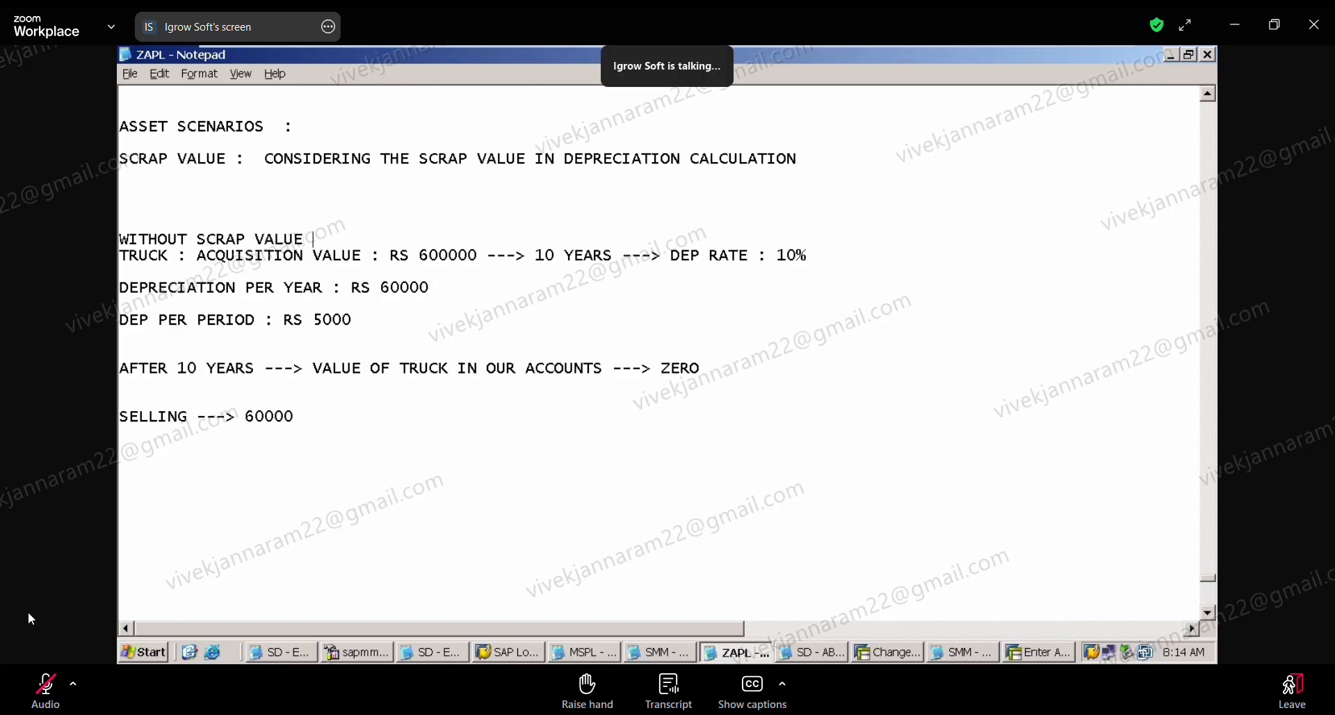
pyautogui.write(' :')
pyautogui.press('Return')
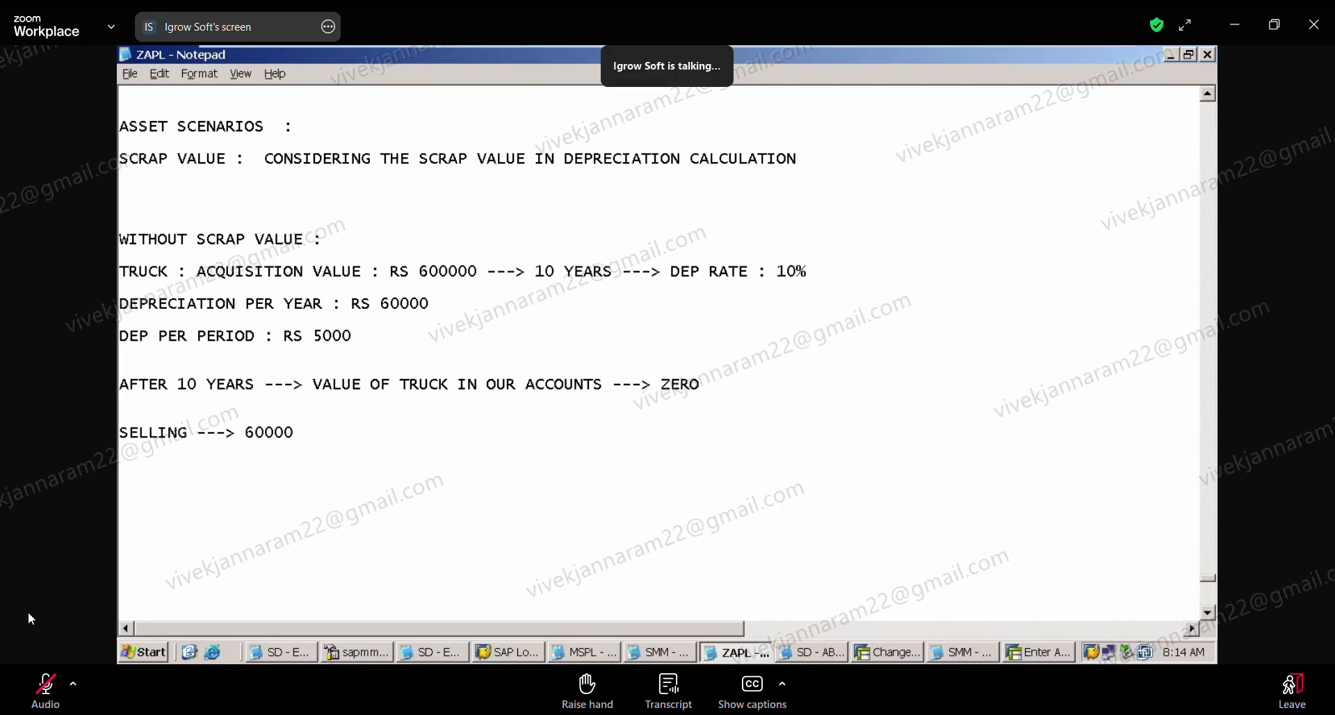
# Step: Remove the extra blank lines around the after-10-years line and delete the selling line
pyautogui.click(143, 367)
pyautogui.press('Delete')
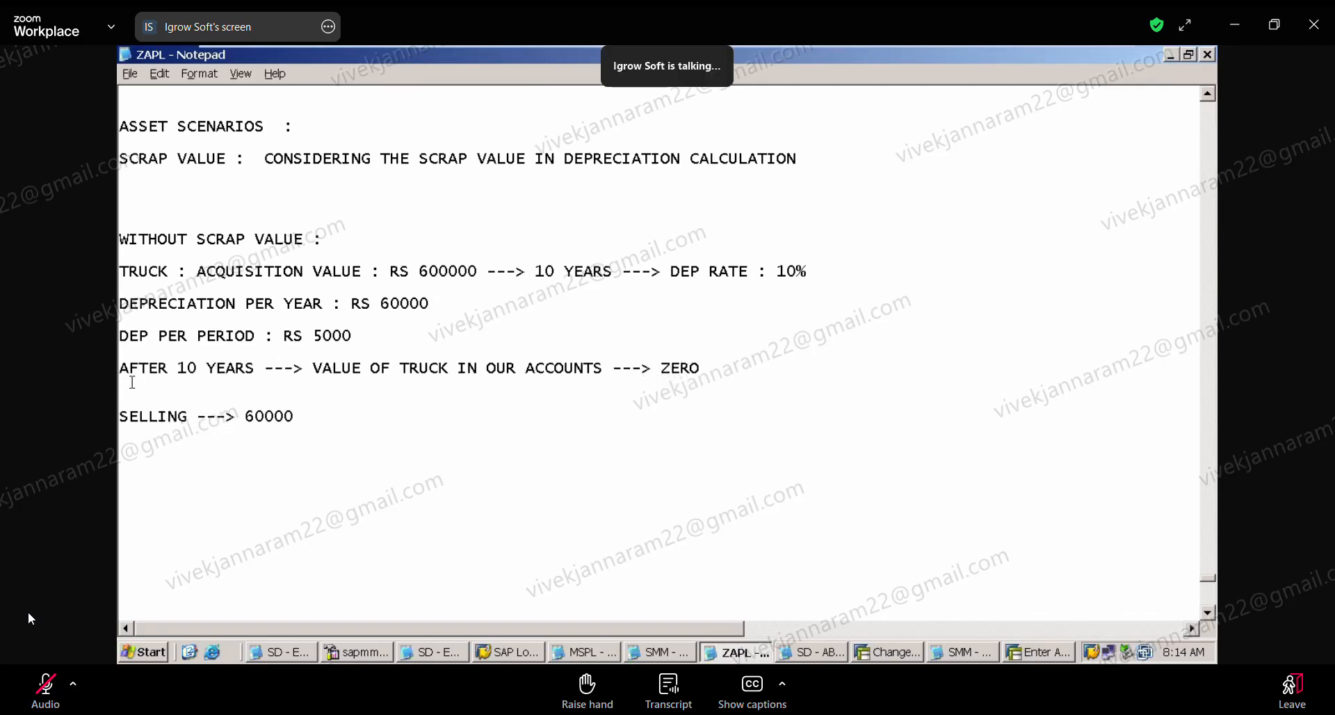
pyautogui.press('Delete')
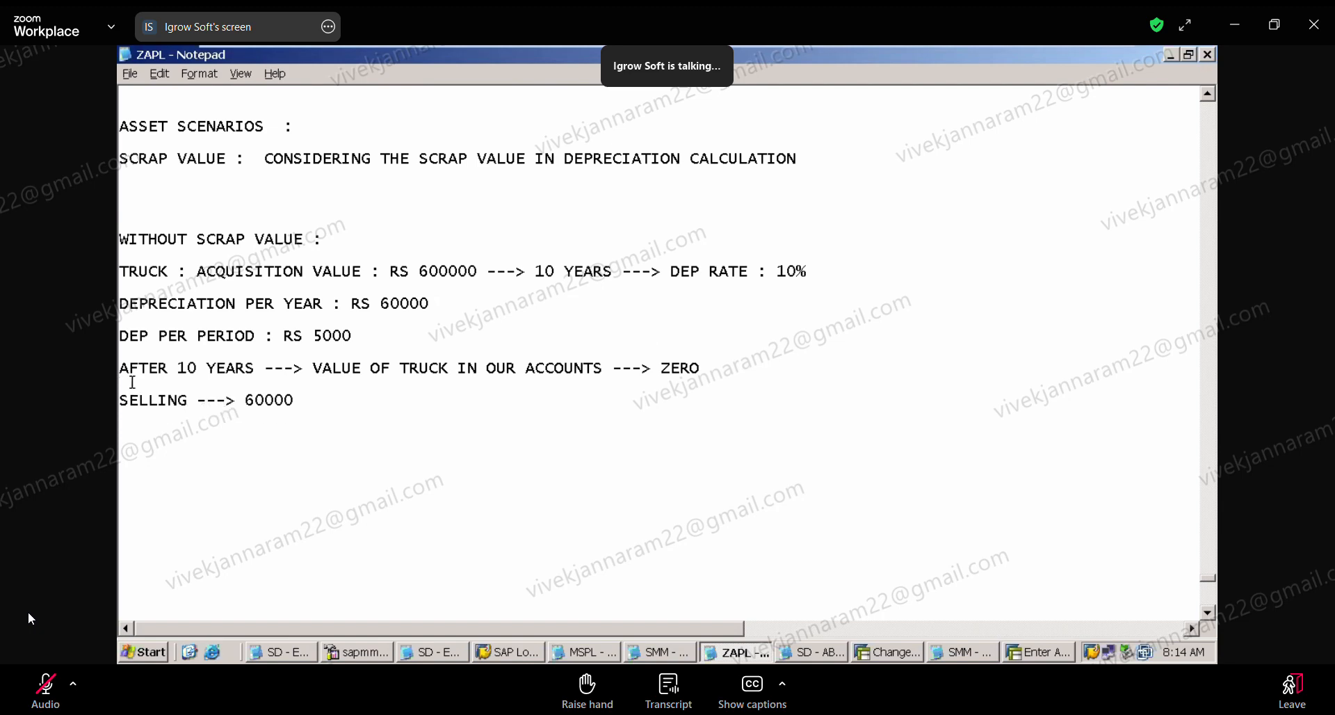
pyautogui.keyDown('shift'); pyautogui.click(300, 393); pyautogui.keyUp('shift')
pyautogui.press('Delete')
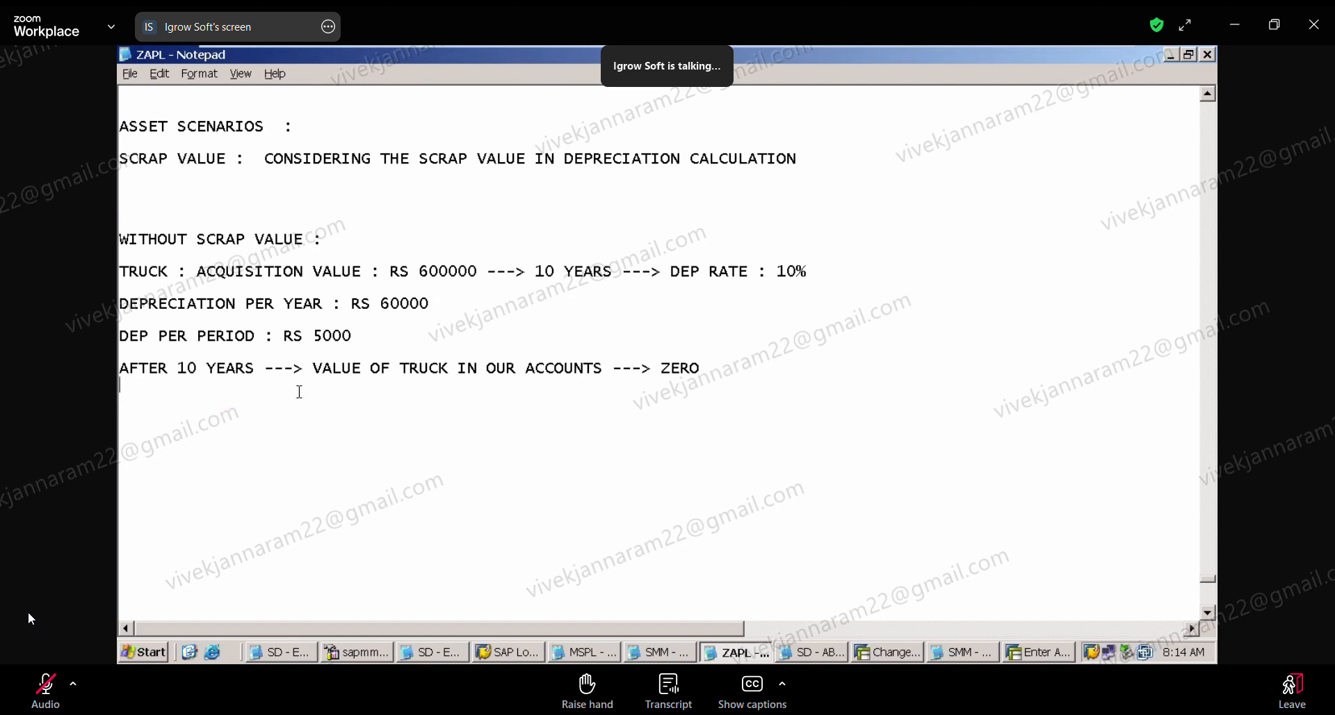
# Step: Add an underscore separator below the after-10-years line and start a new line under it with "WITH SCRAP VALUE"
pyautogui.write('_________________________________________________________________________')
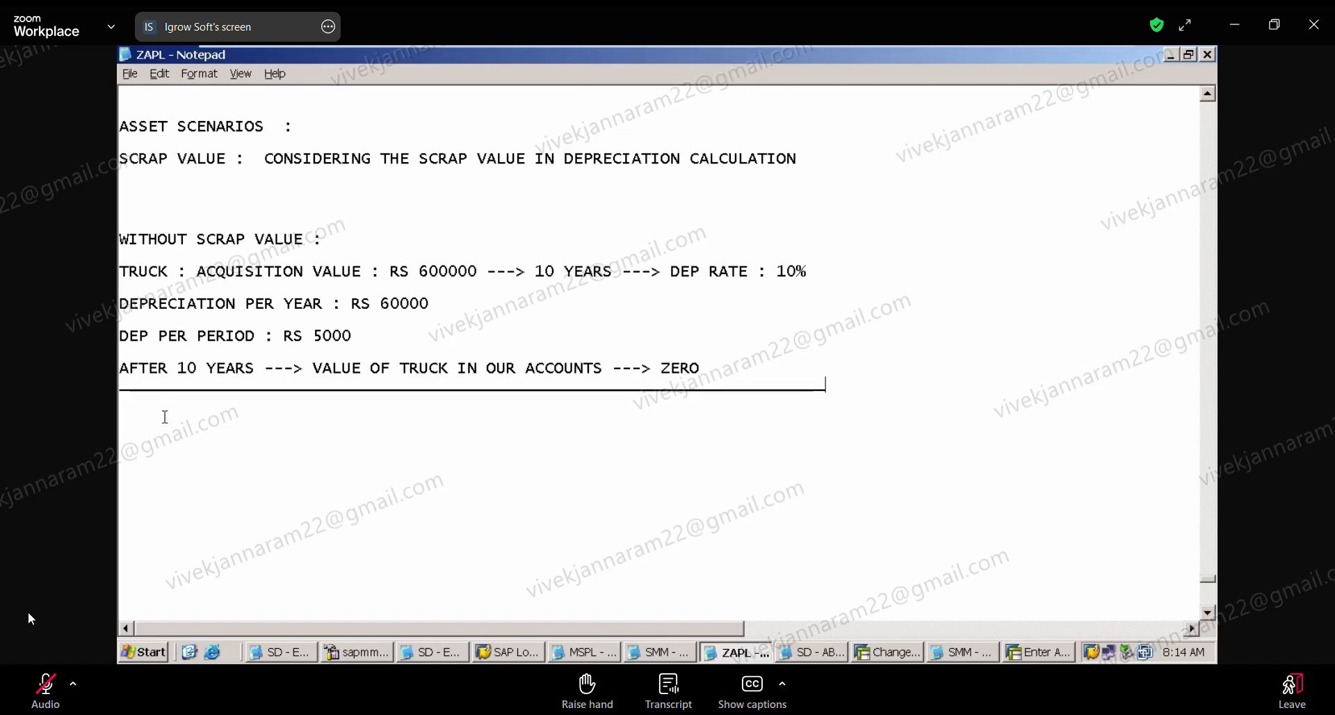
pyautogui.press('Return')
pyautogui.write('WIHT')
pyautogui.press('BackSpace')
pyautogui.press('BackSpace')
pyautogui.write('TH SCRAP VALUE ')
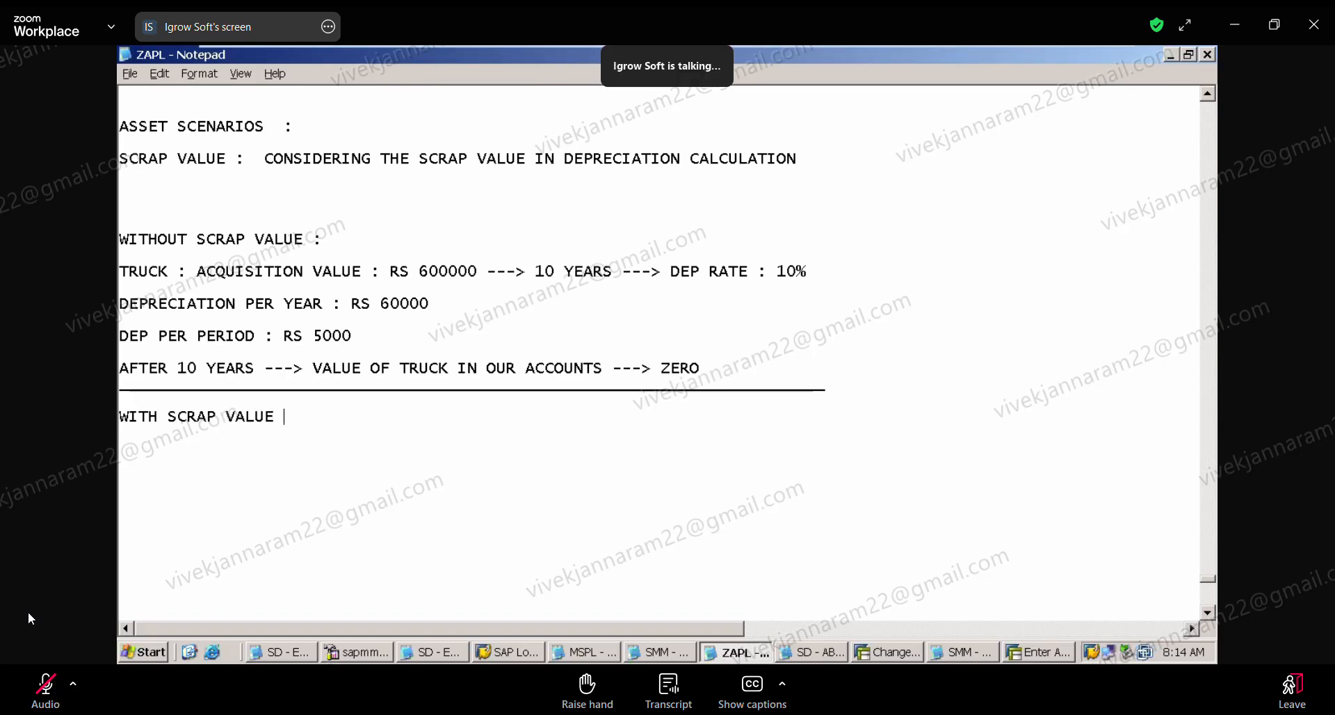
pyautogui.write(': RS')
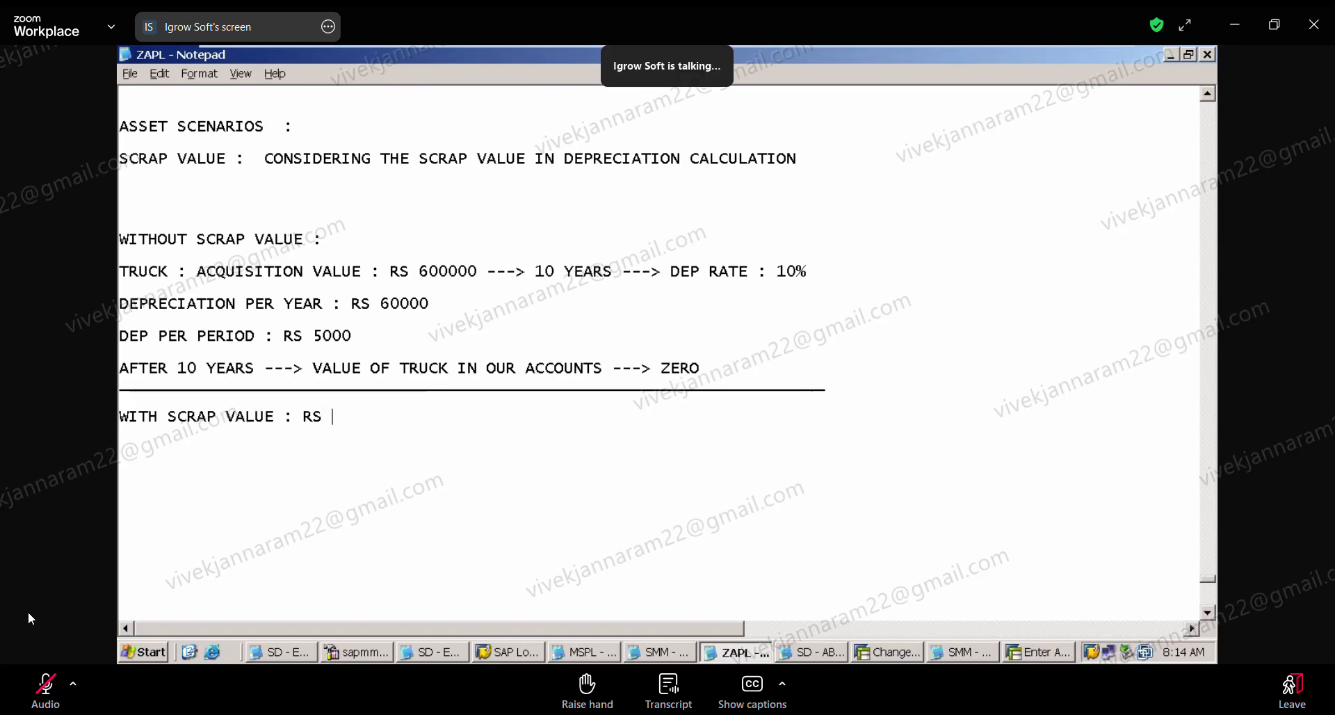
pyautogui.write(' 600000 - RS 60000')
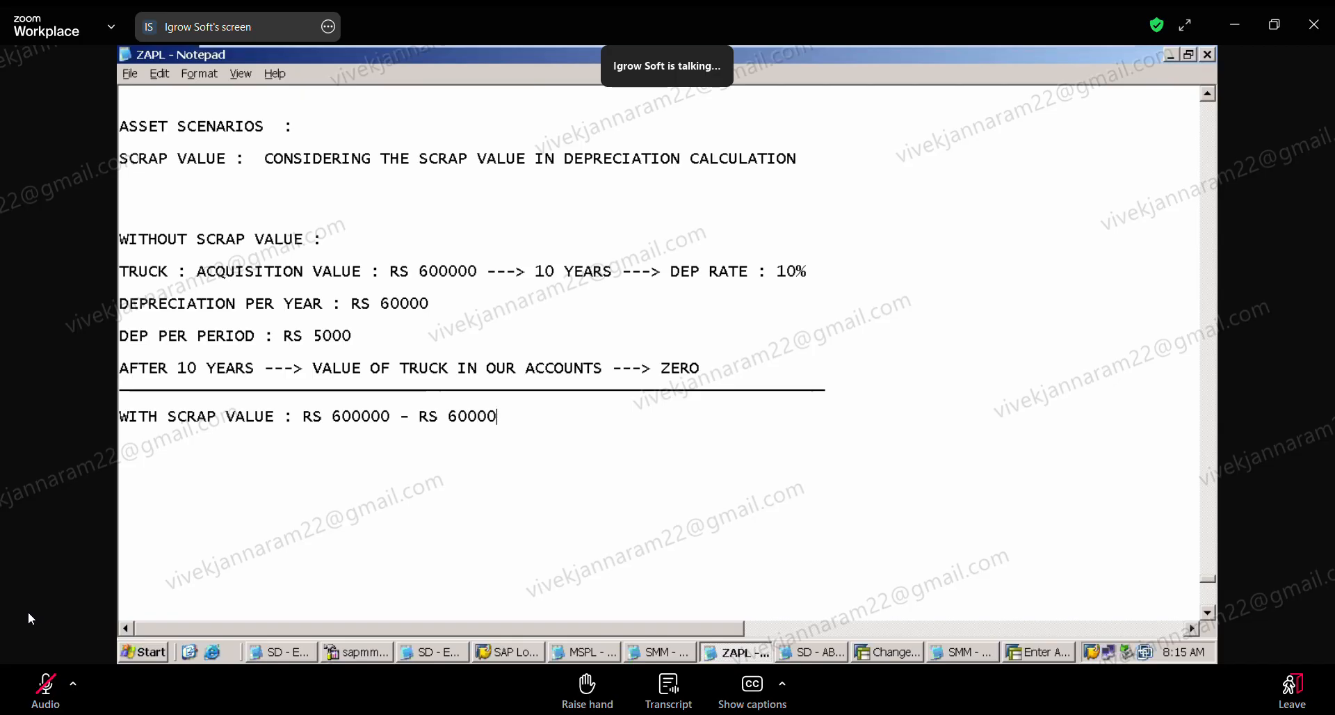
pyautogui.write(' (SCRAP VALUE')
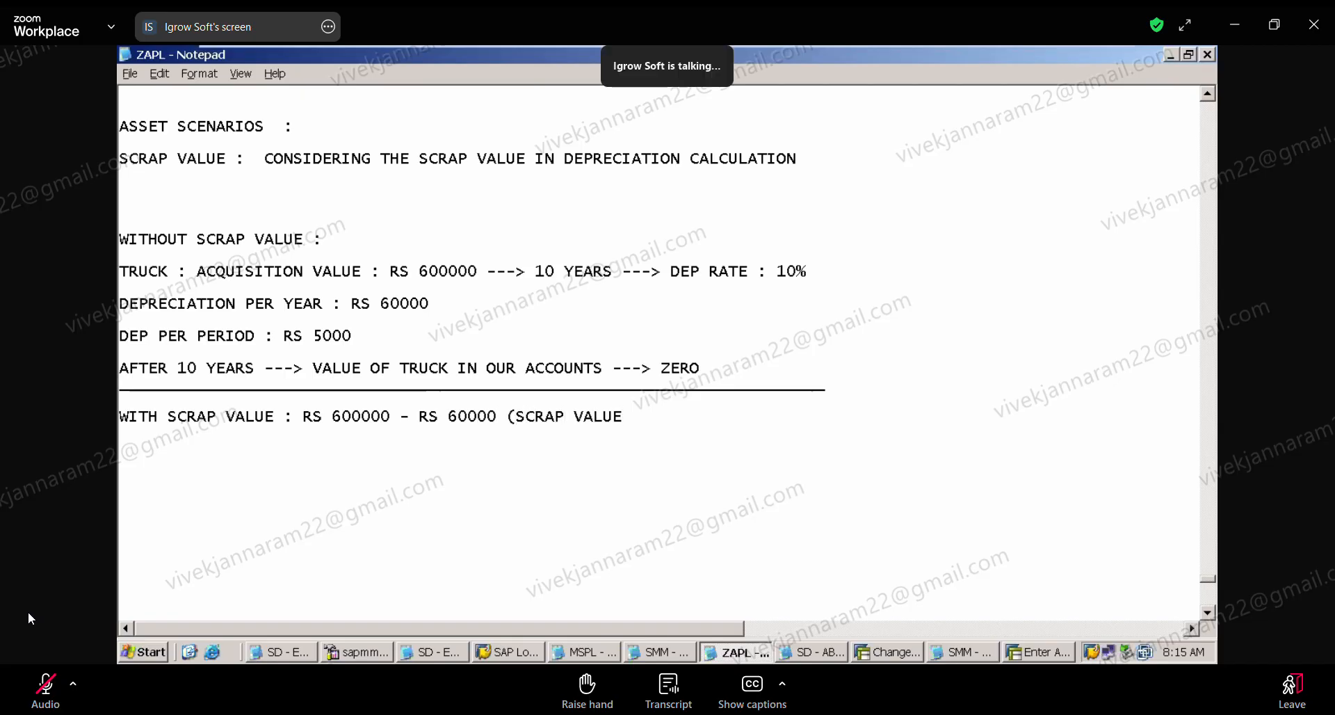
pyautogui.write(') => RS')
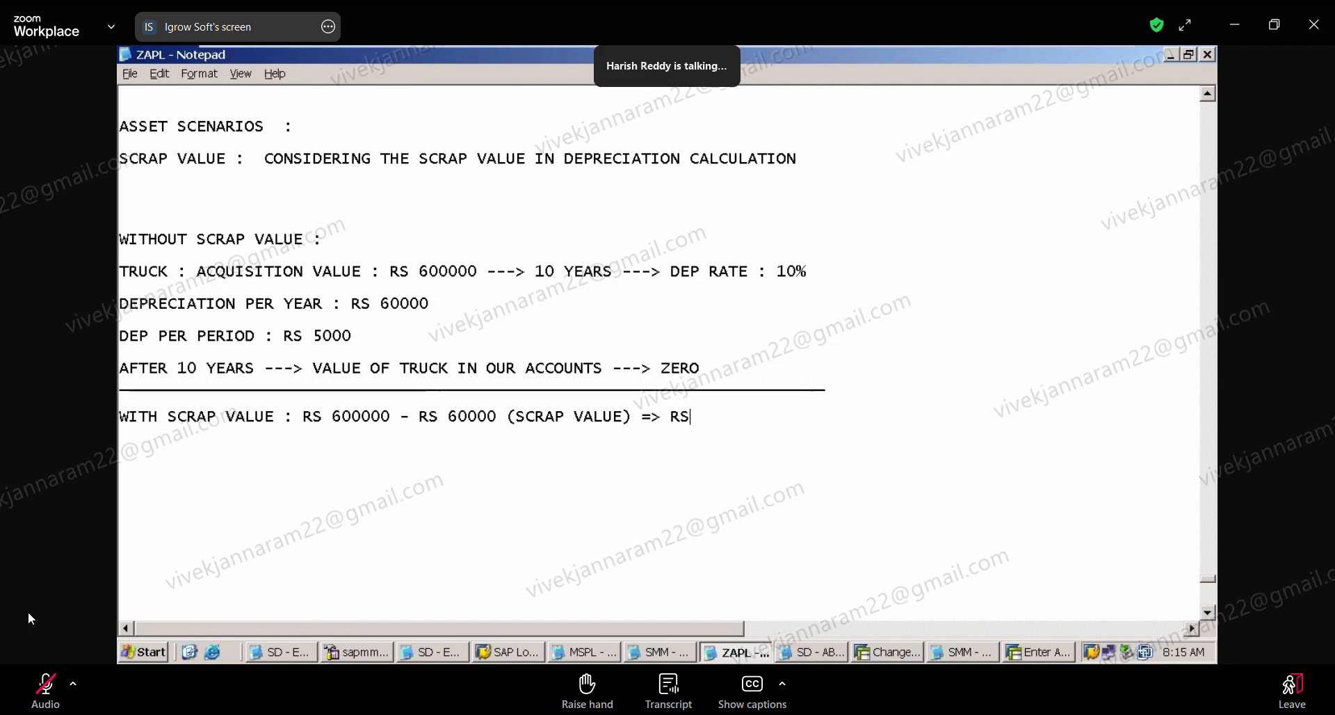
pyautogui.write(' 540000')
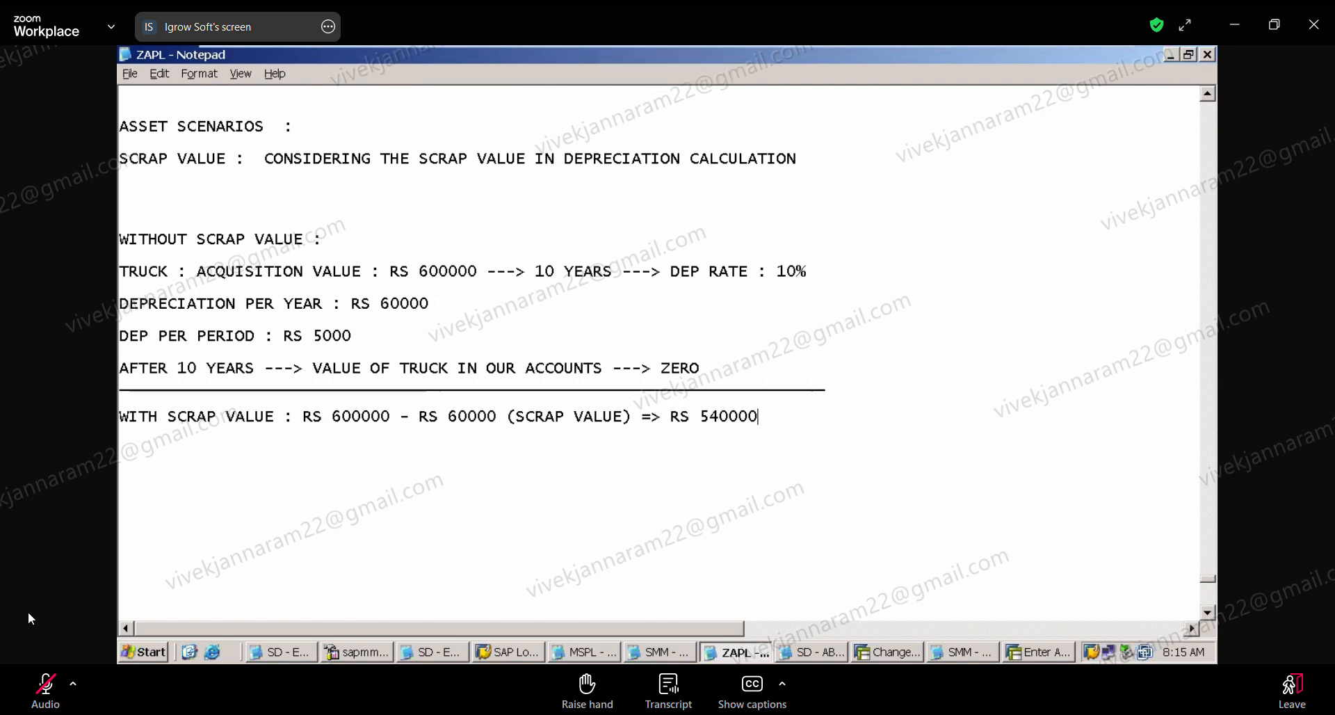
pyautogui.write(' DPRE')
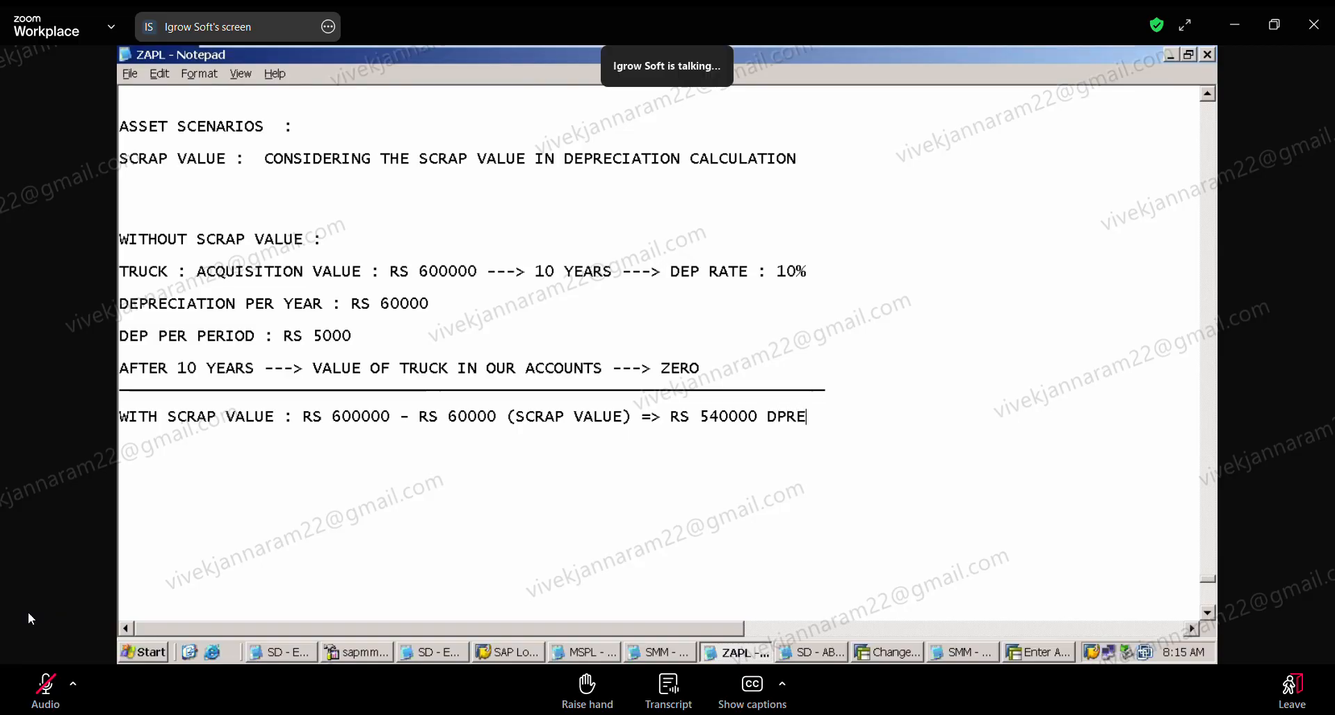
# Step: Finish the "WITH SCRAP VALUE" line with "DEPRECAITED OVER 10 YEARS"
pyautogui.press('BackSpace')
pyautogui.press('BackSpace')
pyautogui.press('BackSpace')
pyautogui.write('EPRECAITED OVER 1')
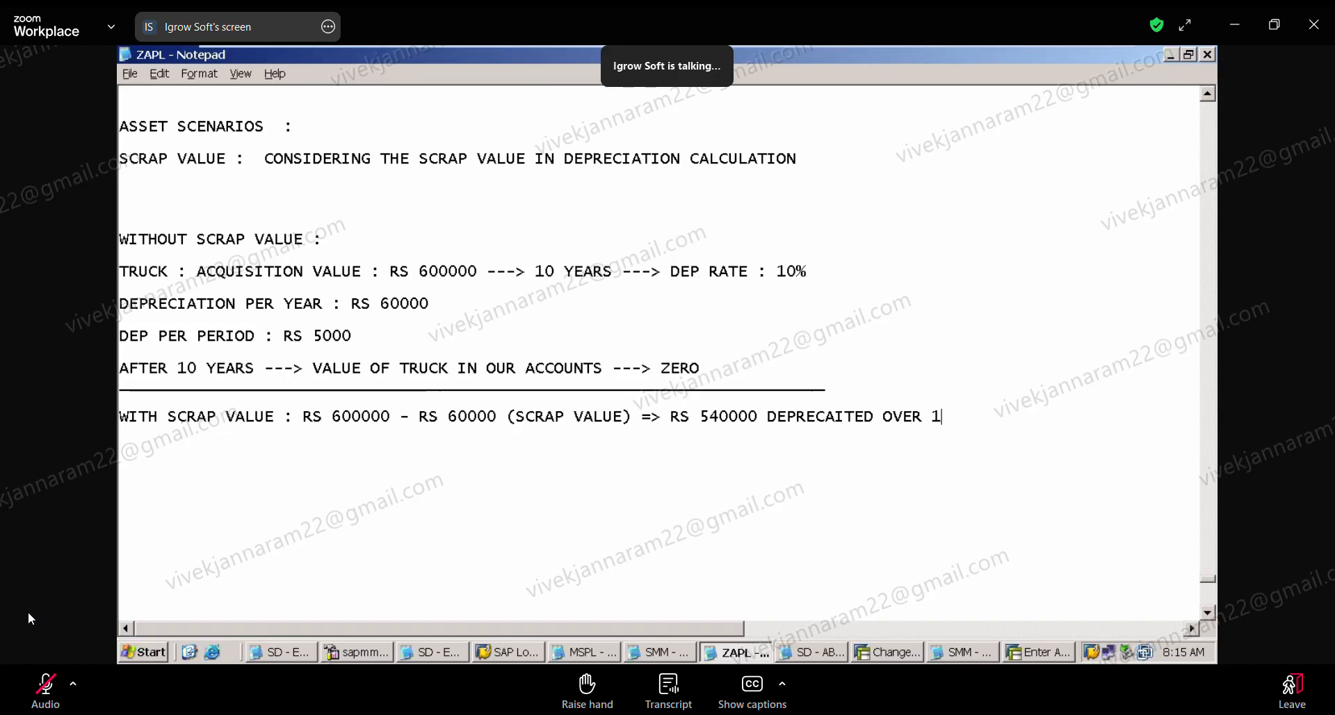
pyautogui.write('0 YEARS')
# Step: Add the line "DEPRECAITION PER YEAR : RS 54000" to the scrap value section
pyautogui.press('Return')
pyautogui.write('DEP')
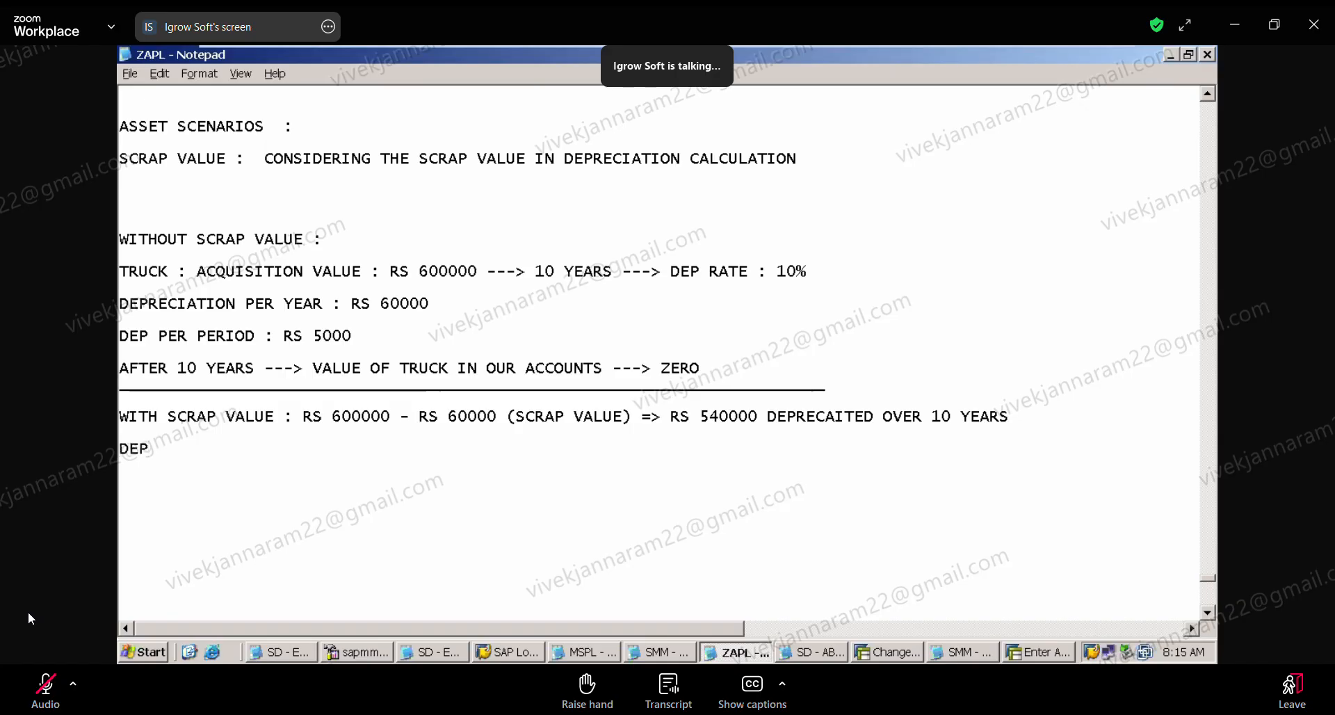
pyautogui.write('RECAITION PER YEAR ')
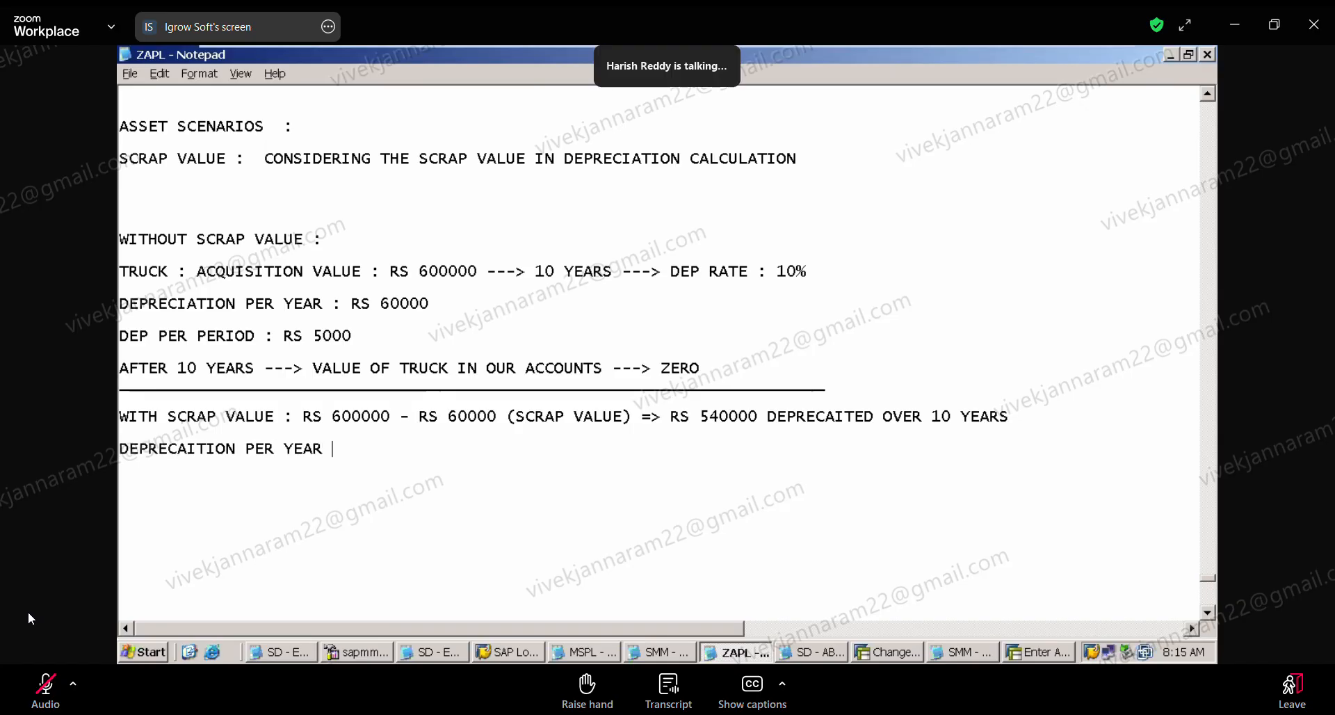
pyautogui.write(': RS 54000')
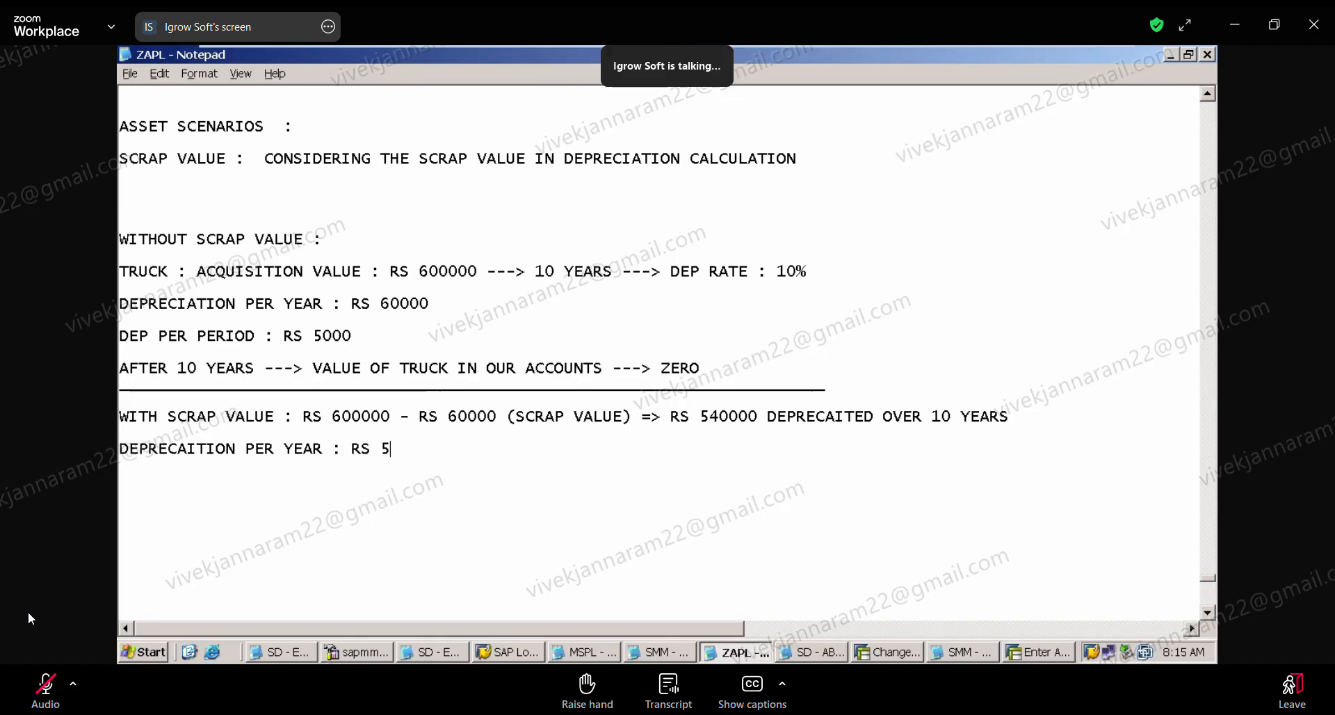
# Step: Add the line "DEP PER PERIOD : RS 4500" below the yearly depreciation with scrap value
pyautogui.press('Return')
pyautogui.write('D')
pyautogui.press('BackSpace')
pyautogui.write('DPE')
pyautogui.press('BackSpace')
pyautogui.press('BackSpace')
pyautogui.write('EP PER YE')
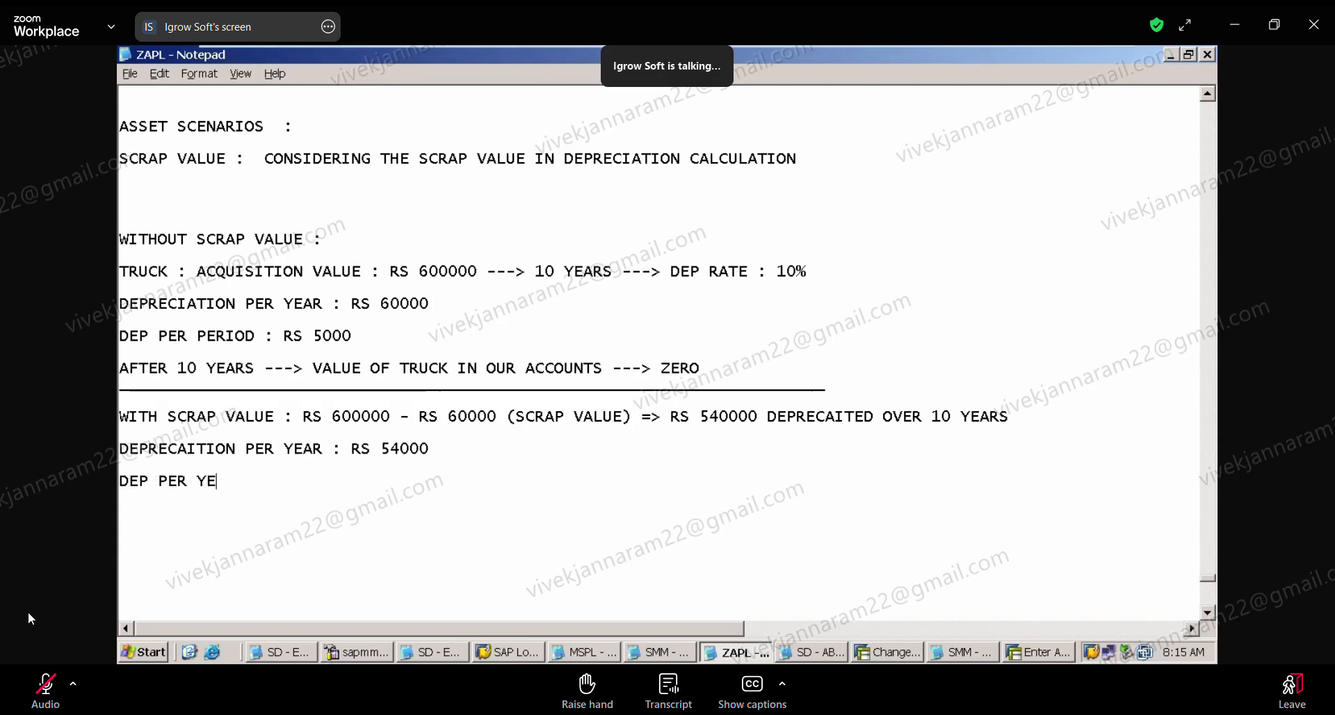
pyautogui.press('BackSpace')
pyautogui.press('BackSpace')
pyautogui.write('PERIOD')
pyautogui.press('BackSpace')
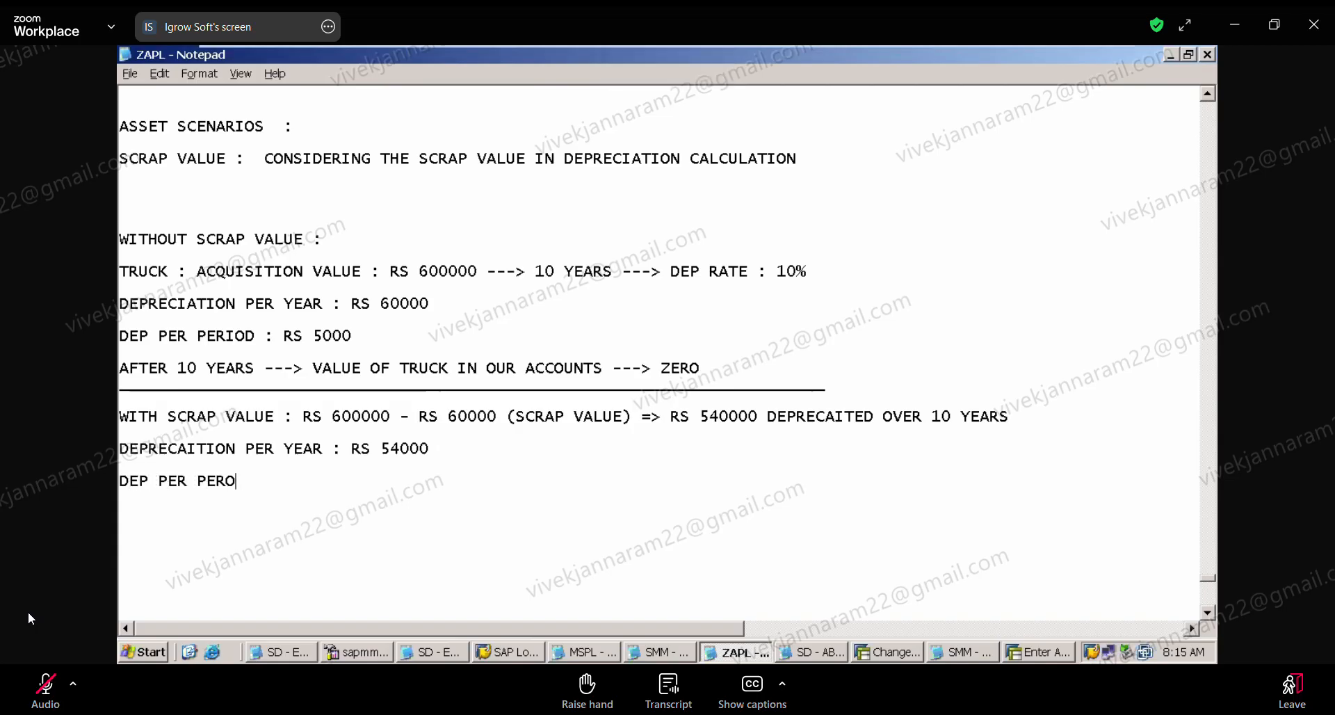
pyautogui.press('BackSpace')
pyautogui.write('OD')
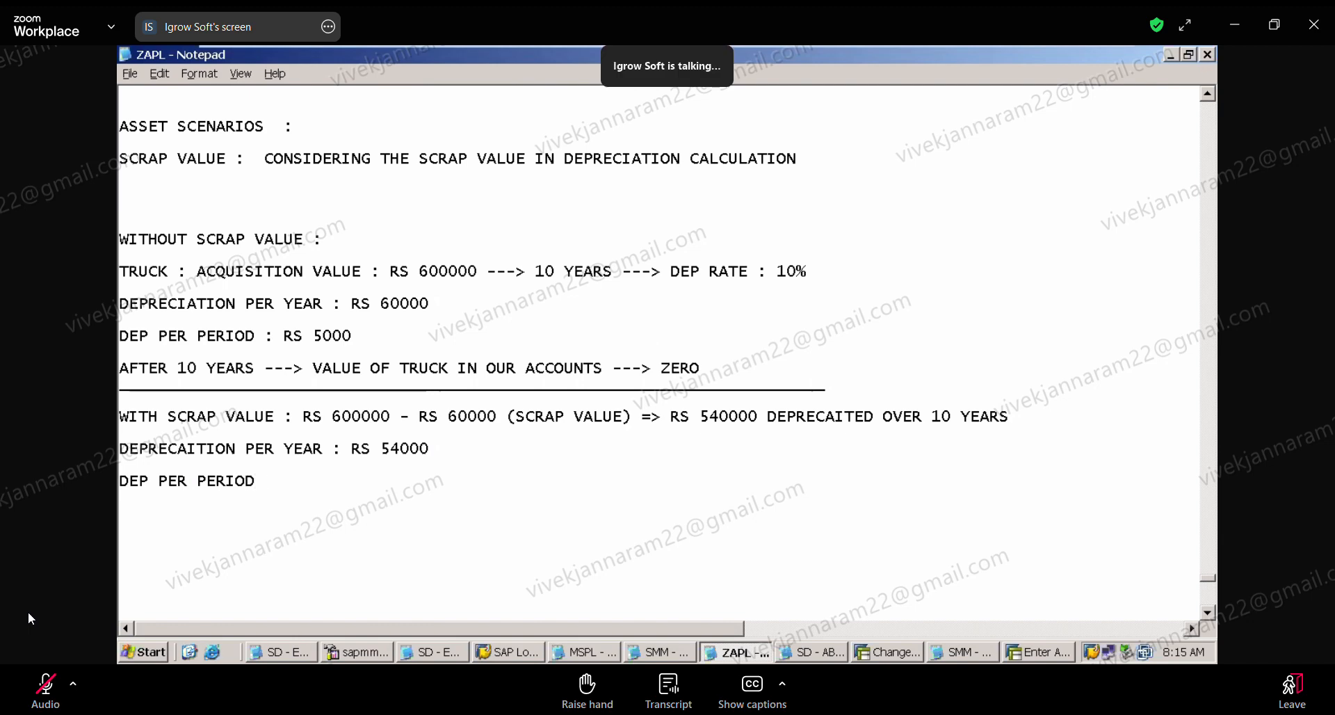
pyautogui.write(' : RS 4500')
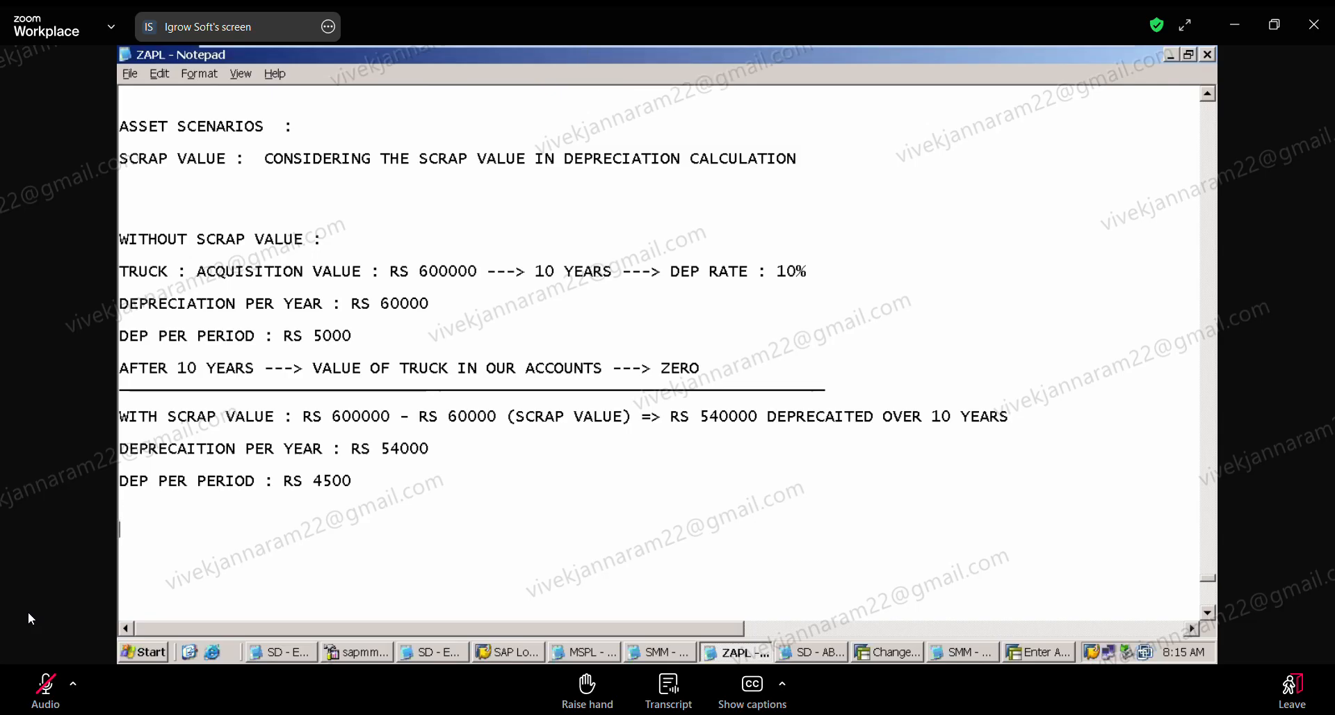
# Step: Add the line "AFTER 10 YEARS ----> VALUE OF TRUCK IN OUR ACCOUNTS ---> RS 60000" to the scrap value section
pyautogui.press('Up')
pyautogui.write('AFTER 10 YEARS ')
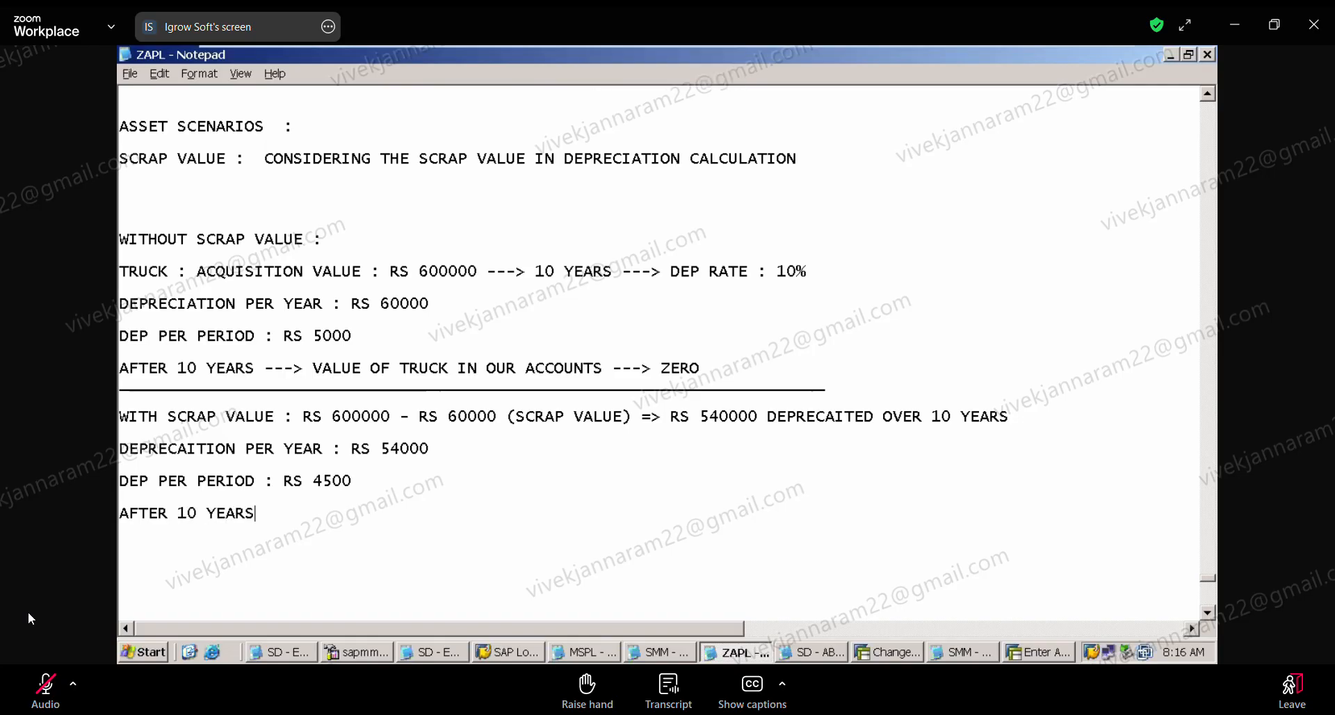
pyautogui.write('----> VALUE OF TRU')
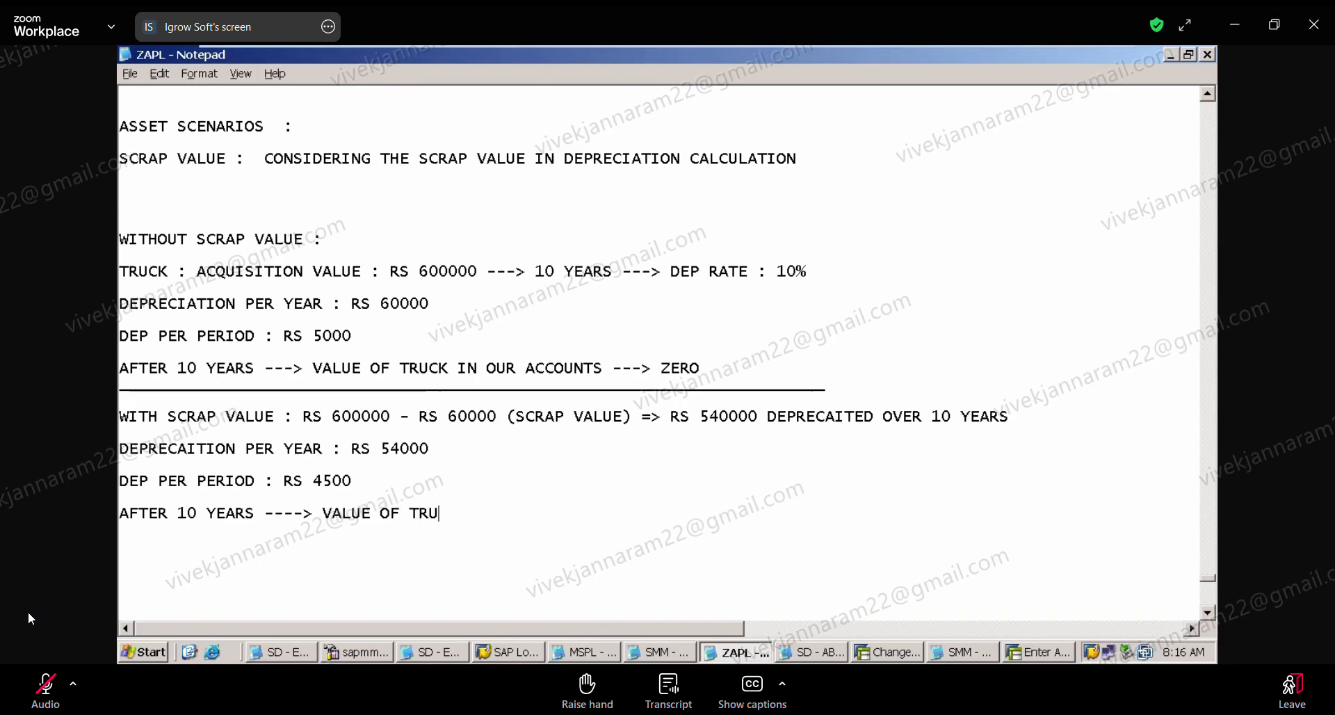
pyautogui.write('CK IN OUR A')
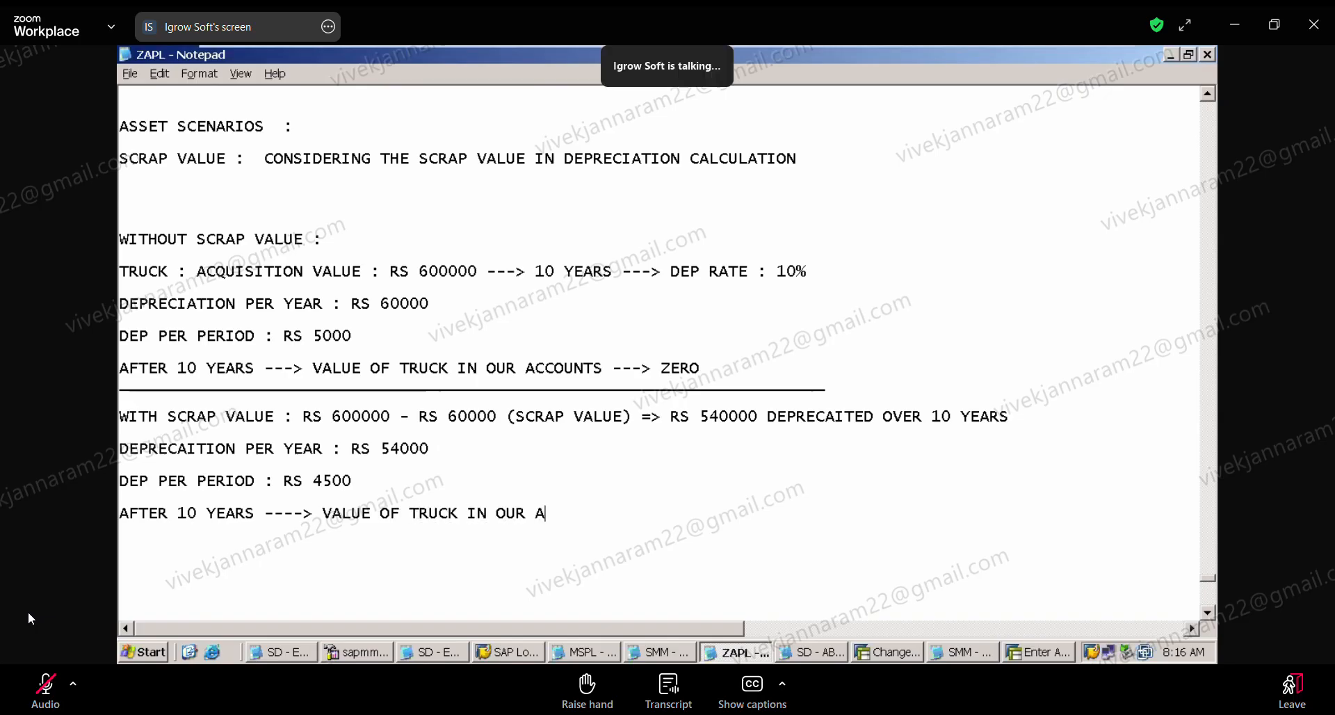
pyautogui.write('CCOUNTS ---> RS ')
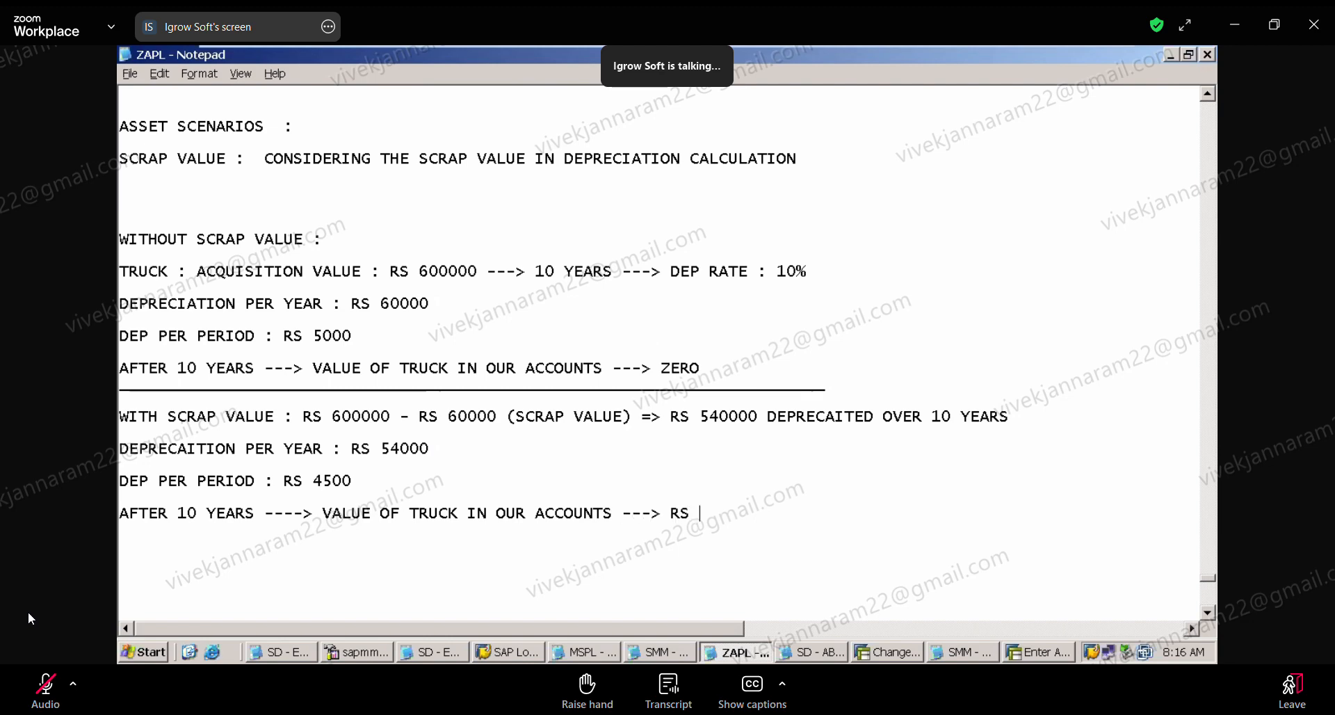
pyautogui.write('60000')
pyautogui.press('Delete')
pyautogui.press('Delete')
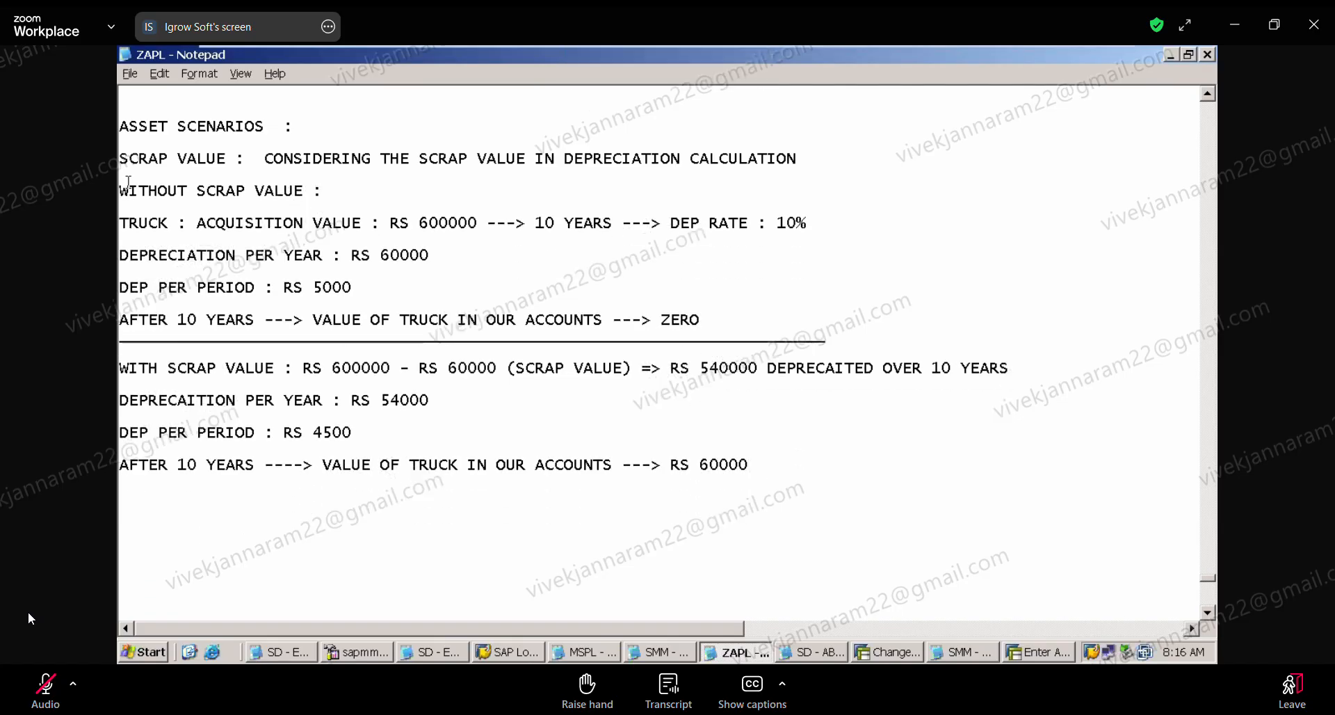
pyautogui.press('Return')
pyautogui.press('Return')
pyautogui.press('Return')
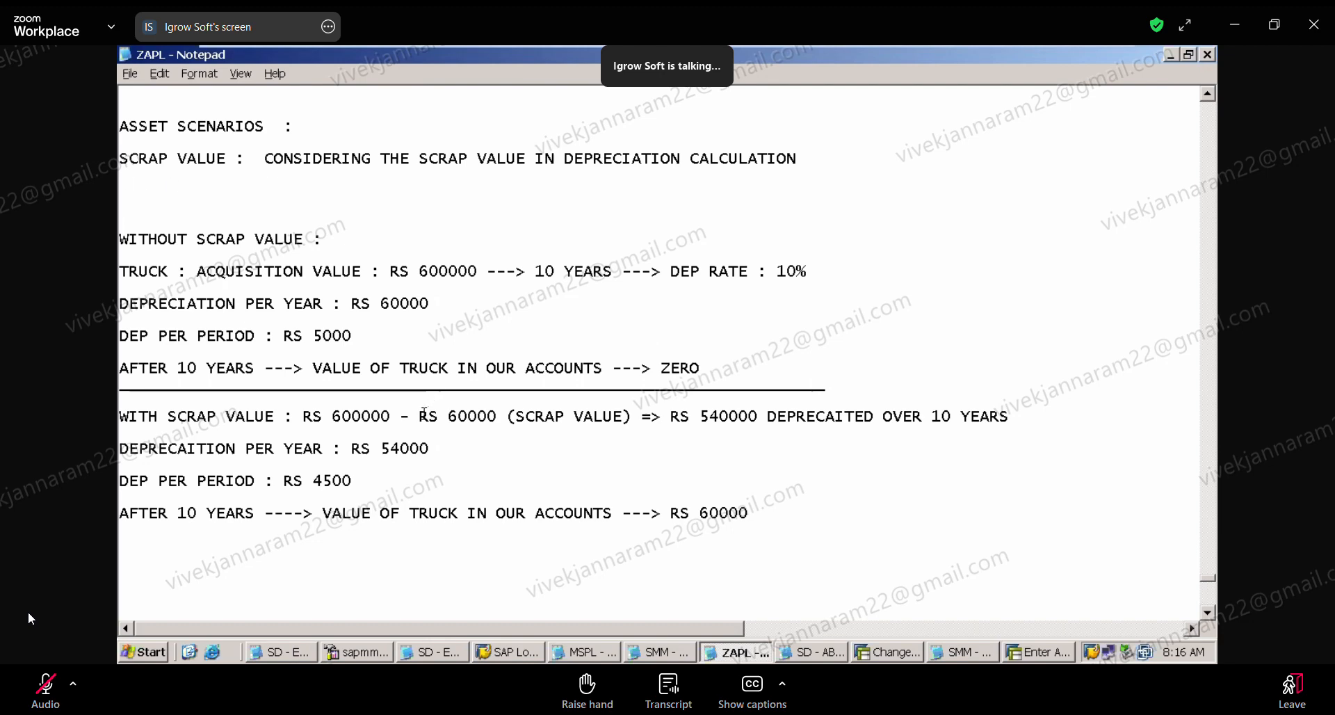
pyautogui.moveTo(419, 415); pyautogui.dragTo(497, 418)
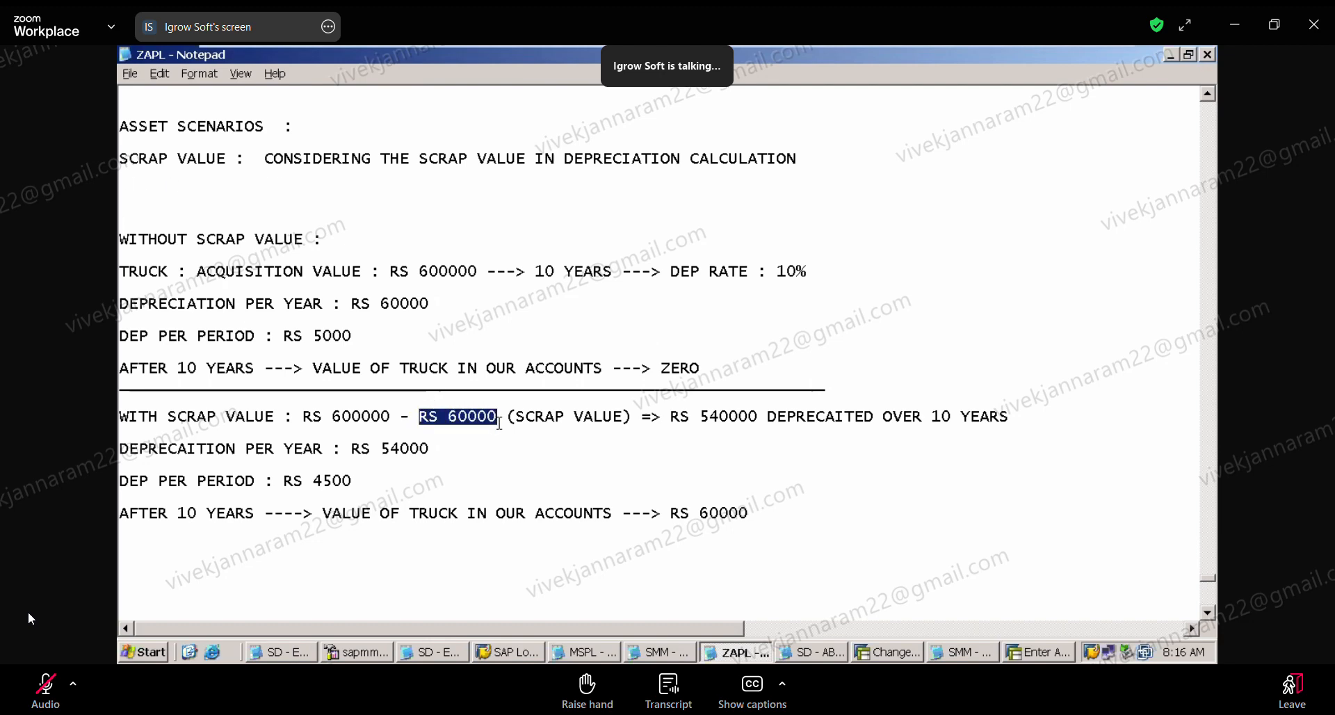
pyautogui.click(499, 421)
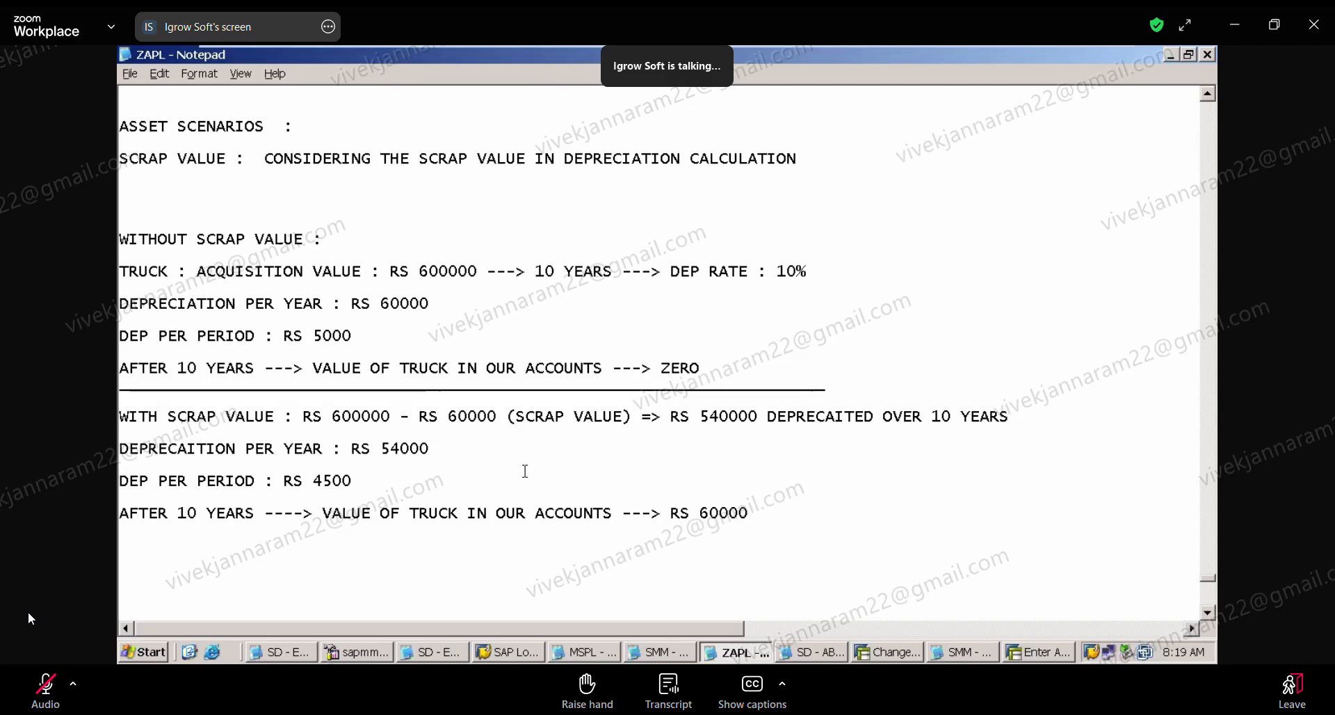
pyautogui.click(45, 699)
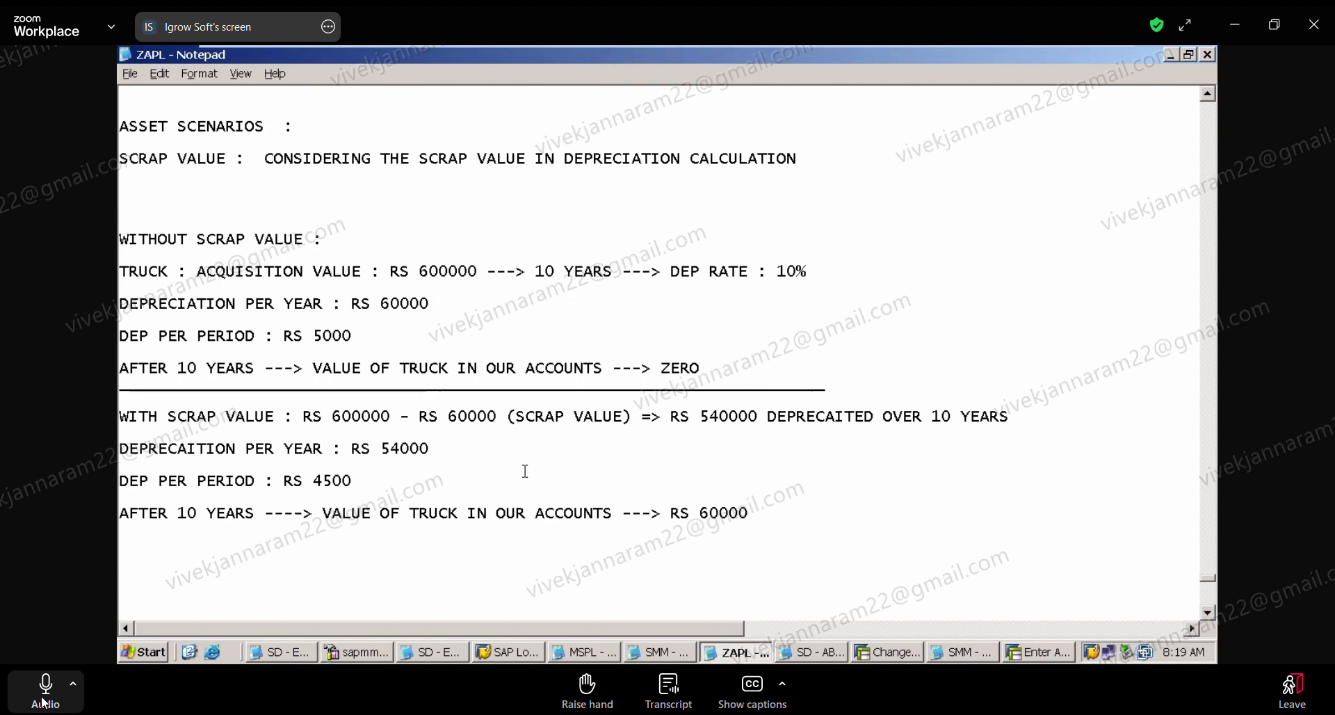
pyautogui.click(45, 699)
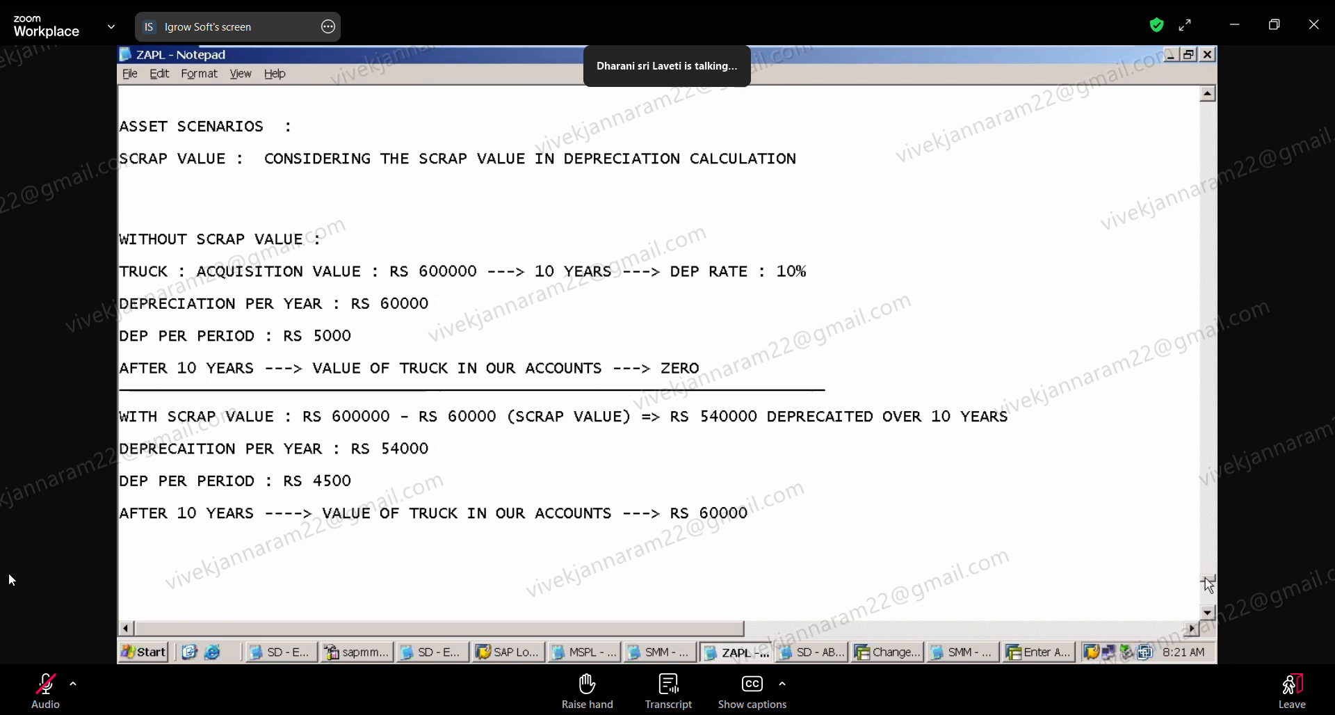
pyautogui.moveTo(987, 50)
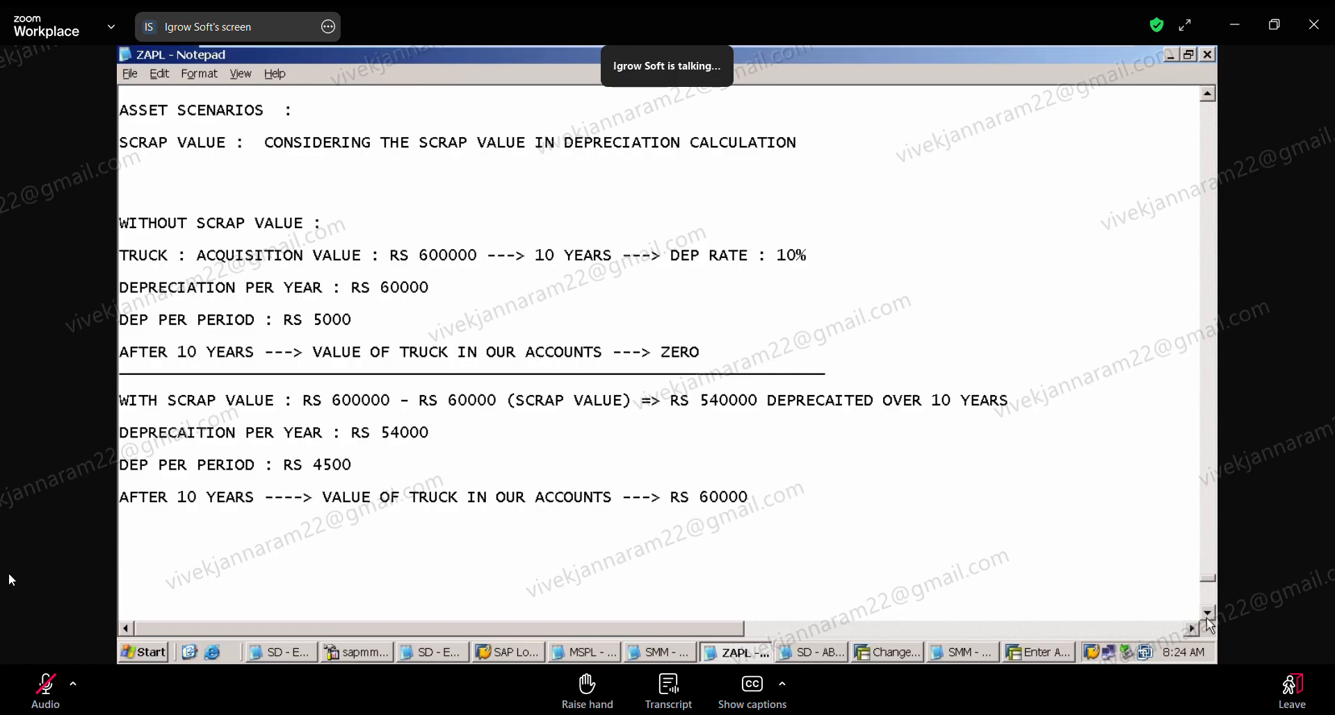
# Step: Add the heading "SCRAP VALUE CAN BE MAINTAINED AT TWO LEVELS :" below the truck depreciation notes
pyautogui.scroll(-2, 1209, 625)
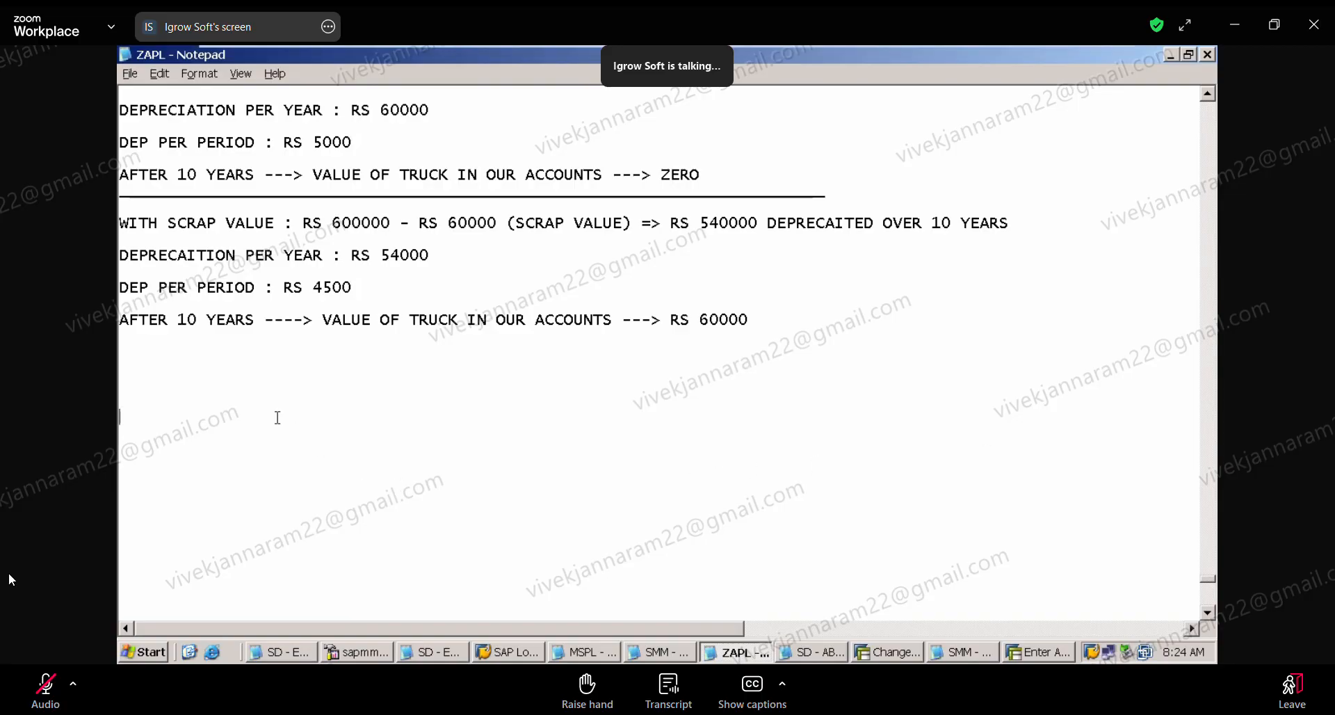
pyautogui.write('SCRAPP')
pyautogui.press('BackSpace')
pyautogui.write('VALUE CAN E GIV')
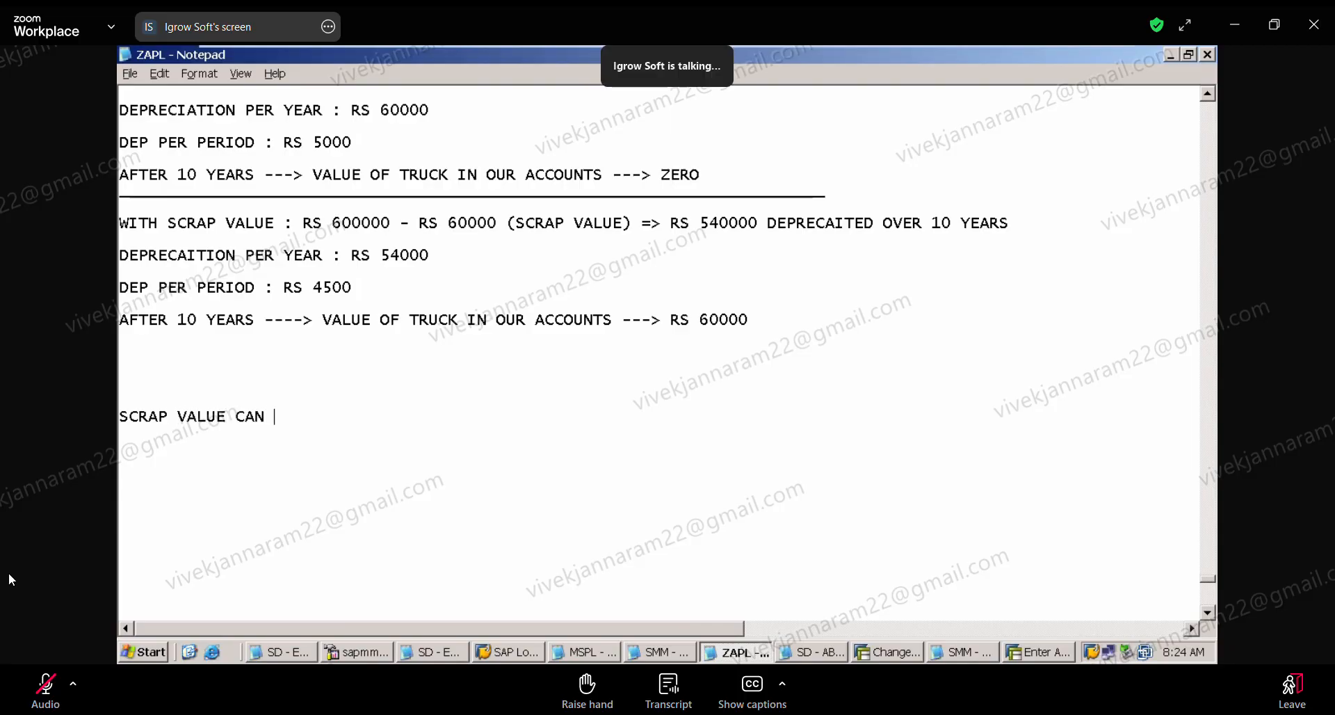
pyautogui.press('BackSpace')
pyautogui.press('BackSpace')
pyautogui.press('BackSpace')
pyautogui.press('BackSpace')
pyautogui.press('BackSpace')
pyautogui.write('E M')
pyautogui.press('BackSpace')
pyautogui.press('BackSpace')
pyautogui.press('BackSpace')
pyautogui.write('BE MAINTAINED AT TW')
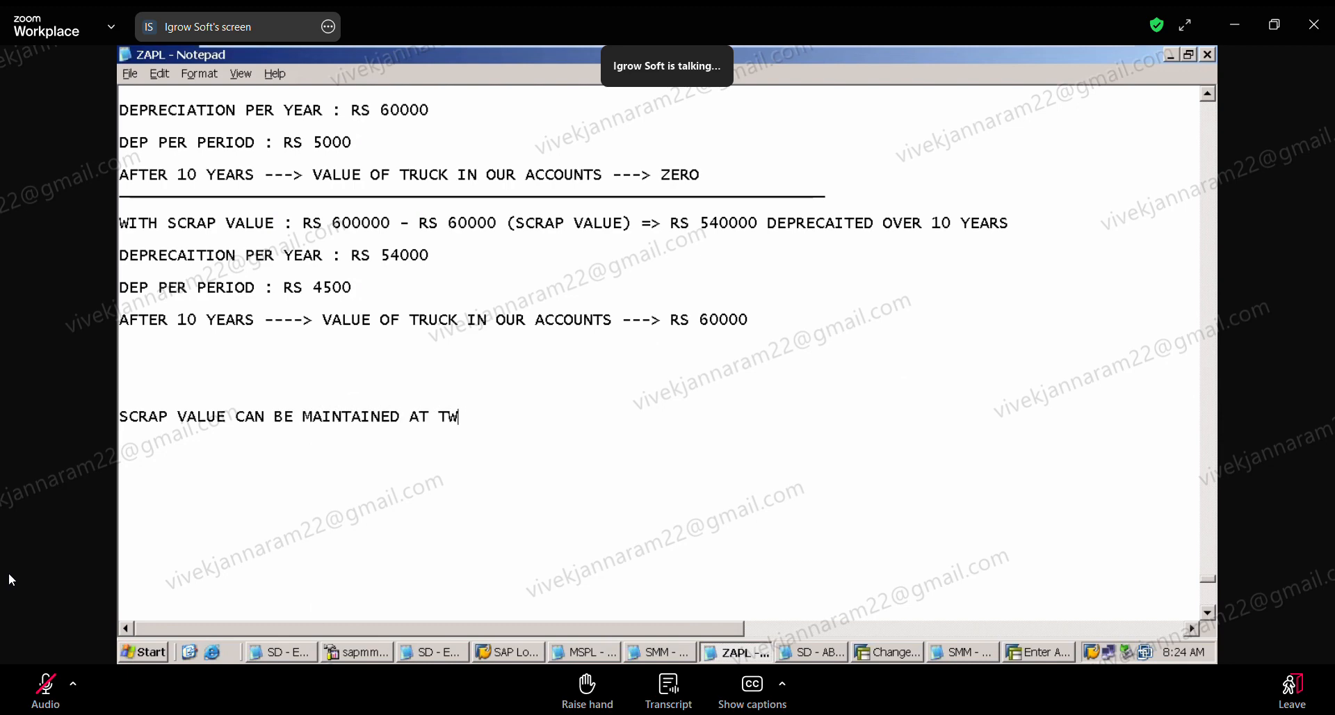
pyautogui.write('O LEVELS')
pyautogui.press('BackSpace')
pyautogui.press('BackSpace')
pyautogui.write('LS :')
pyautogui.press('Return')
# Step: Add the first list item "1) ASSET MASTER RECORD LEVEL" under the two levels heading
pyautogui.write('1) ASST')
pyautogui.press('BackSpace')
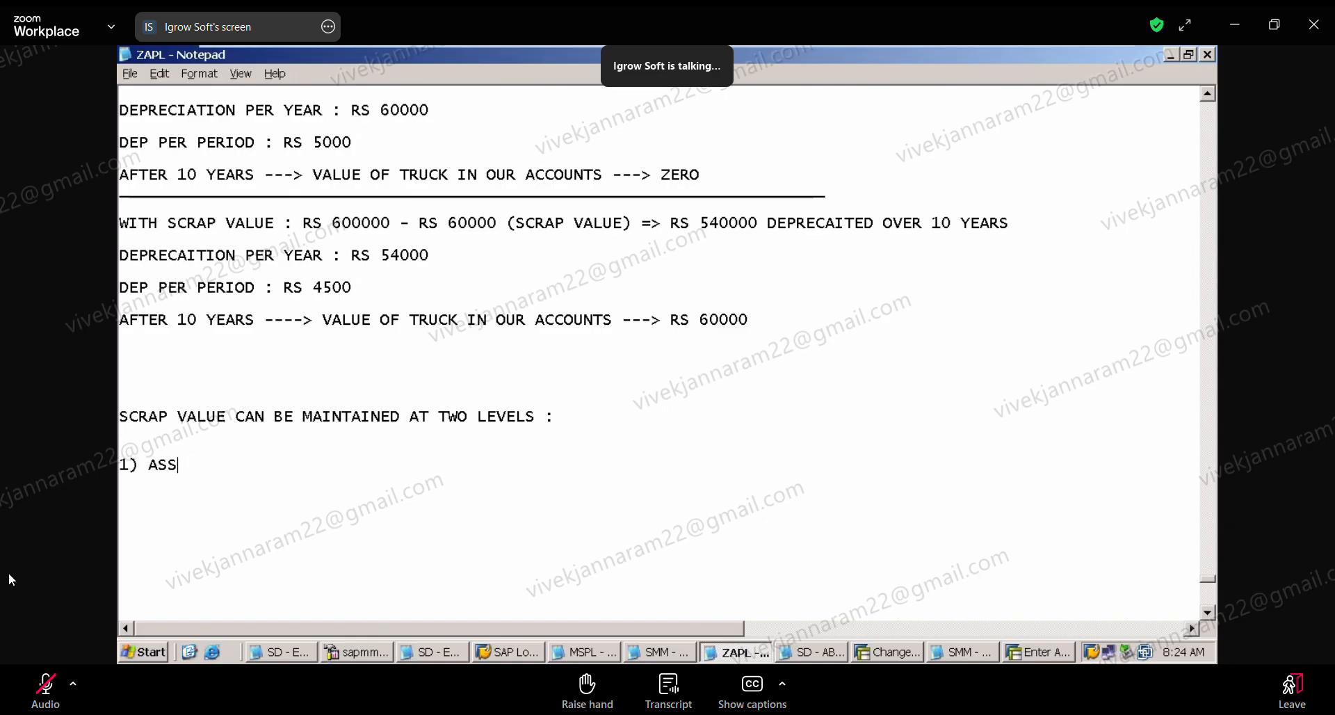
pyautogui.write('ET MASTER RECORD LVE')
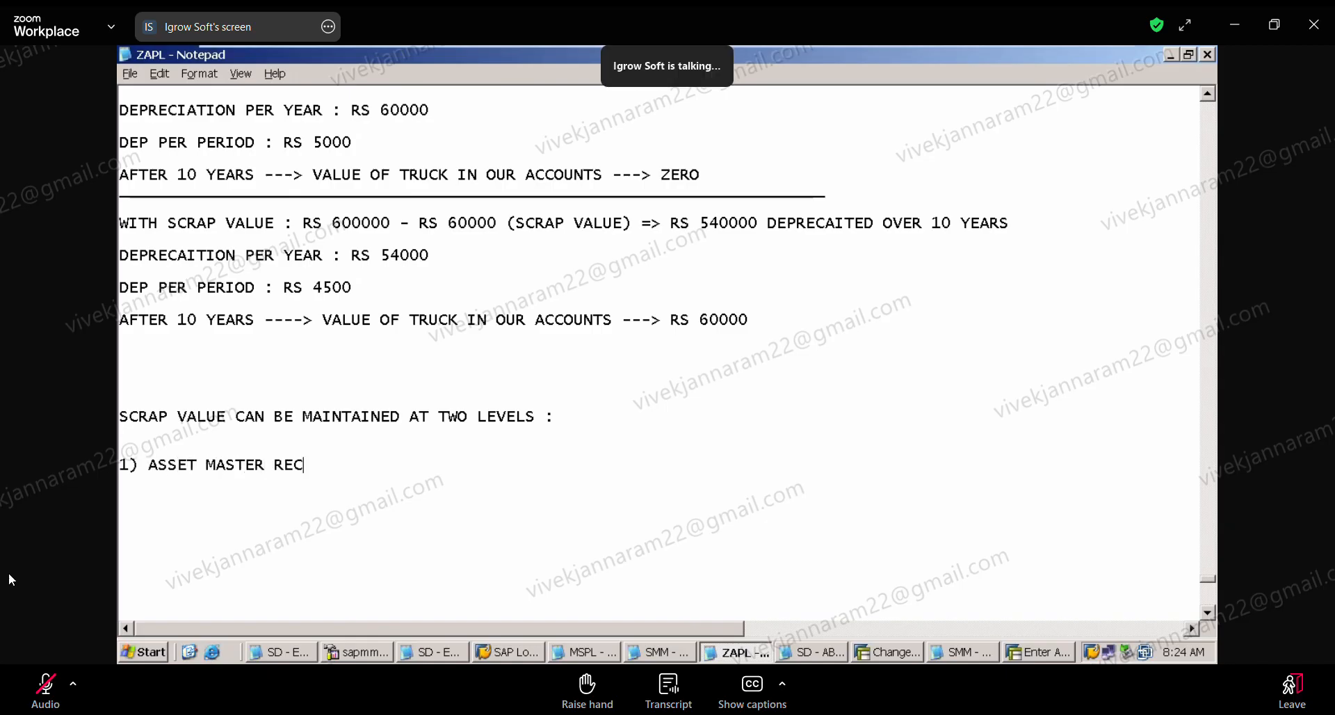
pyautogui.press('BackSpace')
pyautogui.press('BackSpace')
pyautogui.write('EVEL')
pyautogui.press('Return')
# Step: Add the second list item "2) CUT OFF VALUE KEY AT DEPRECIATION KEY LEVEL"
pyautogui.write('2) CUT OFF')
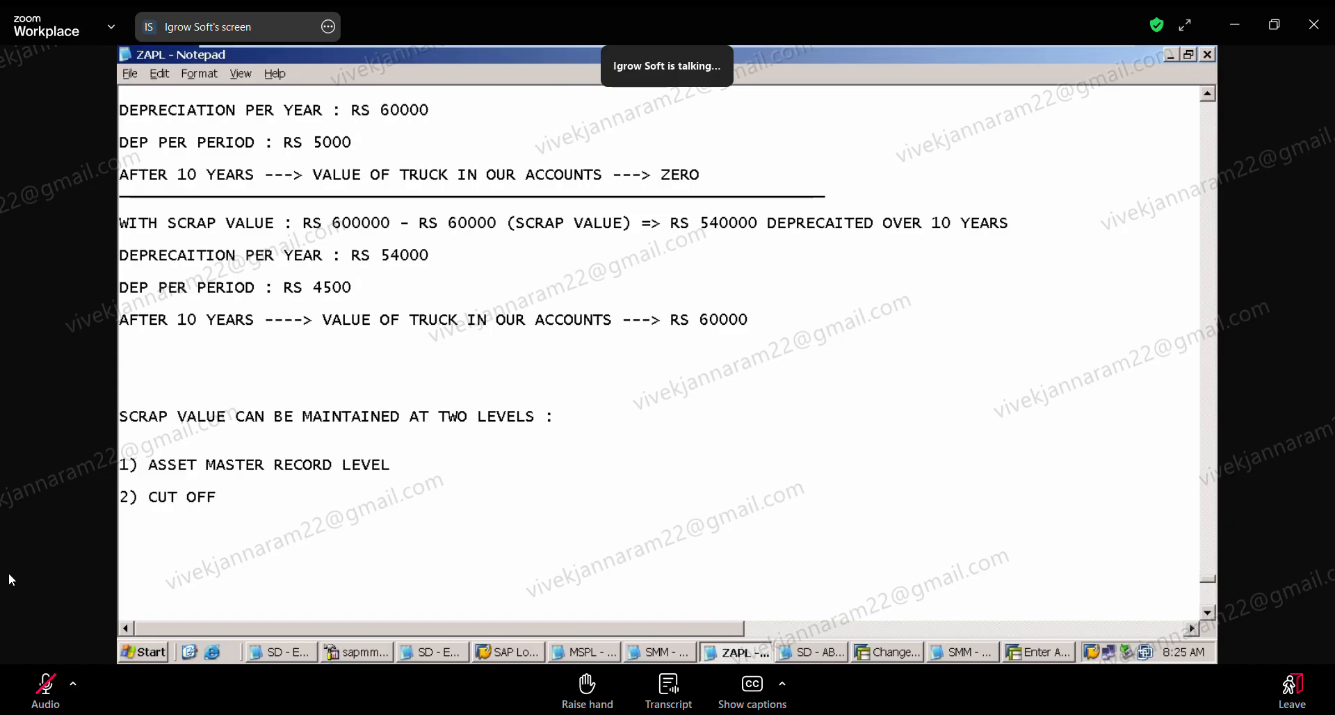
pyautogui.write(' VALUE KEY AT DEPRE')
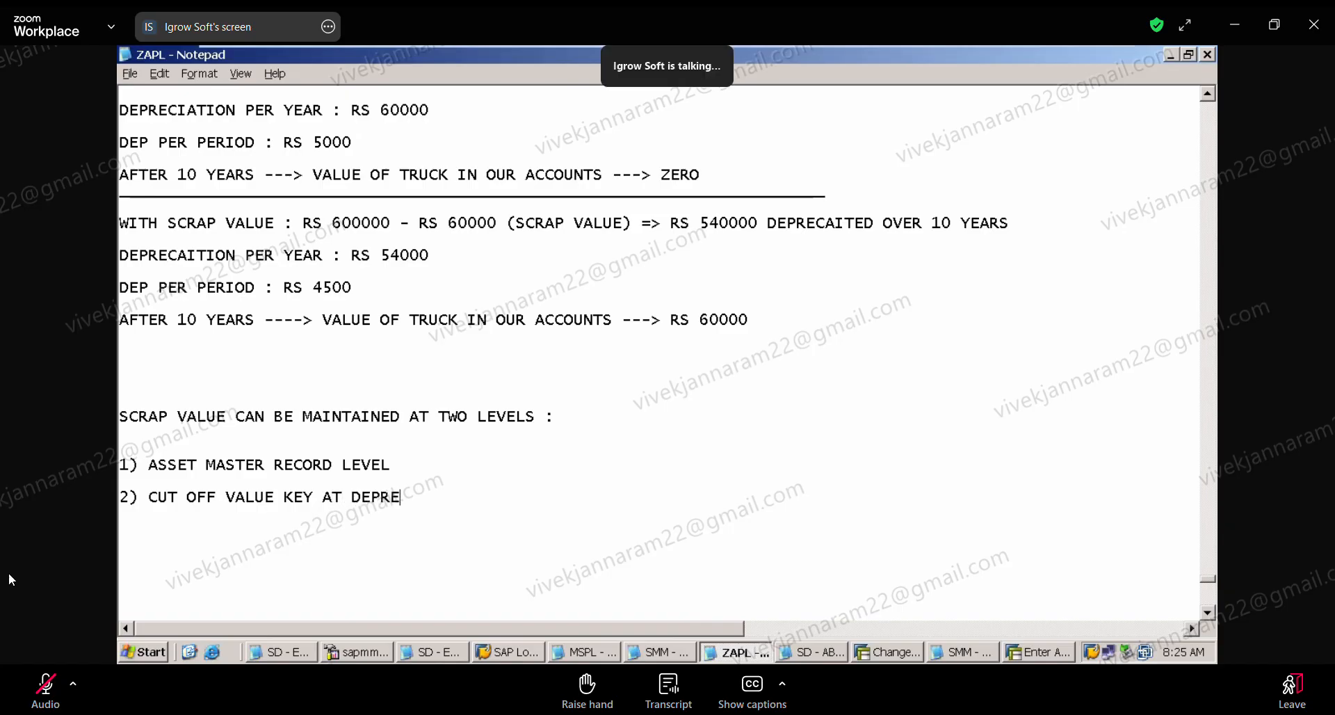
pyautogui.write('CIATIO')
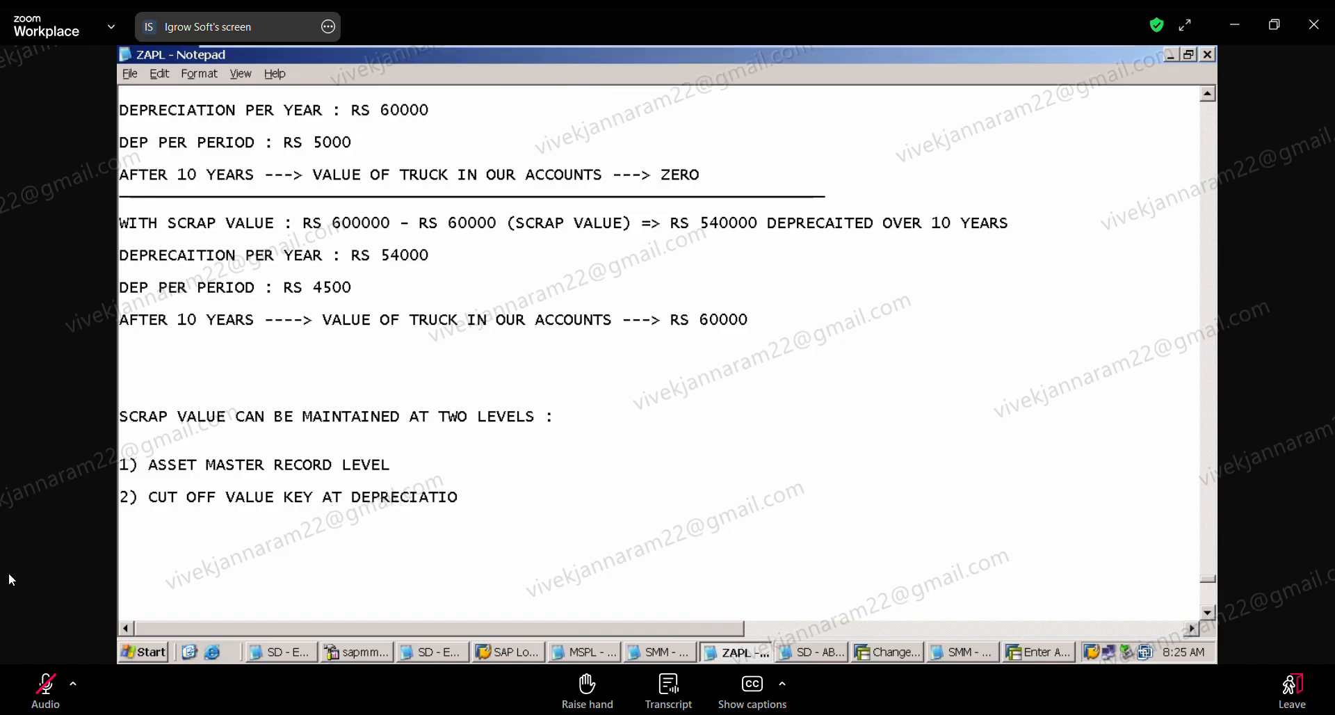
pyautogui.write('ON')
pyautogui.press('BackSpace')
pyautogui.press('BackSpace')
pyautogui.press('BackSpace')
pyautogui.write('N KEY LEVEL')
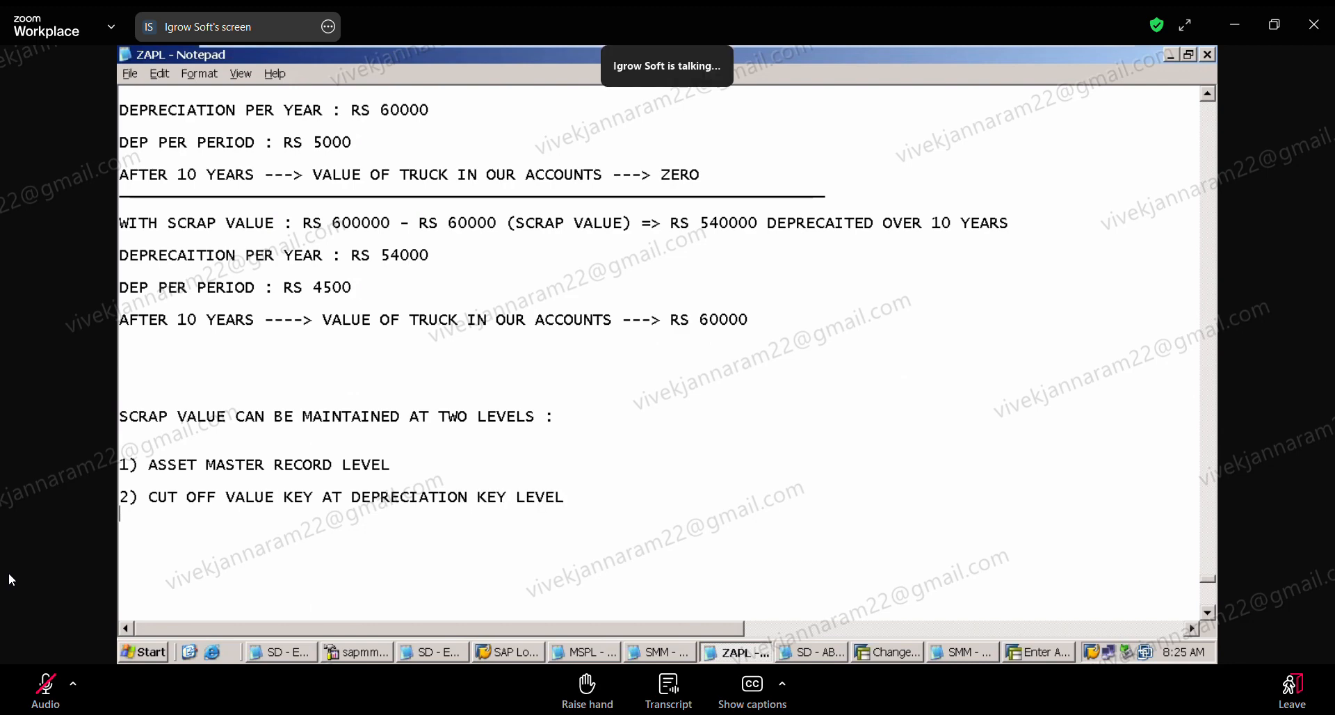
pyautogui.press('Return')
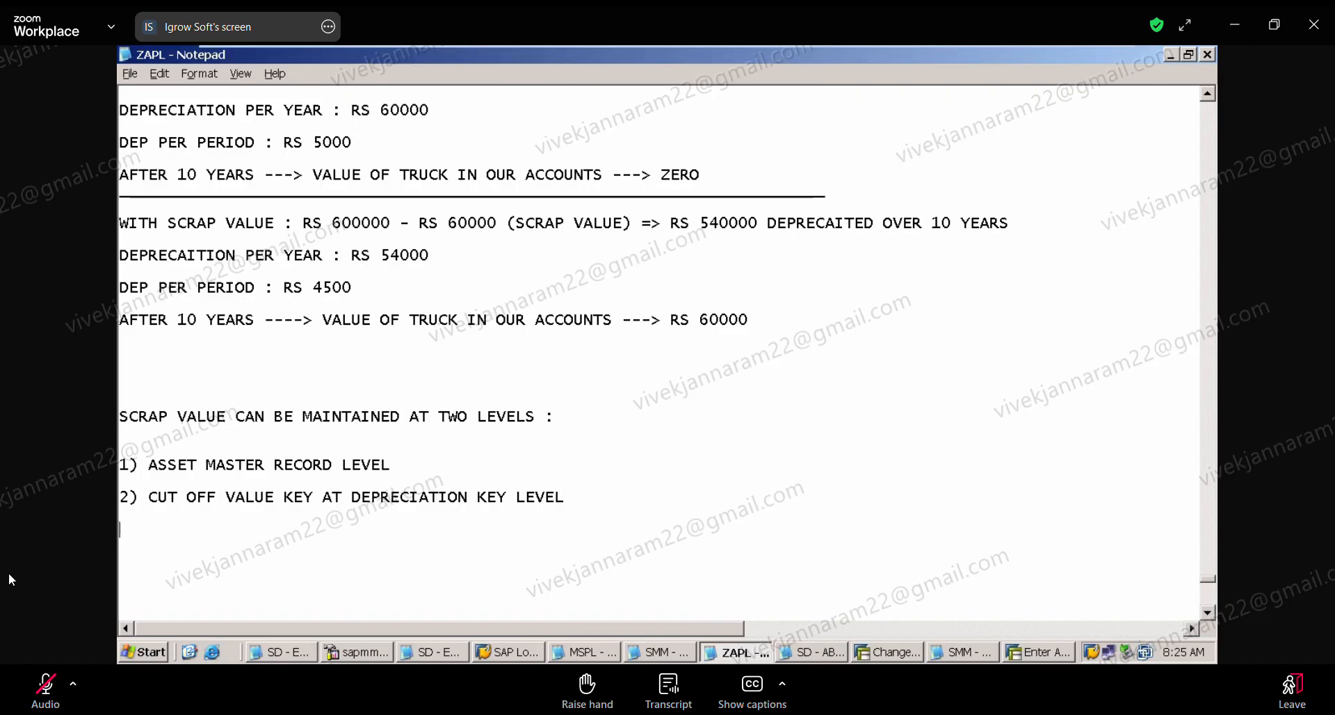
# Step: Extend the asset master record item with ": SCRAP VALUE IS MAINTAINED FOR EACH ASSET SEPARATELY"
pyautogui.click(462, 472)
pyautogui.write(': ')
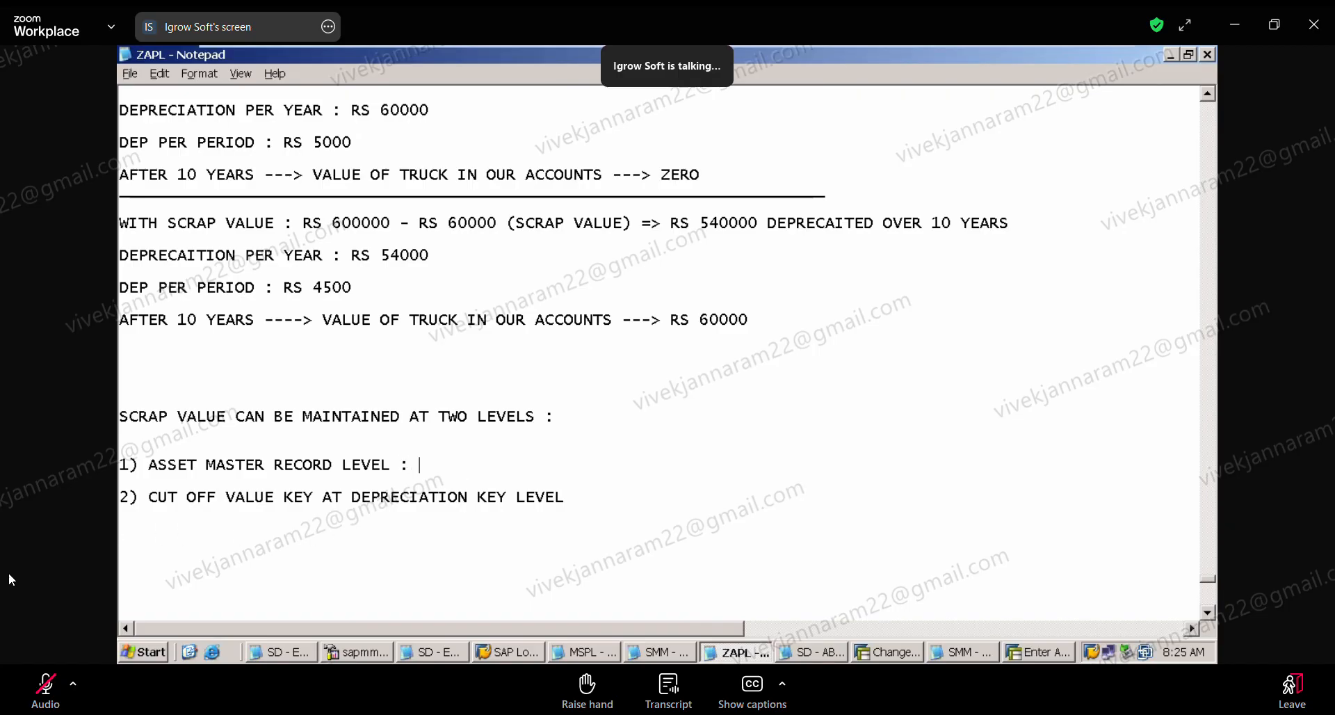
pyautogui.write('SCRAP VALUE IS MAINTAAI')
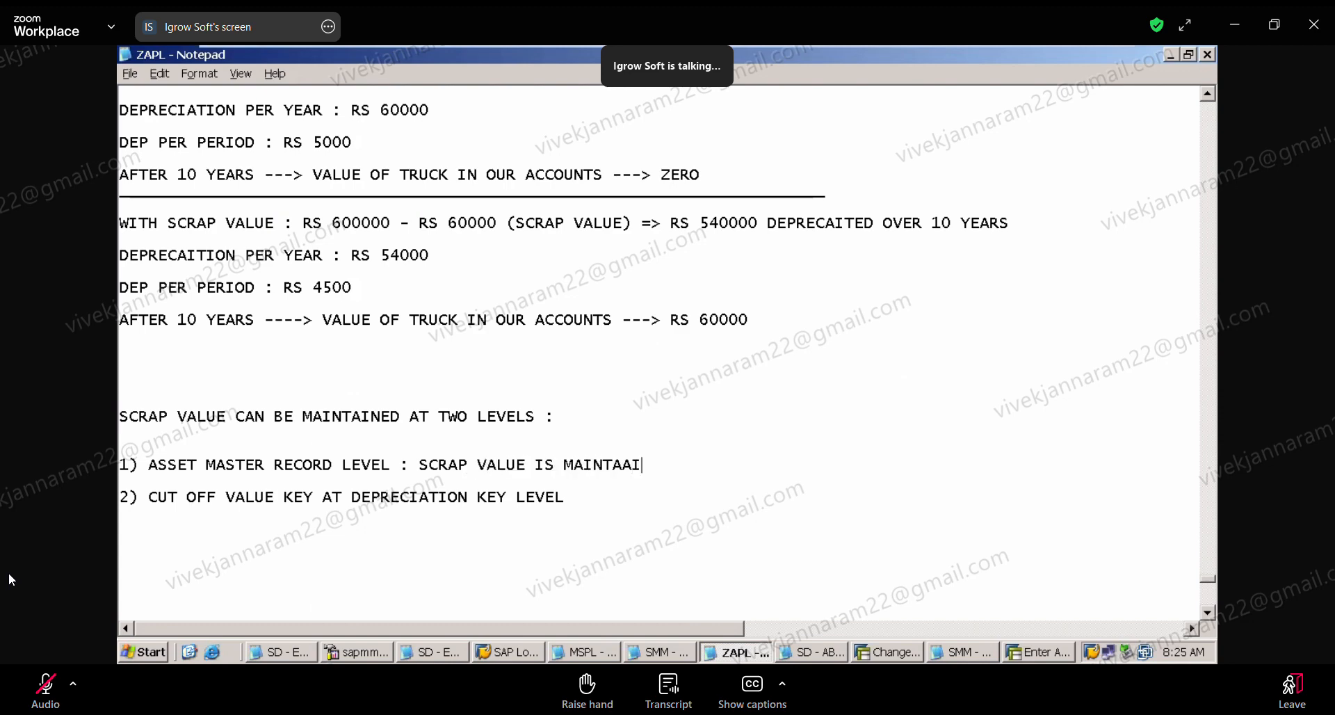
pyautogui.press('BackSpace')
pyautogui.press('BackSpace')
pyautogui.write('NED')
pyautogui.press('BackSpace')
pyautogui.press('BackSpace')
pyautogui.press('BackSpace')
pyautogui.press('BackSpace')
pyautogui.write('INED FOR EACH ASSET SEP')
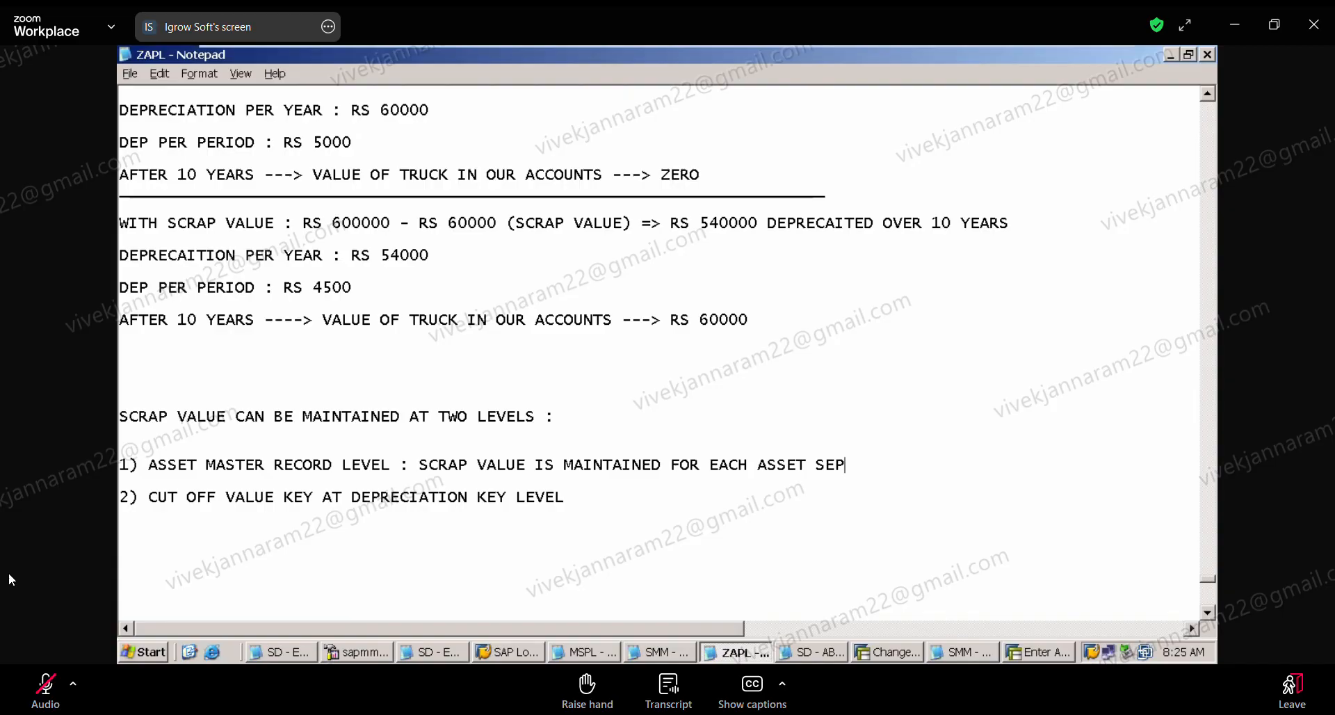
pyautogui.write('ARATELY')
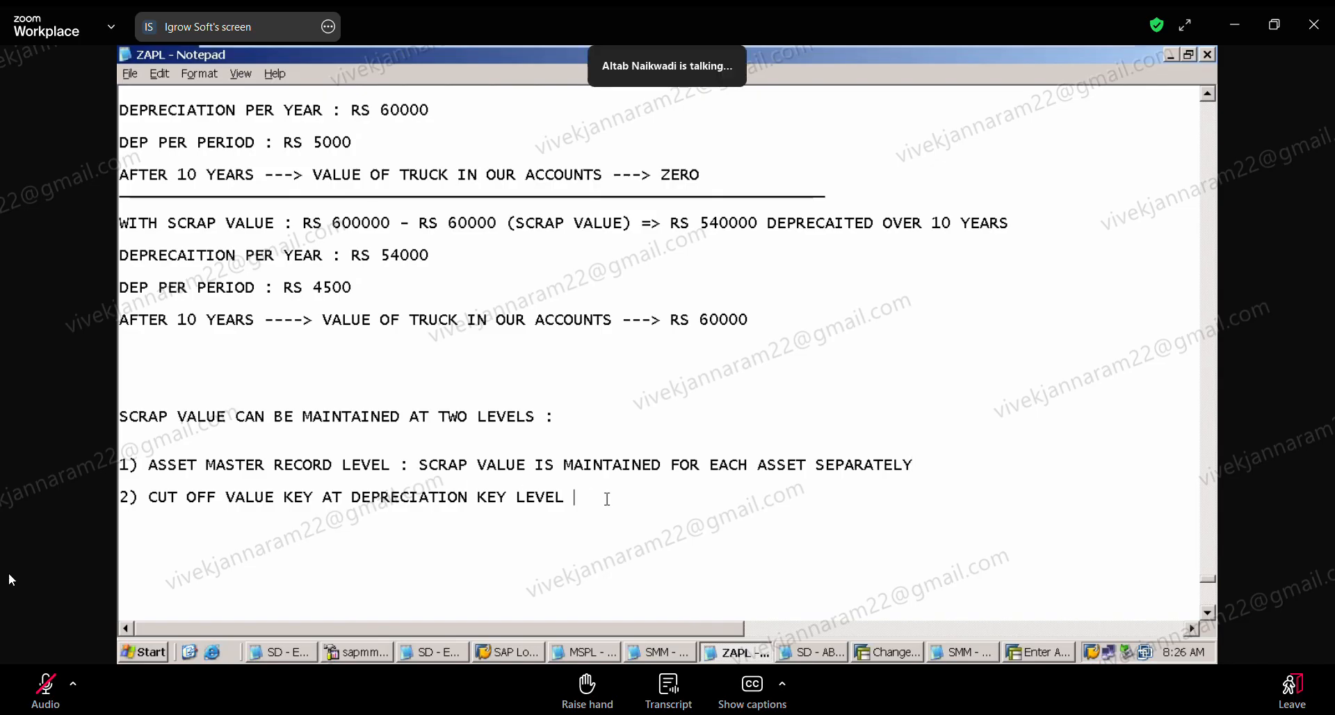
# Step: Extend the cut off value key item with ": SCRAP VALUE IS MAINTAINED AT DEPRECIATION KEY LEVEL"
pyautogui.write(': SCA')
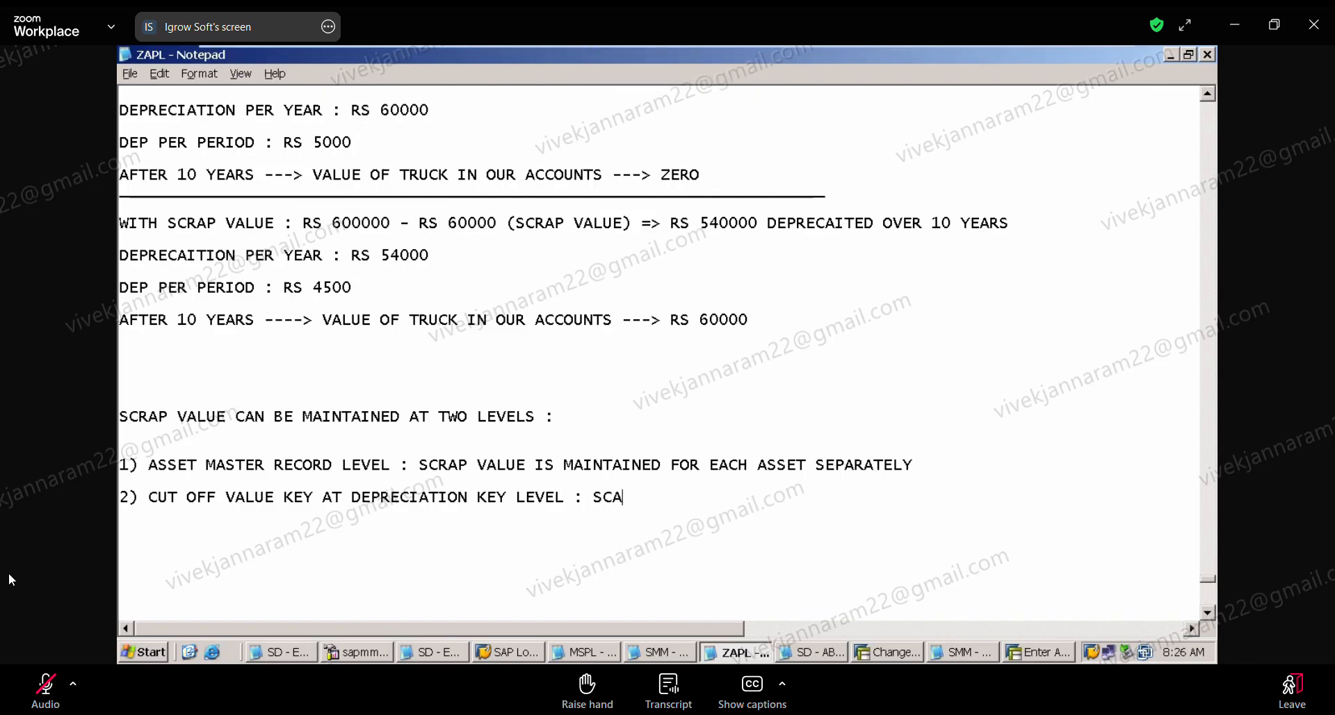
pyautogui.press('BackSpace')
pyautogui.write('RAP VALUE I')
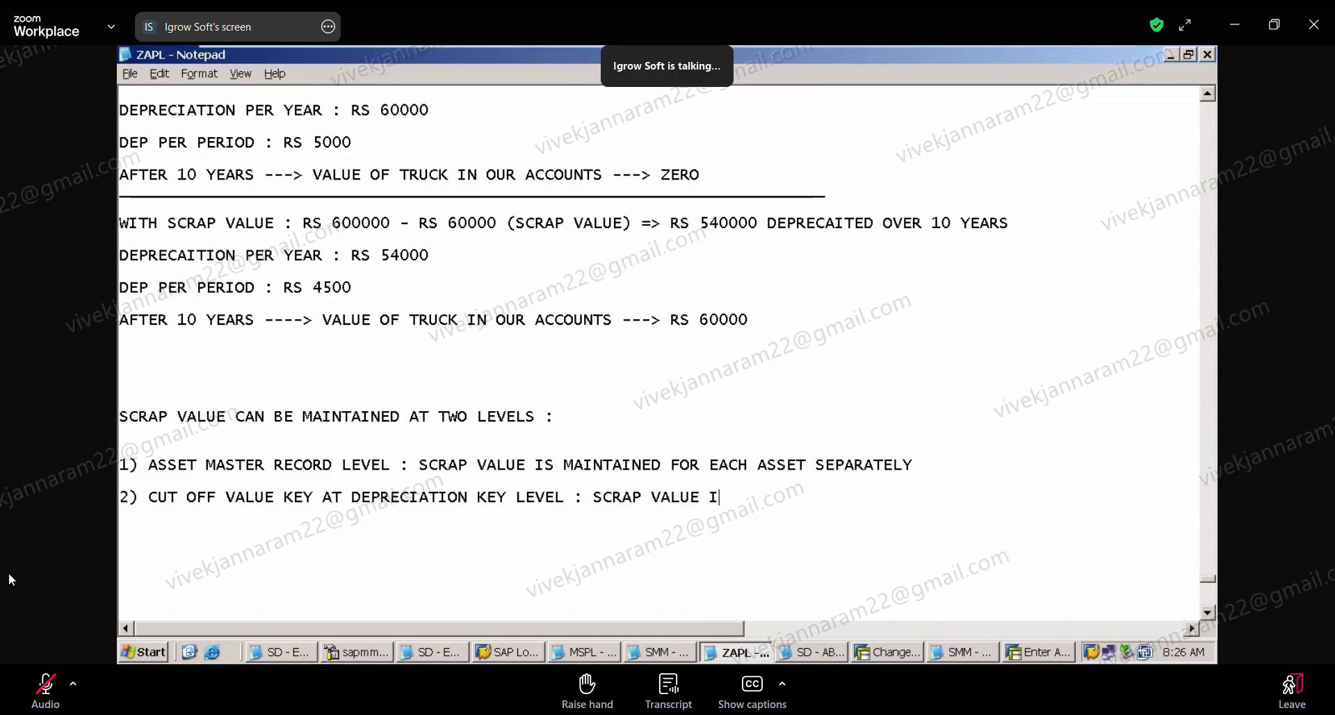
pyautogui.write('S MAINTAINED AT DEPREC')
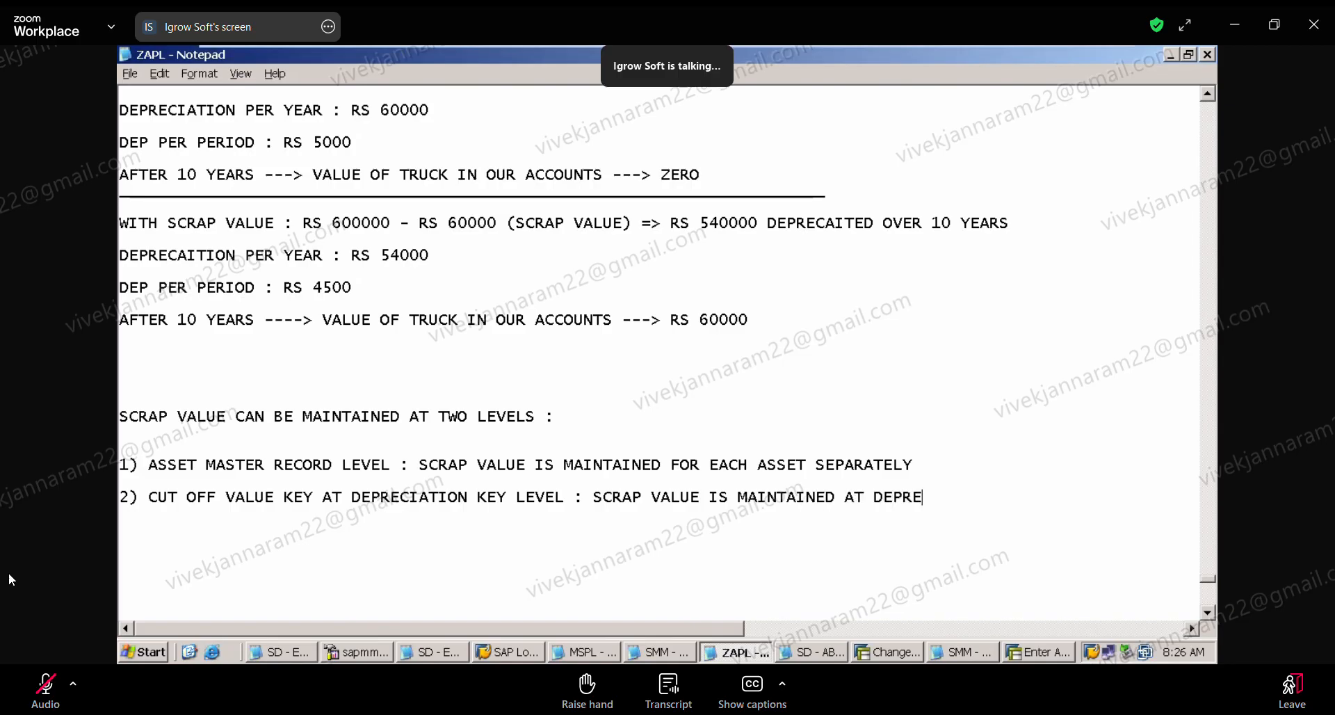
pyautogui.write('IATION KEY LEVEL')
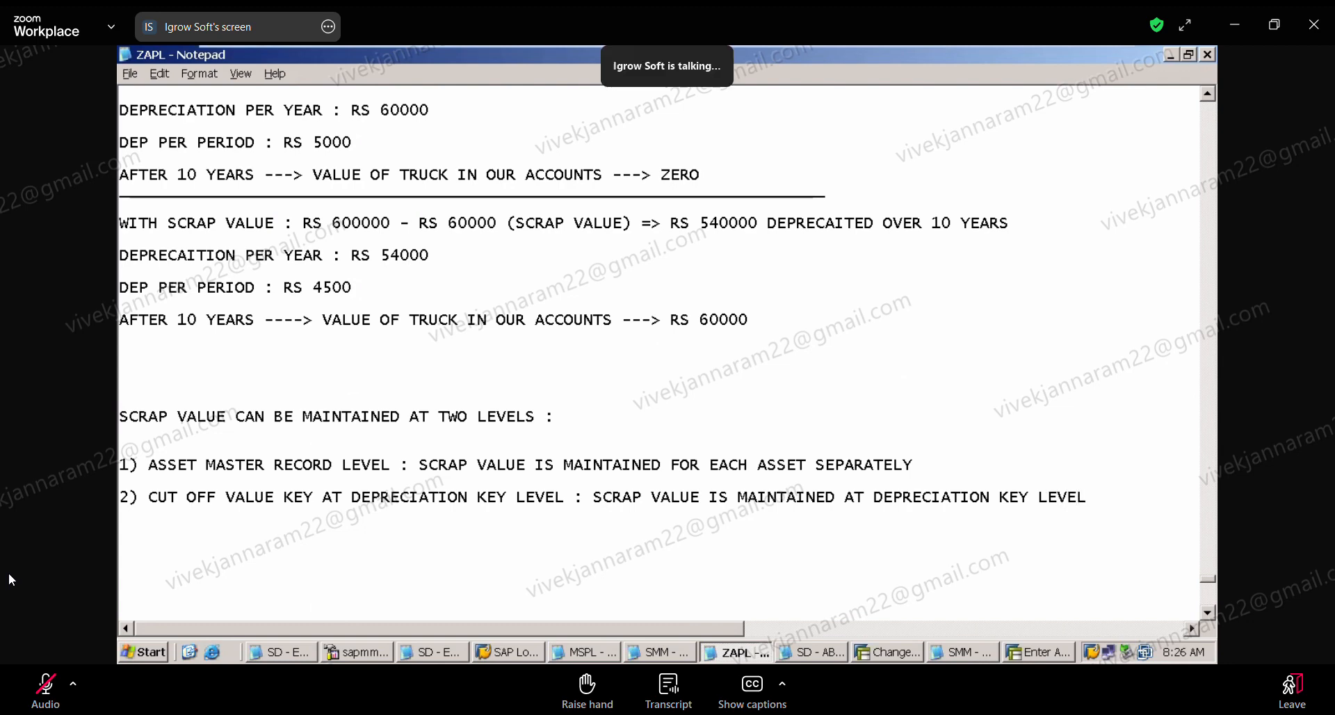
pyautogui.write(' WHI')
pyautogui.write('C')
# Step: Finish the cut off value key item with "WHICH WILL APPLY FOR ALL THE ASSETS USING THAT DEPRECIATION KEY."
pyautogui.press('BackSpace')
pyautogui.press('BackSpace')
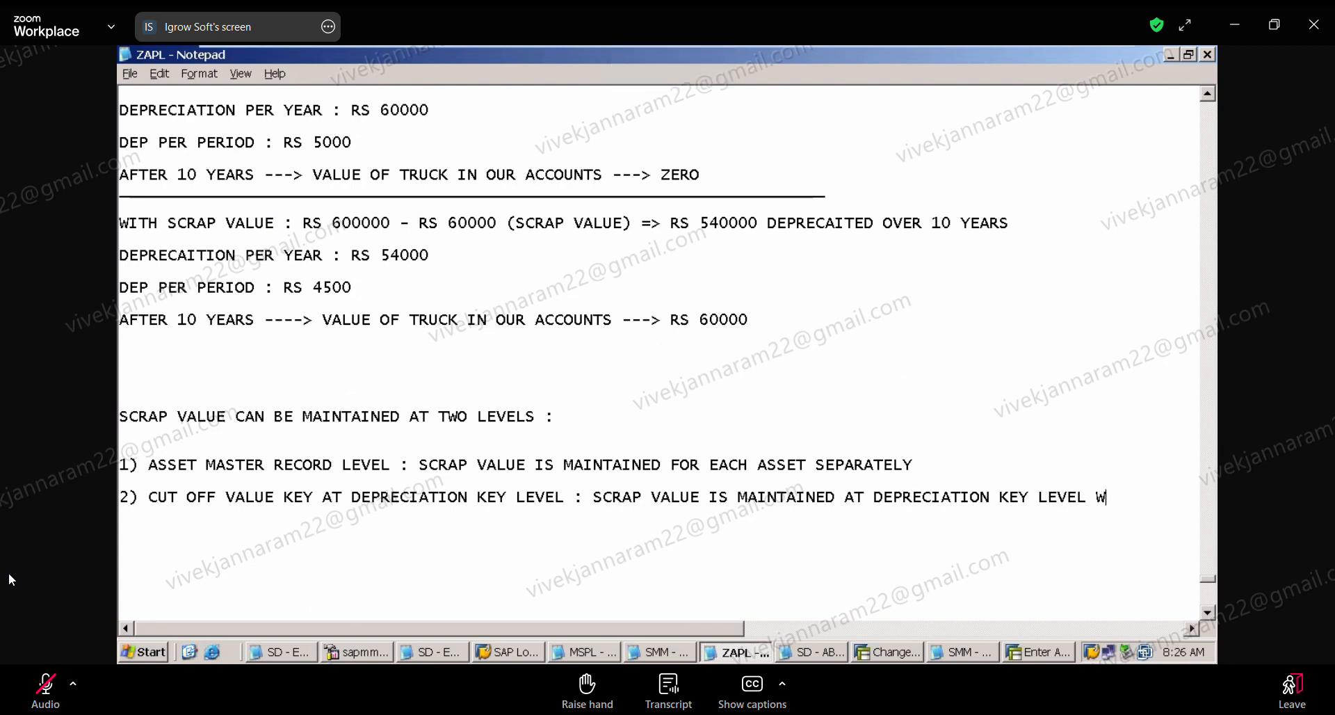
pyautogui.write('HICH')
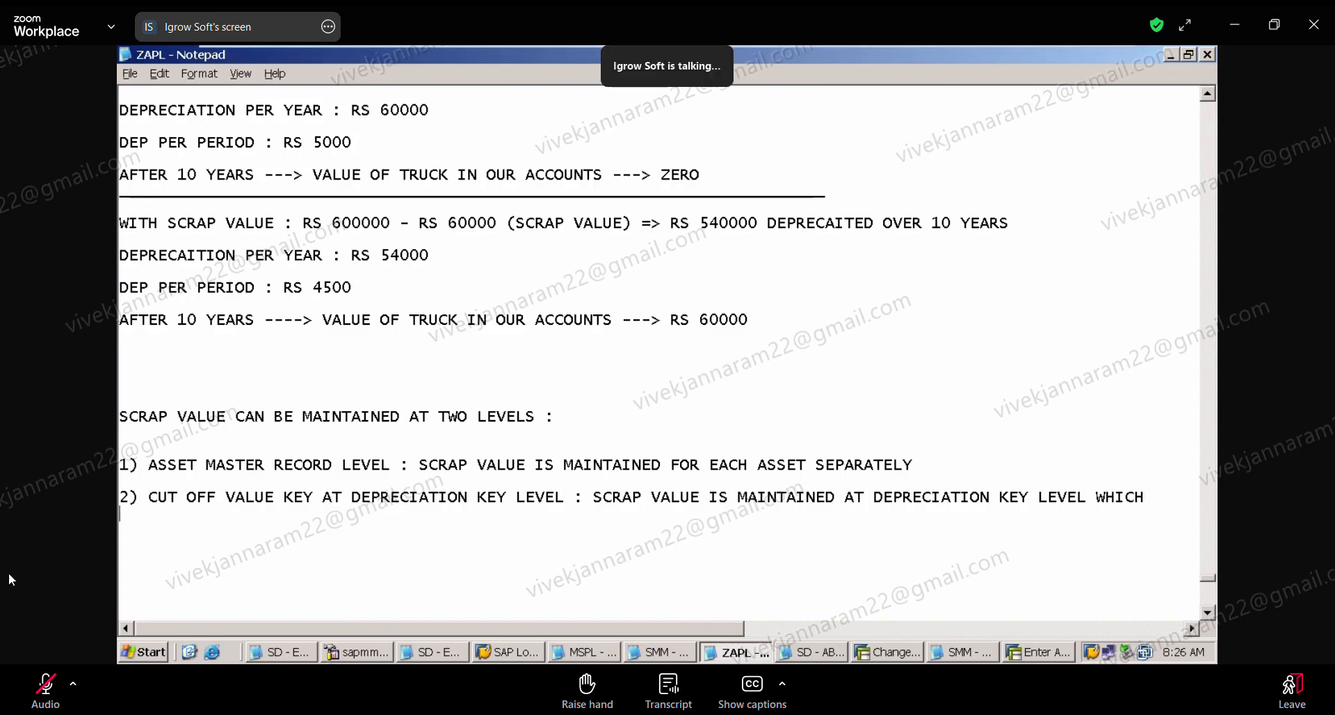
pyautogui.write(' WILL APPLY FO R')
pyautogui.press('BackSpace')
pyautogui.press('BackSpace')
pyautogui.write('R ALL THE ASSET')
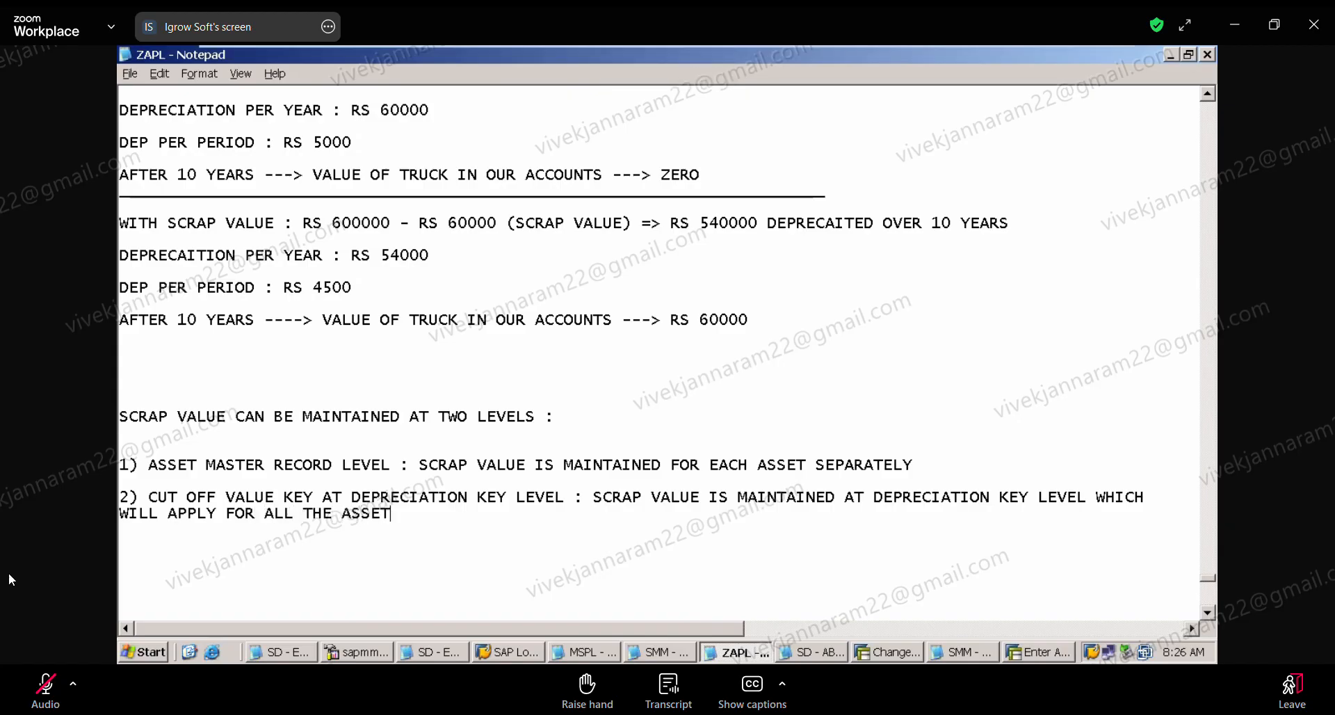
pyautogui.write('S USIN')
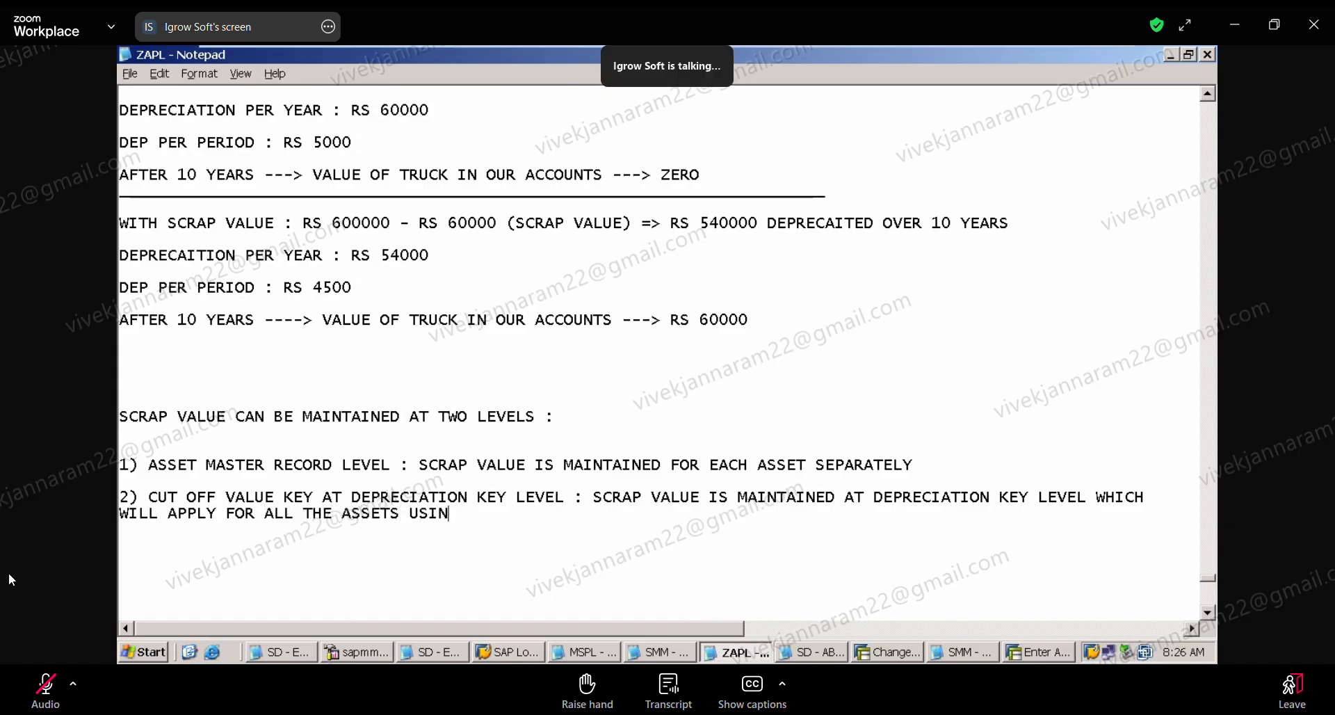
pyautogui.write('G THE')
pyautogui.press('BackSpace')
pyautogui.write('AT DEPRECIATION KE')
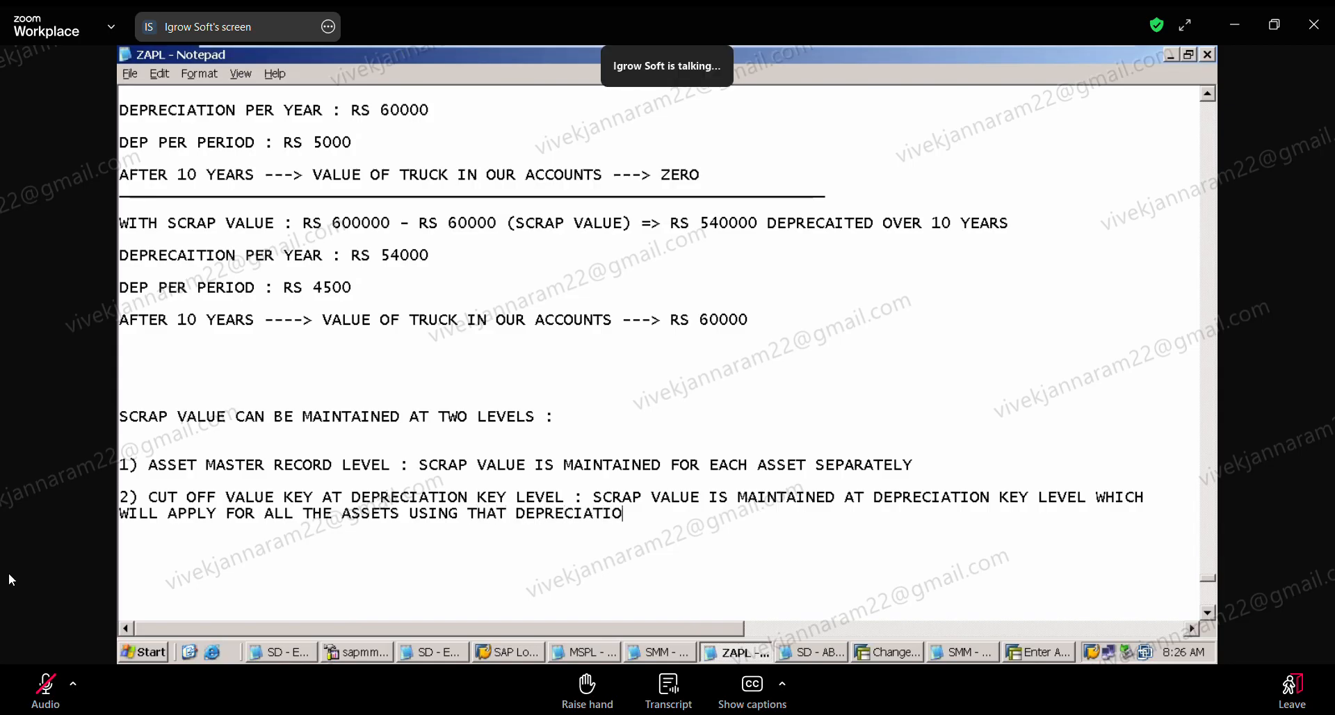
pyautogui.write('Y')
pyautogui.press('Return')
pyautogui.press('Return')
pyautogui.press('Return')
pyautogui.press('Return')
# Step: Highlight the whole "1) ASSET MASTER RECORD LEVEL" line for review
pyautogui.moveTo(926, 474); pyautogui.dragTo(918, 441)
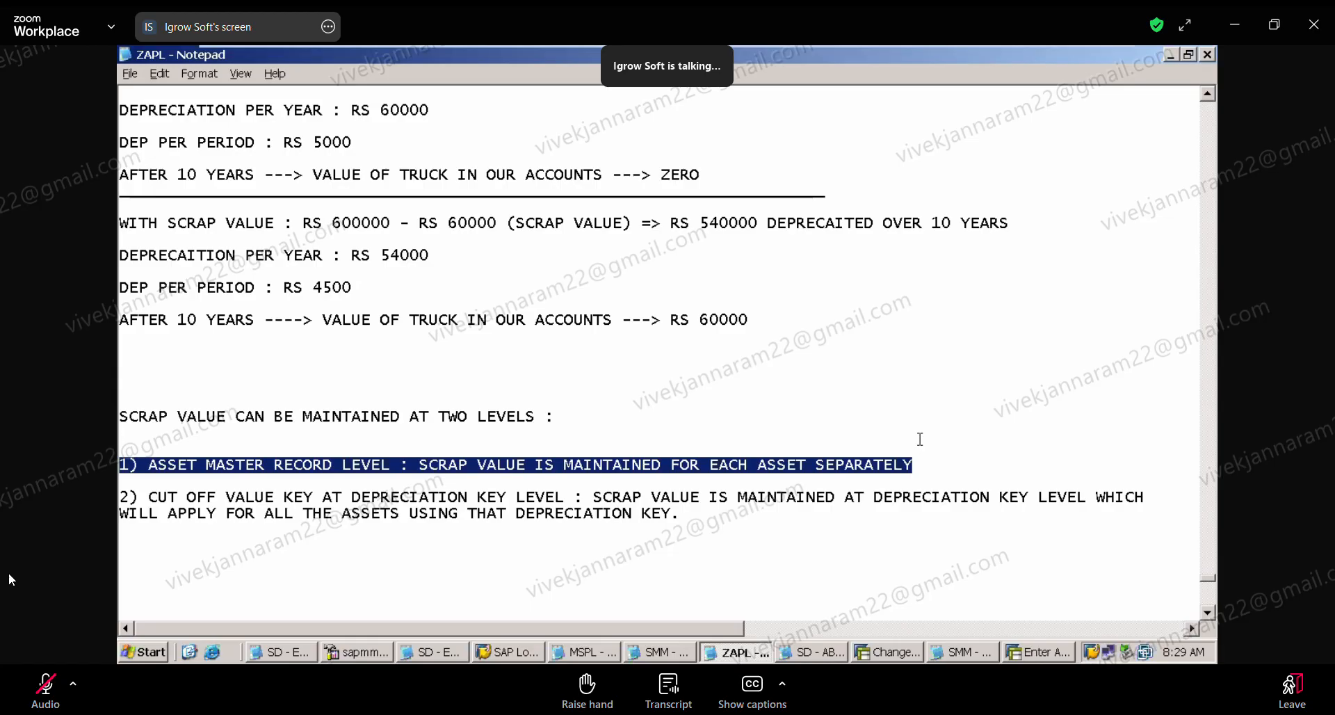
# Step: Highlight the asset master record level line and the cut off value key item one after the other for review
pyautogui.click(919, 439)
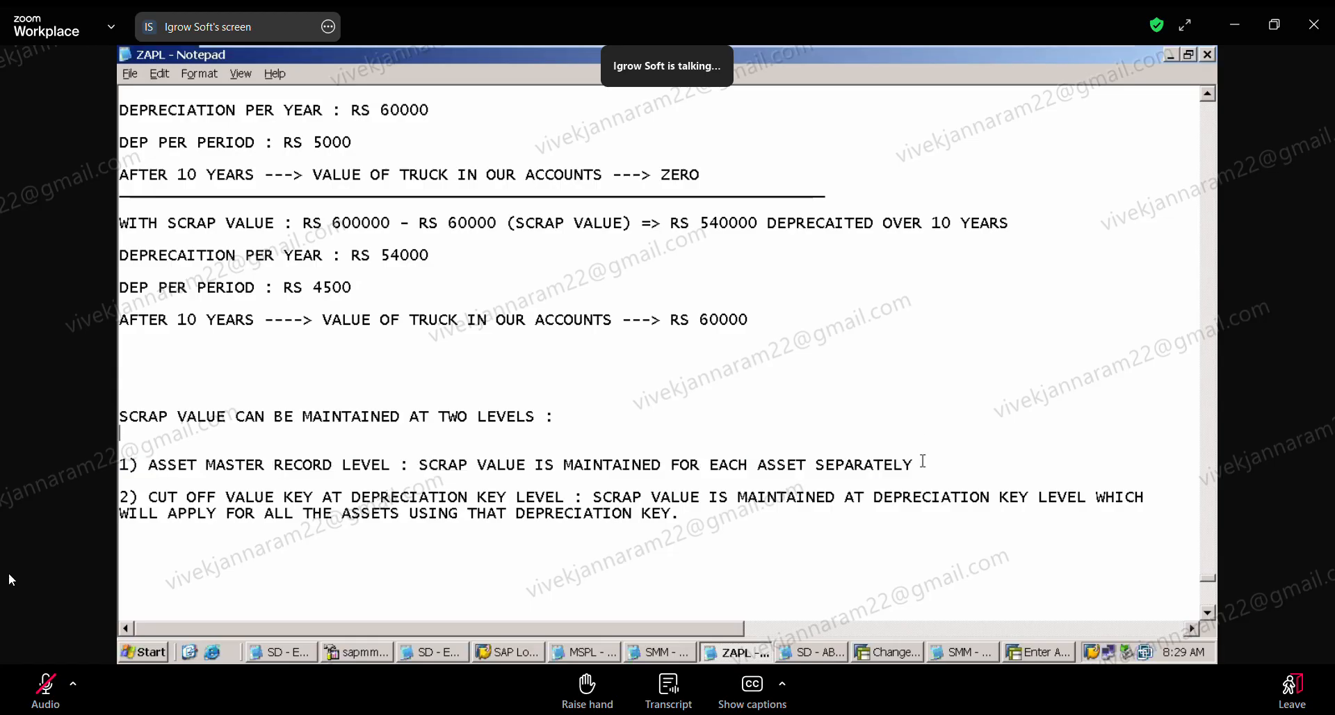
pyautogui.moveTo(923, 461); pyautogui.dragTo(920, 427)
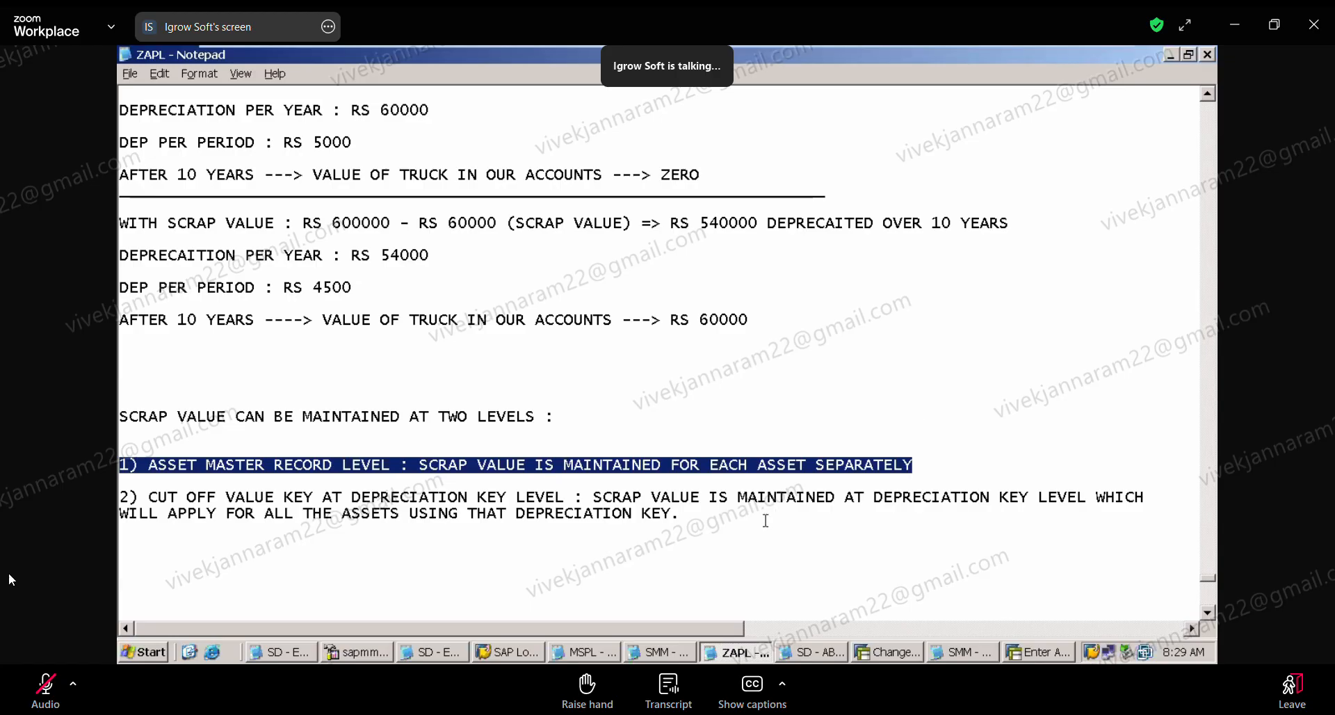
pyautogui.moveTo(757, 526); pyautogui.dragTo(753, 474)
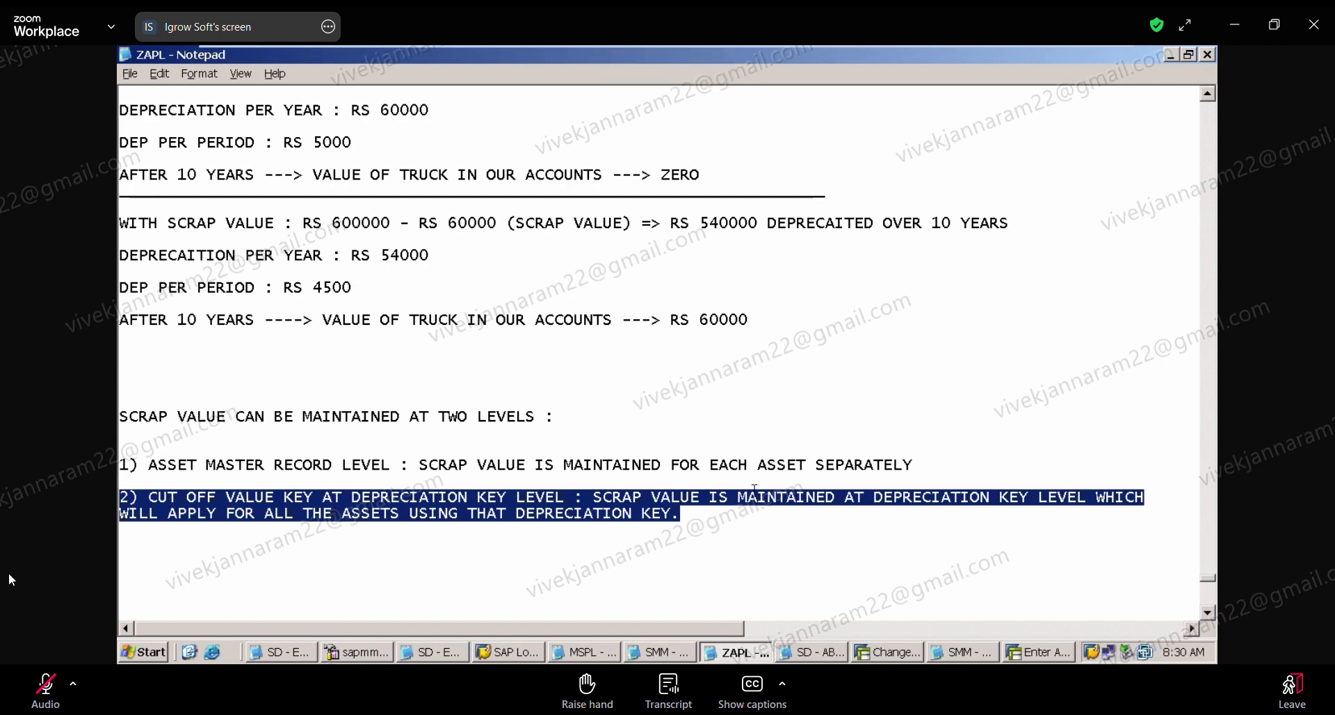
# Step: Switch to SAP and open the master data of asset 200004 in company code ZAPL with transaction AS02
pyautogui.click(915, 654)
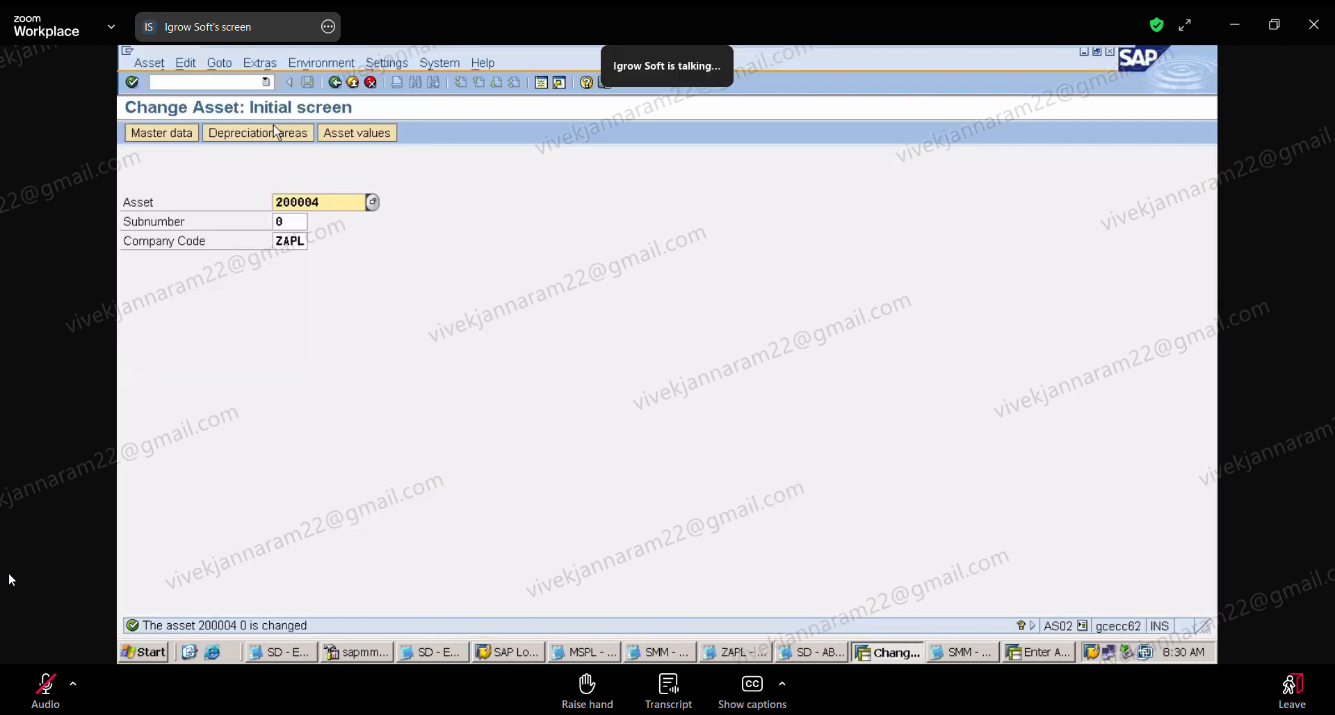
pyautogui.write('/NASS02')
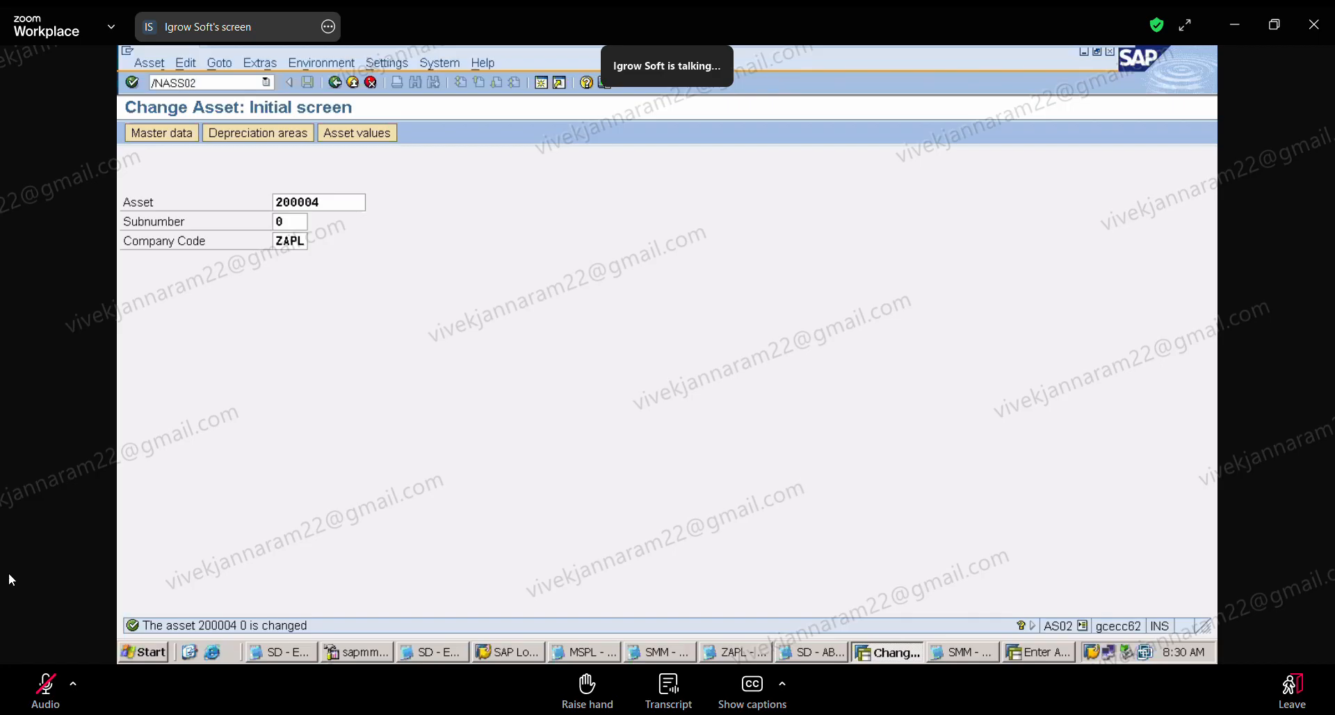
pyautogui.press('BackSpace')
pyautogui.press('BackSpace')
pyautogui.press('BackSpace')
pyautogui.write('02')
pyautogui.press('Return')
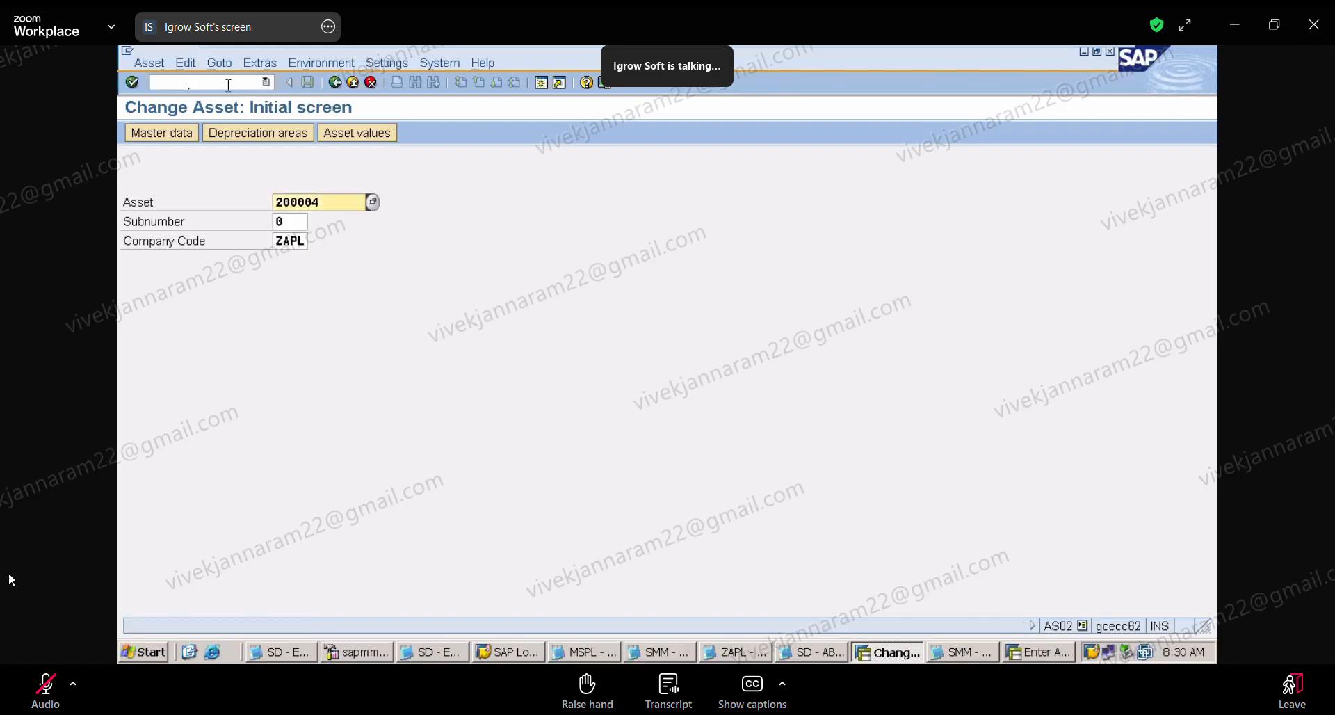
pyautogui.press('Return')
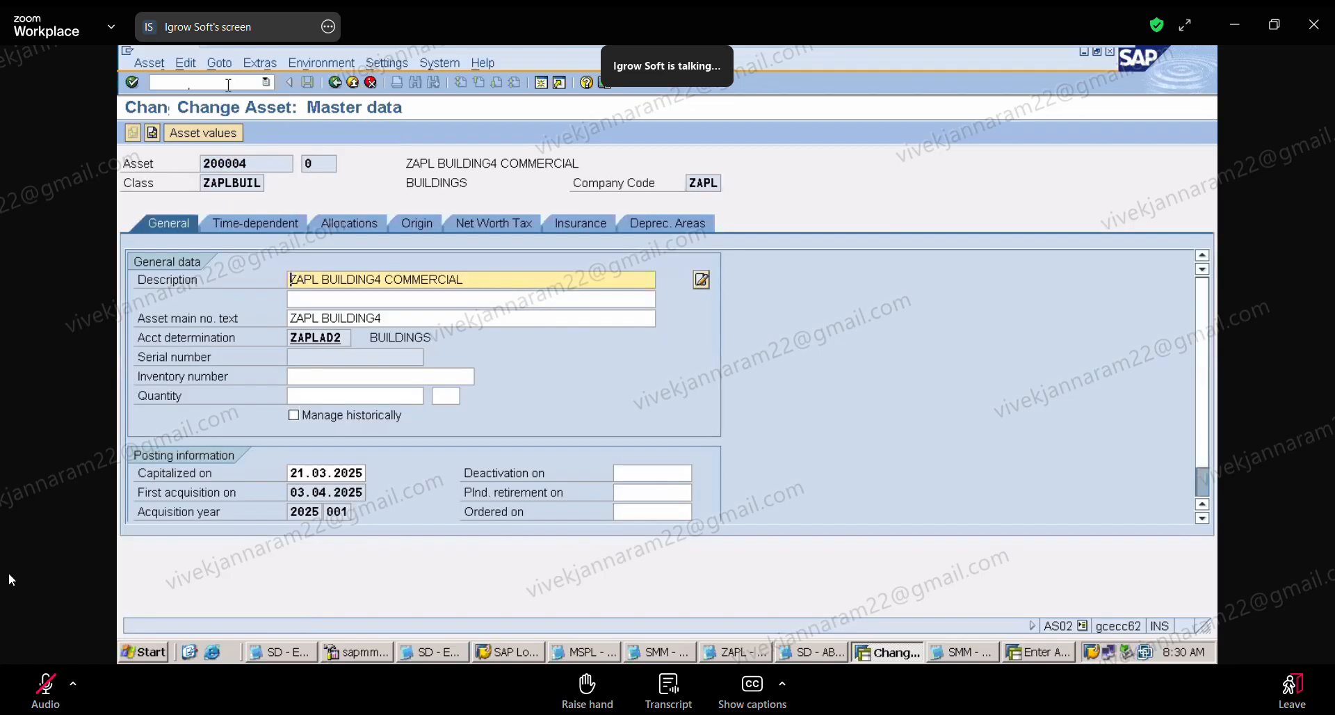
# Step: Open the asset's book depreciation area 01 details and enter a scrap value of 60000 INR
pyautogui.click(681, 227)
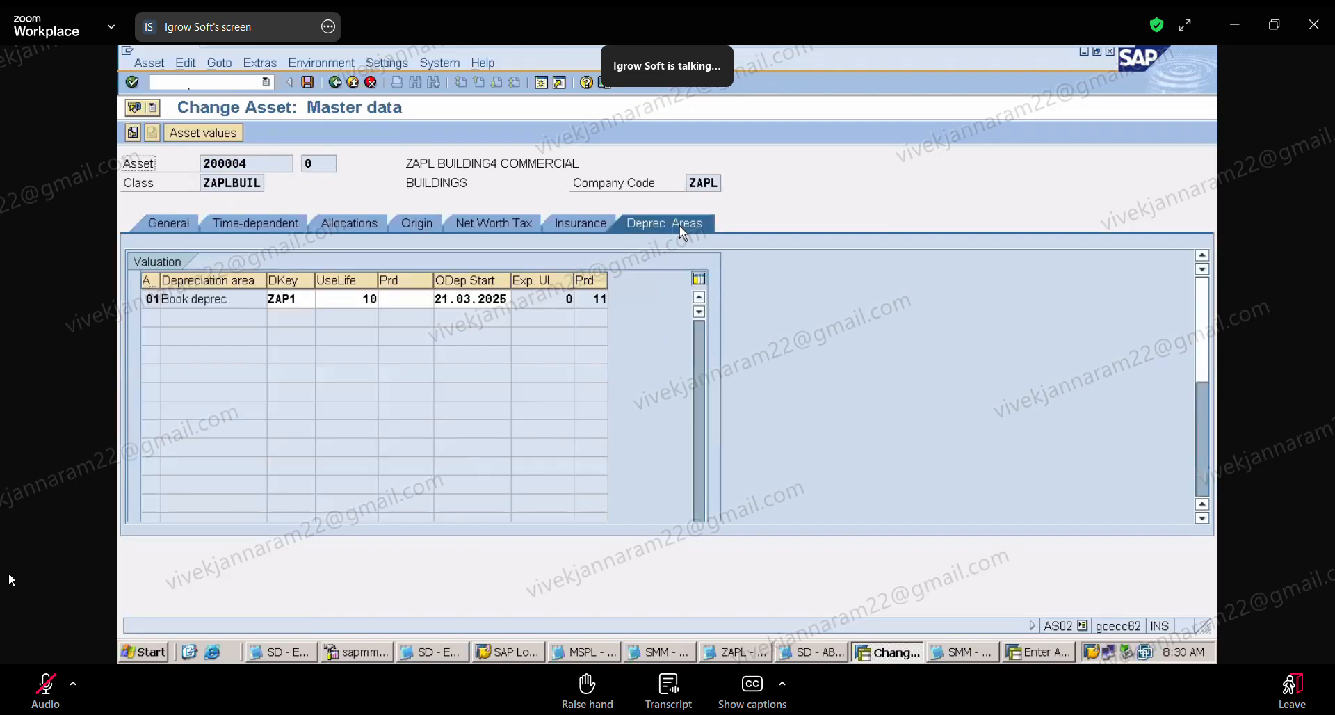
pyautogui.doubleClick(156, 299)
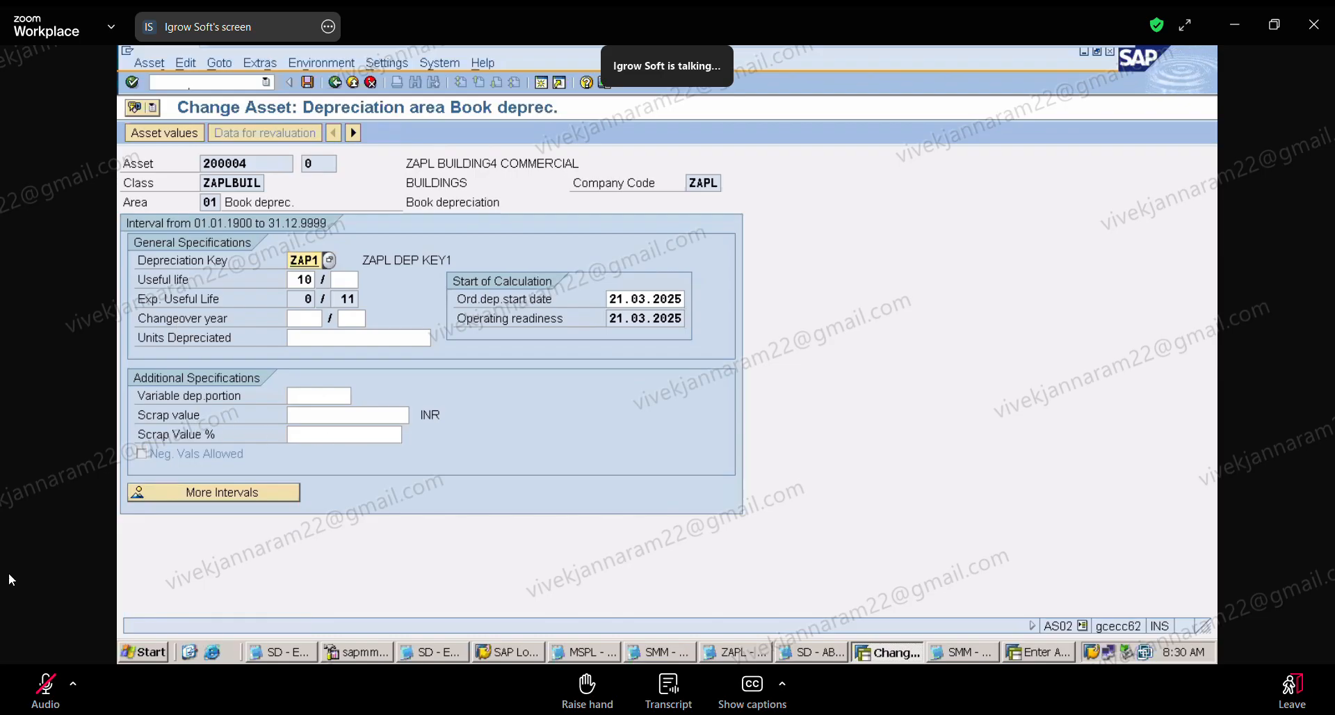
pyautogui.click(319, 412)
pyautogui.write('60000')
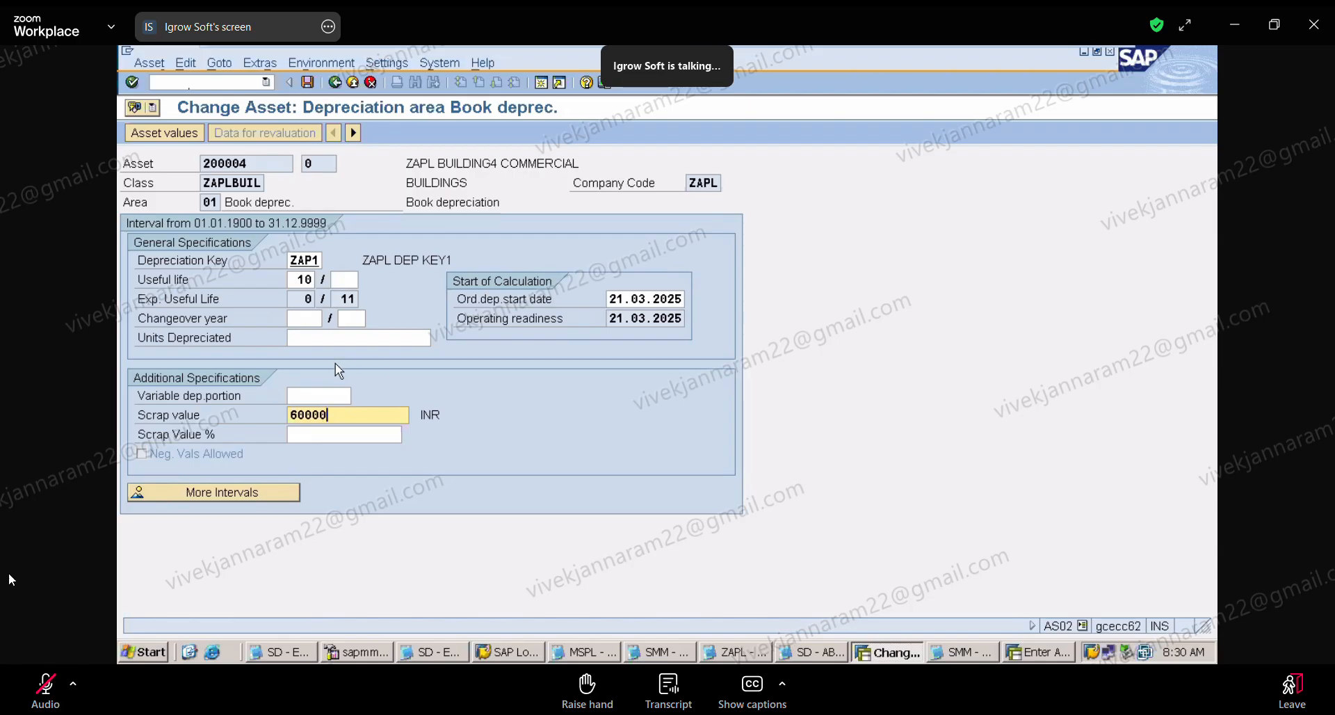
# Step: Open depreciation key maintenance with transaction AFAMA for chart of depreciation ZAPL
pyautogui.click(216, 84)
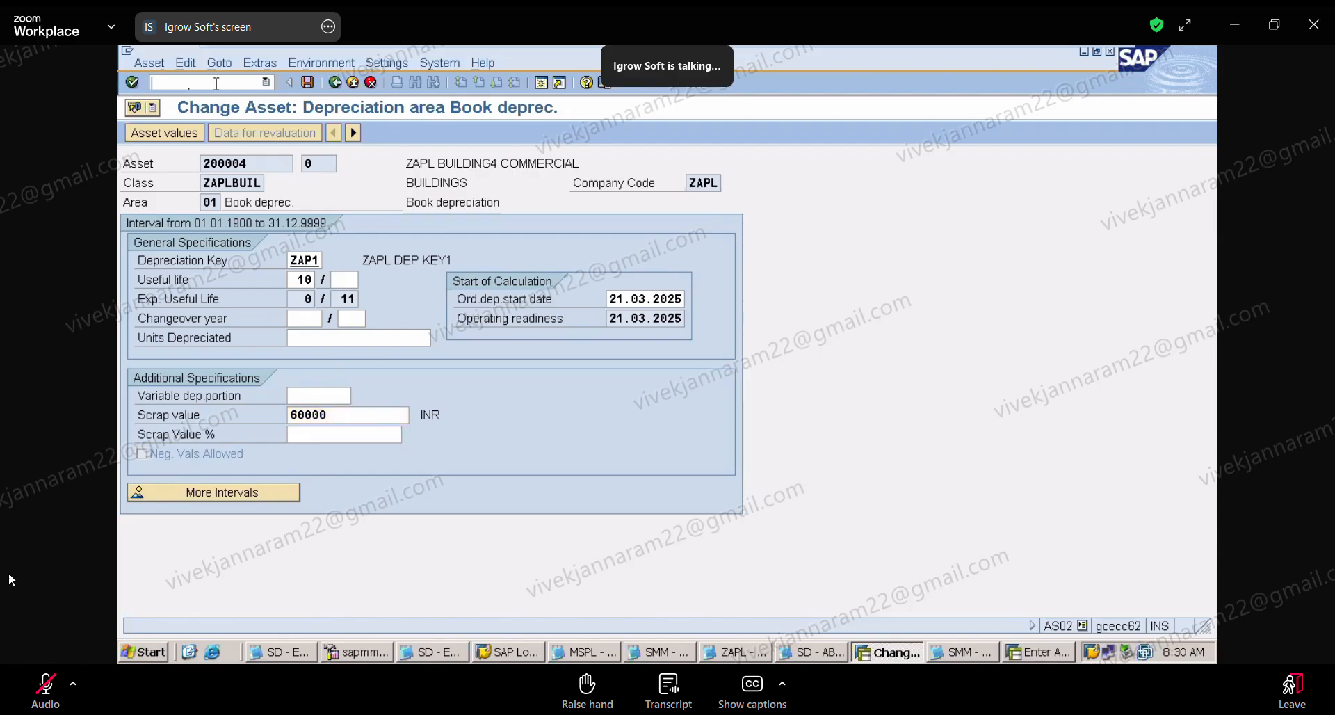
pyautogui.write('/NAFAMA')
pyautogui.press('Return')
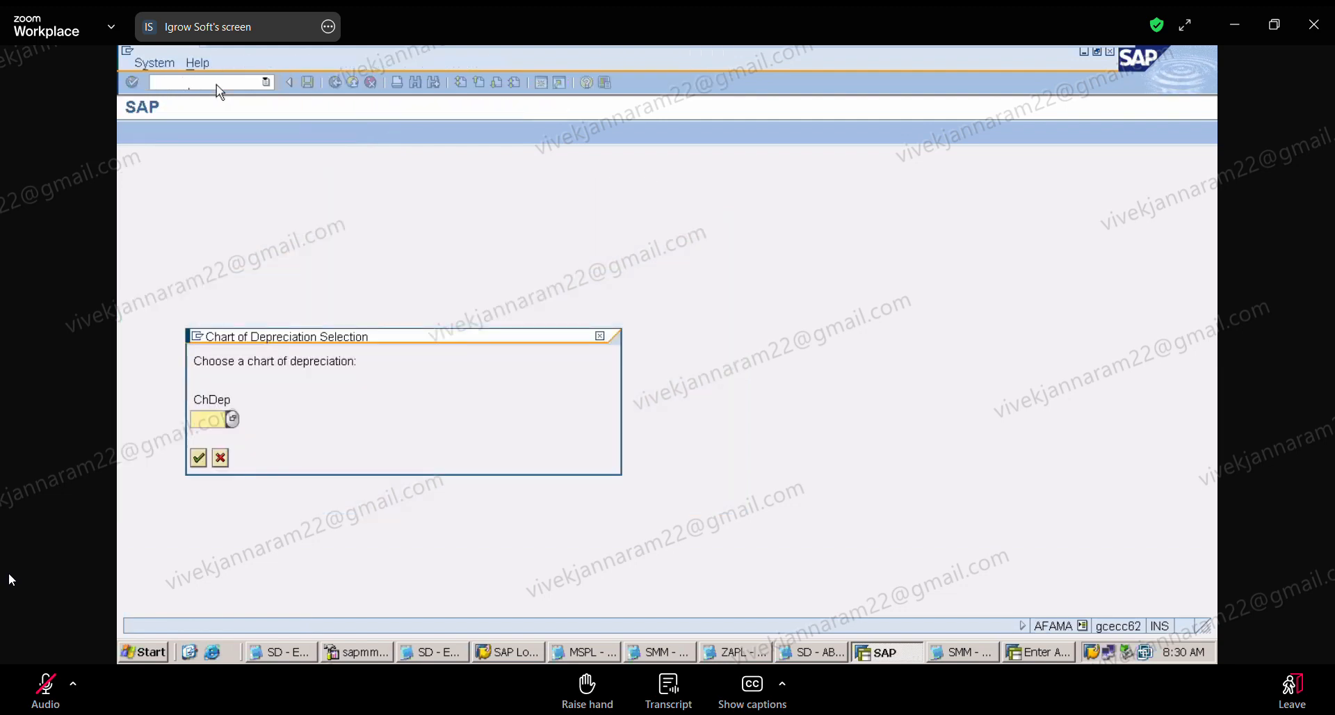
pyautogui.write('ZAPL')
pyautogui.press('Return')
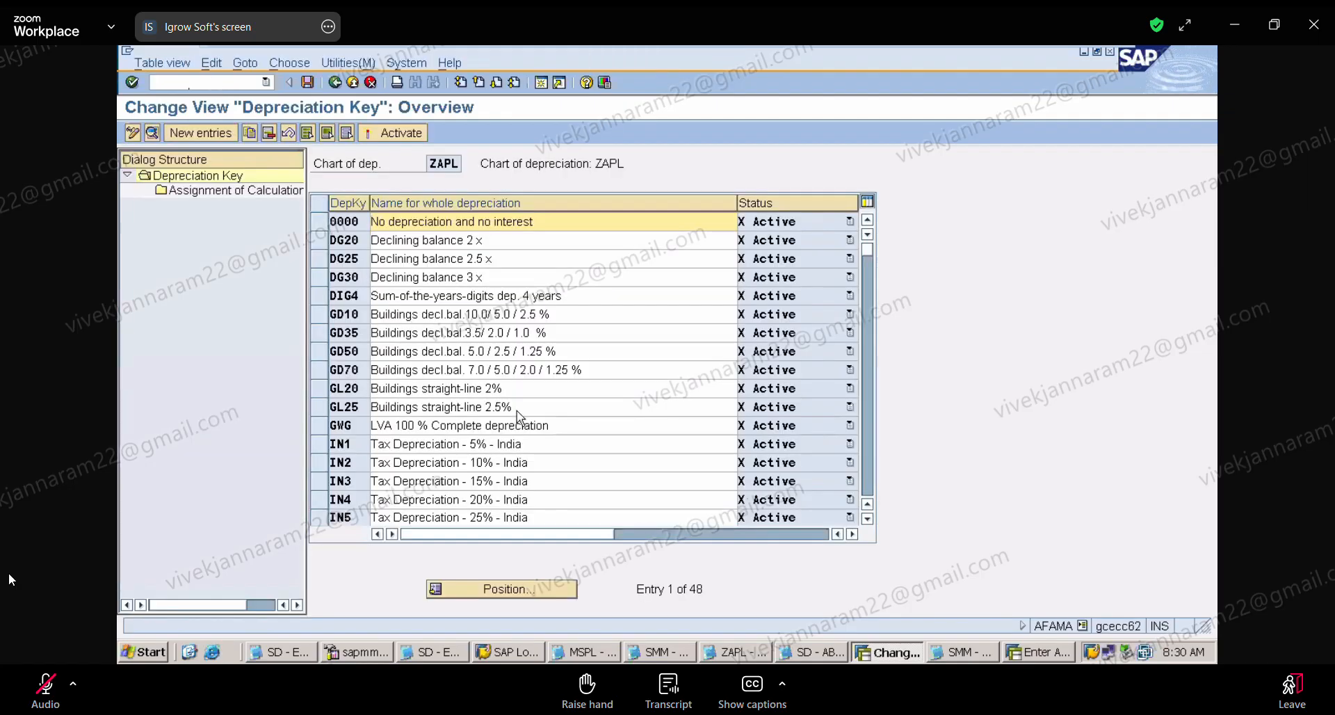
# Step: Find depreciation key ZAP1, open its details and examine its assignment of calculation methods
pyautogui.click(521, 590)
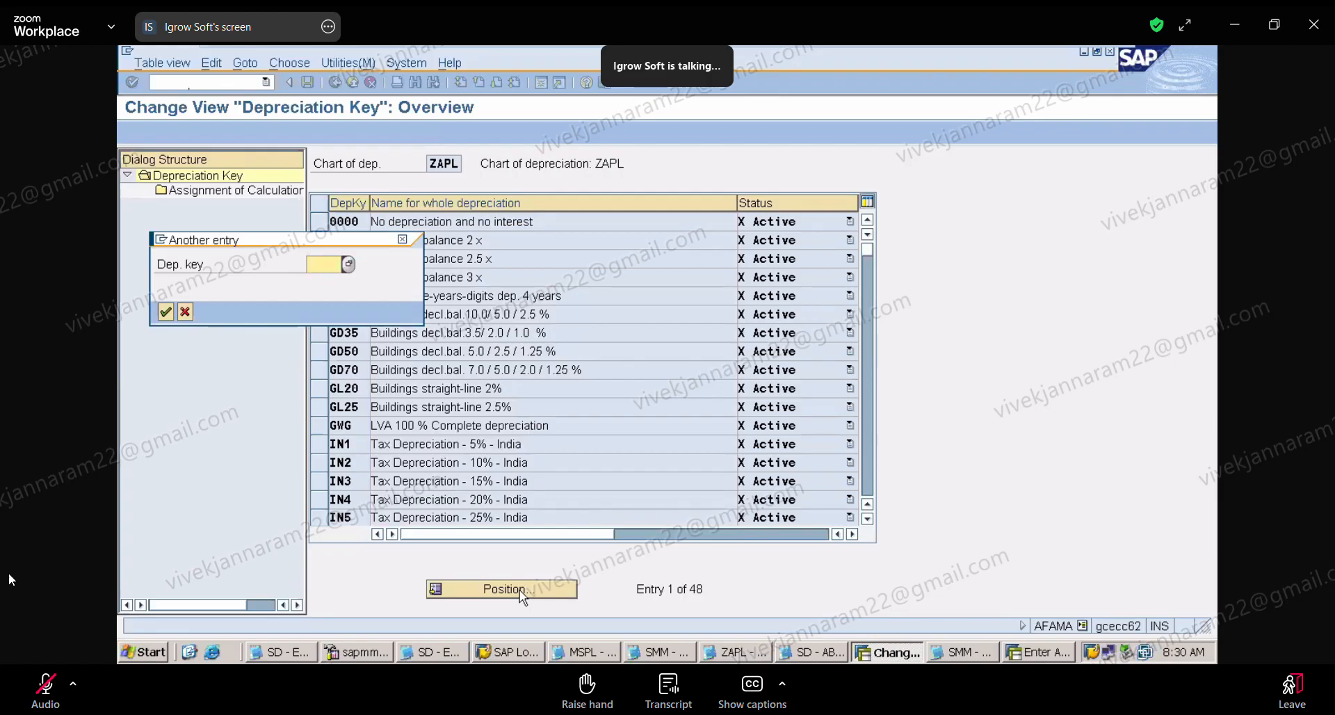
pyautogui.write('ZAP1')
pyautogui.press('Return')
pyautogui.doubleClick(345, 222)
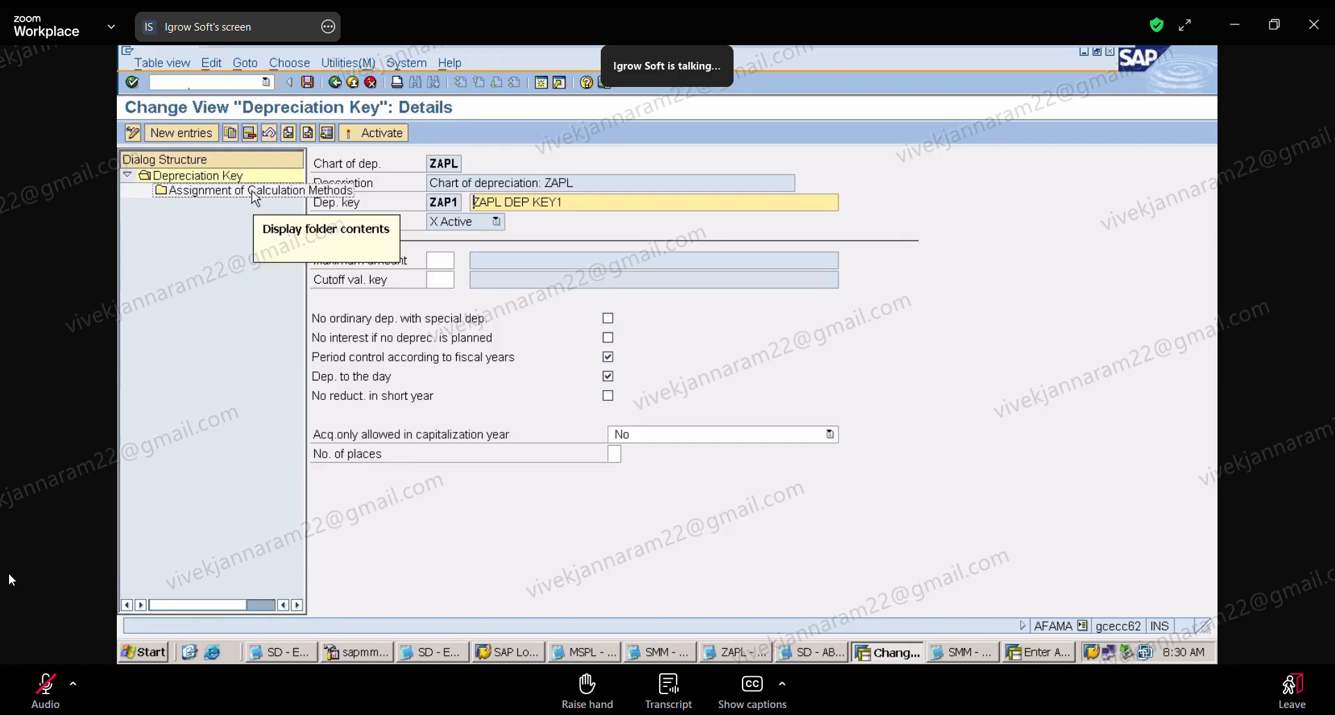
pyautogui.doubleClick(230, 191)
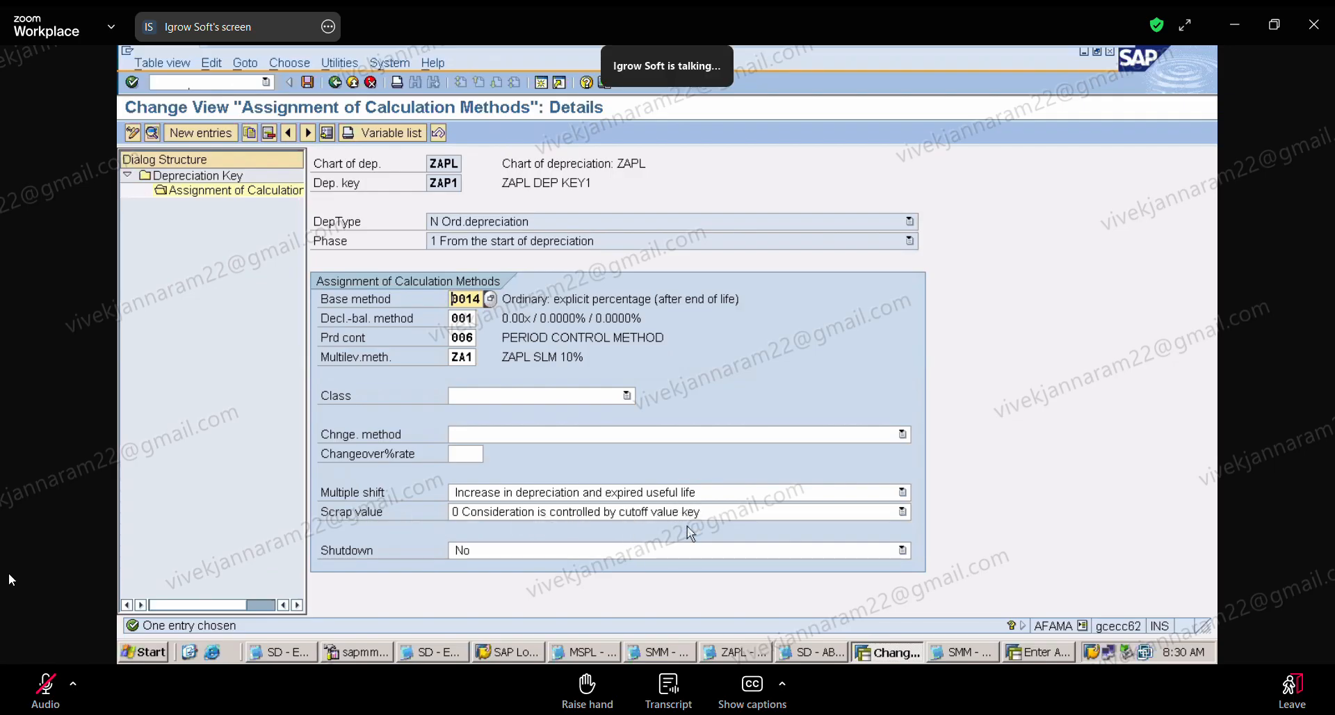
# Step: Open the cutoff value keys overview with transaction ANHAL
pyautogui.click(218, 83)
pyautogui.write('/NANHAL')
pyautogui.press('Return')
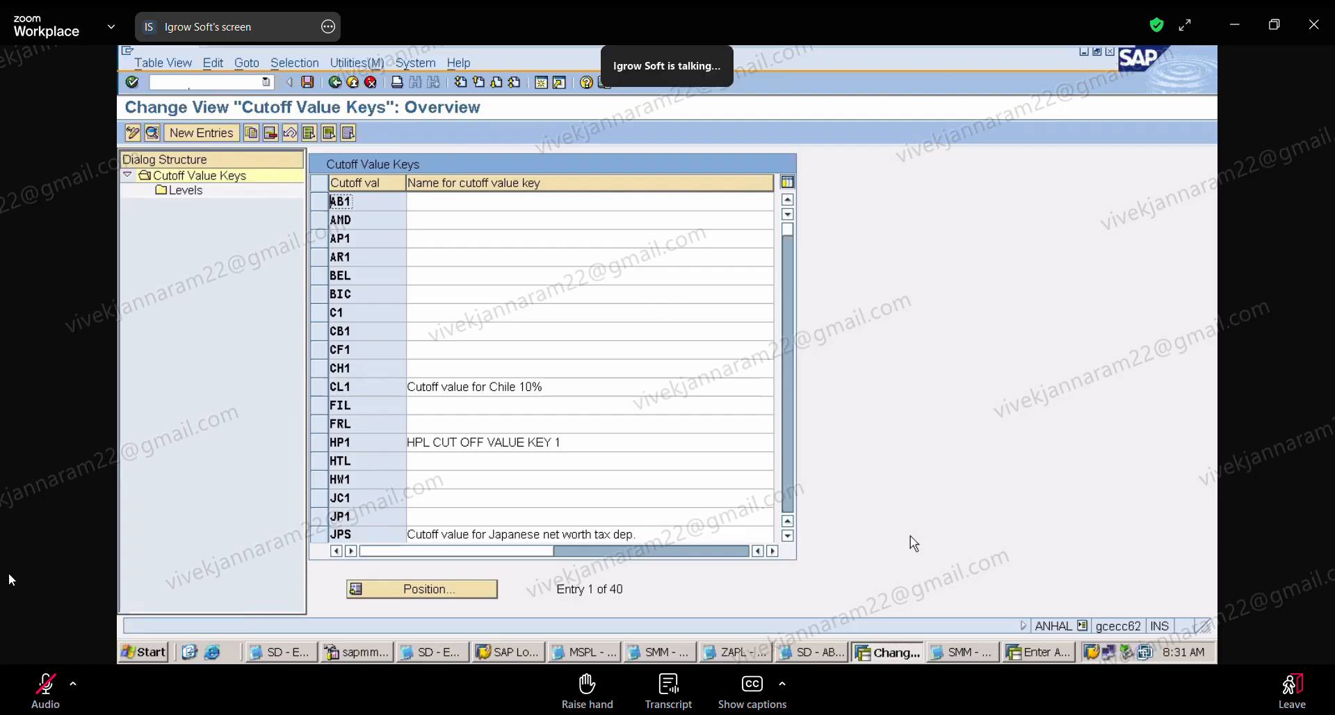
# Step: Switch back to the ZAPL Notepad file and review the notes from the "WITHOUT SCRAP VALUE" example to the two maintenance levels
pyautogui.click(758, 658)
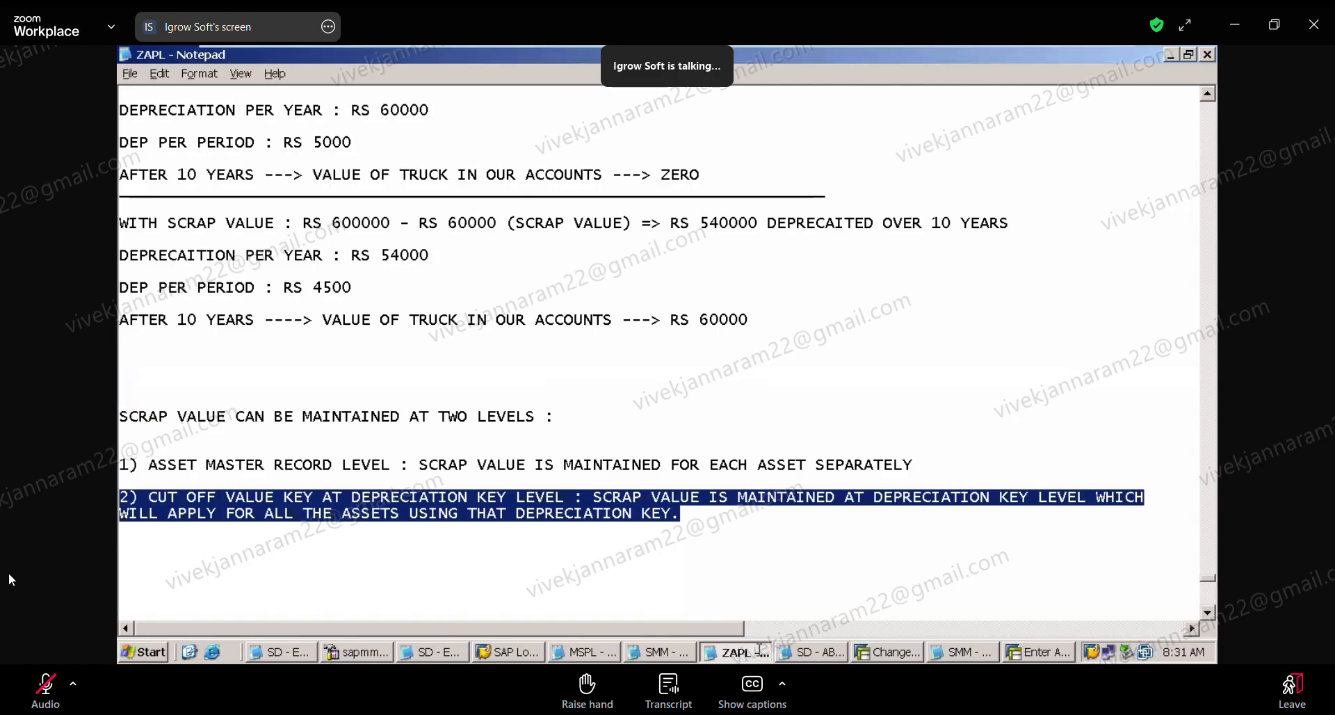
pyautogui.click(802, 596)
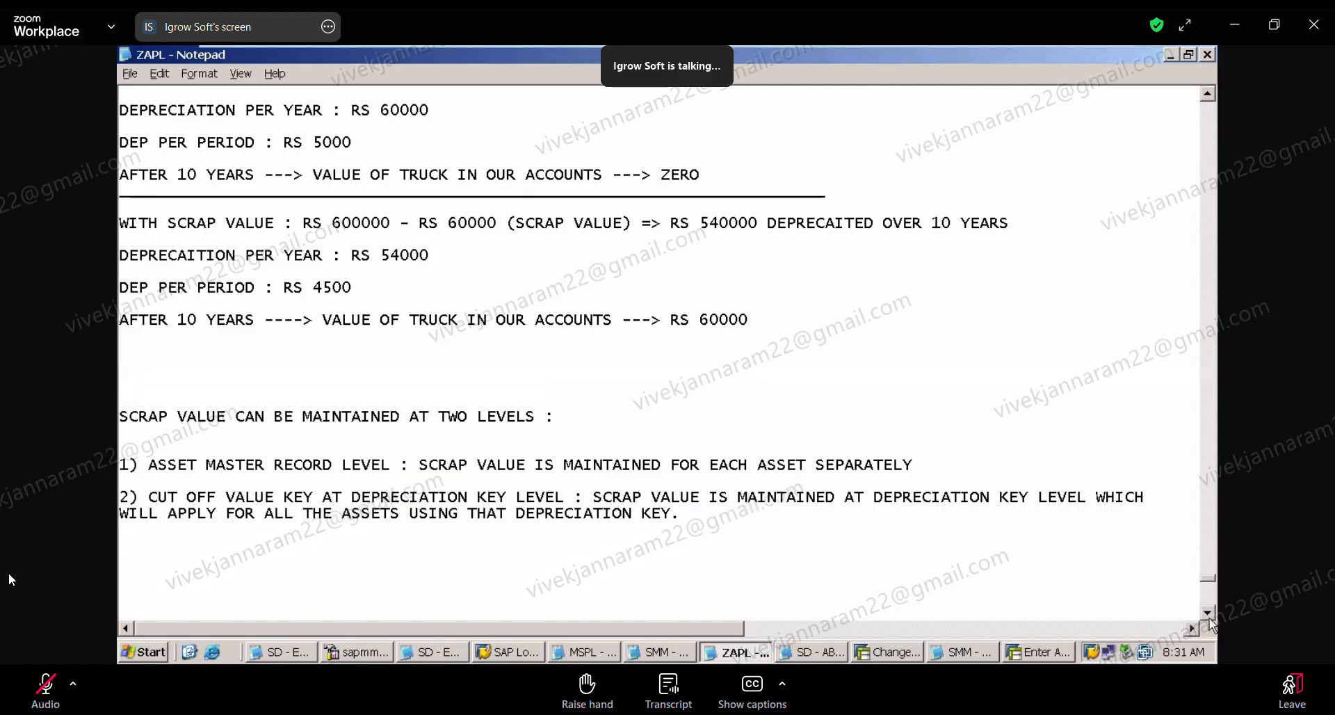
pyautogui.scroll(-1, 1210, 618)
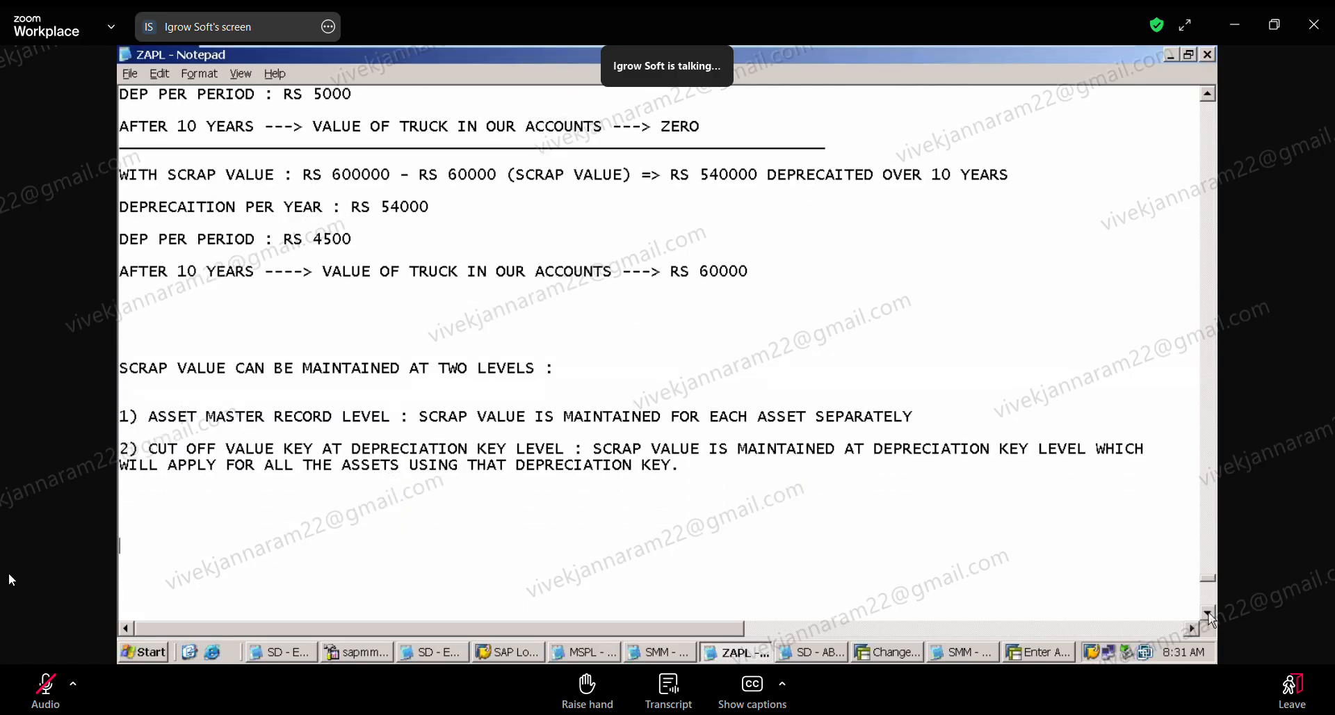
pyautogui.click(1208, 95)
pyautogui.click(1208, 95)
pyautogui.click(1209, 95)
pyautogui.click(1208, 95)
pyautogui.click(1208, 95)
pyautogui.click(1209, 95)
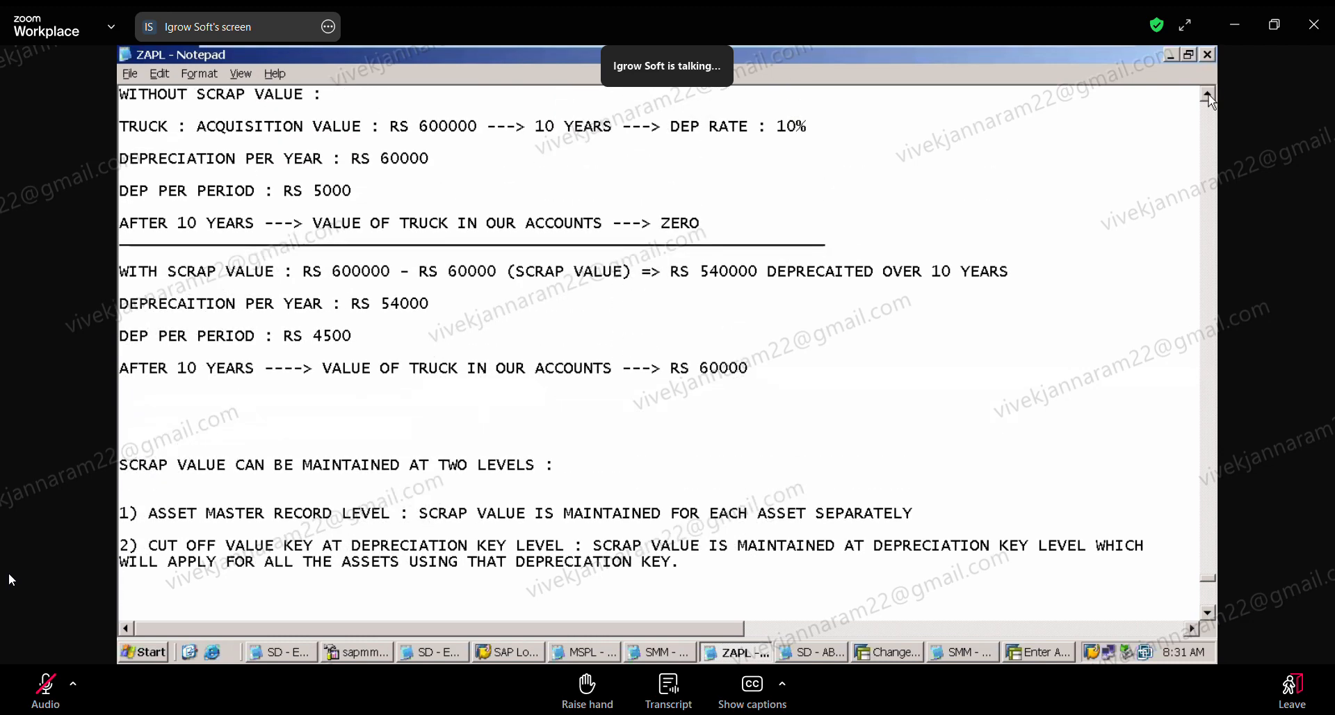
pyautogui.click(1208, 96)
pyautogui.moveTo(992, 53)
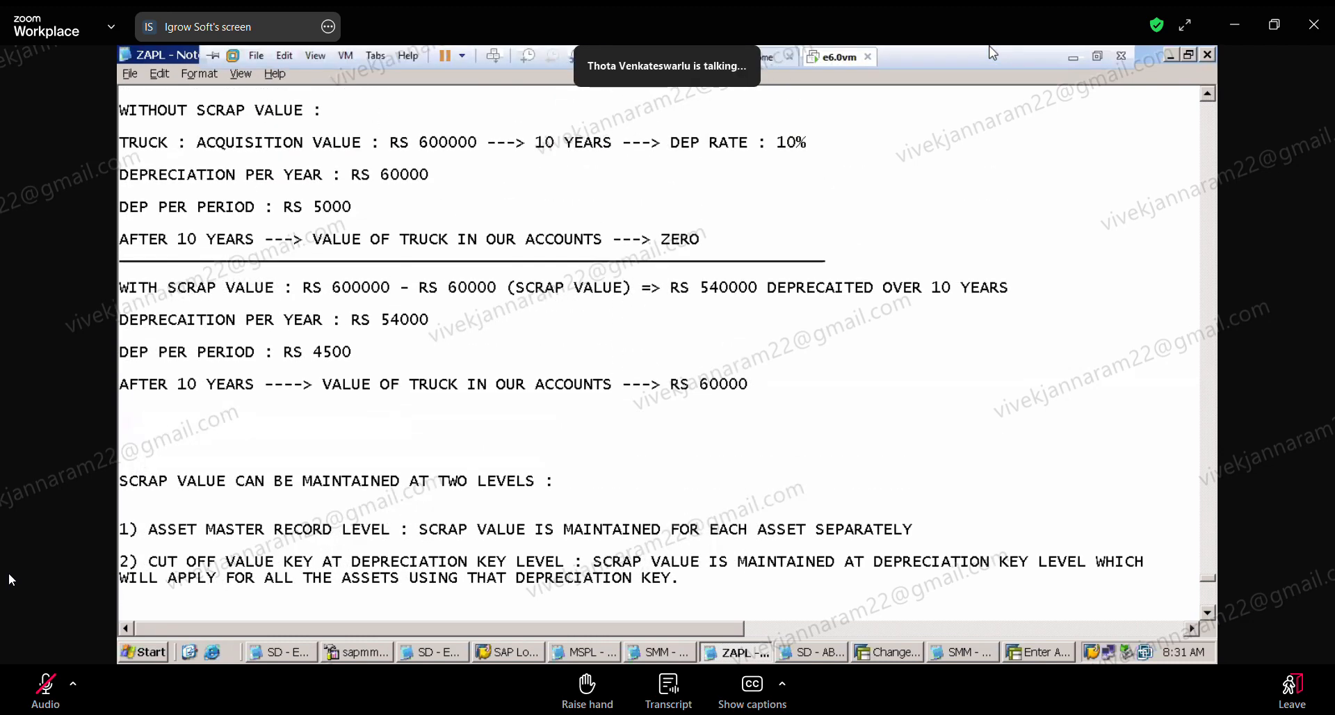